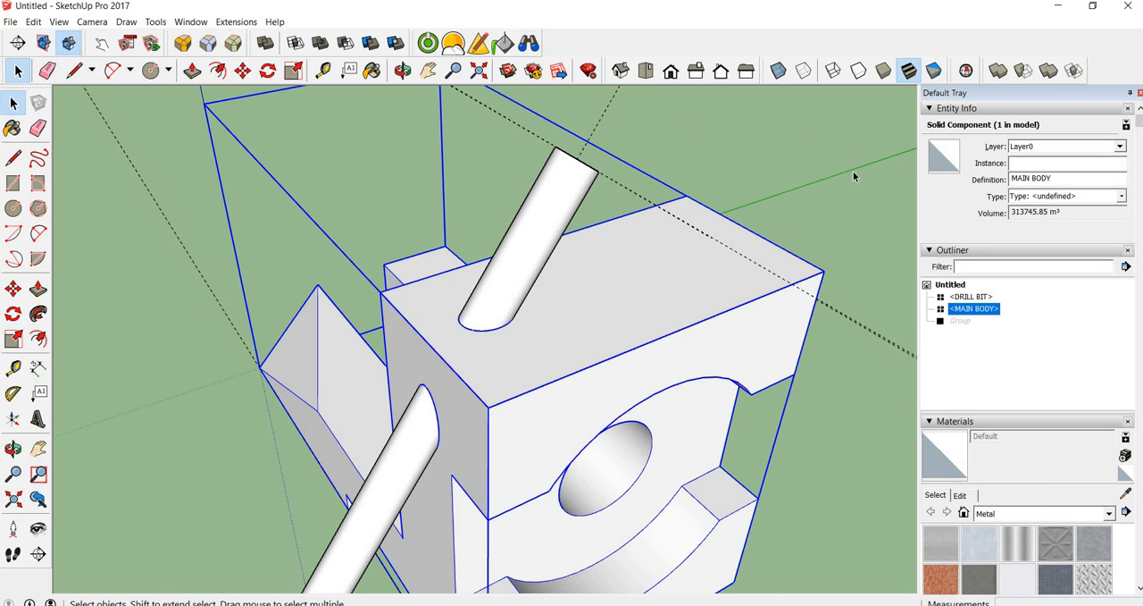
Hide the DRILL BIT component so that only the drilled MAIN BODY remains in the model
right_click(974, 297)
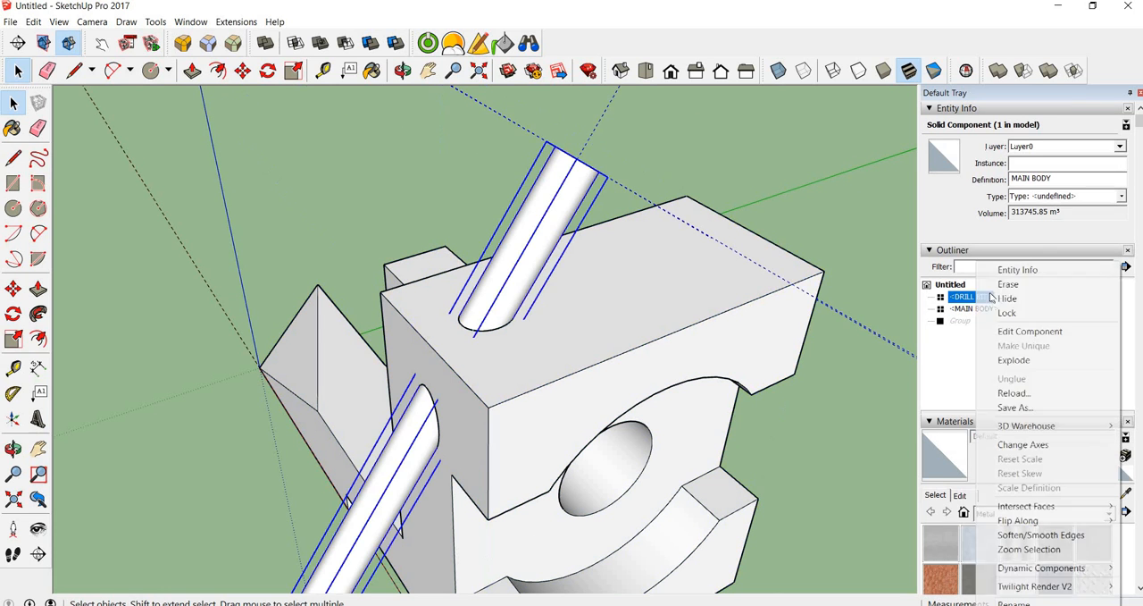
left_click(1007, 299)
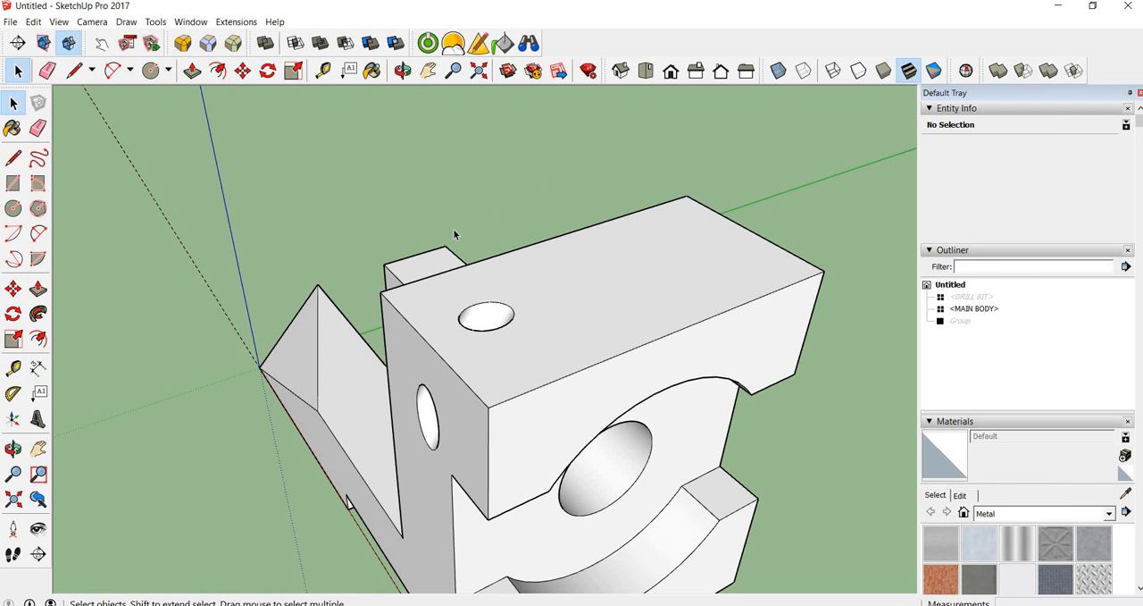
middle_click_drag(424, 220, 473, 281)
middle_click_drag(339, 204, 503, 321)
scroll(503, 321, "down", 3)
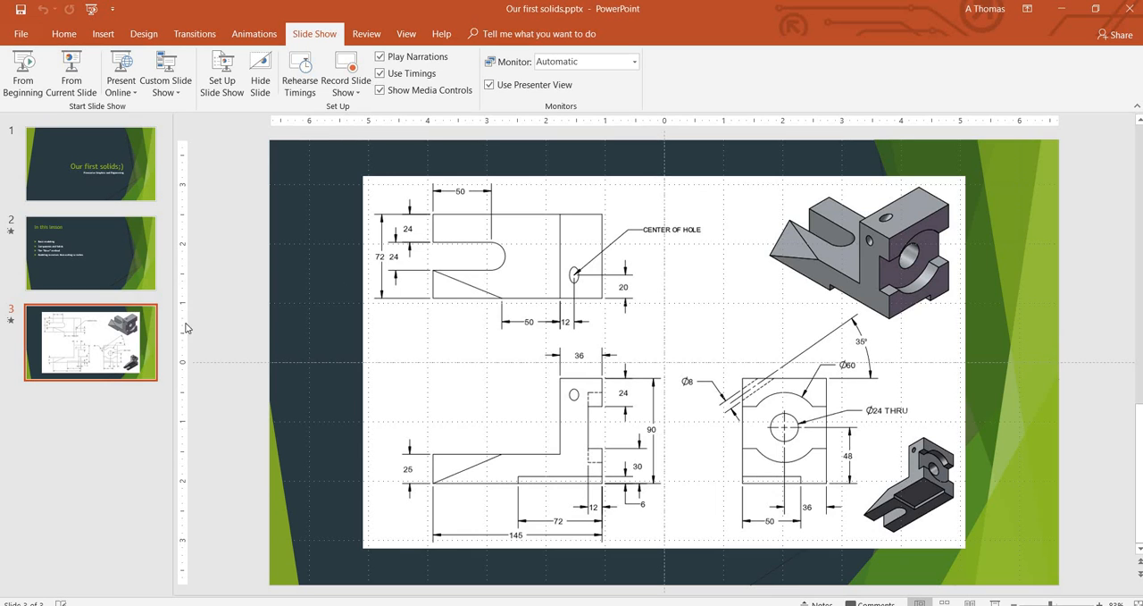
Switch to PowerPoint and show the "In this lesson" slide
left_click(129, 242)
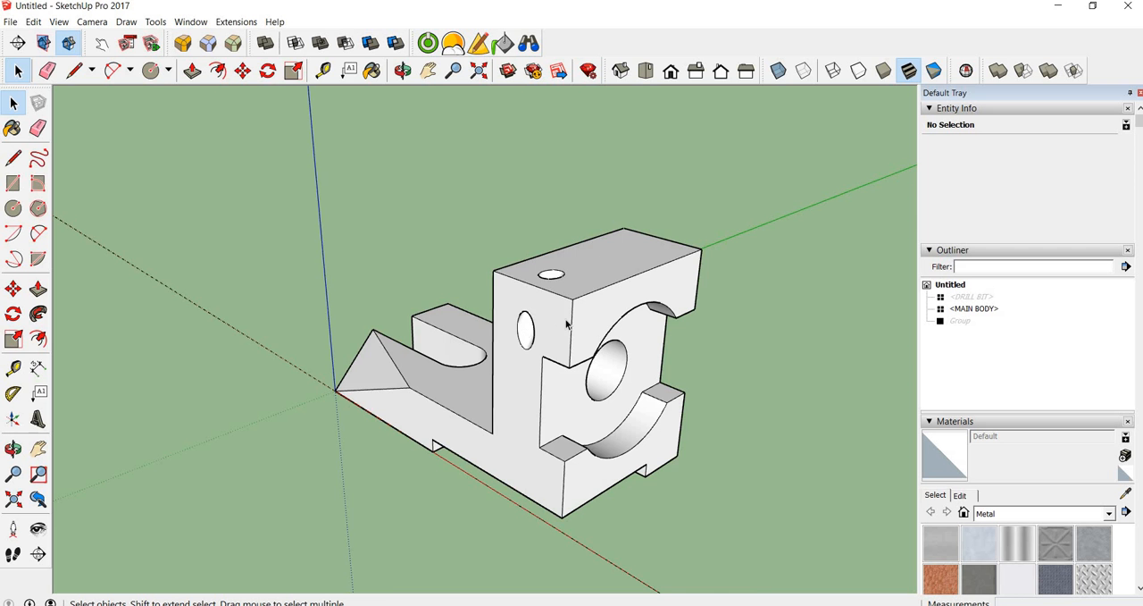
Set the model's length units to decimal millimetres with a precision of 0.000000mm
scroll(569, 325, "down", 1)
scroll(561, 375, "down", 2)
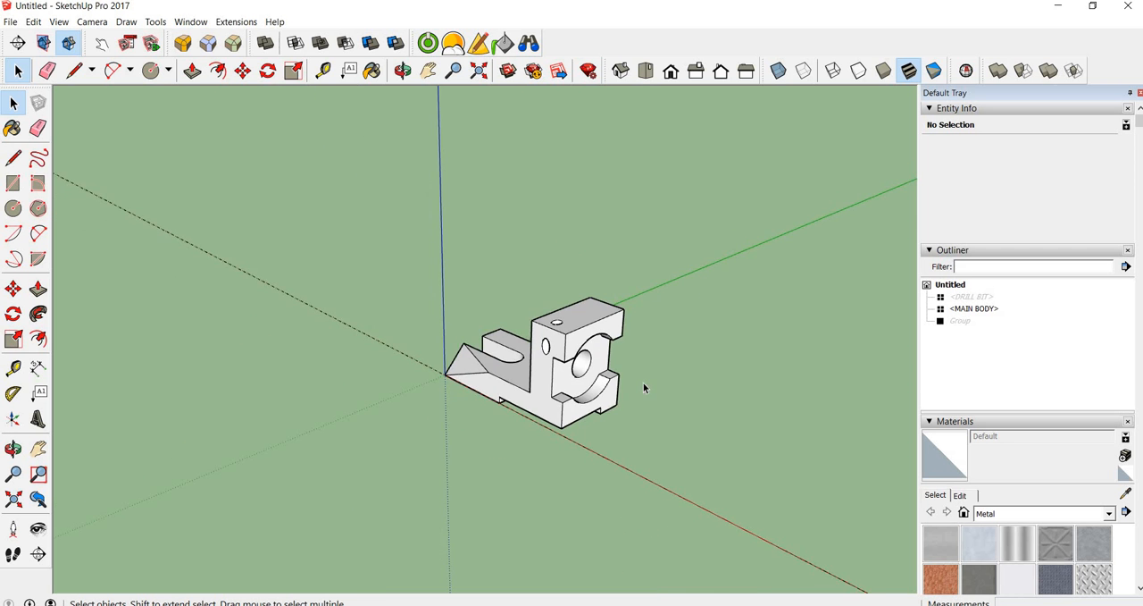
middle_click_drag(711, 472, 465, 411, "shift")
scroll(465, 411, "up", 2)
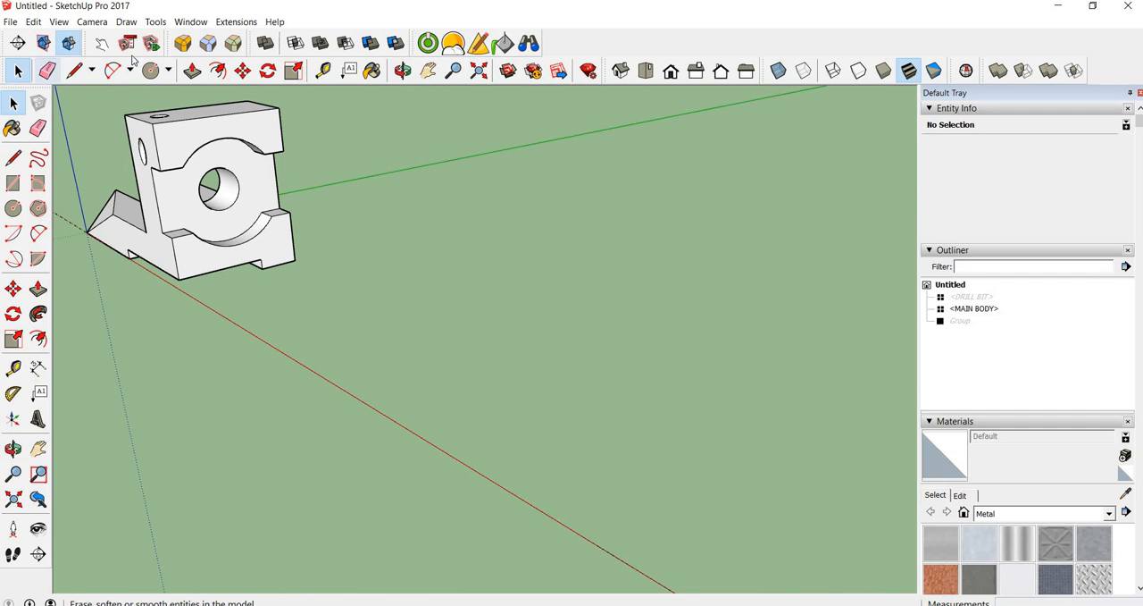
left_click(193, 23)
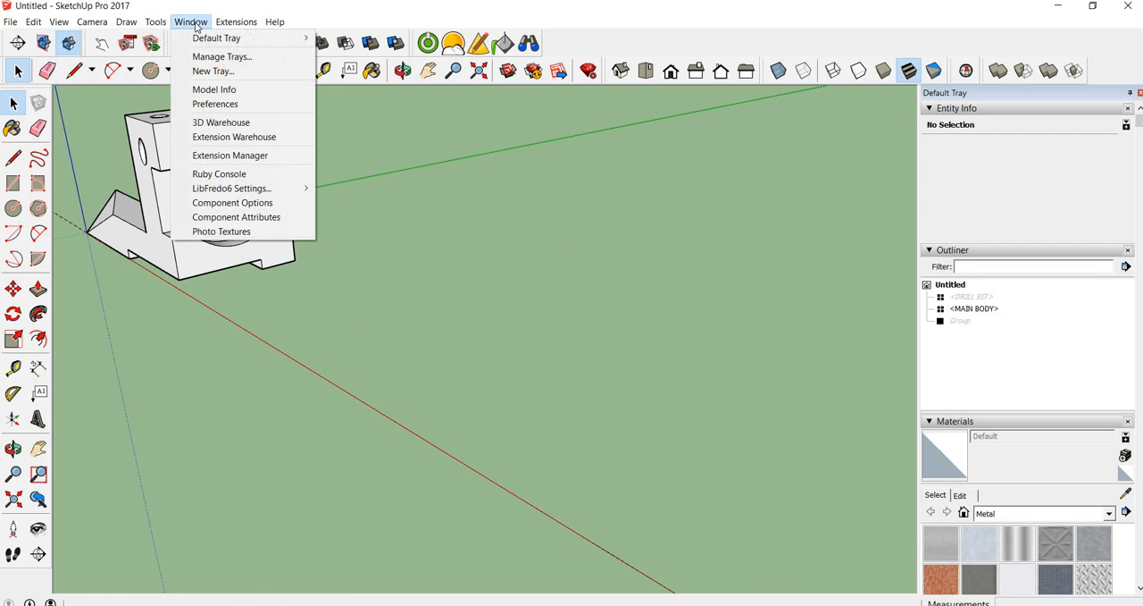
left_click(219, 89)
left_click(263, 93)
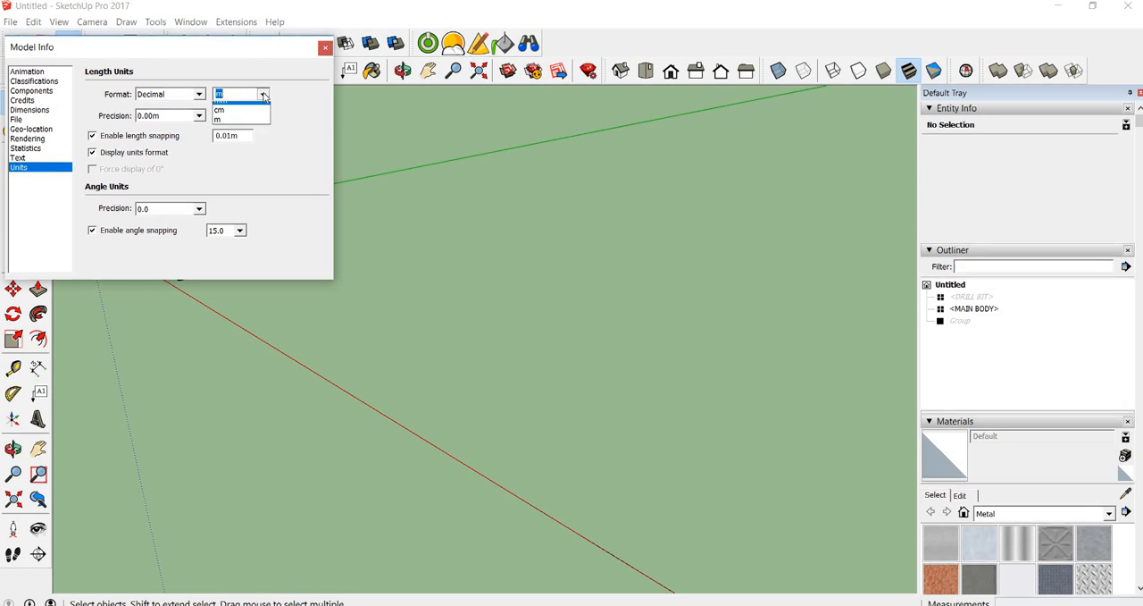
left_click(227, 126)
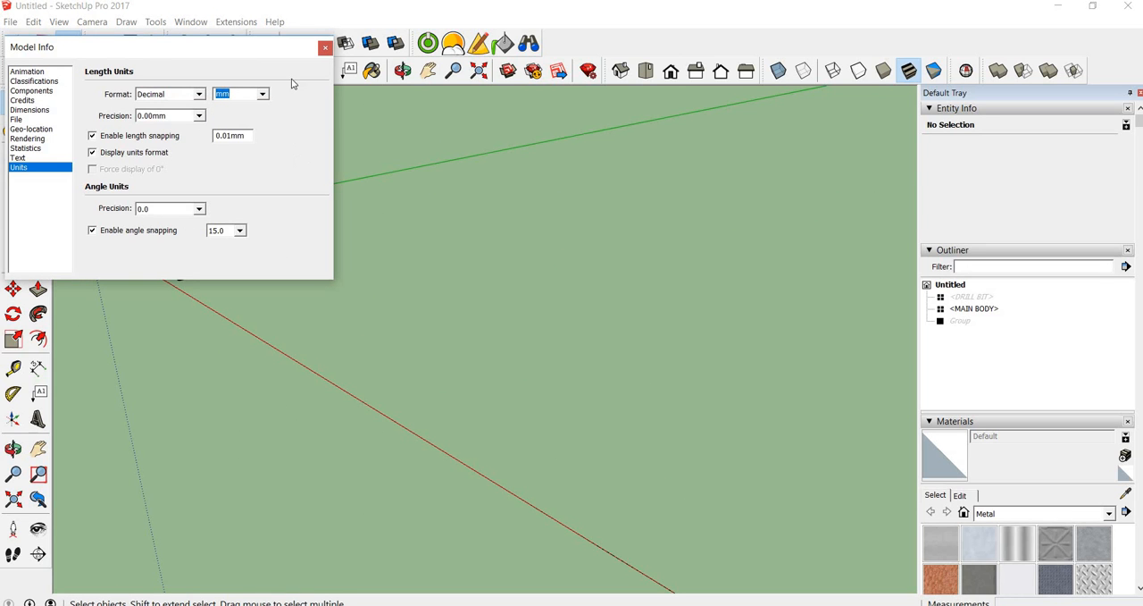
left_click(200, 116)
key("Return")
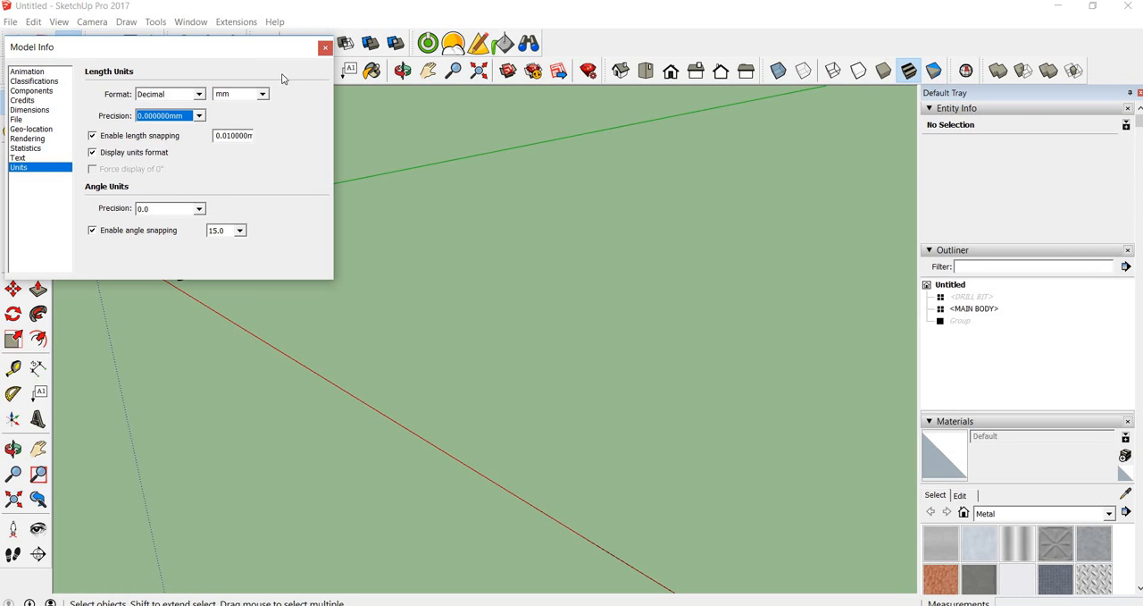
left_click(325, 47)
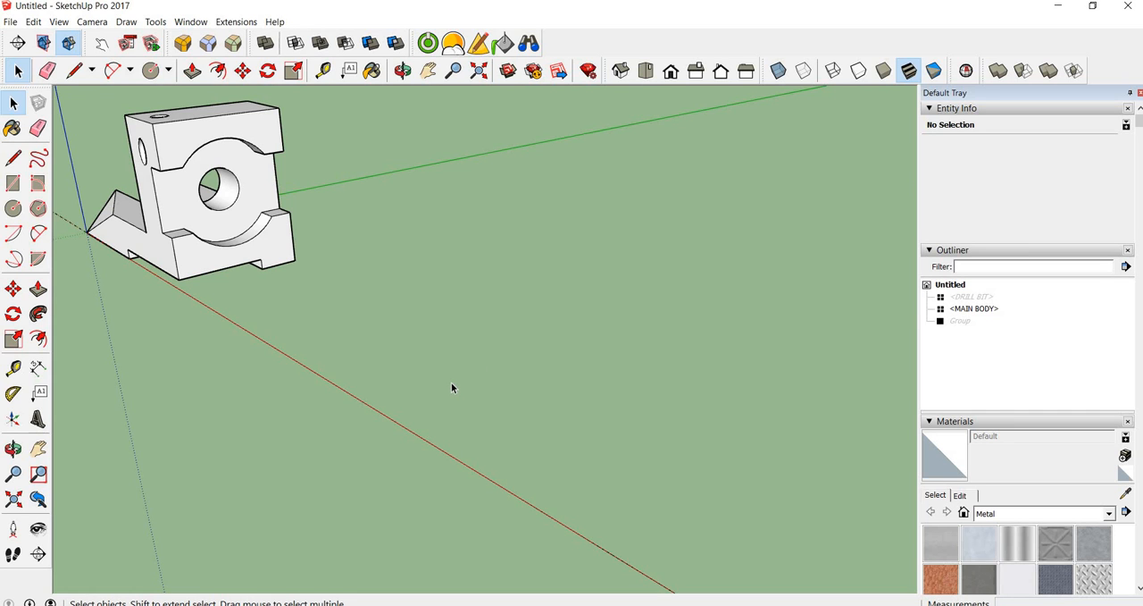
Draw a small rectangle on the red axis away from the part and Push/Pull it into a box about 6616 mm high
key("r")
left_click(415, 433)
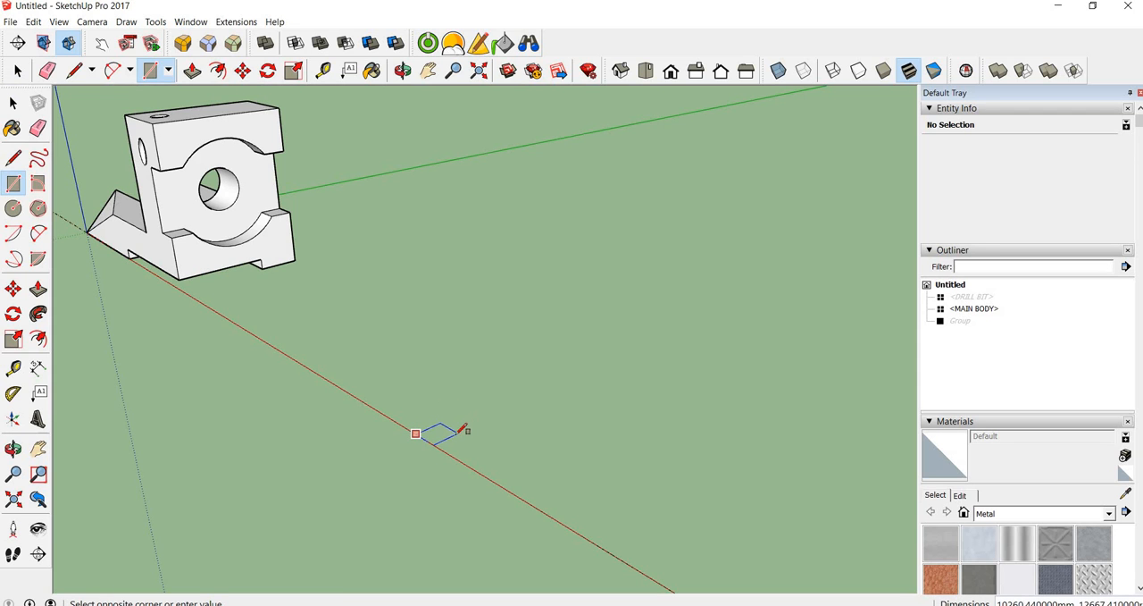
left_click(454, 435)
key("p")
left_click(435, 432)
left_click(435, 426)
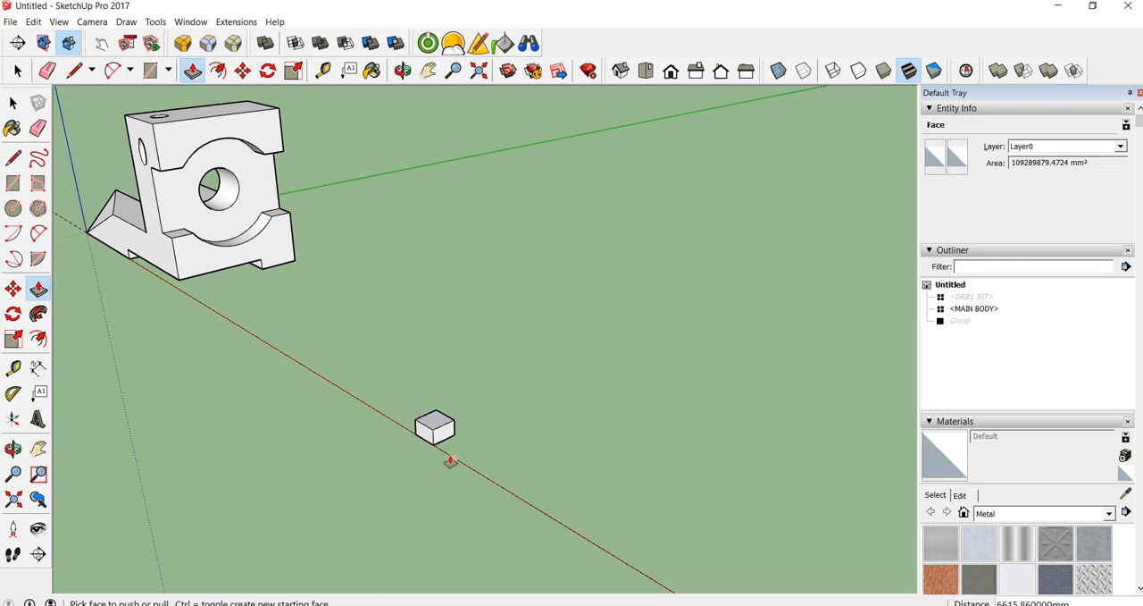
Measure the height of the box's front face with the Tape Measure
scroll(442, 453, "up", 6)
scroll(344, 375, "down", 5)
middle_click_drag(339, 357, 564, 332)
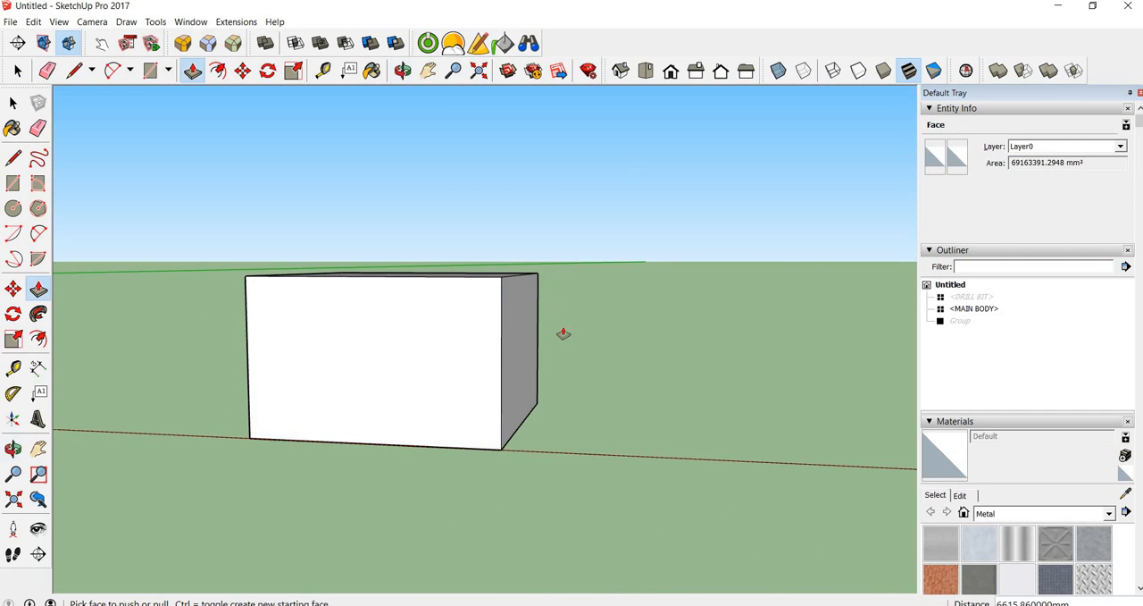
key("t")
left_click(415, 444)
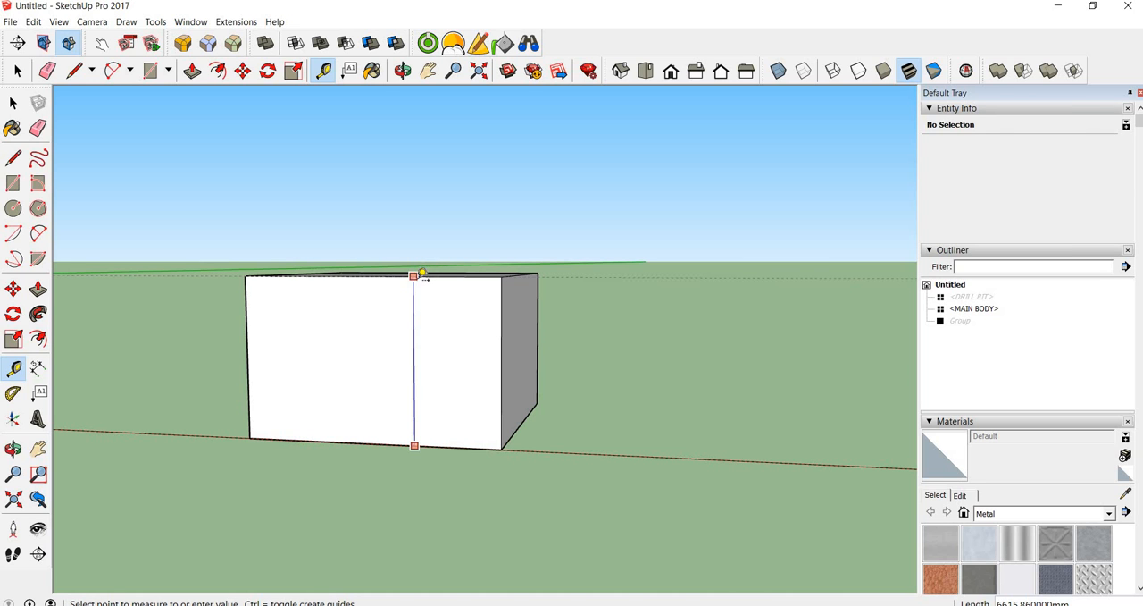
left_click(420, 282)
middle_click_drag(617, 318, 430, 287)
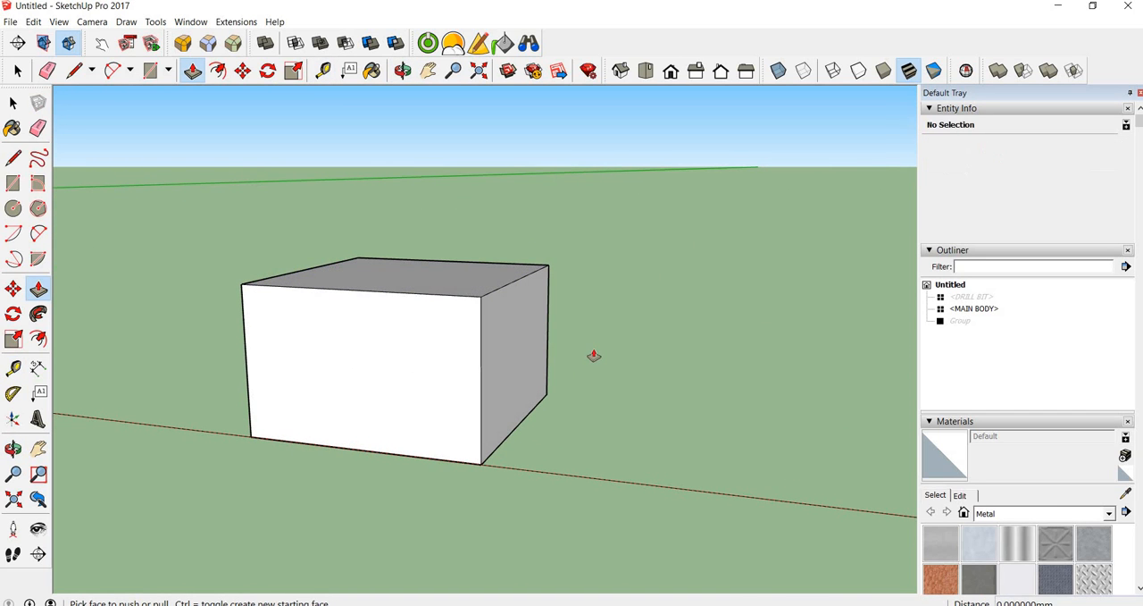
Switch to PowerPoint to review the lesson's topic list, and return to the SketchUp model
key("r")
key("space")
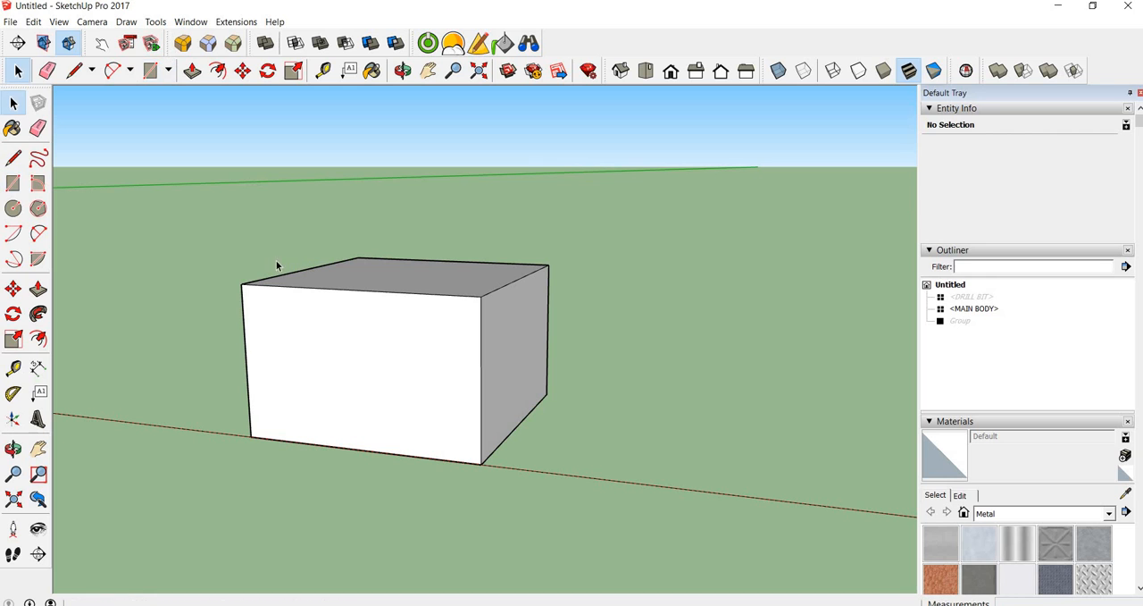
left_click_drag(194, 192, 268, 325)
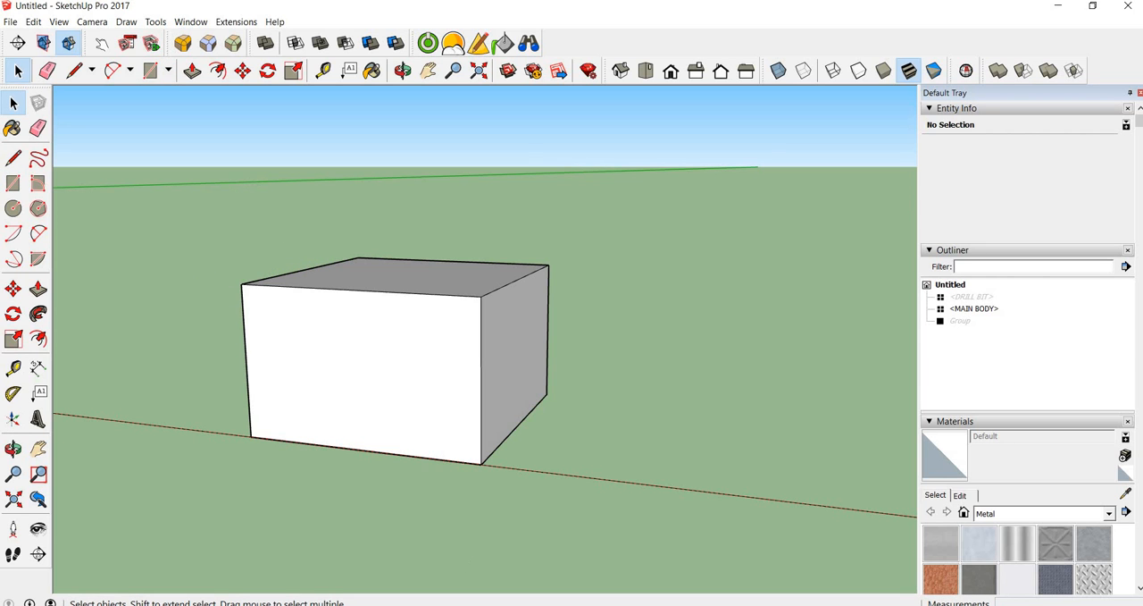
key("alt+Tab")
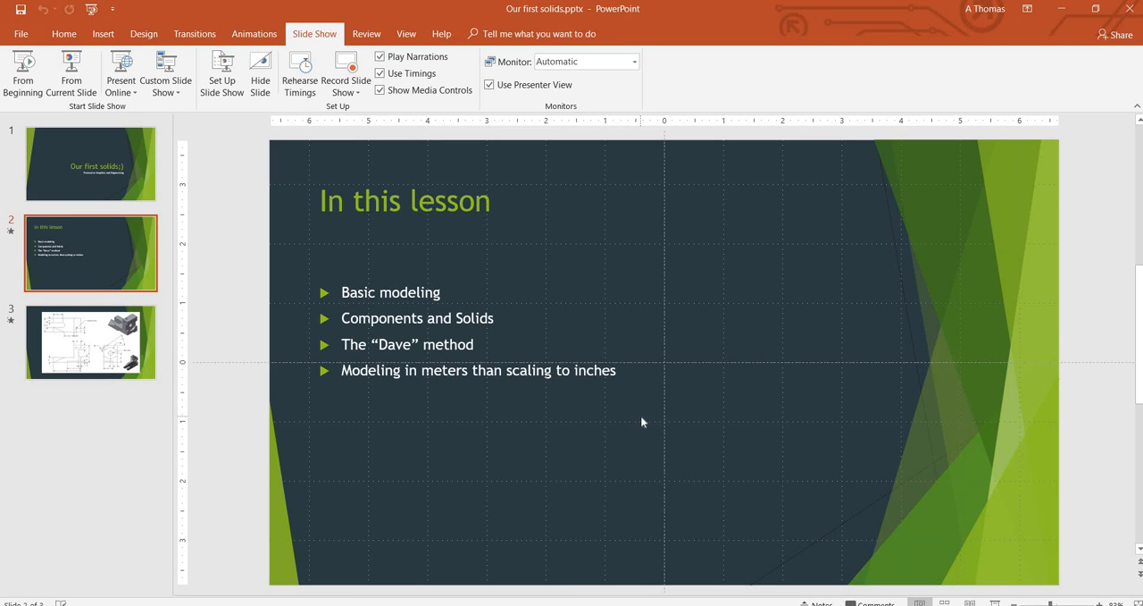
key("alt+Tab")
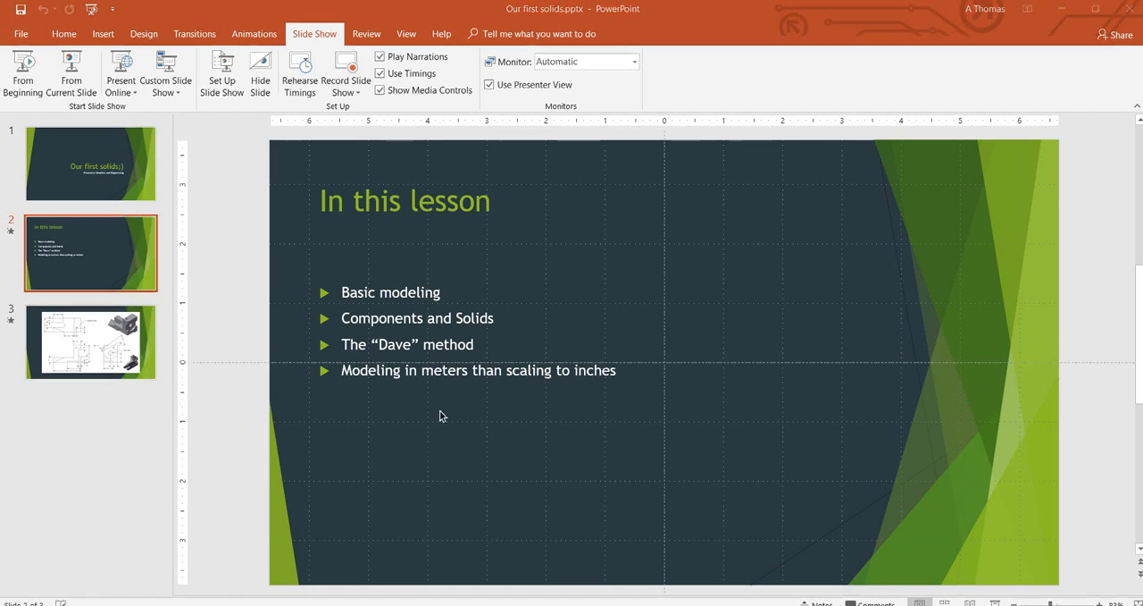
Try to resize the model from the box's height with the Tape Measure, and erase the stray guide line
key("t")
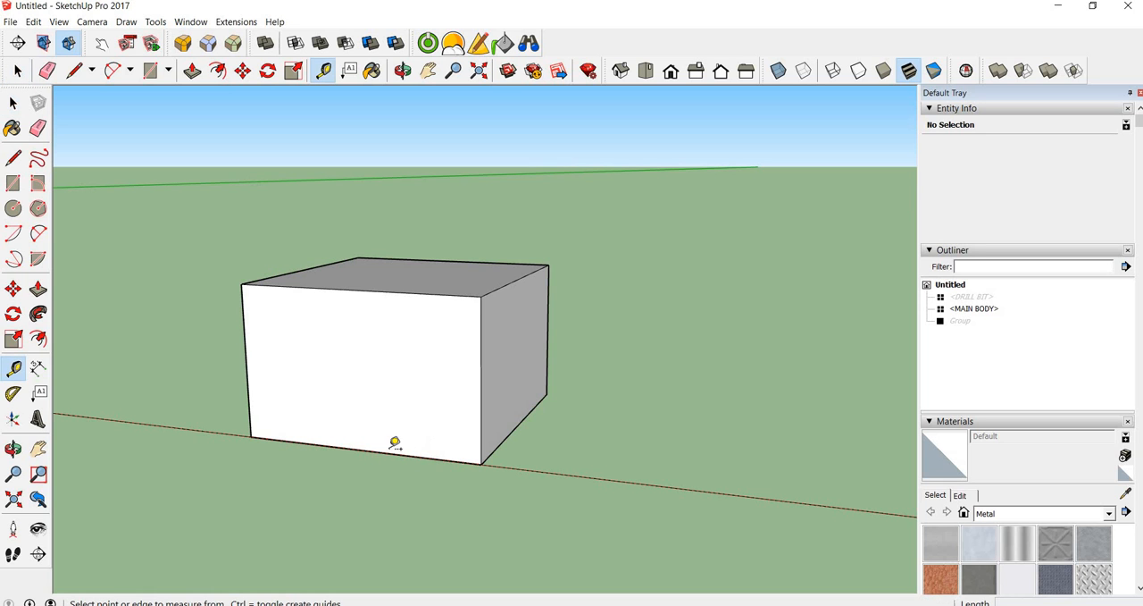
left_click(389, 453)
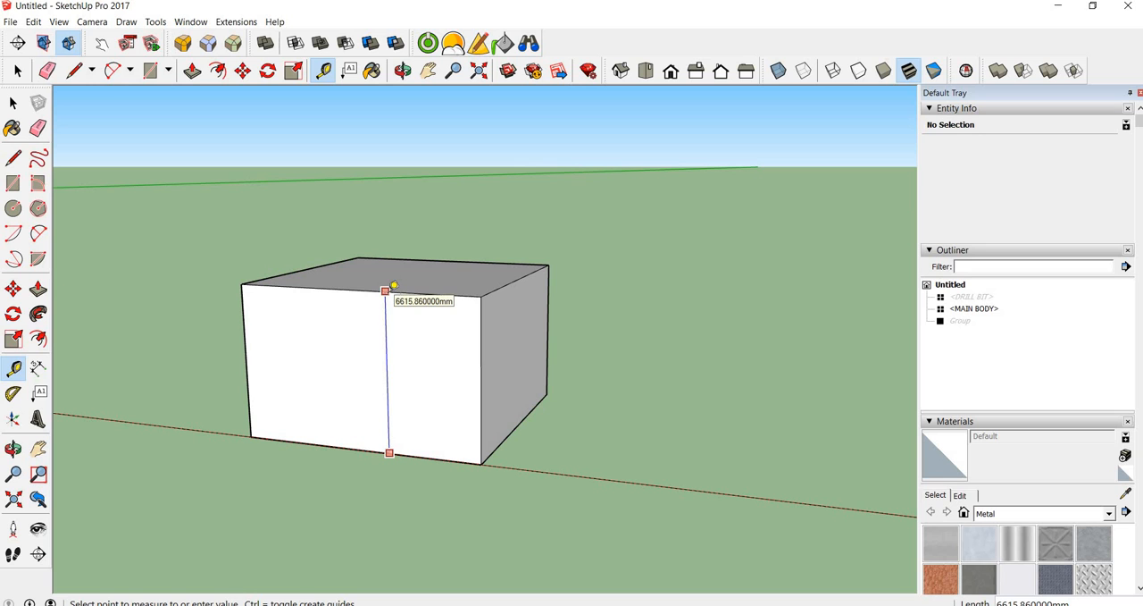
left_click(393, 287)
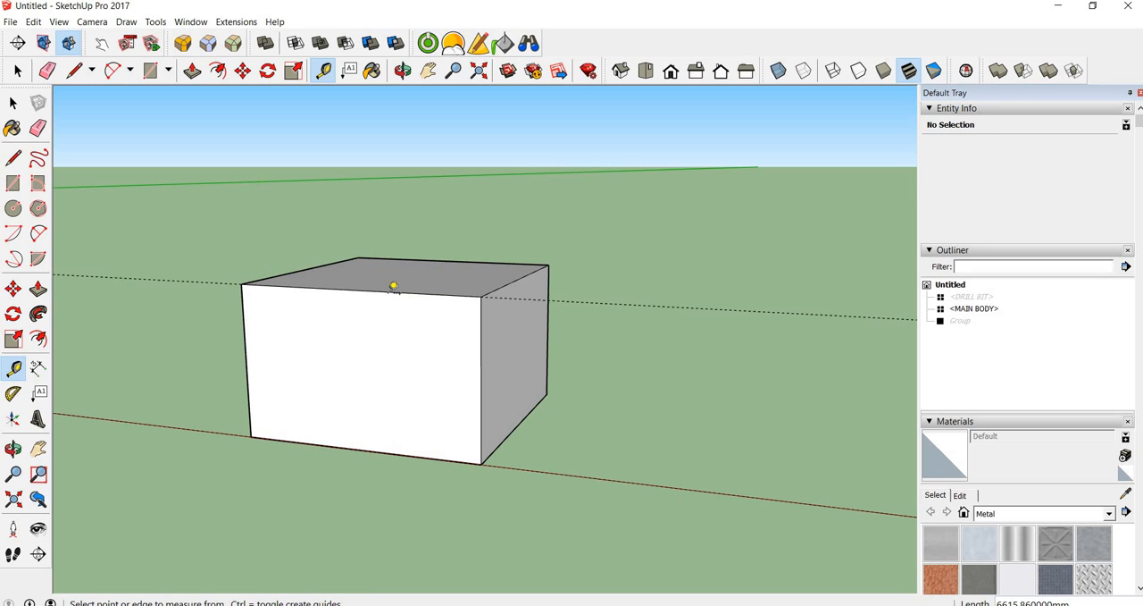
type("6615.86mm")
key("BackSpace")
key("BackSpace")
type("6")
type(".615mm")
key("space")
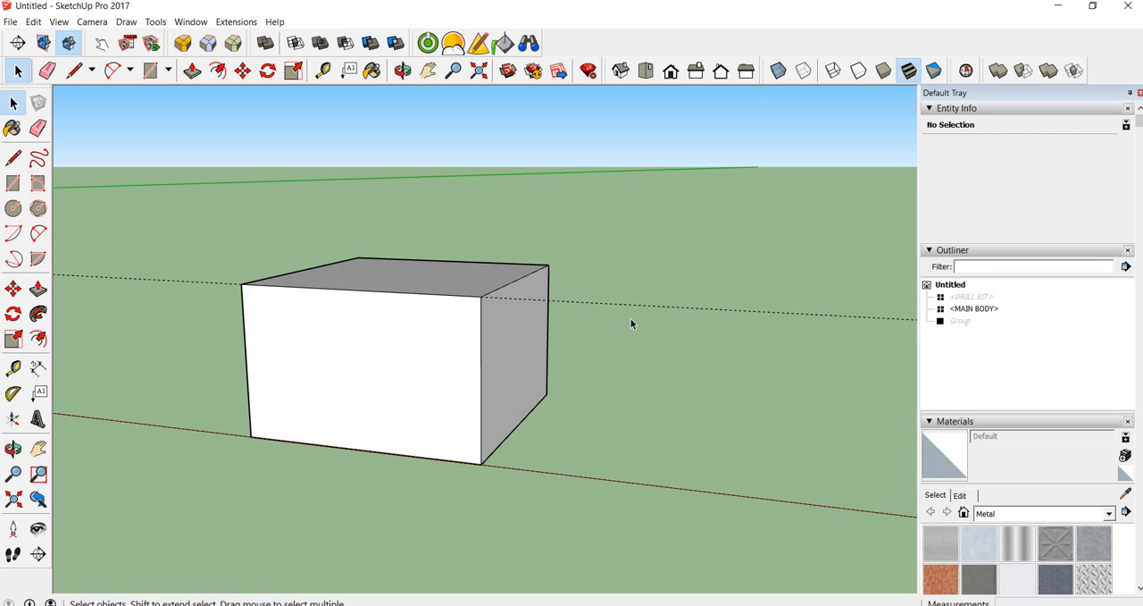
key("e")
left_click_drag(640, 295, 653, 332)
Resize the whole model by measuring the box's height with the Tape Measure and setting that length to 6.15mm
key("t")
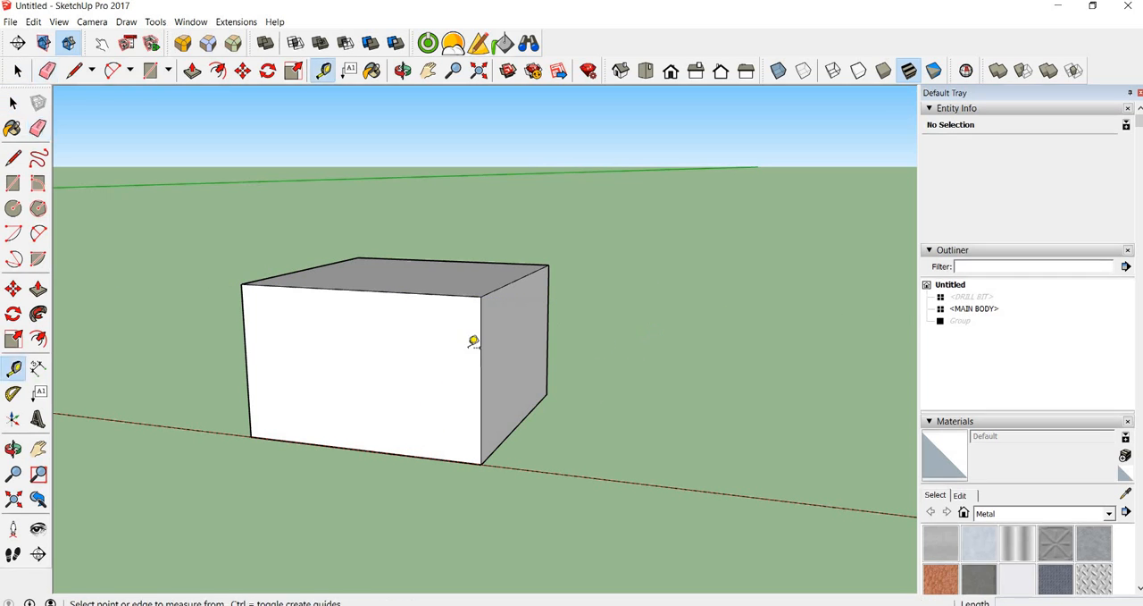
left_click(349, 447)
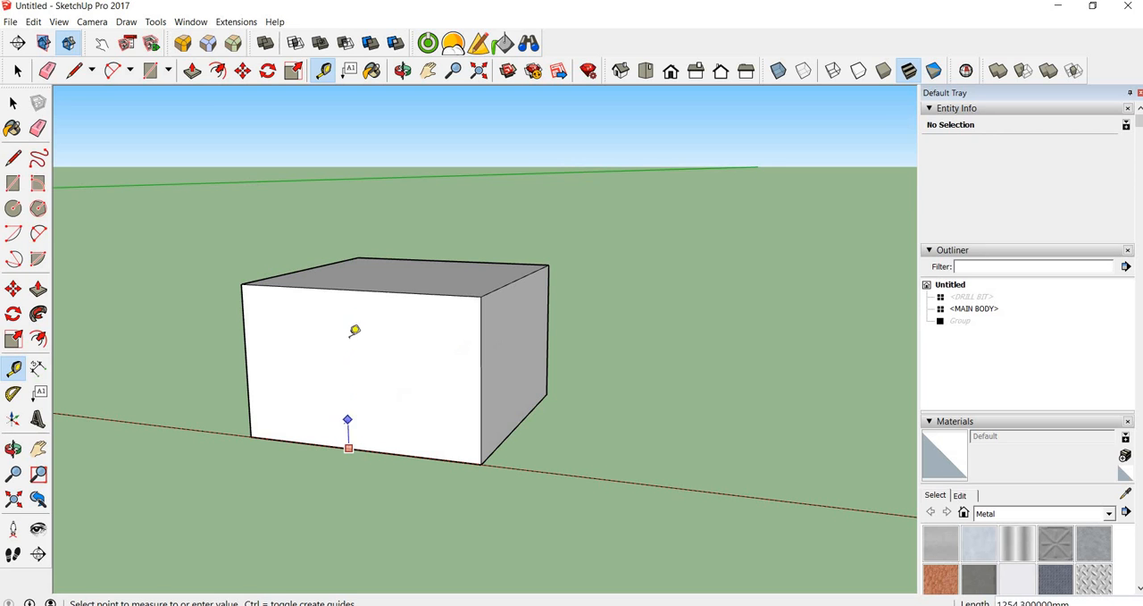
left_click(352, 282)
type("6.15mm")
key("Return")
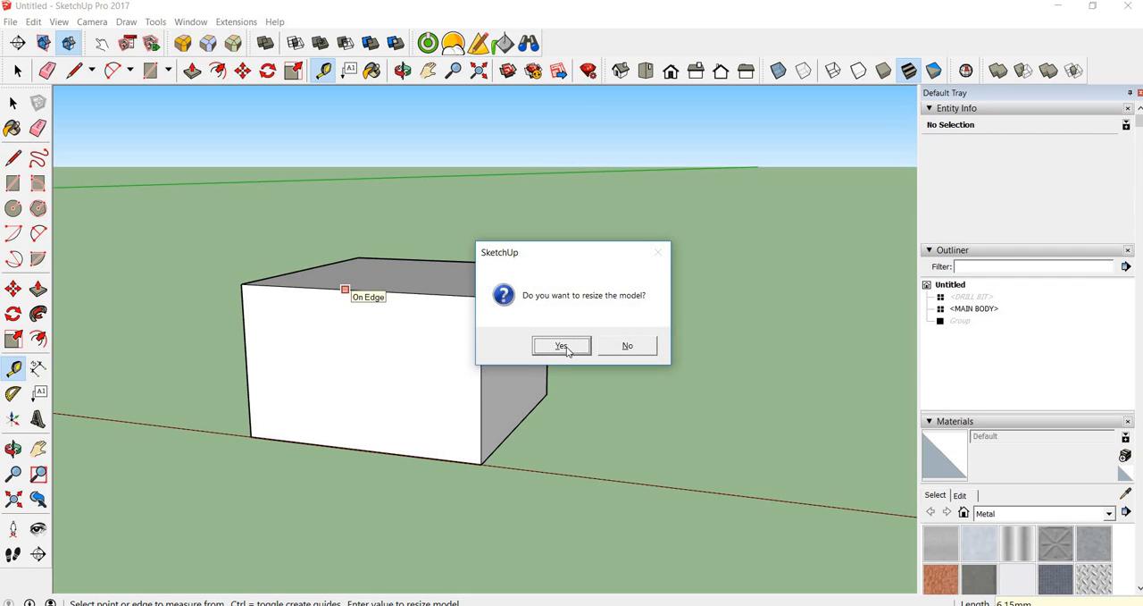
left_click(563, 347)
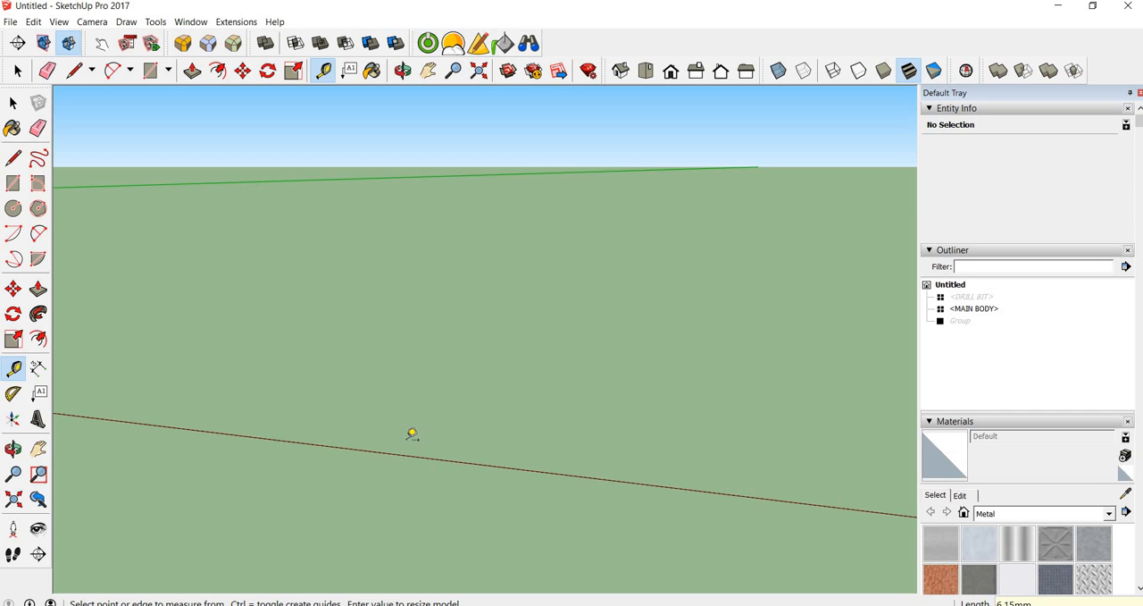
Zoom to the resized model and measure the small box's height again with the Tape Measure
key("shift+z")
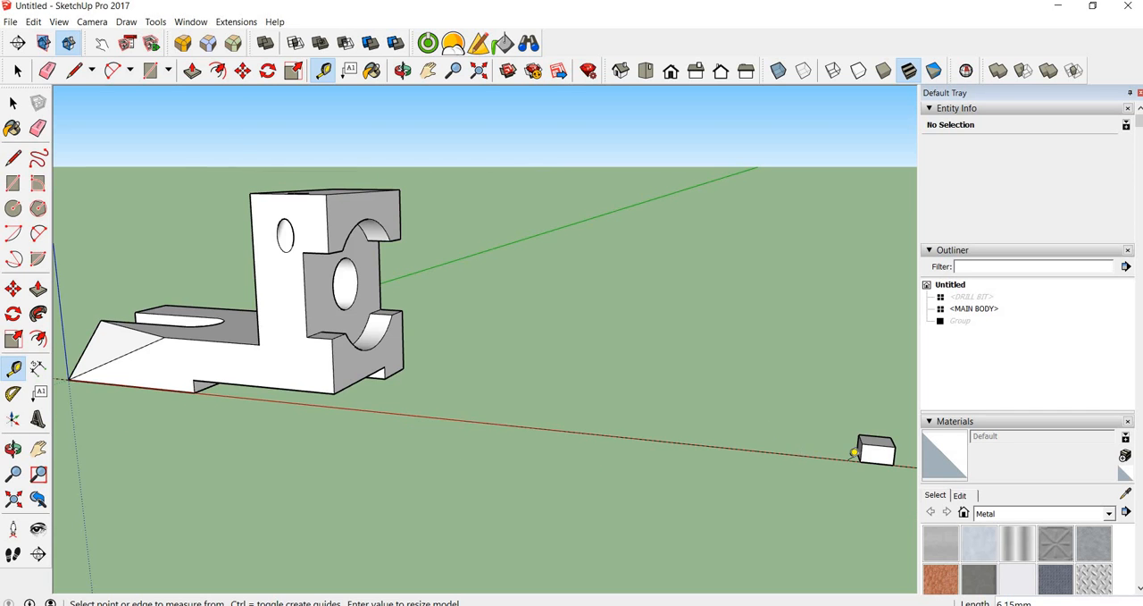
scroll(854, 453, "up", 5)
middle_click_drag(845, 450, 459, 401)
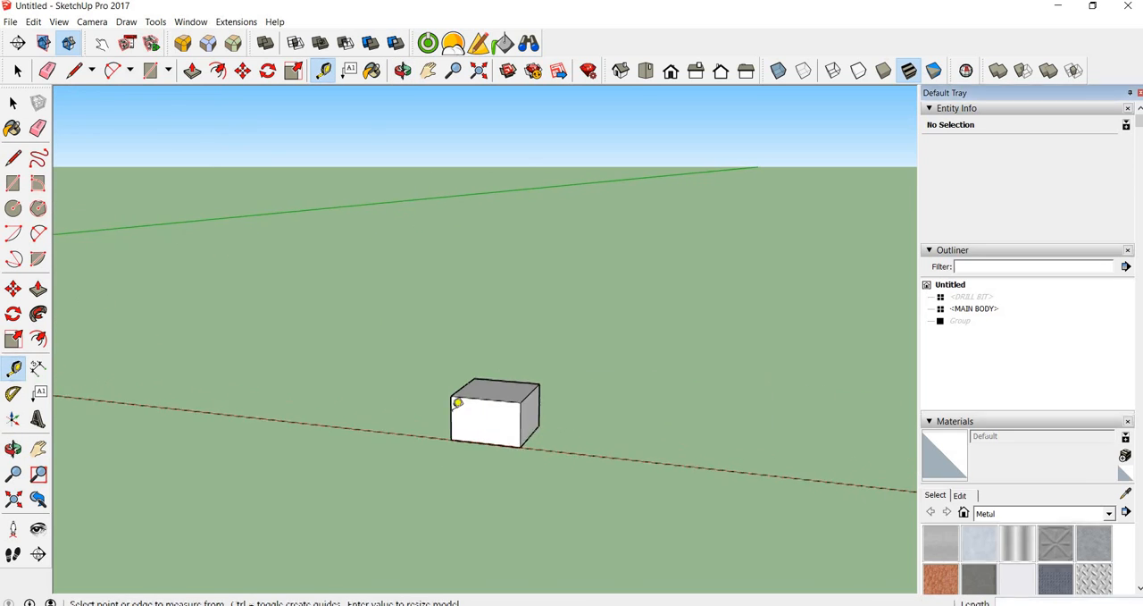
scroll(465, 401, "up", 3)
scroll(478, 401, "up", 2)
left_click(528, 523)
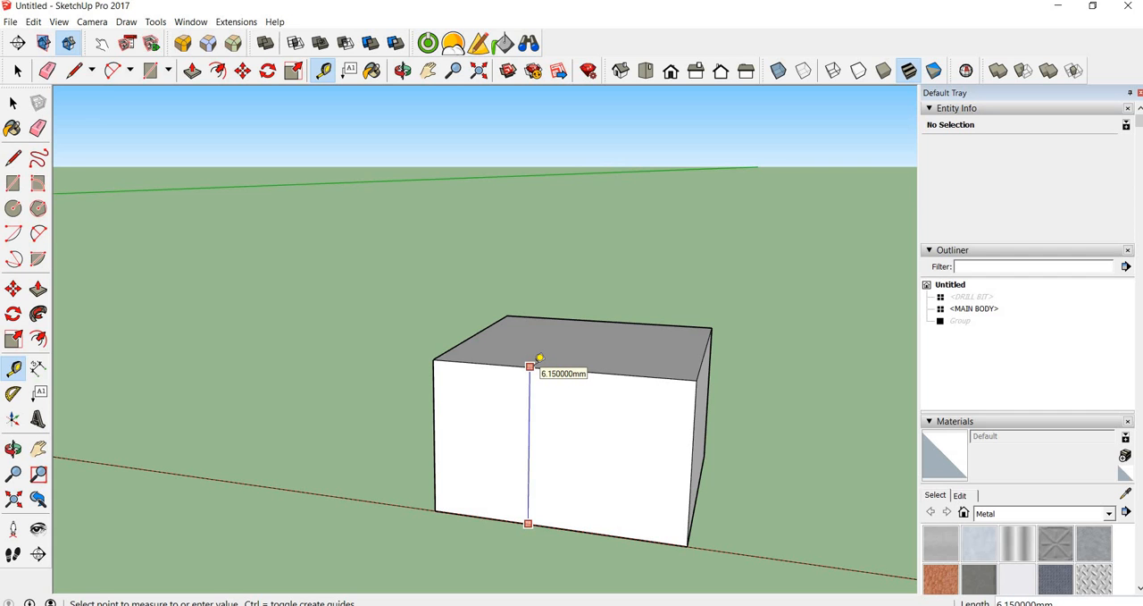
scroll(530, 367, "down", 10)
scroll(534, 366, "up", 10)
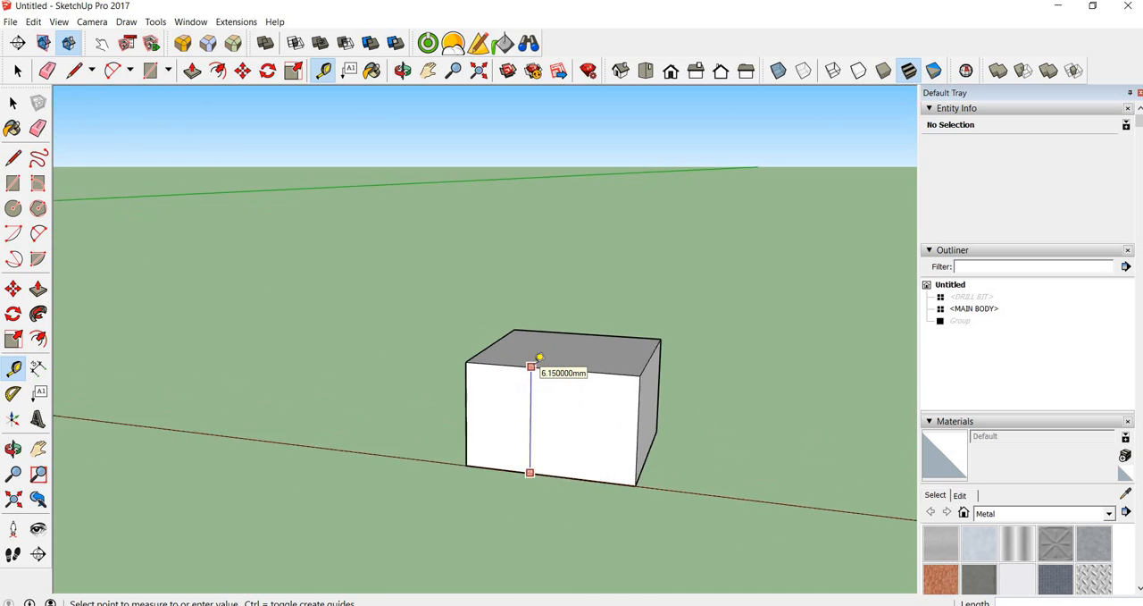
scroll(533, 366, "up", 2)
scroll(539, 357, "up", 1)
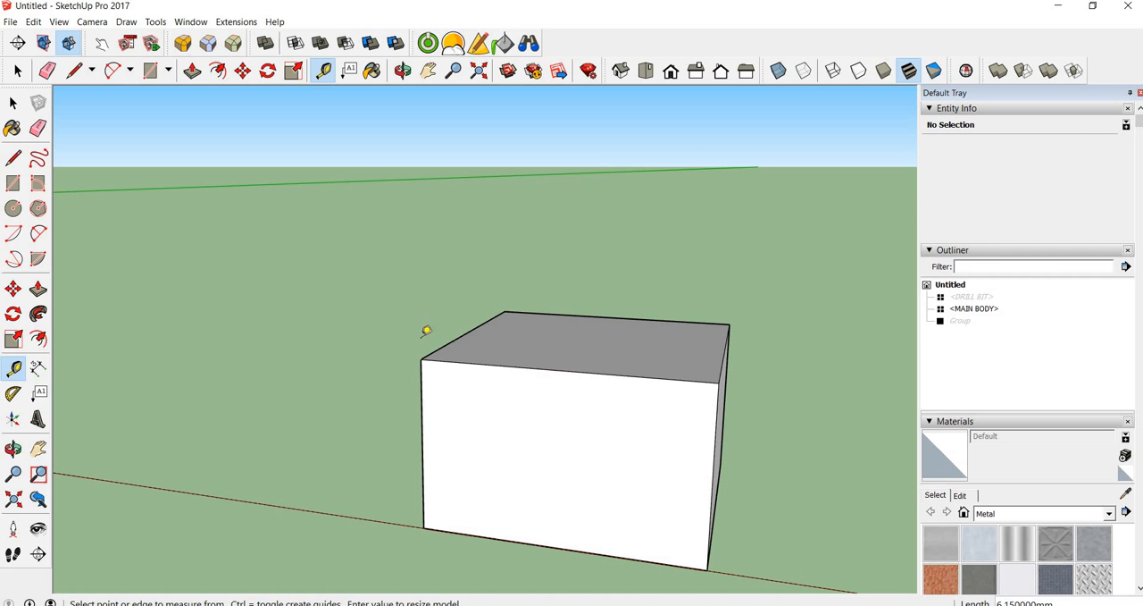
middle_click_drag(374, 336, 264, 318)
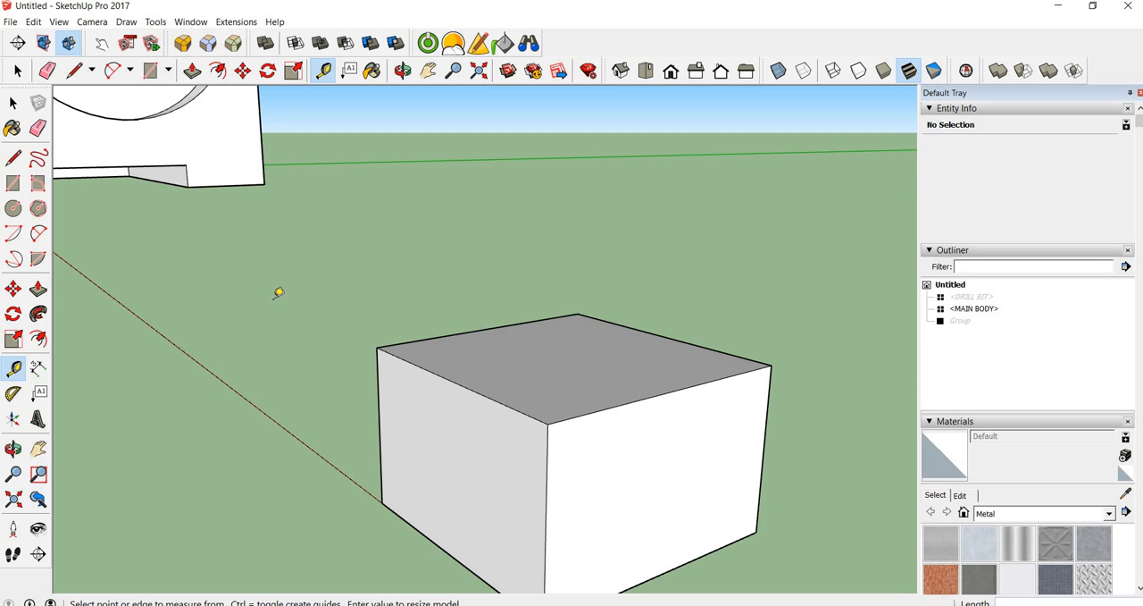
key("space")
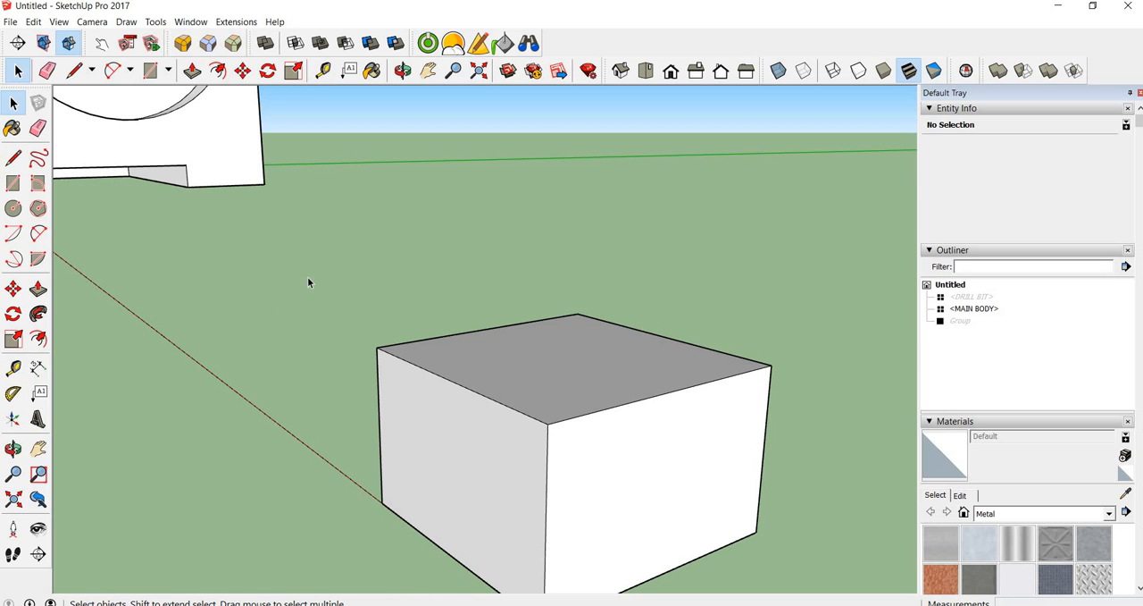
Place a Tape Measure guide about 1.76 mm below the top edge of the box's side face, and a second parallel guide just outside that face
mouse_move(311, 270)
middle_mouse_down()
mouse_move(284, 301)
mouse_move(343, 256)
mouse_move(300, 235)
mouse_move(304, 287)
middle_mouse_up()
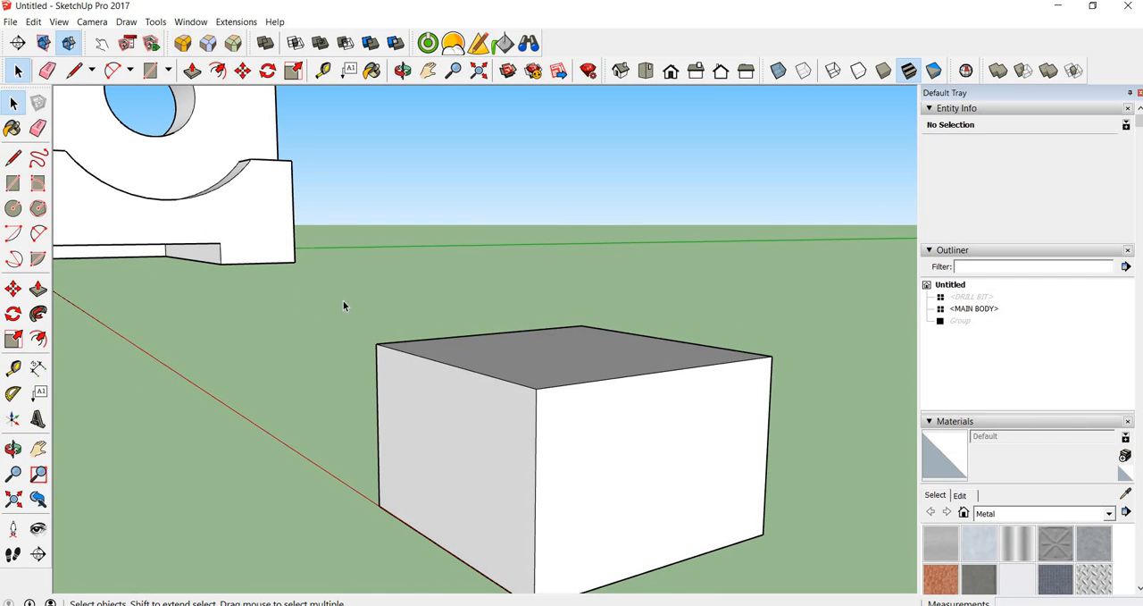
middle_click_drag(319, 312, 449, 395)
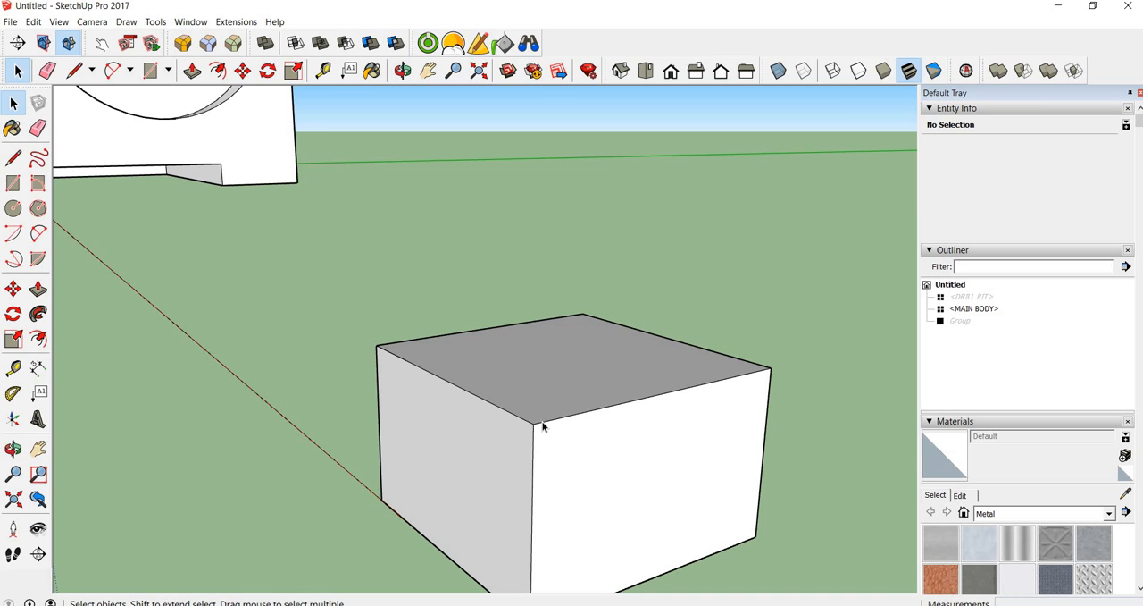
middle_click_drag(515, 433, 655, 394)
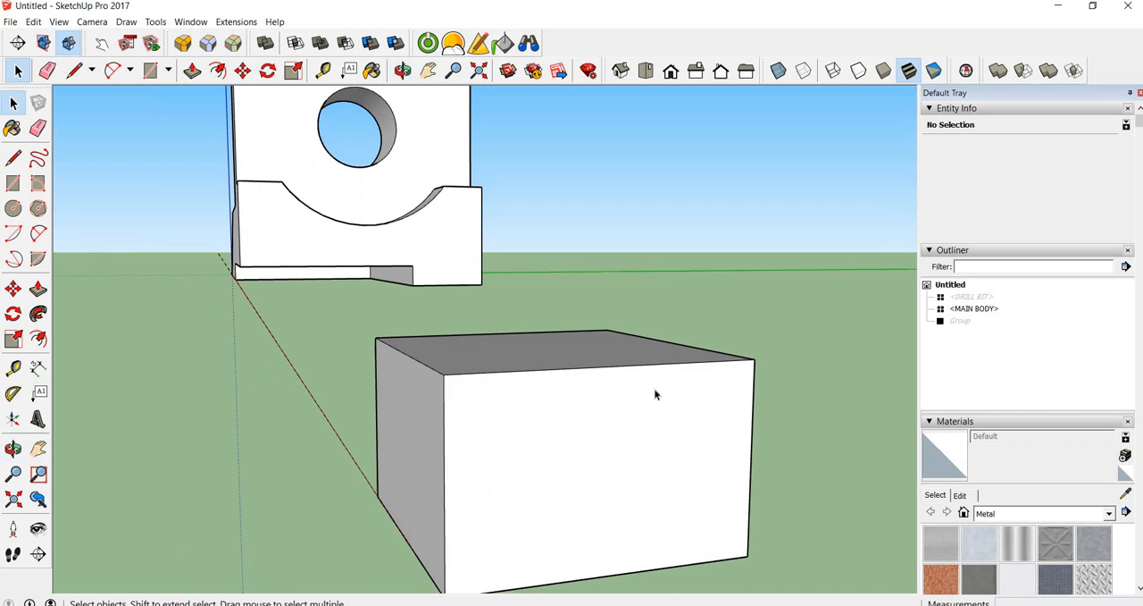
scroll(588, 419, "down", 3)
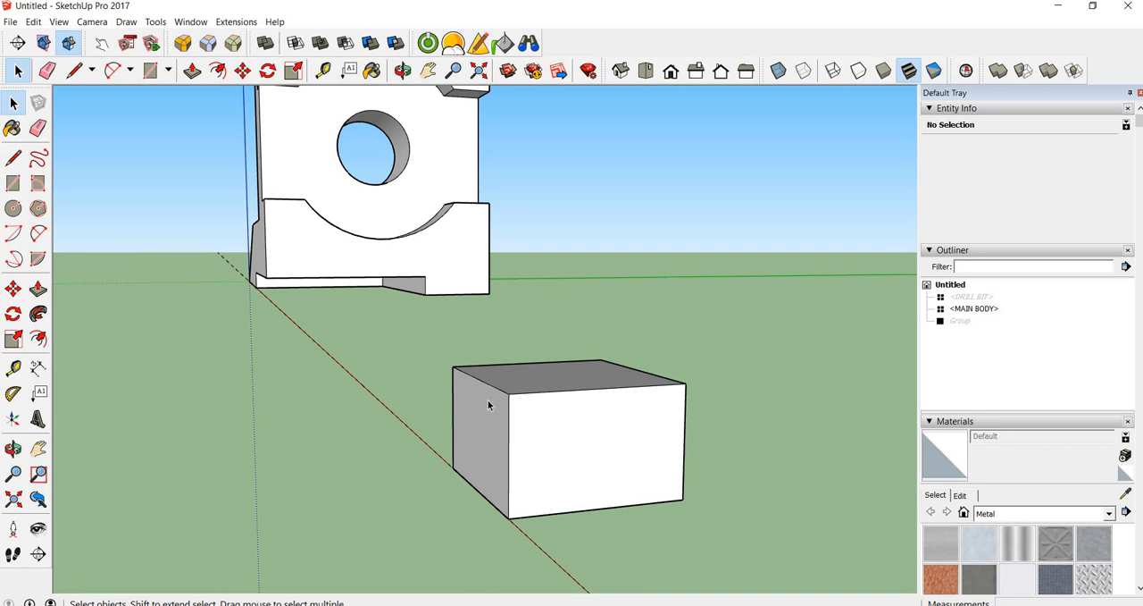
scroll(488, 403, "up", 1)
key("t")
left_click(476, 374)
left_click(516, 410)
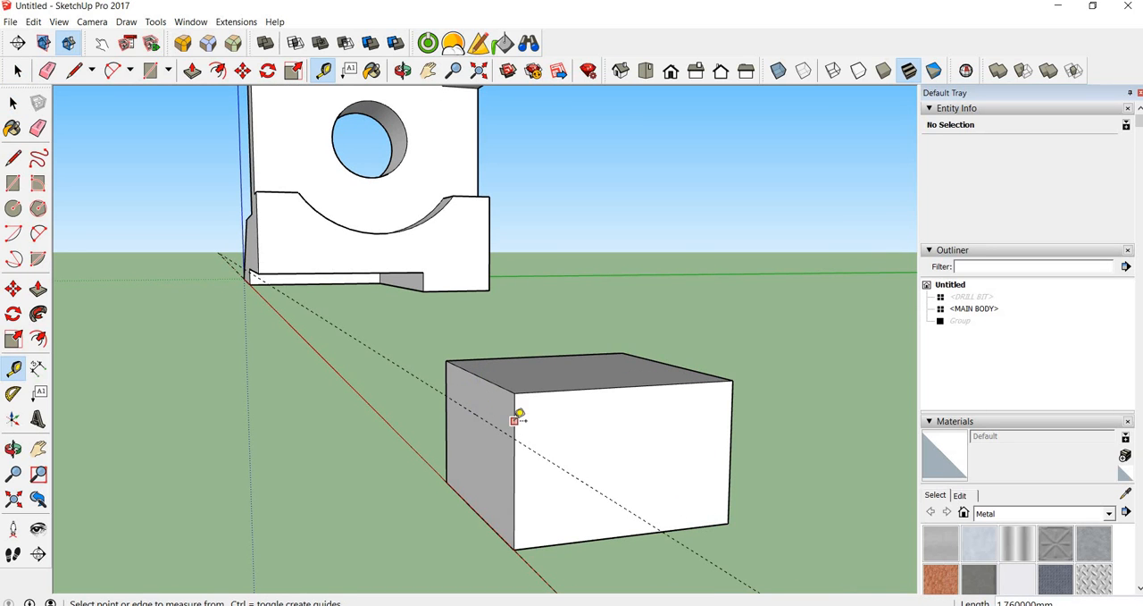
left_click(482, 418)
left_click(464, 417)
Draw an upright rectangle of about 1.25 by 1.38 mm from the outer guide across the box's side face, perpendicular to the red axis
scroll(442, 415, "up", 5)
key("r")
middle_click_drag(479, 403, 434, 407)
left_click(435, 411)
key("Right")
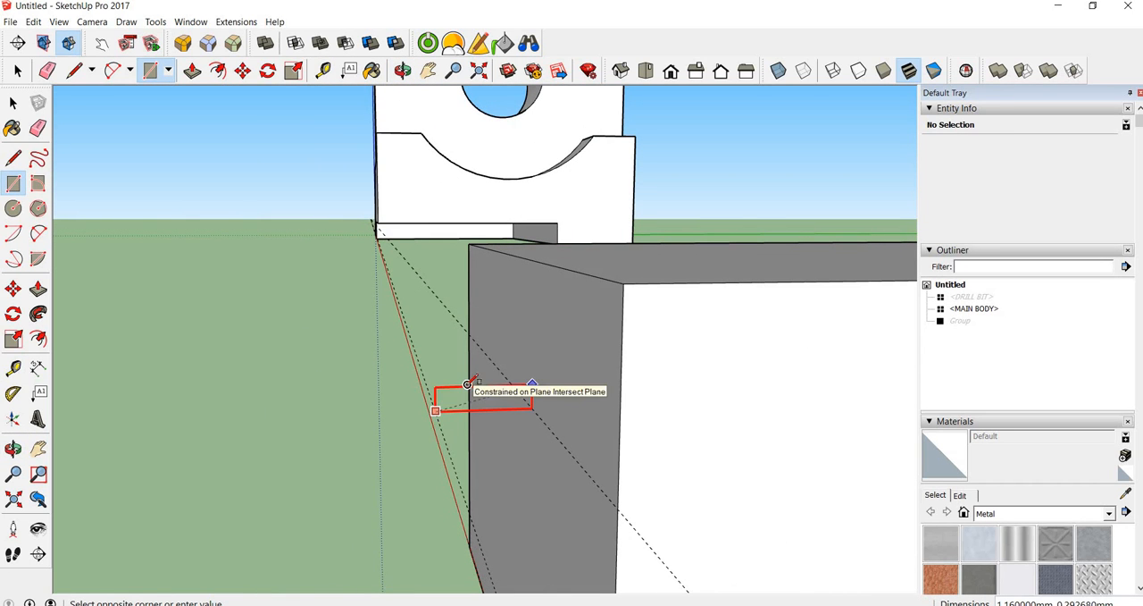
left_click(636, 332)
Inspect in X-ray mode how the small rectangle overlaps the box's side, and turn X-ray off again
middle_click_drag(500, 380, 485, 358)
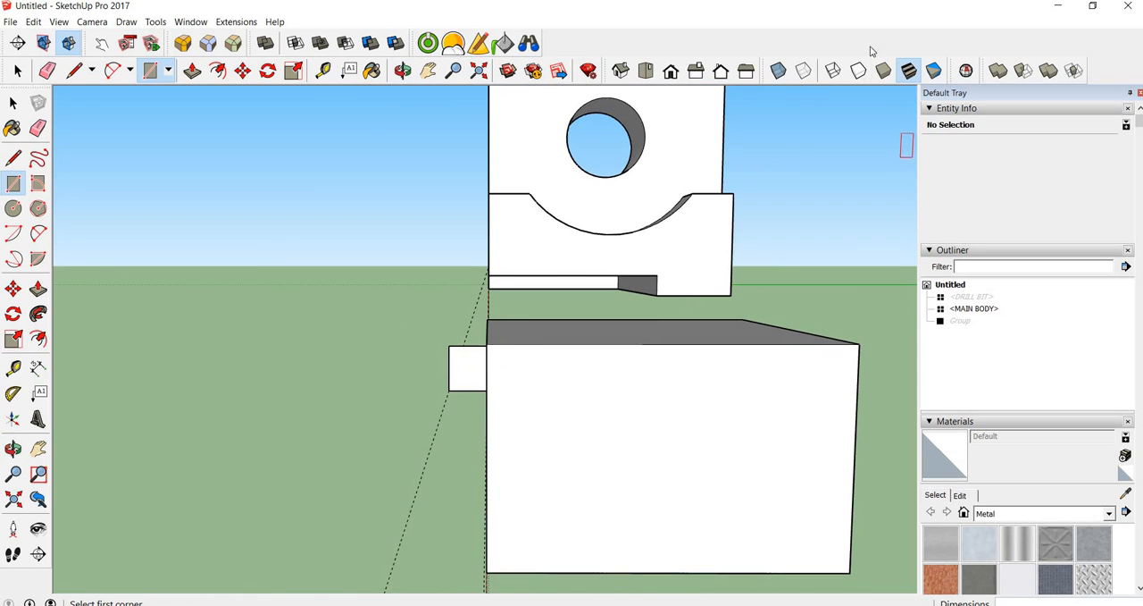
left_click(779, 74)
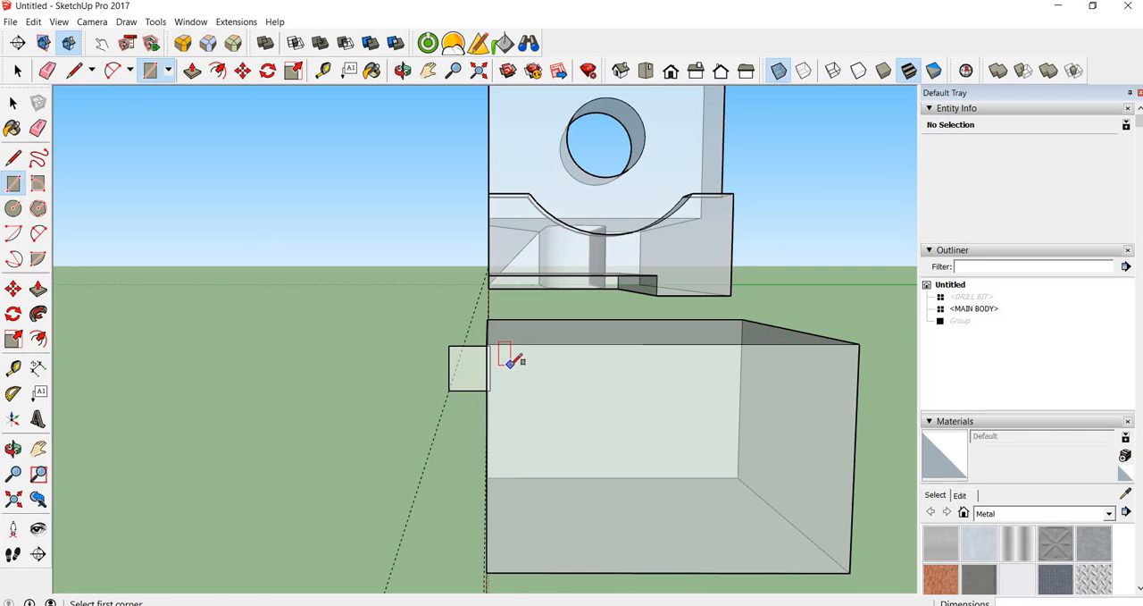
scroll(508, 357, "up", 2)
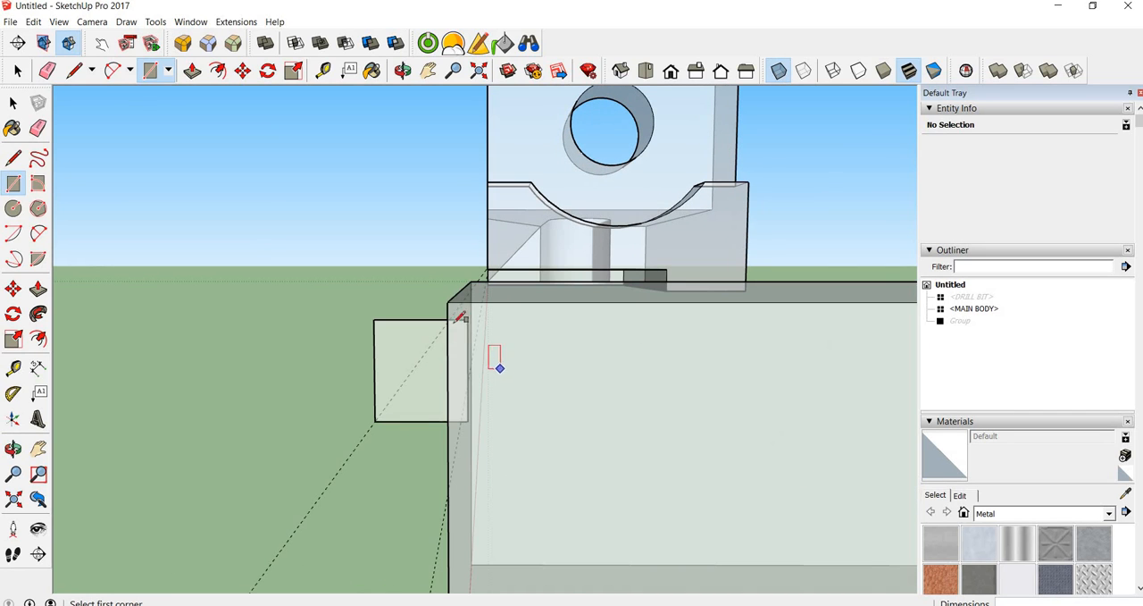
left_click(784, 71)
scroll(666, 198, "down", 3)
scroll(617, 242, "up", 4)
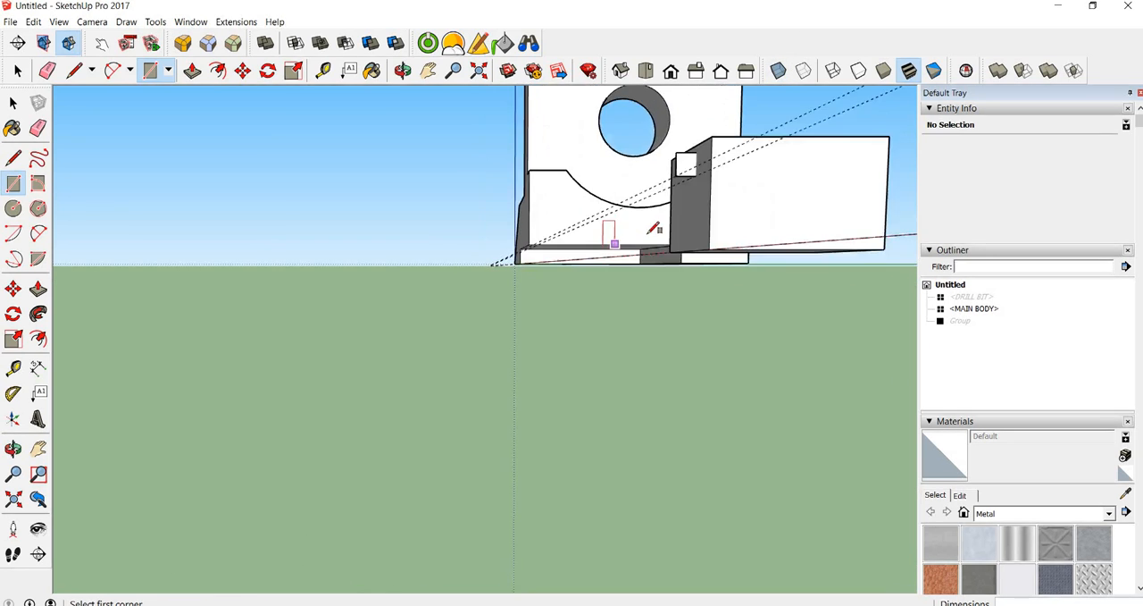
Draw a 1.86 mm square on the box's top face, starting from the face's centre
scroll(636, 243, "down", 3)
key("space")
middle_click_drag(531, 357, 672, 323)
scroll(682, 326, "up", 5)
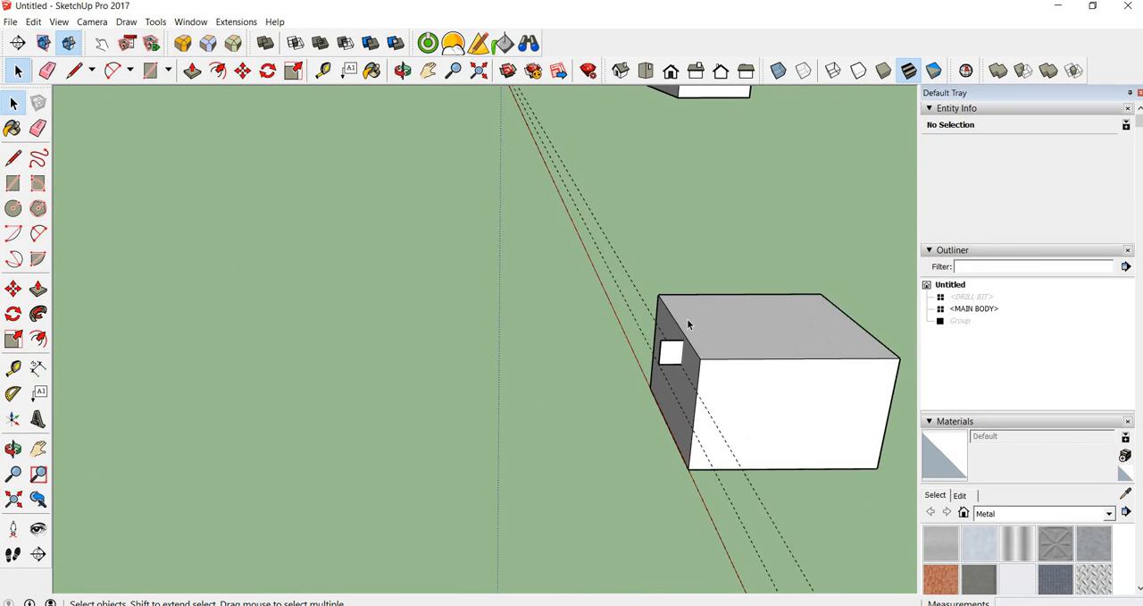
middle_click_drag(711, 343, 595, 326)
key("c")
middle_click_drag(615, 250, 636, 350)
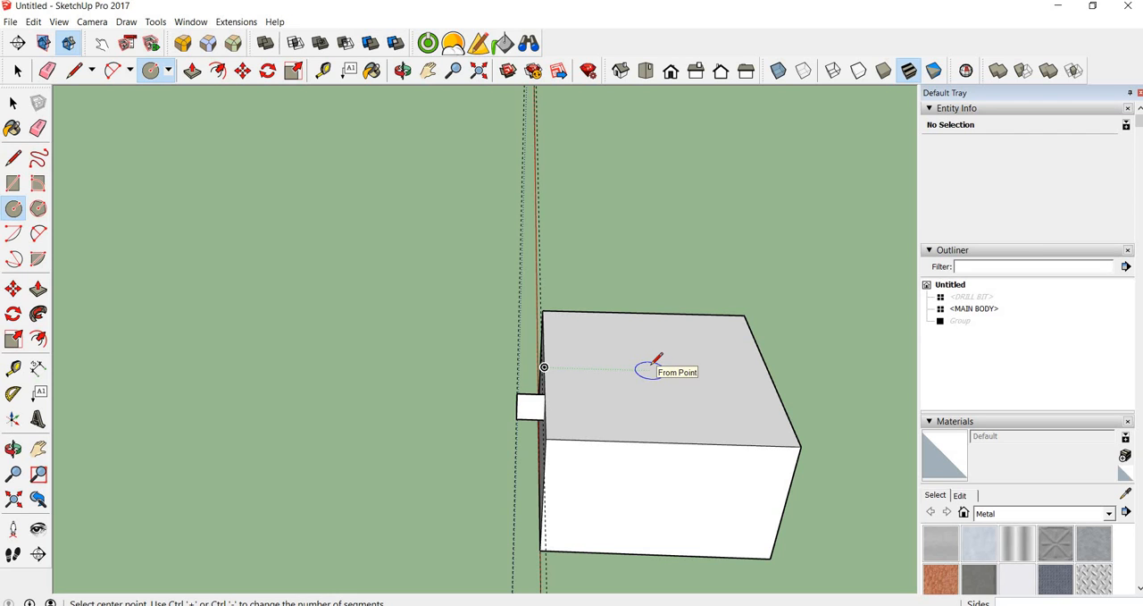
key("r")
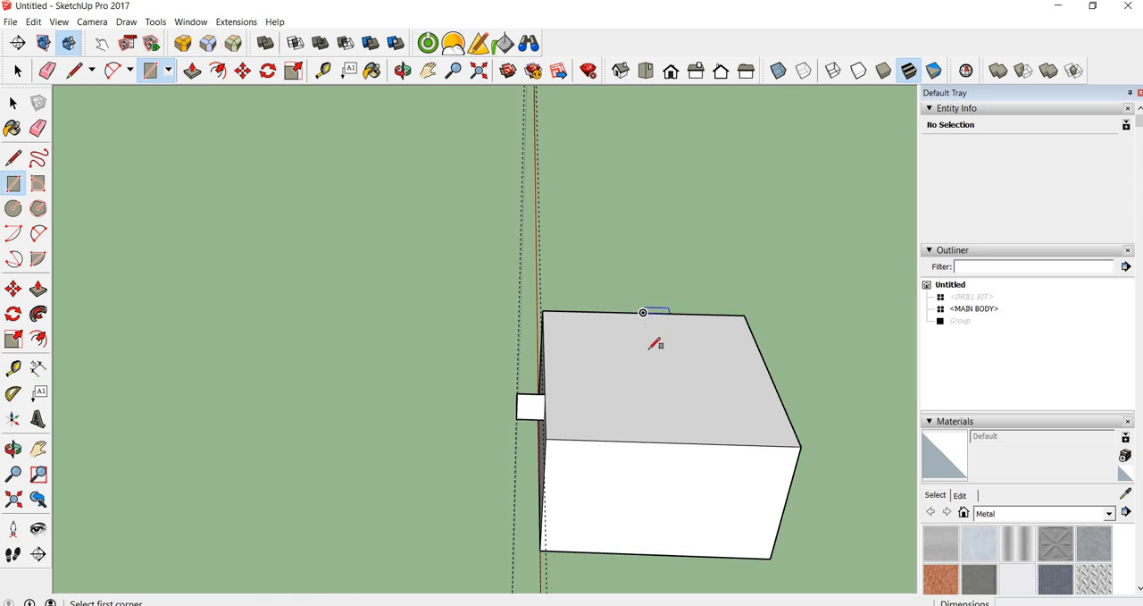
left_click(659, 369)
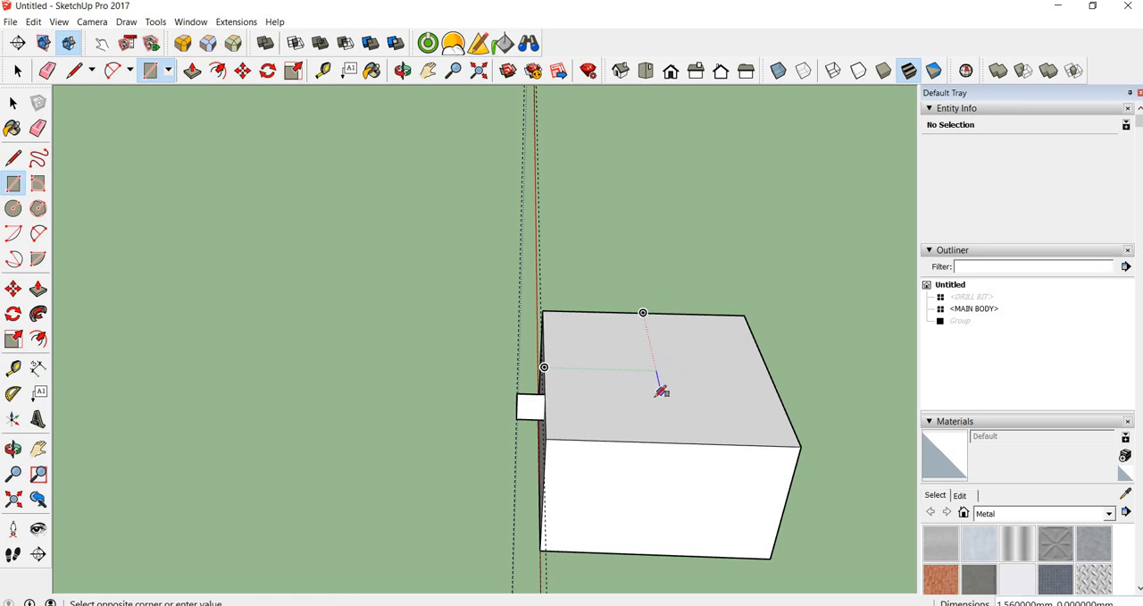
left_click(616, 394)
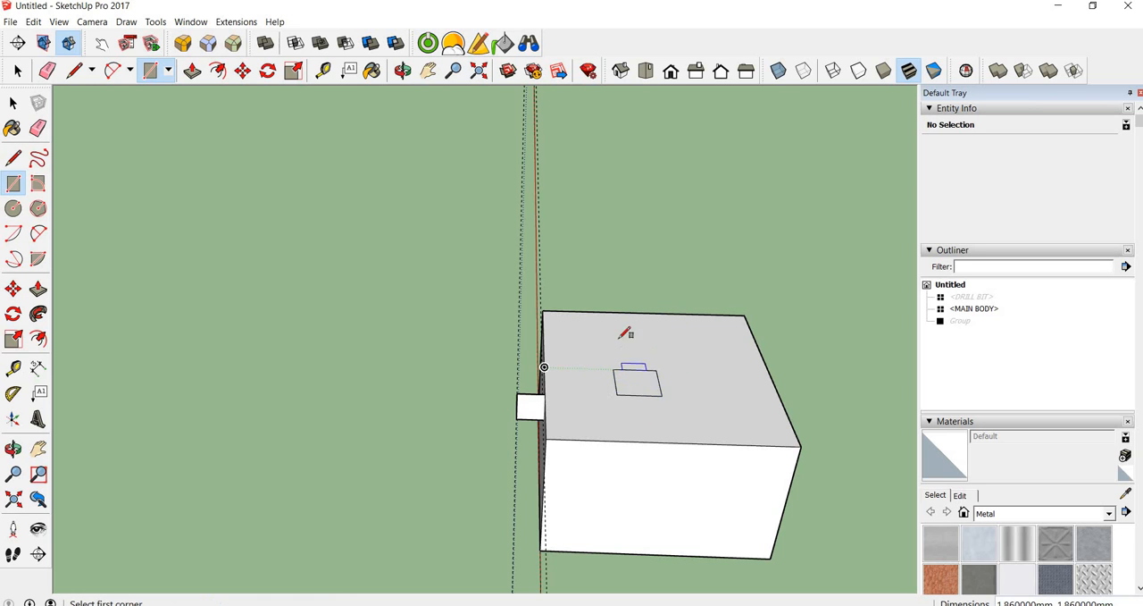
Select the square's edges and try to offset from the small rectangle, and undo the offset and the square
key("space")
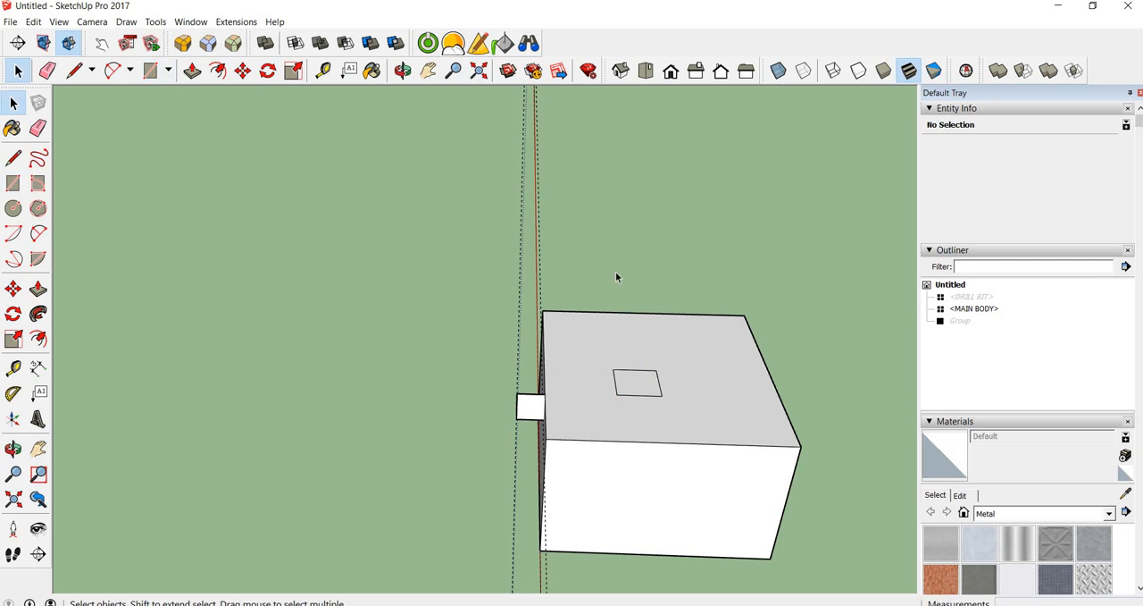
left_click(639, 398)
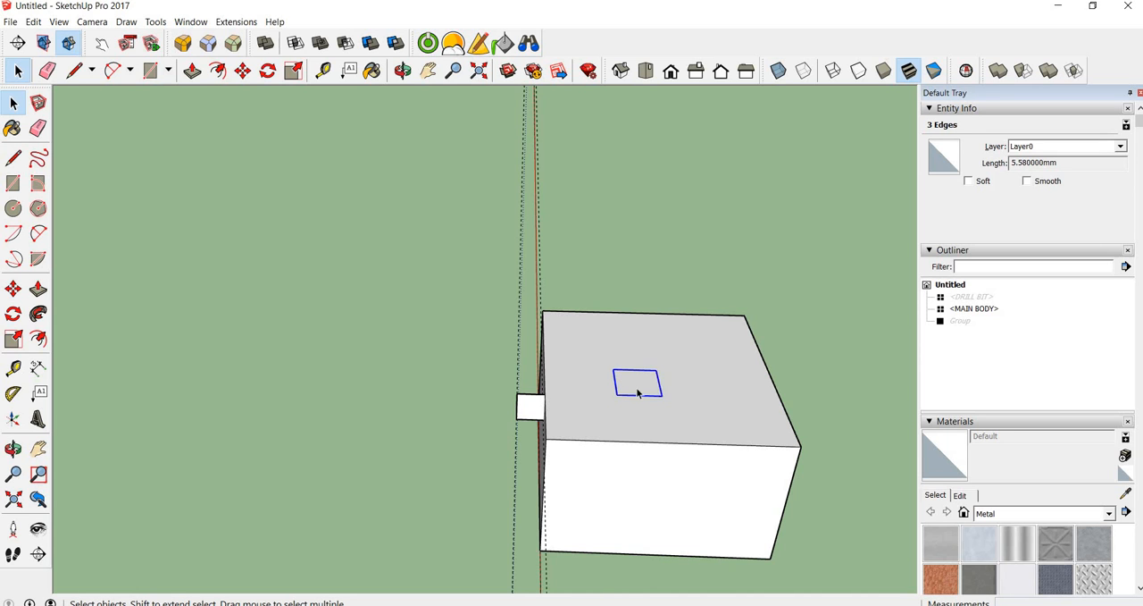
left_click(37, 338)
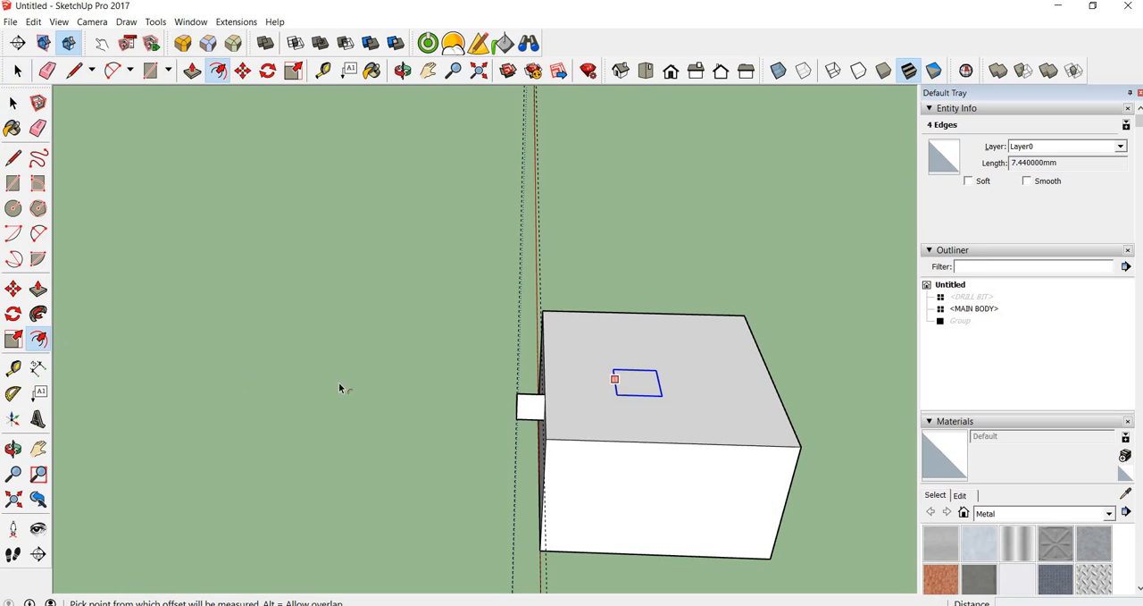
left_click(528, 403)
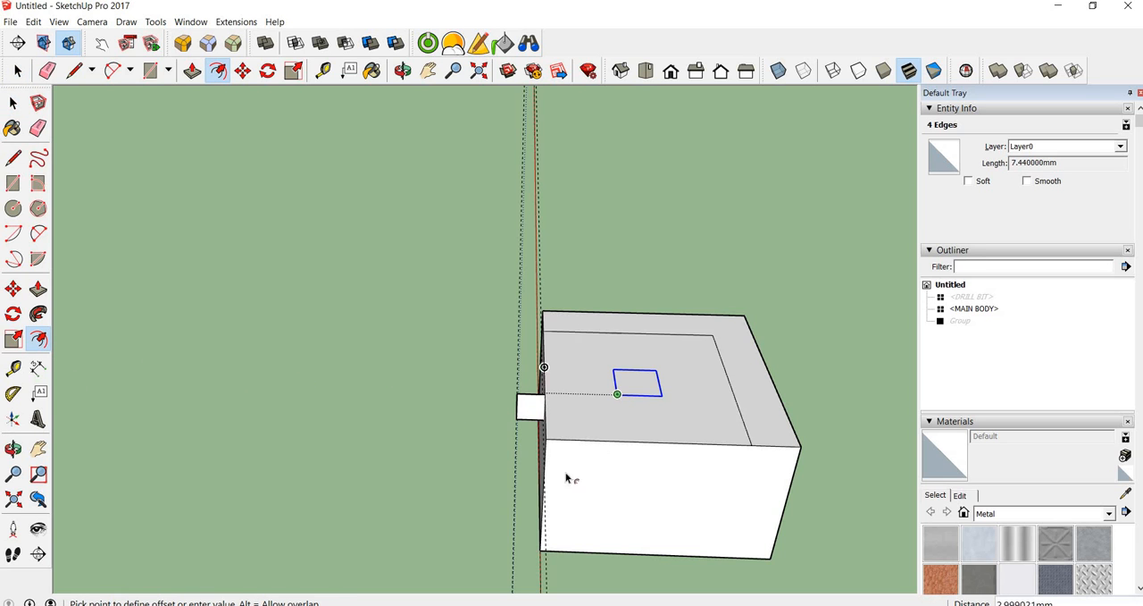
key("Escape")
left_click(528, 410)
left_click(602, 399)
key("ctrl+z")
key("ctrl+z")
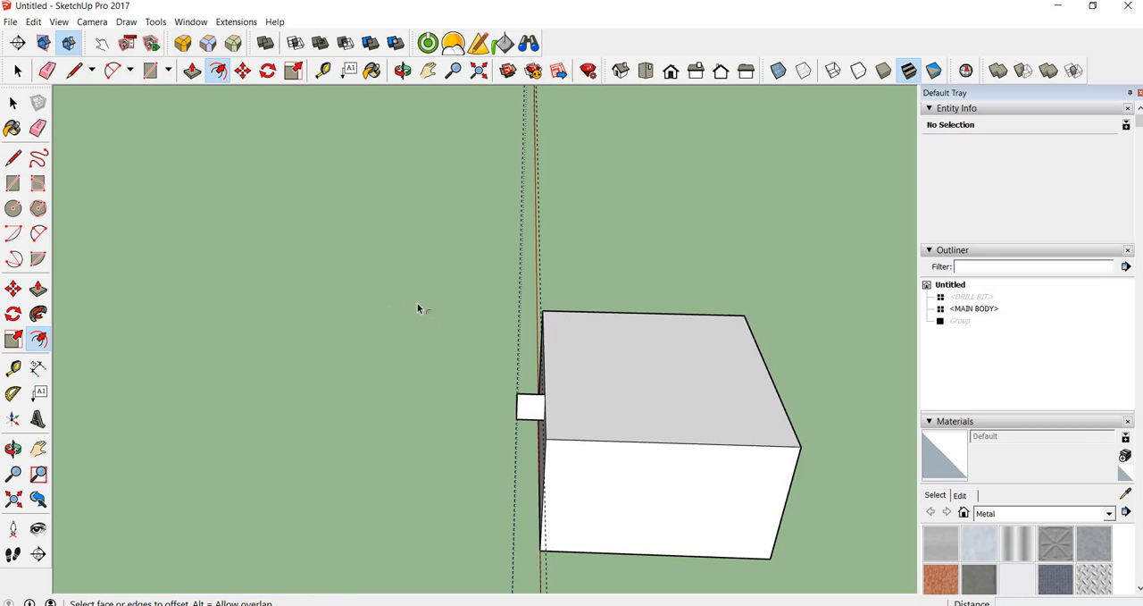
Draw a circle with a radius of about 1.32 mm at the centre of the box's top face
middle_click_drag(370, 362, 383, 309)
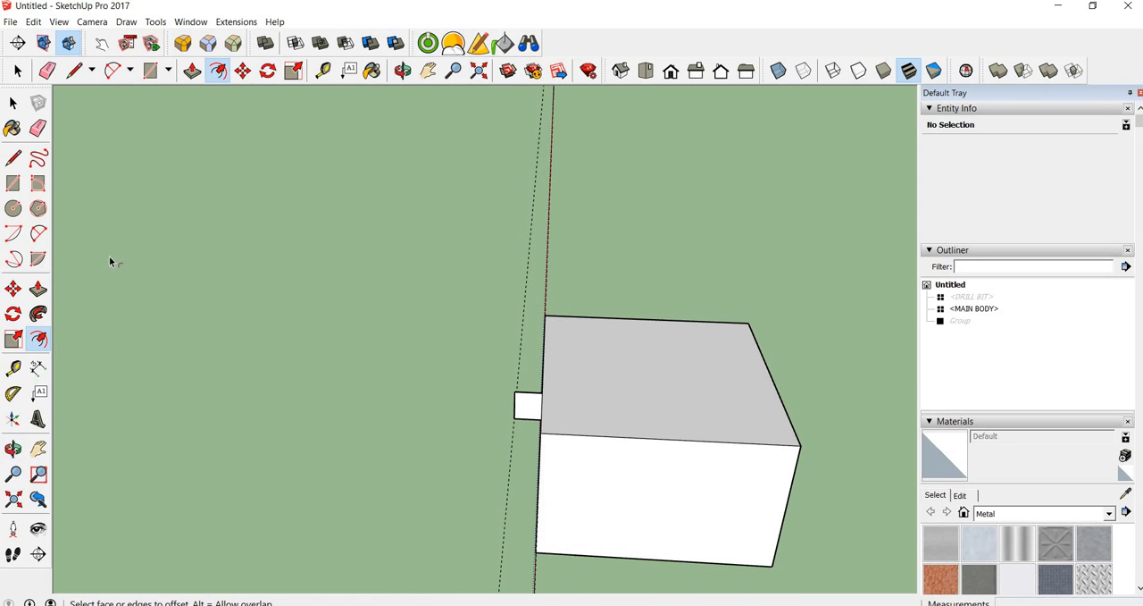
left_click(12, 211)
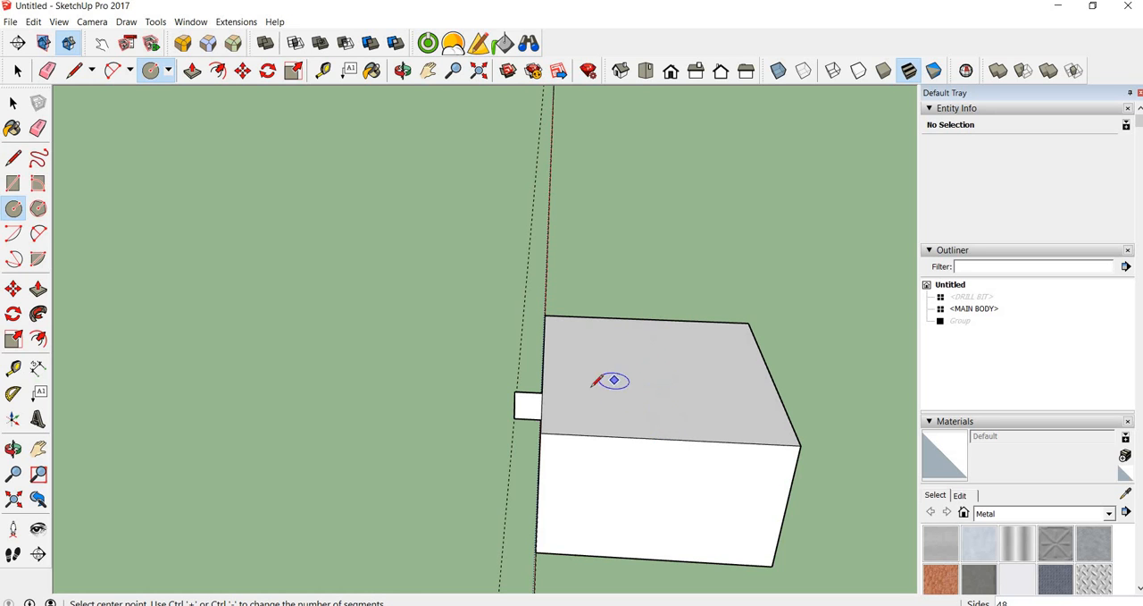
left_click(656, 373)
left_click(625, 373)
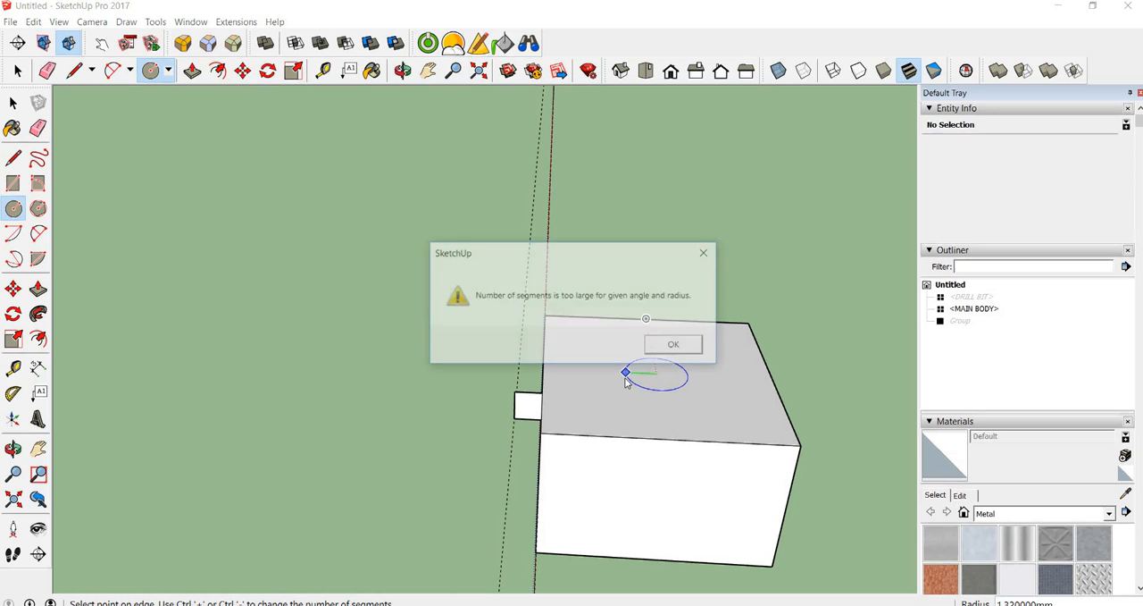
left_click(676, 345)
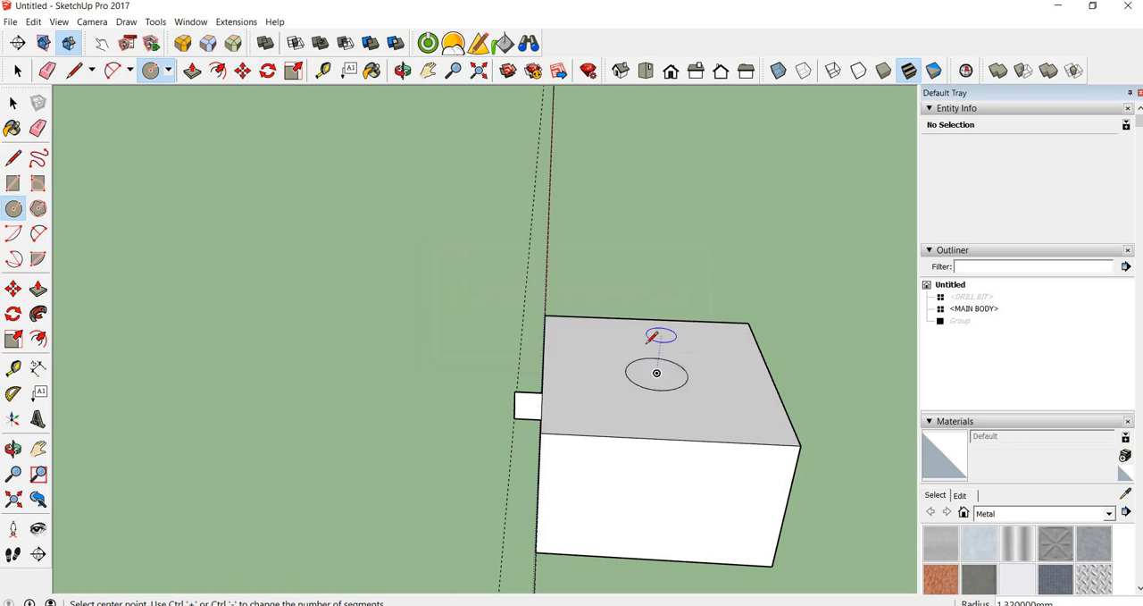
Try to sweep the small rectangle along the circle with Follow Me to cut around the box
key("space")
left_click(656, 391)
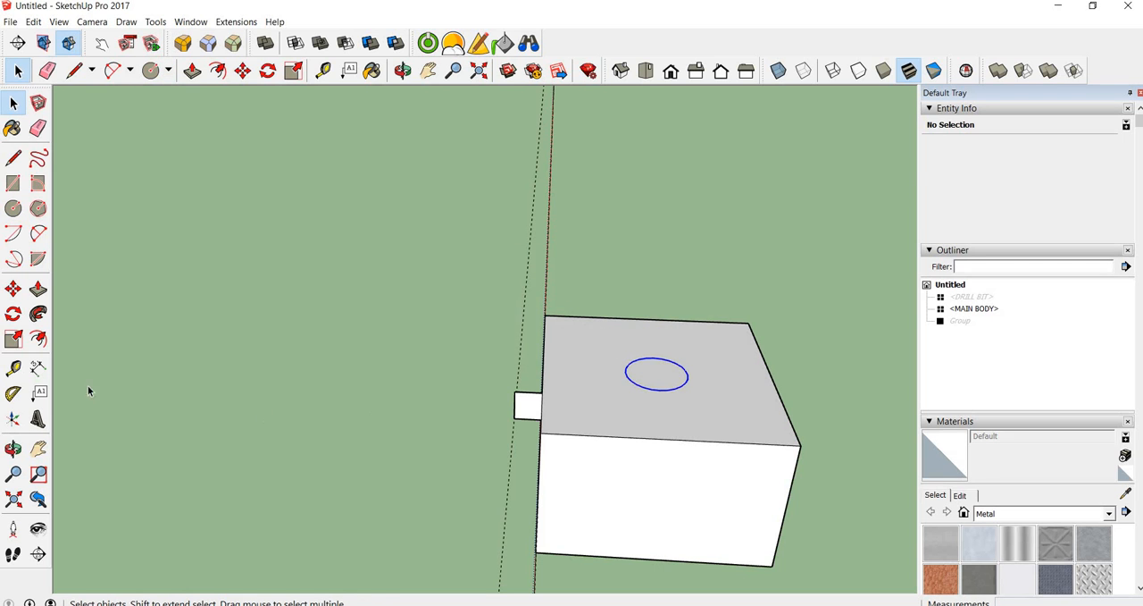
left_click(38, 314)
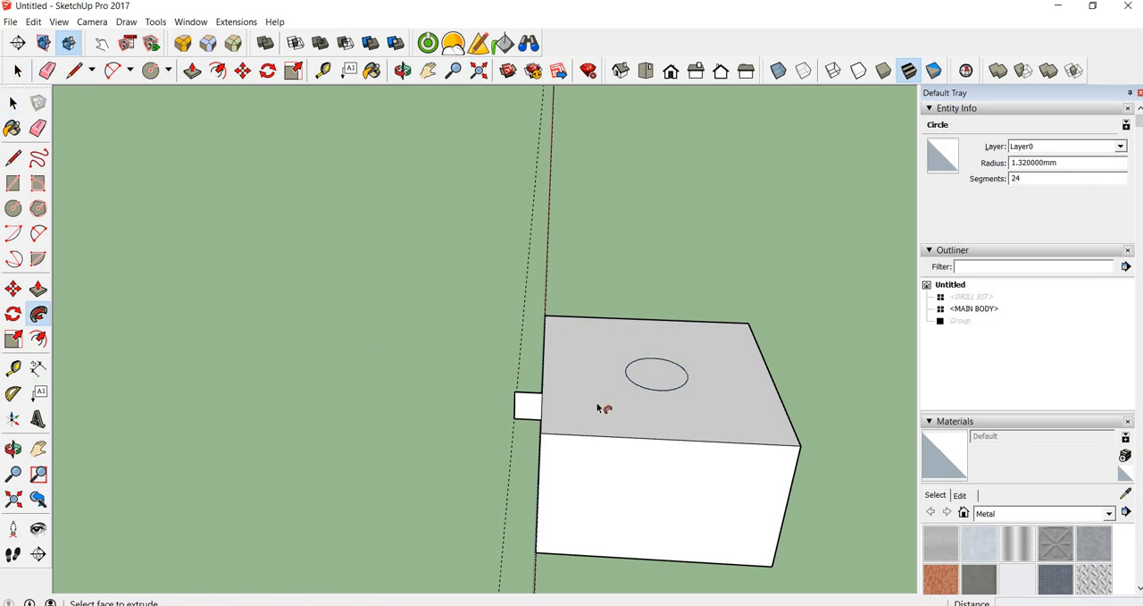
left_click(527, 412)
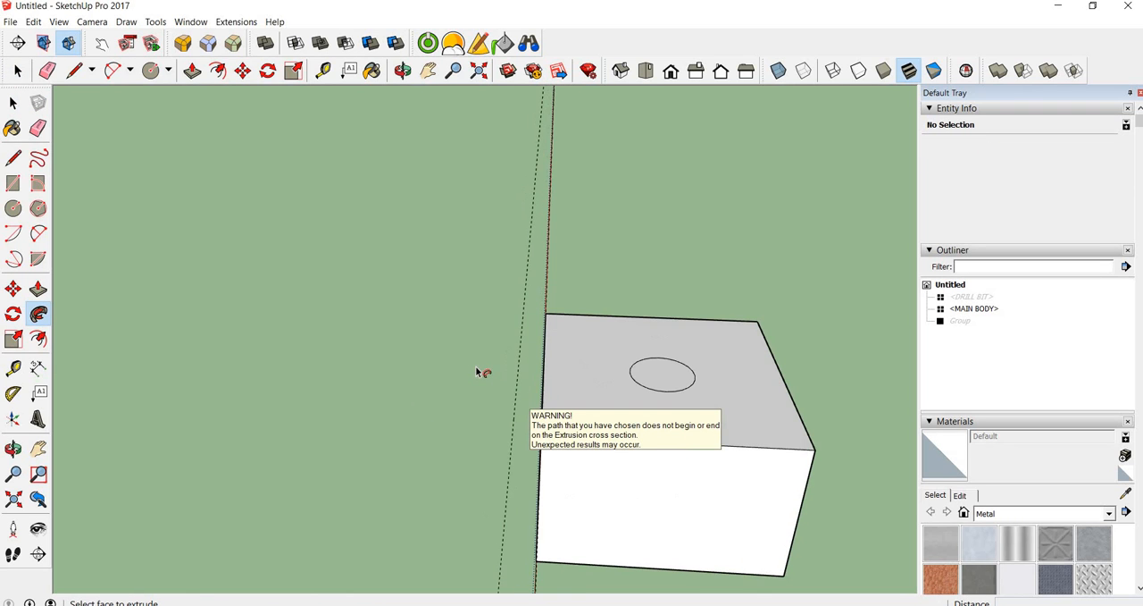
middle_click_drag(481, 381, 536, 390)
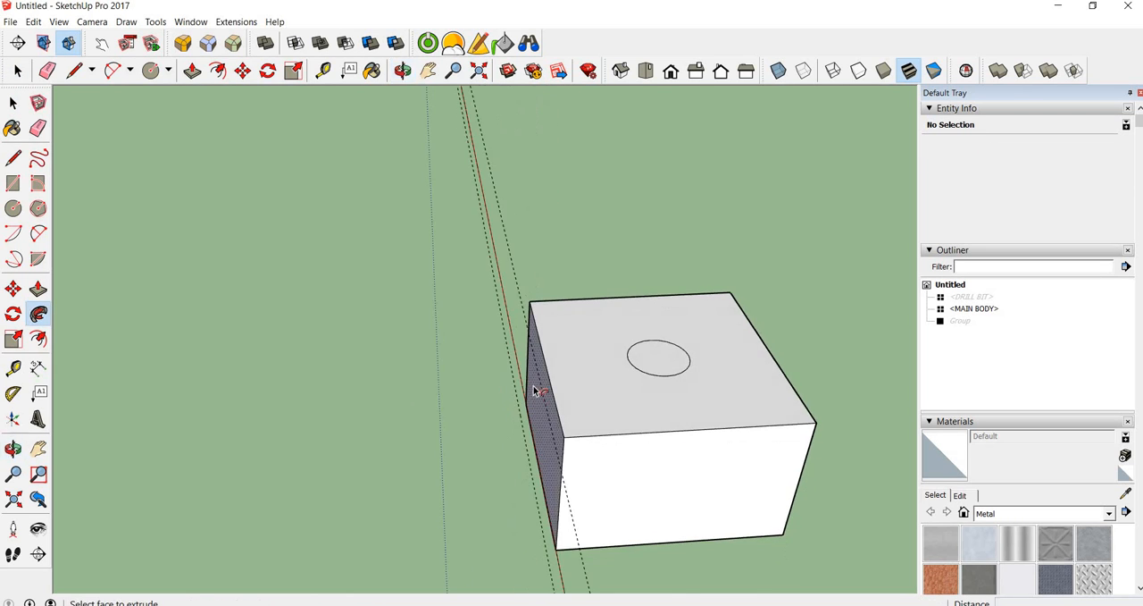
left_click(565, 379)
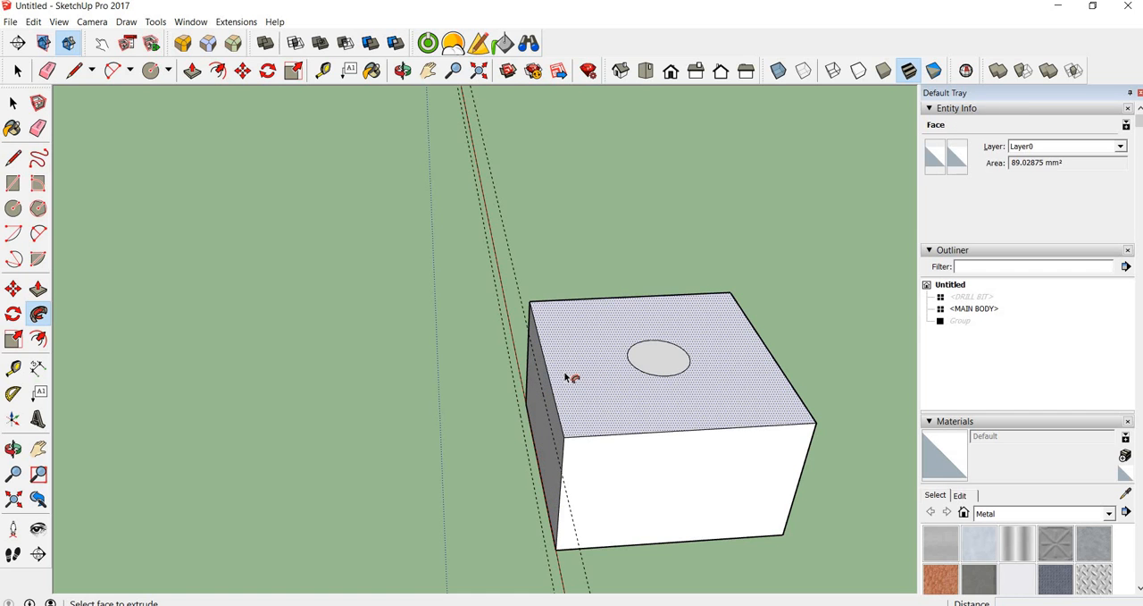
Delete the circle from the box's top face
scroll(510, 361, "down", 3)
scroll(546, 357, "up", 3)
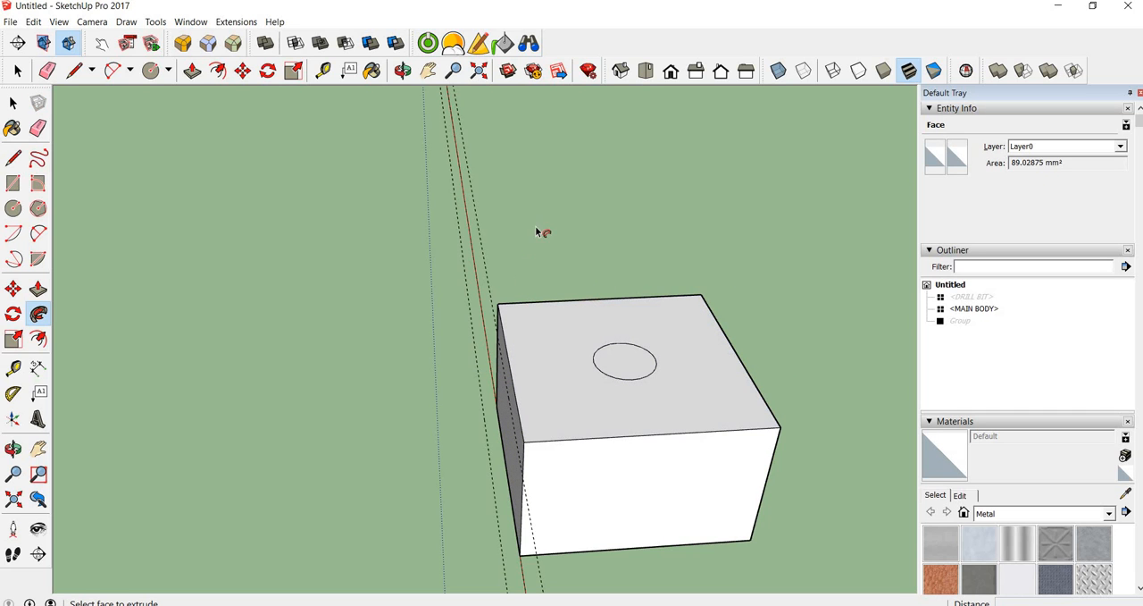
key("space")
left_click(616, 382)
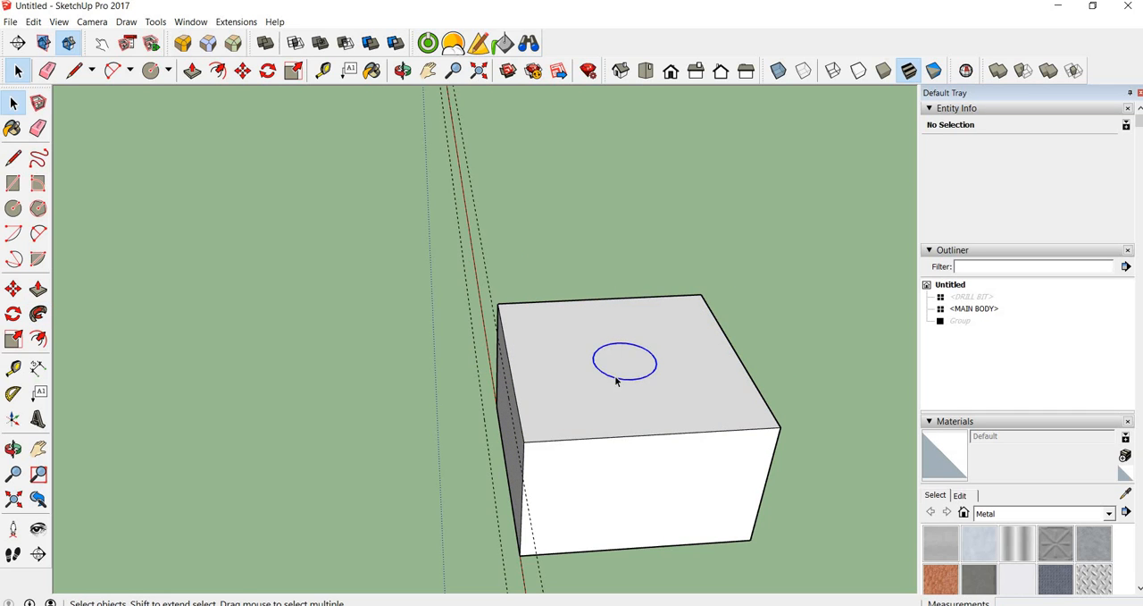
key("Delete")
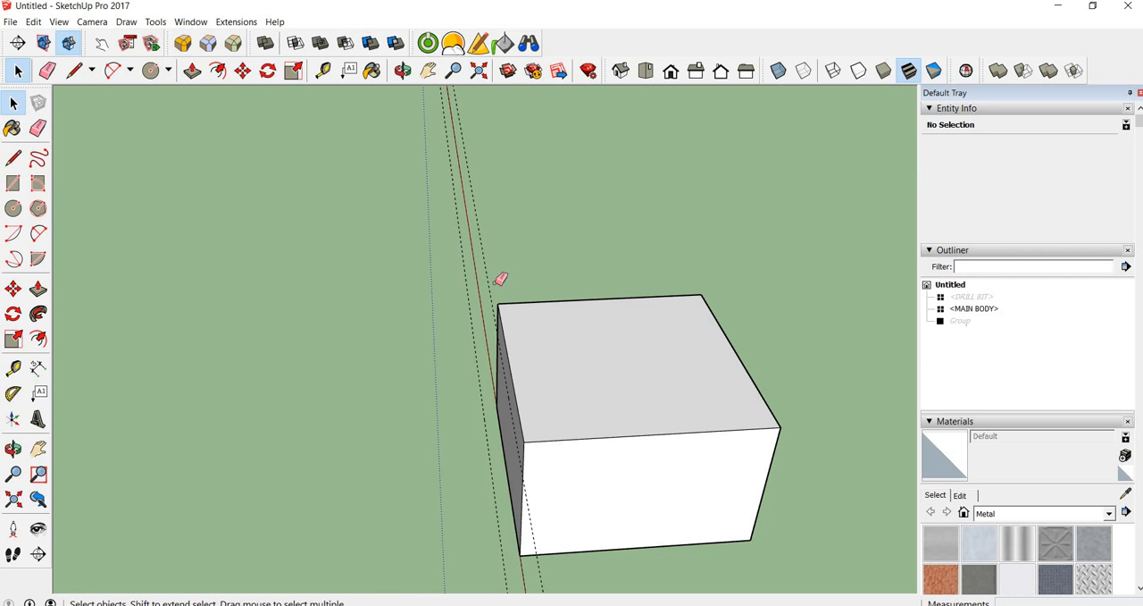
Erase the dashed guide lines running along the box
key("e")
scroll(453, 306, "down", 3)
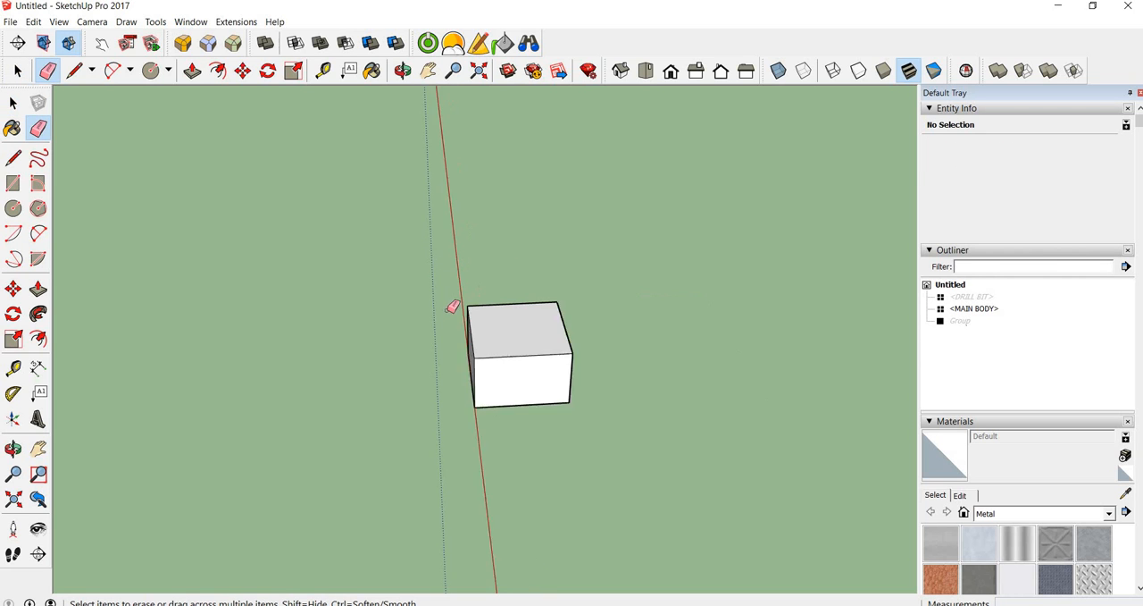
scroll(453, 307, "down", 2)
scroll(516, 352, "up", 1)
key("space")
key("o")
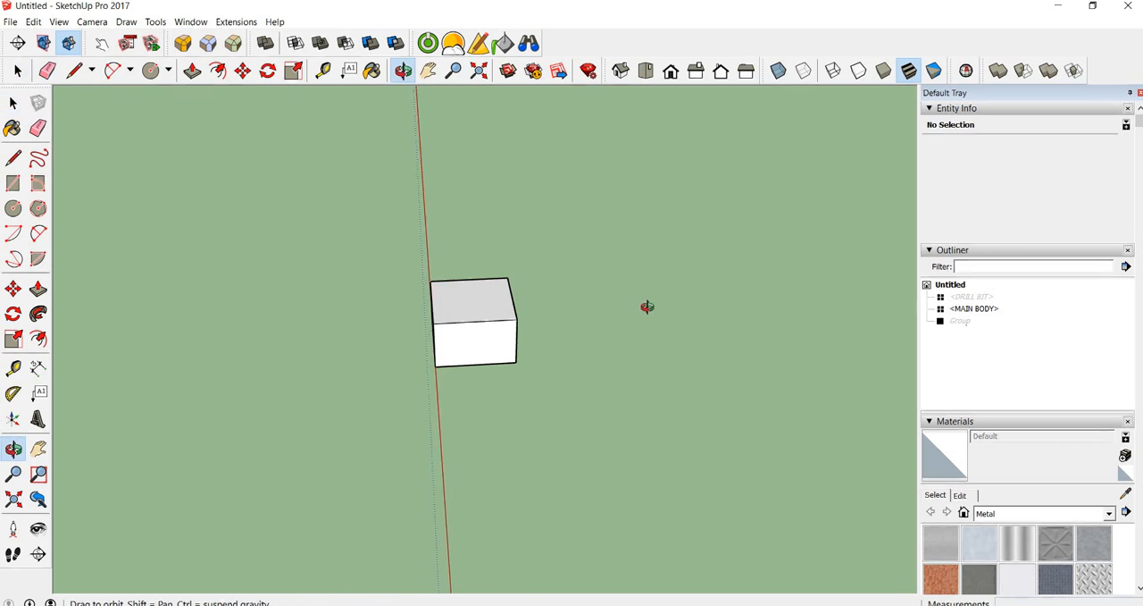
middle_click_drag(648, 307, 693, 301)
middle_click_drag(462, 314, 563, 254)
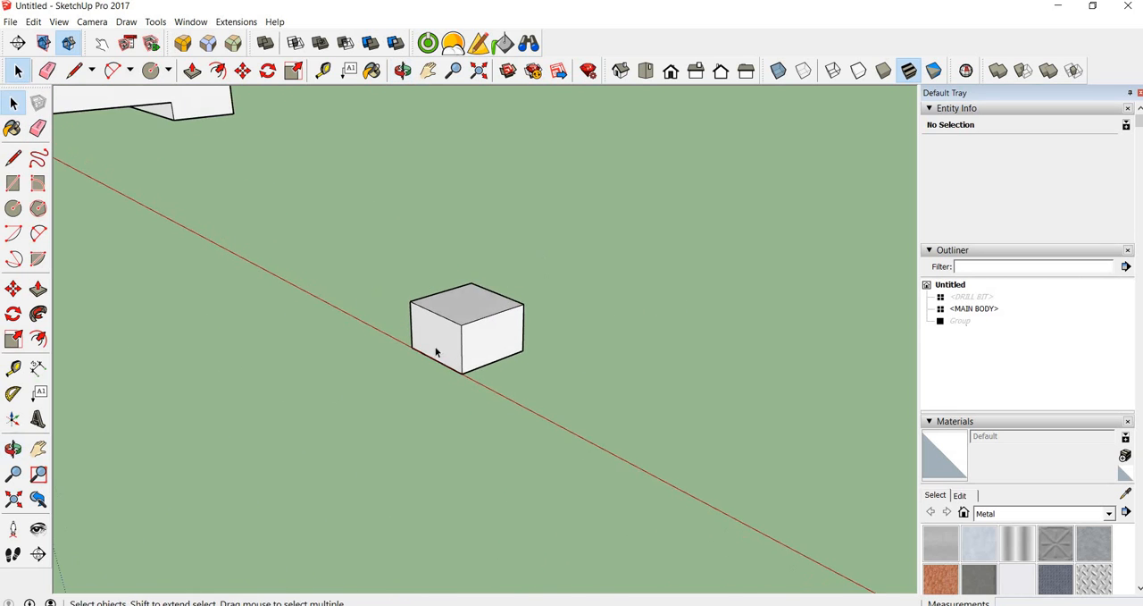
Turn the whole small box into a component with the default settings
scroll(435, 352, "up", 4)
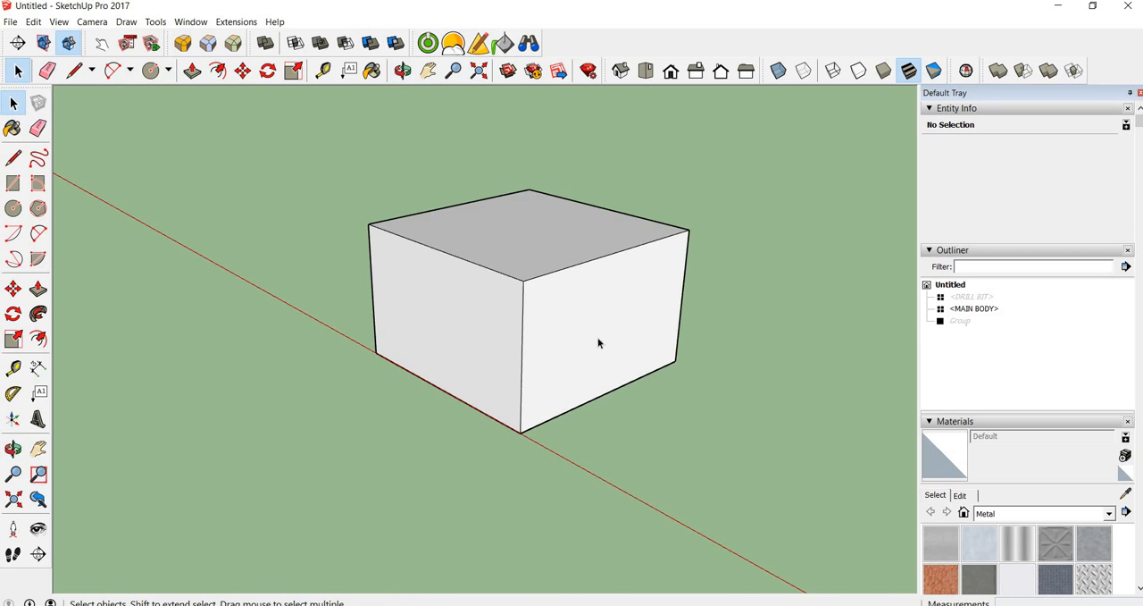
scroll(576, 342, "down", 1)
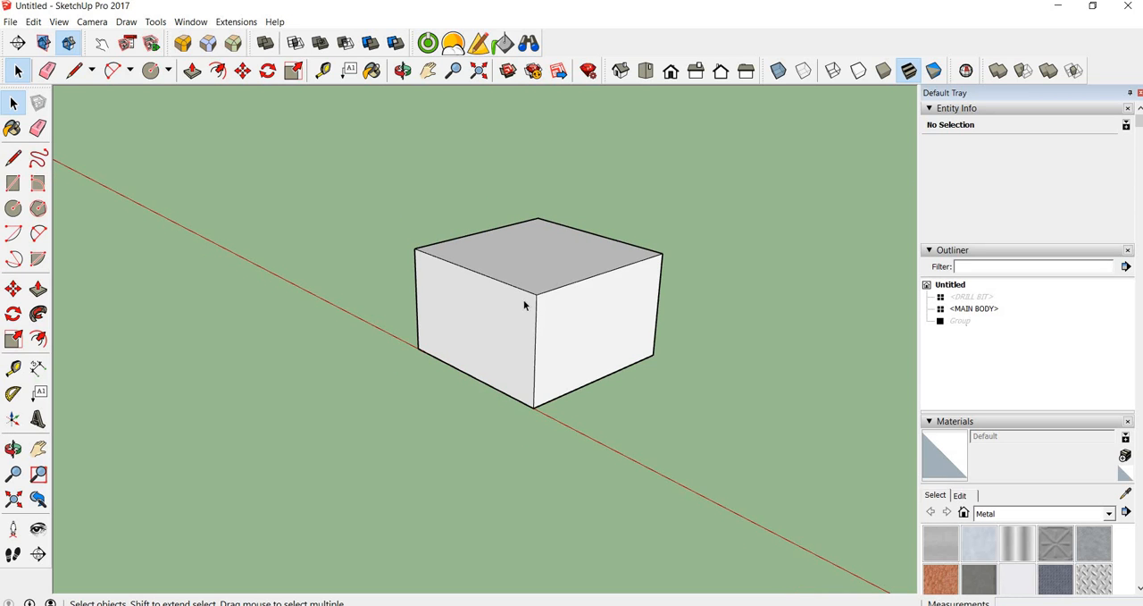
scroll(527, 306, "up", 2)
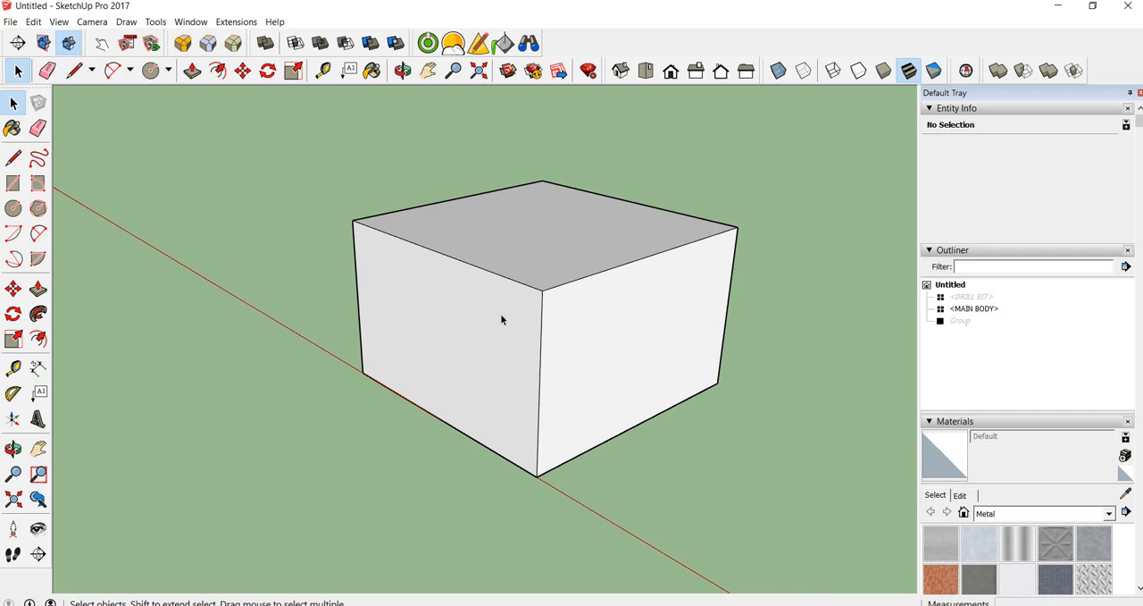
scroll(502, 319, "down", 2)
left_click_drag(352, 157, 671, 442)
right_click(516, 298)
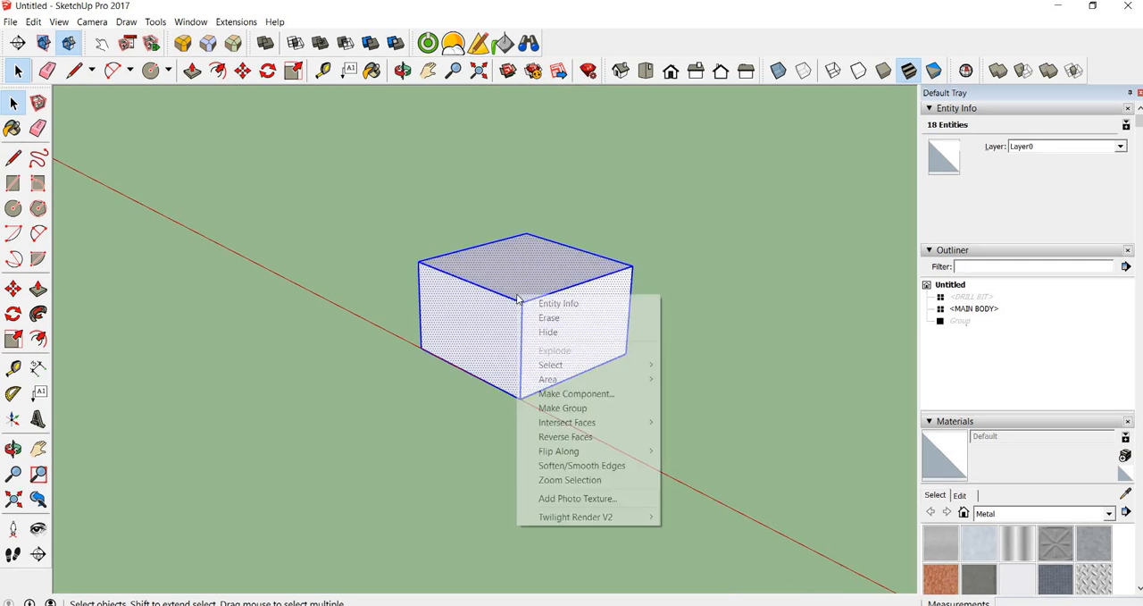
left_click(574, 391)
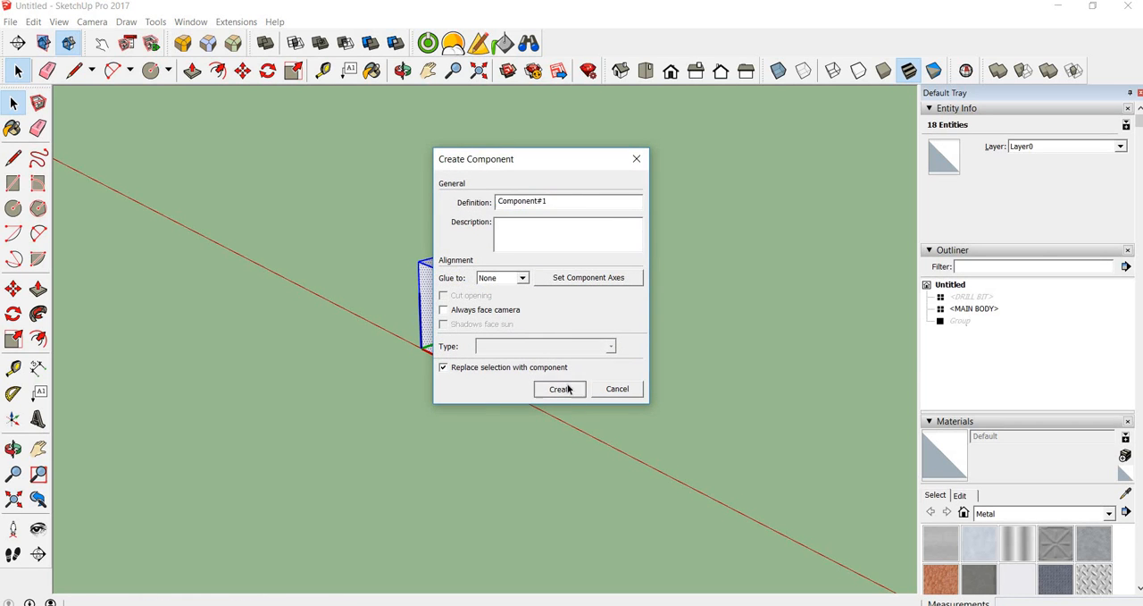
left_click(562, 389)
left_click(627, 394)
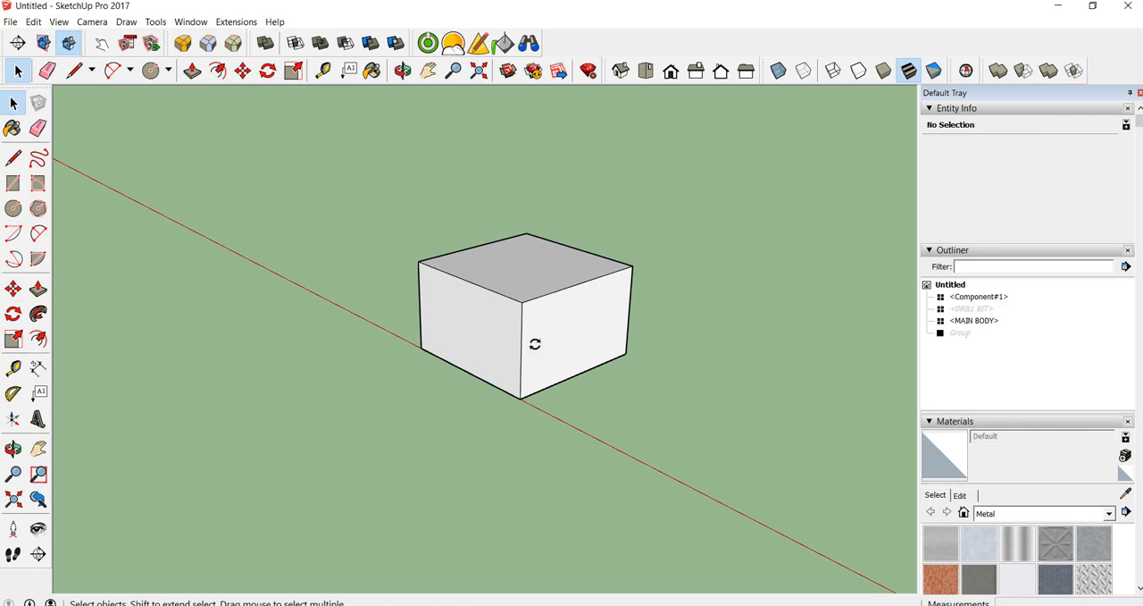
Copy the box component about 18.34 mm along the red axis
key("m")
left_click(521, 399)
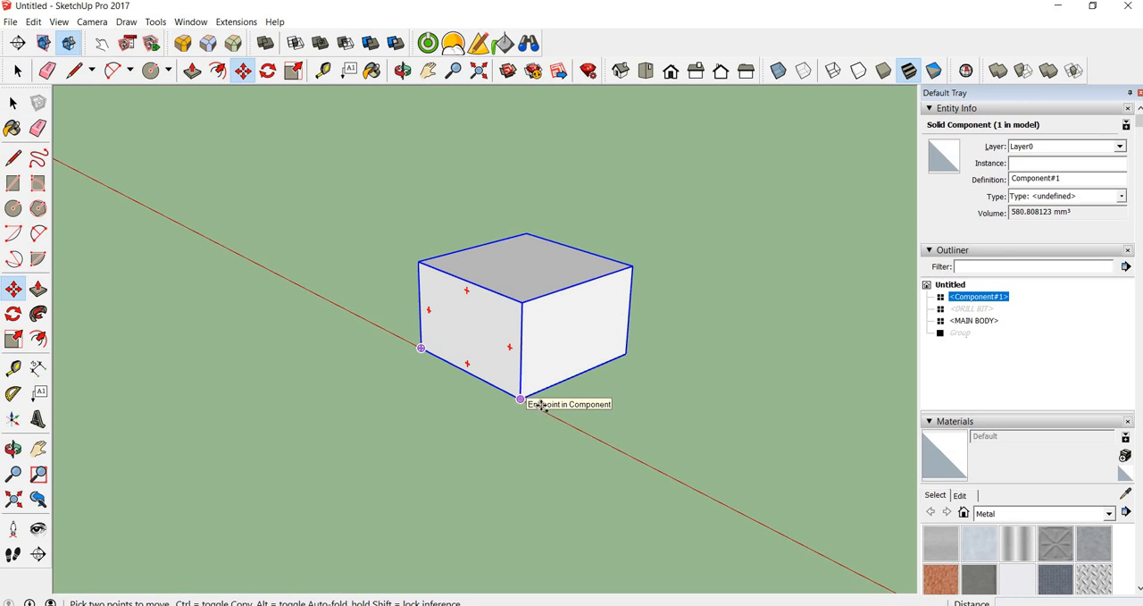
key("ctrl")
left_click(809, 545)
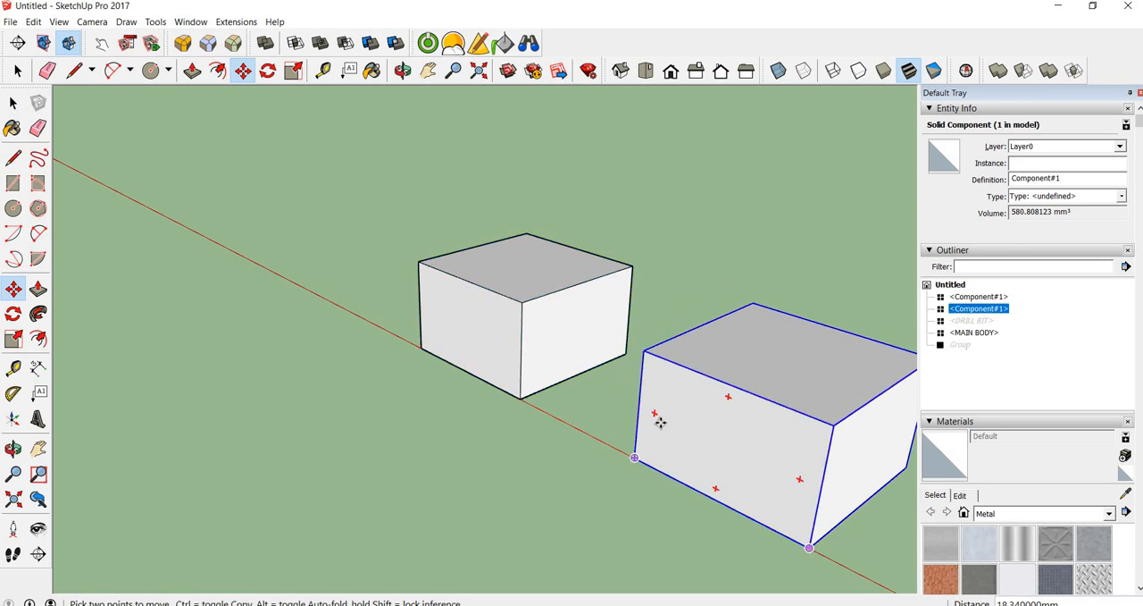
Scale the copied box component uniformly by a factor of 1000
scroll(692, 418, "down", 5)
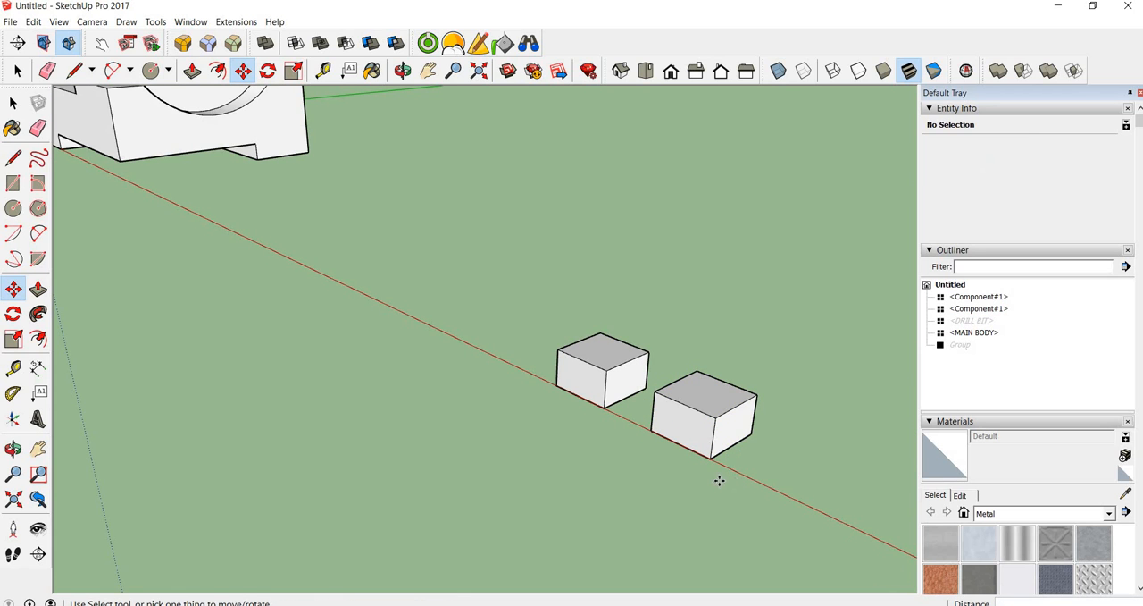
left_click(13, 339)
left_click(701, 386)
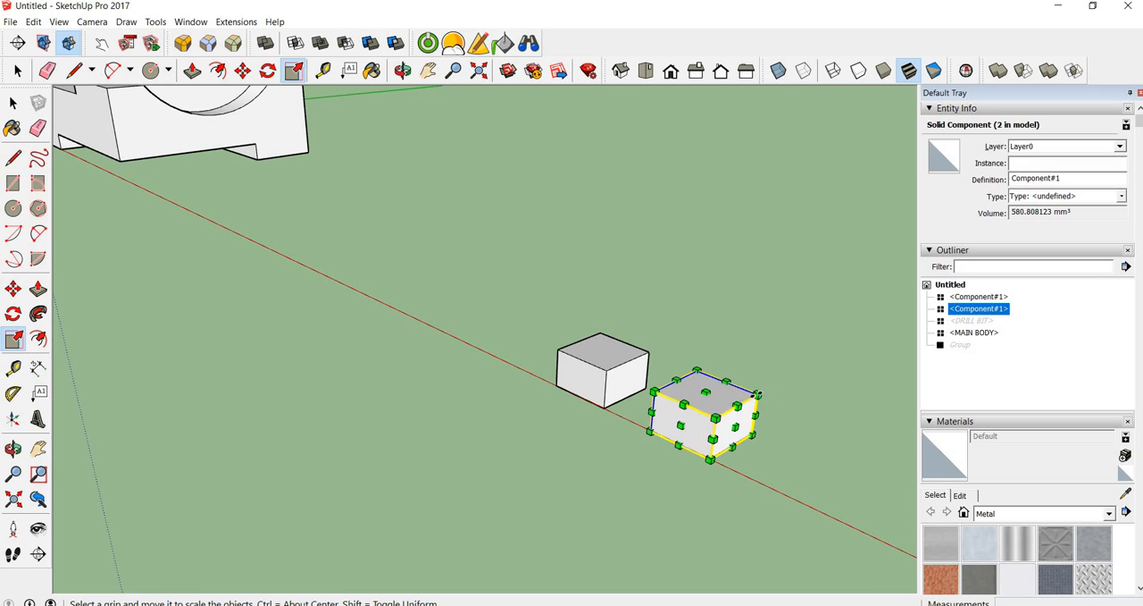
left_click_drag(755, 392, 781, 382)
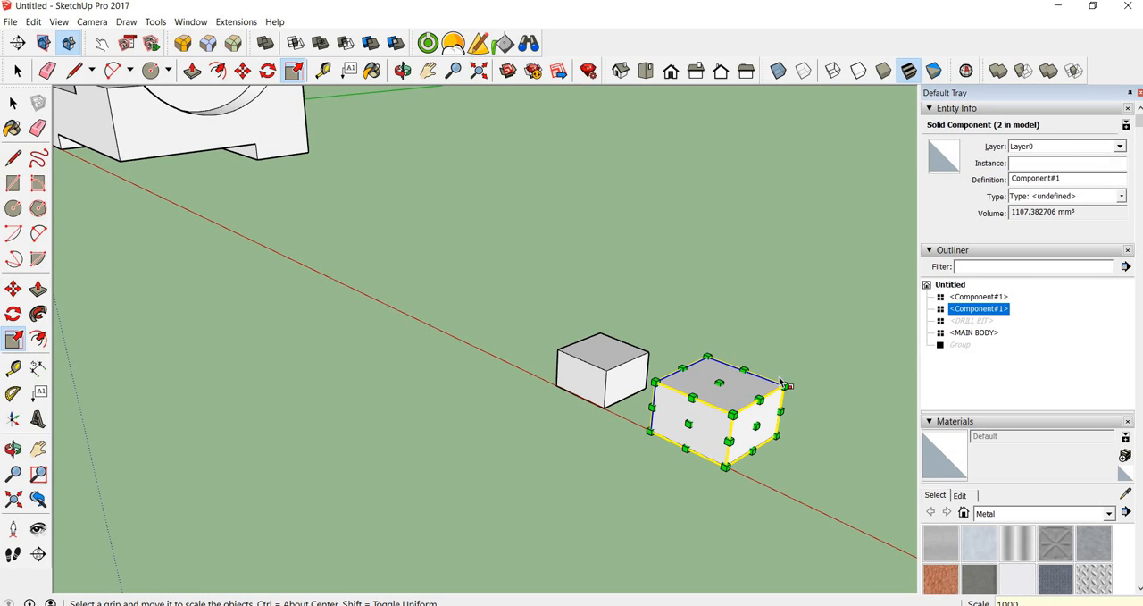
type("1000")
key("Return")
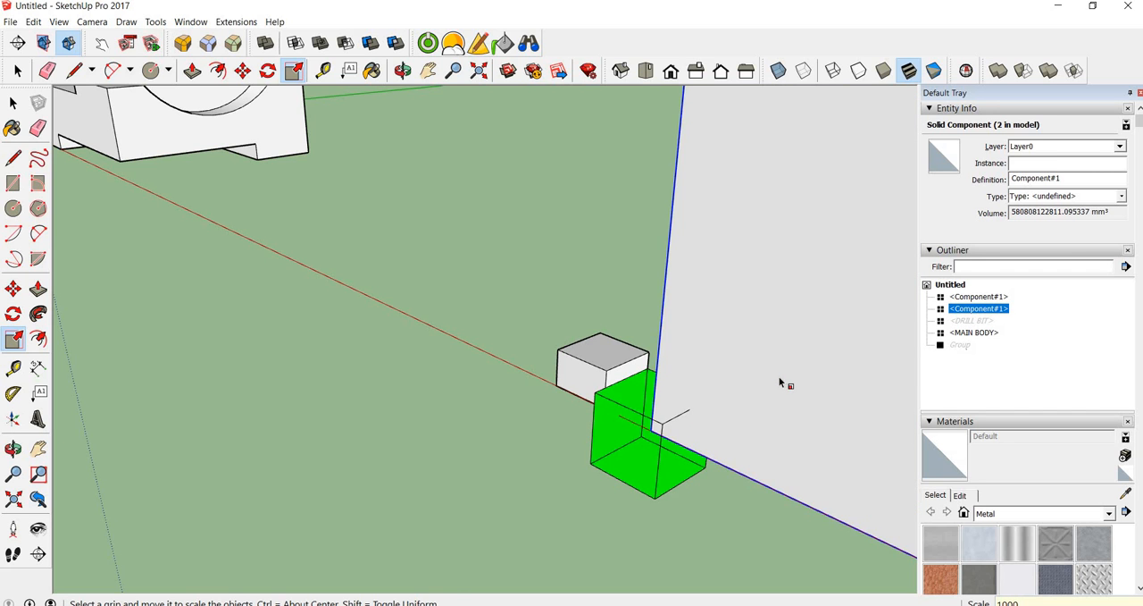
scroll(658, 339, "down", 10)
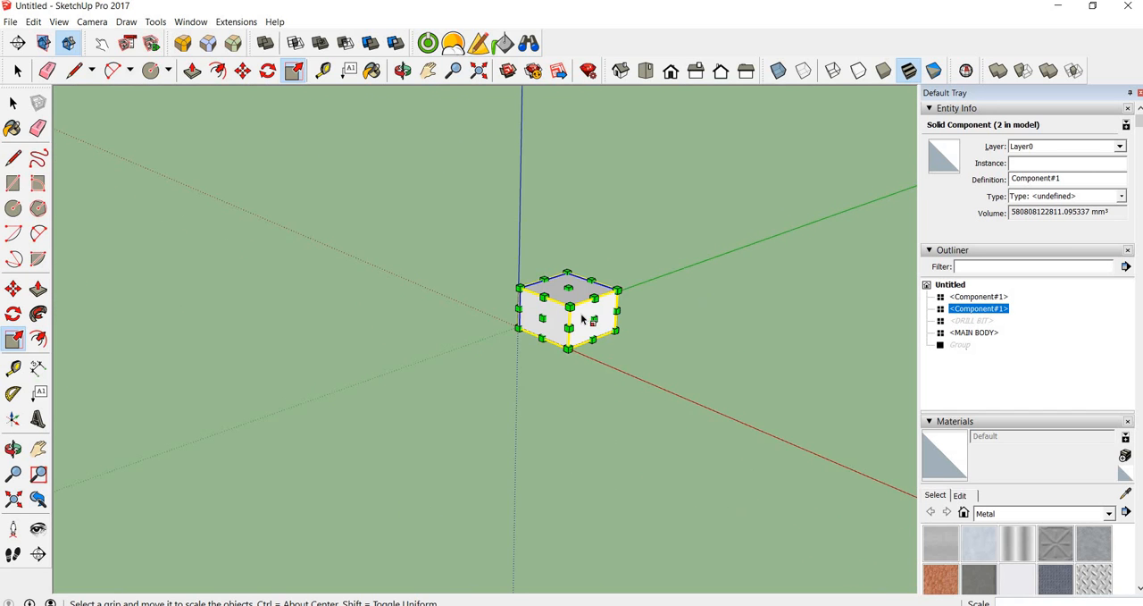
key("space")
left_click(683, 338)
Open the enlarged box component for editing and draw a circle with a radius of about 1510 mm on its side face
scroll(548, 300, "up", 3)
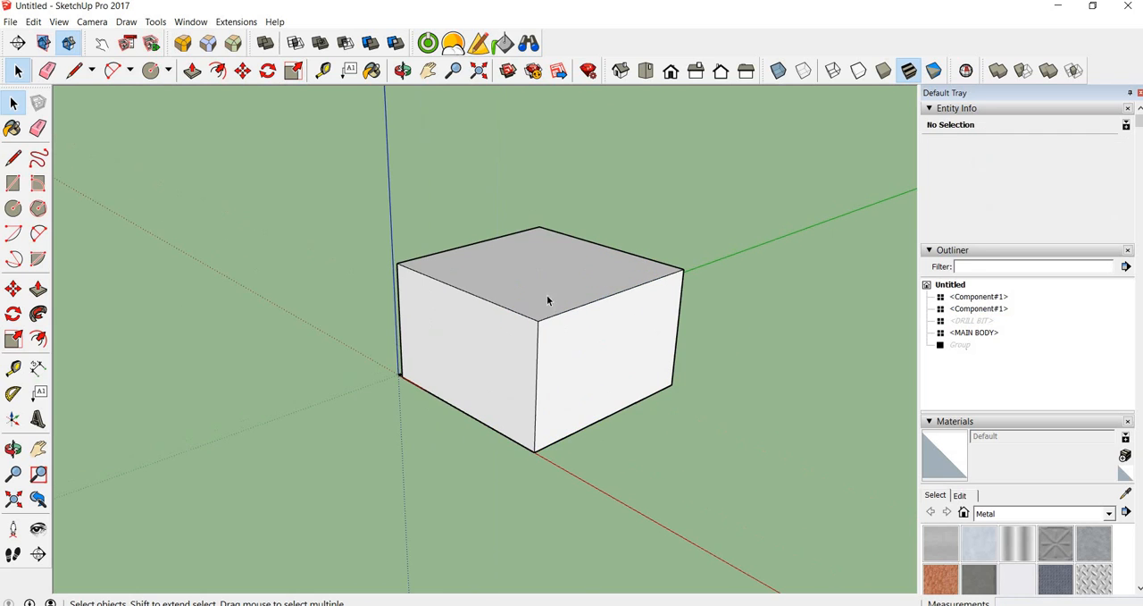
left_click(545, 301)
scroll(548, 291, "up", 2)
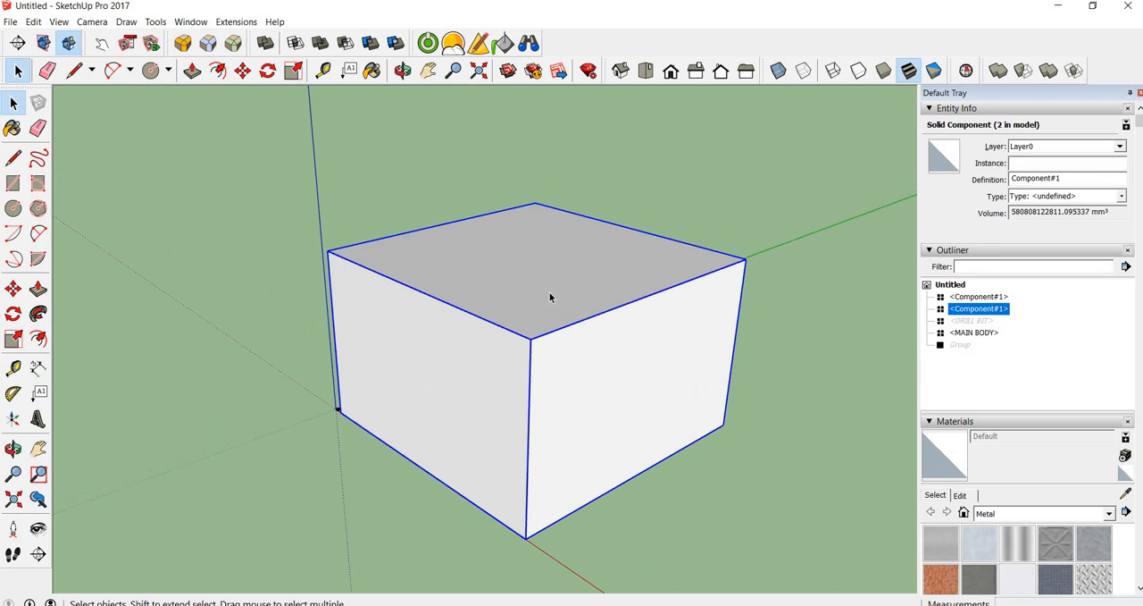
scroll(547, 291, "down", 3)
double_click(542, 288)
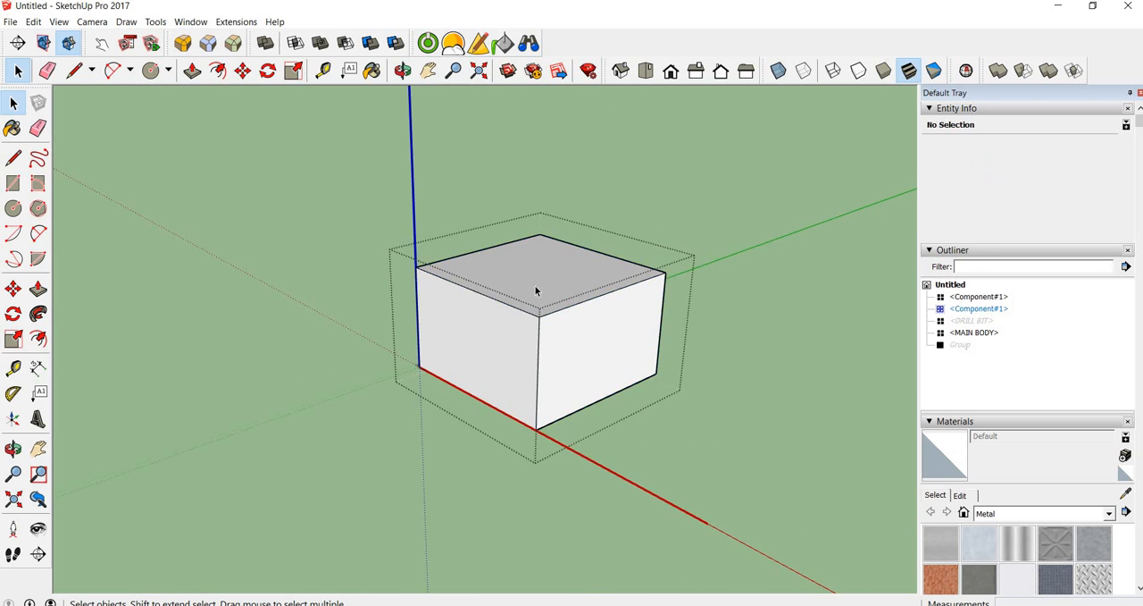
scroll(491, 309, "up", 3)
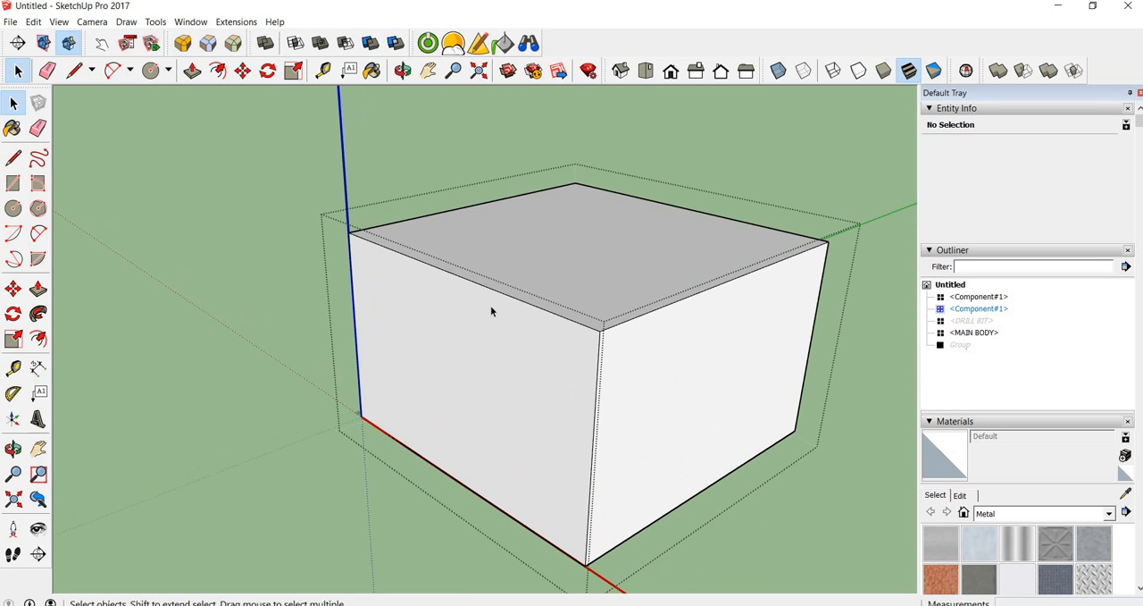
left_click(14, 210)
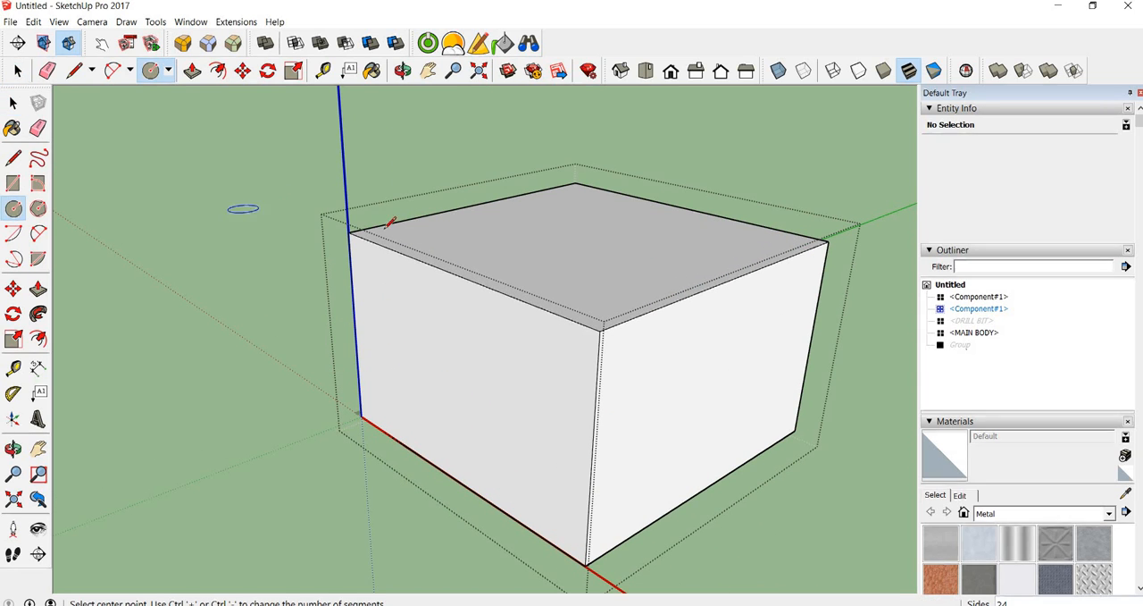
left_click(686, 390)
left_click(722, 366)
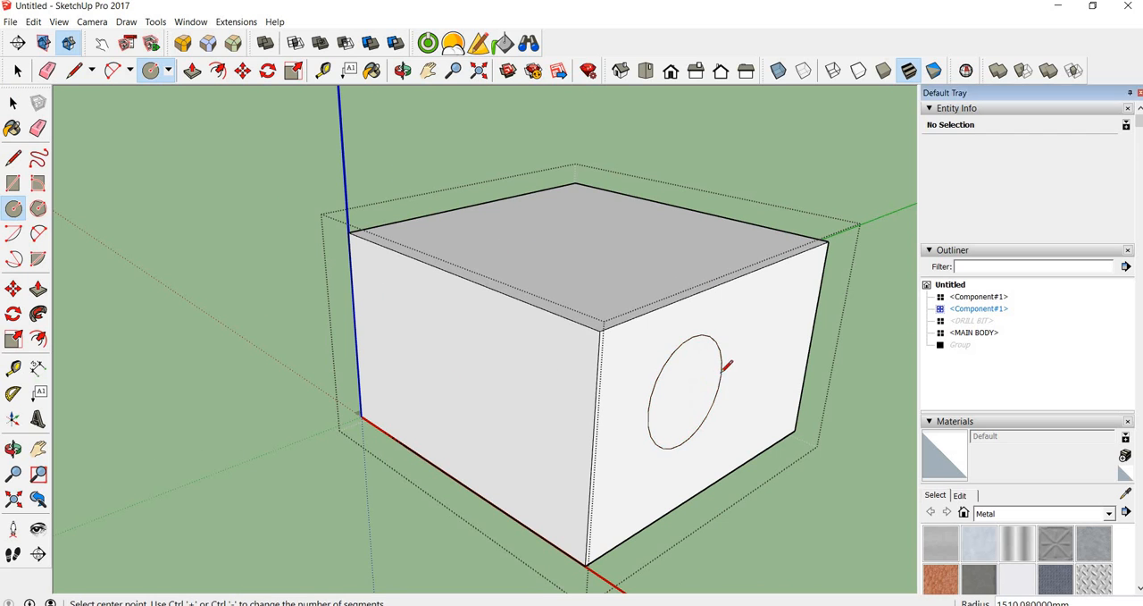
Push the circle about 1424 mm into the enlarged box to form a round recess
key("p")
left_click(707, 377)
left_click(659, 371)
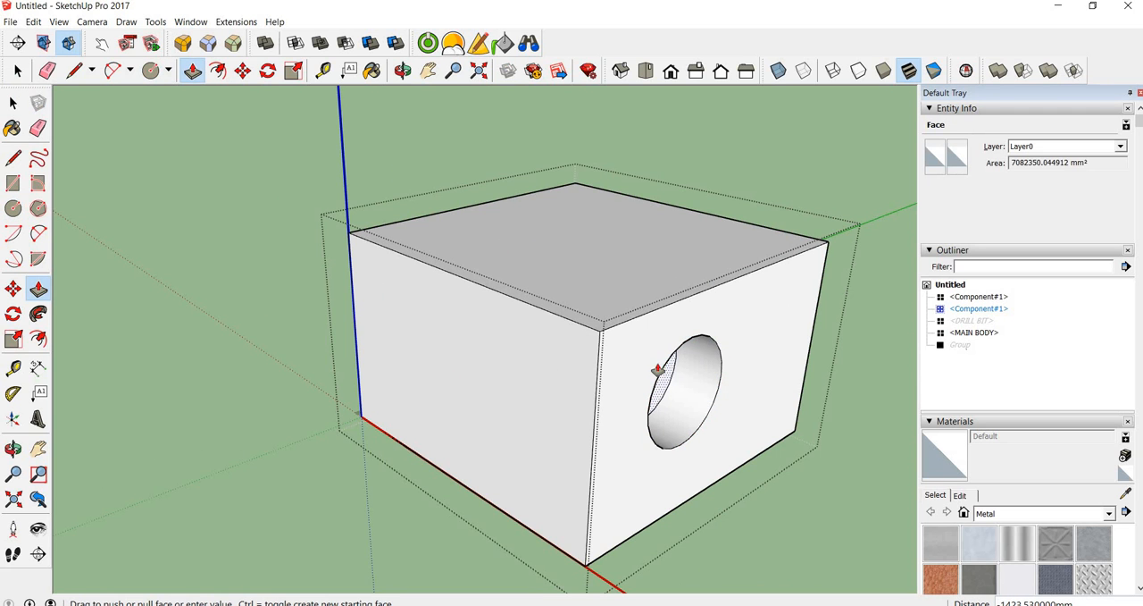
Draw a rectangle on the enlarged box's top face and push it down about 3320 mm as a pocket
key("r")
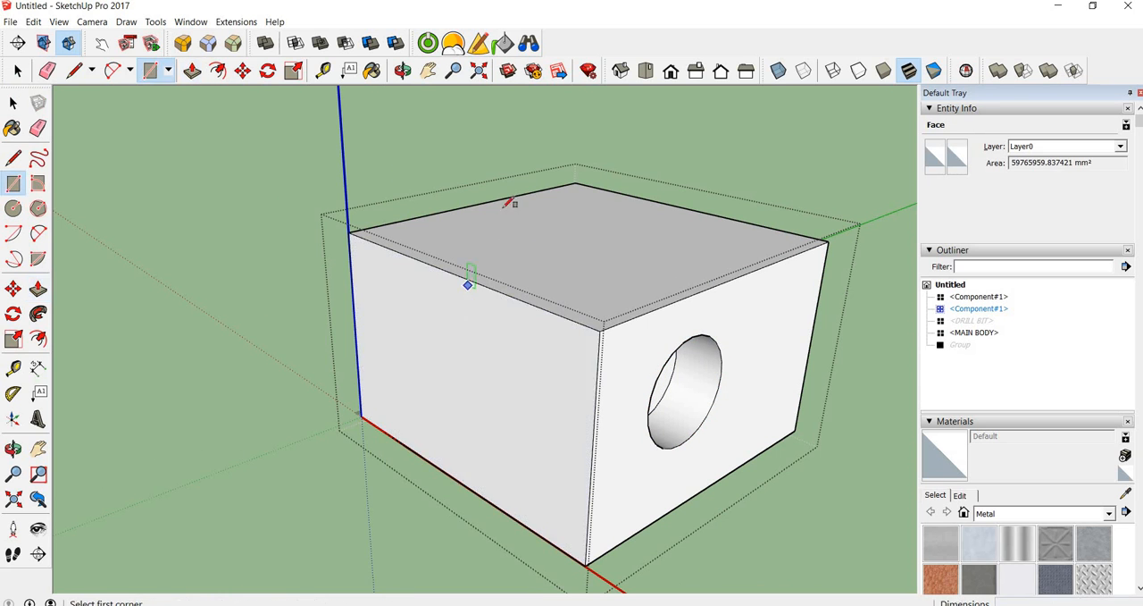
left_click(503, 212)
left_click(529, 253)
key("p")
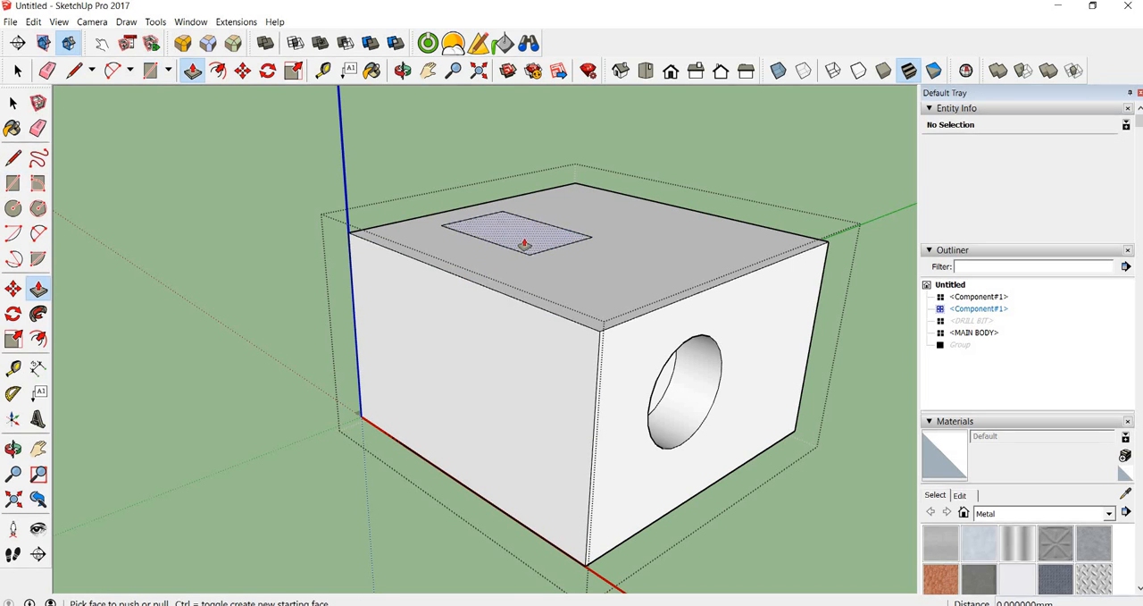
left_click_drag(525, 243, 523, 339)
Push the end face of the round recess about 3288 mm deeper, up to the rectangular pocket
middle_click_drag(606, 305, 358, 311)
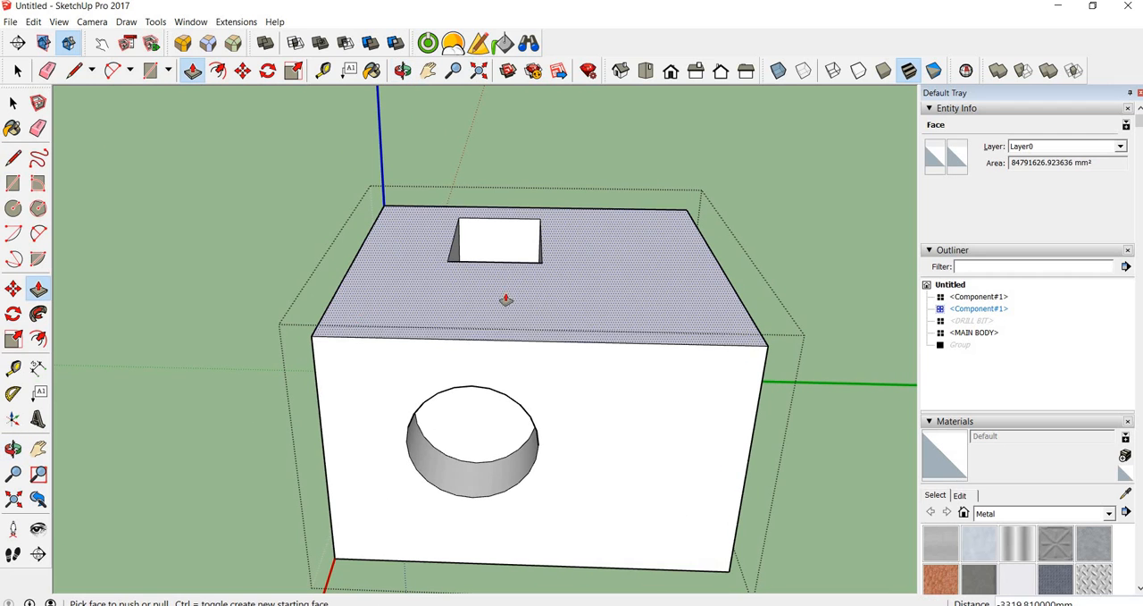
left_click(477, 417)
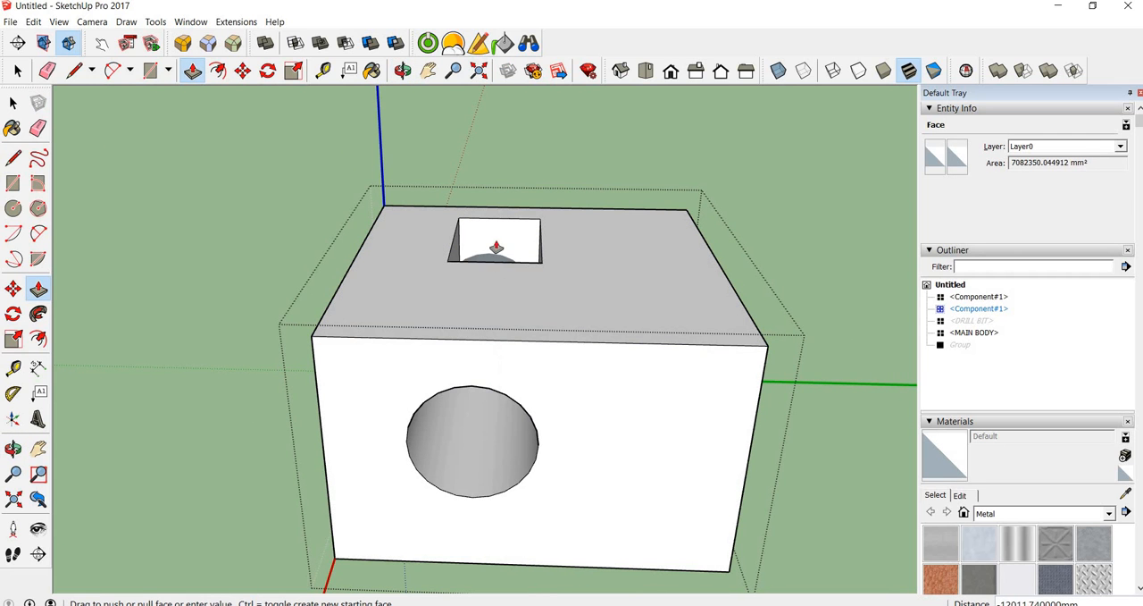
middle_click_drag(556, 396, 769, 176)
left_click(609, 263)
Offset the round face in the rectangular pocket's wall by about 545 mm with Push/Pull
scroll(593, 282, "up", 5)
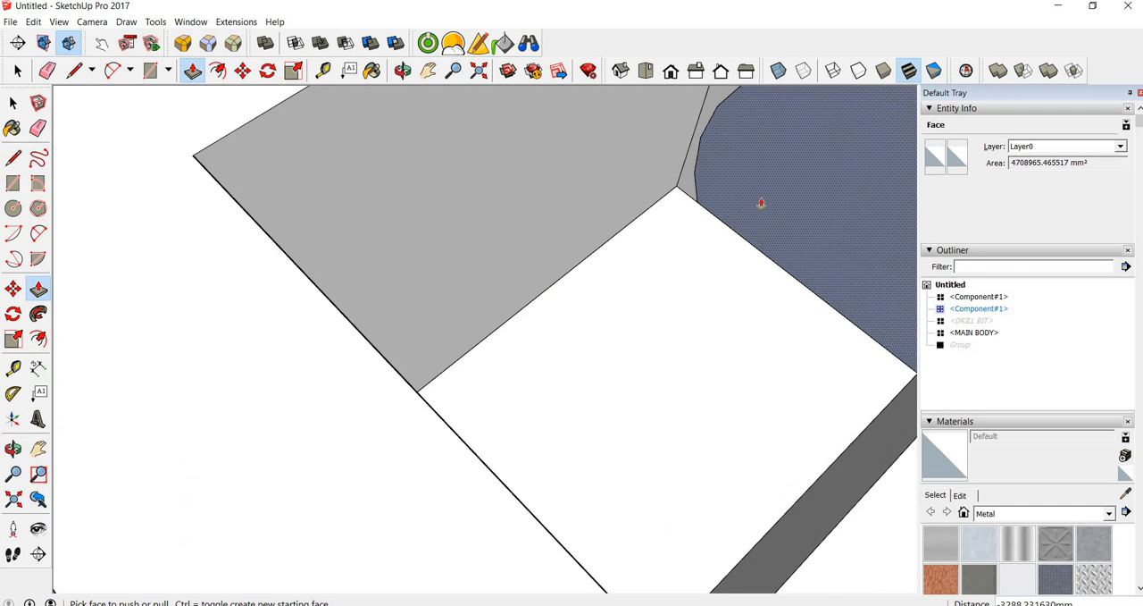
scroll(762, 202, "down", 6)
left_click(765, 193)
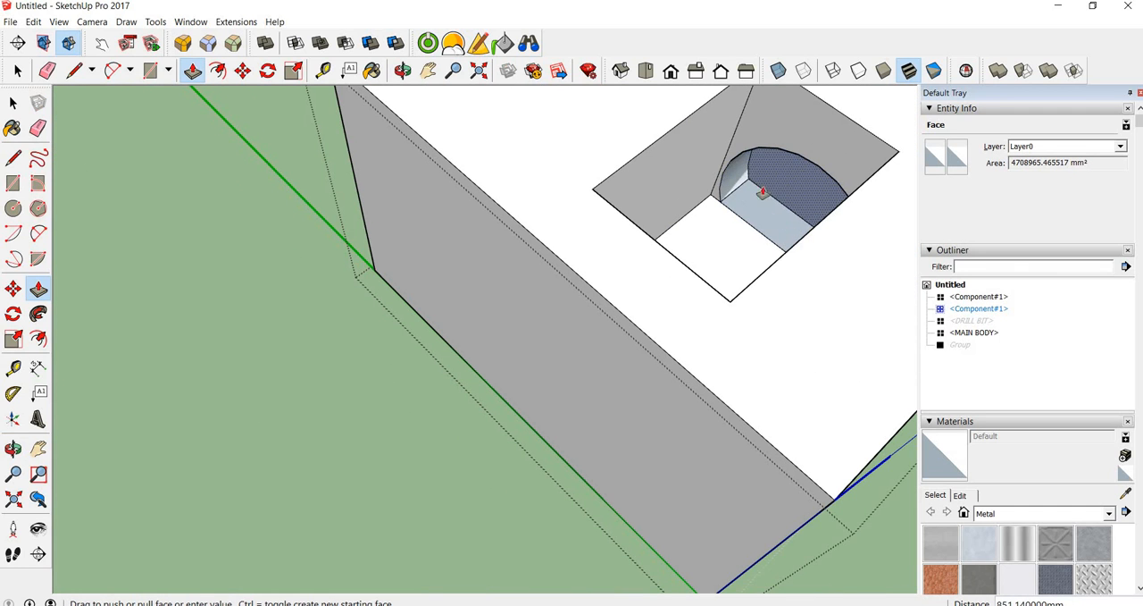
left_click(743, 199)
Push the floor of the rectangular pocket about 1290 mm deeper
scroll(742, 199, "down", 4)
middle_click_drag(706, 169, 792, 319)
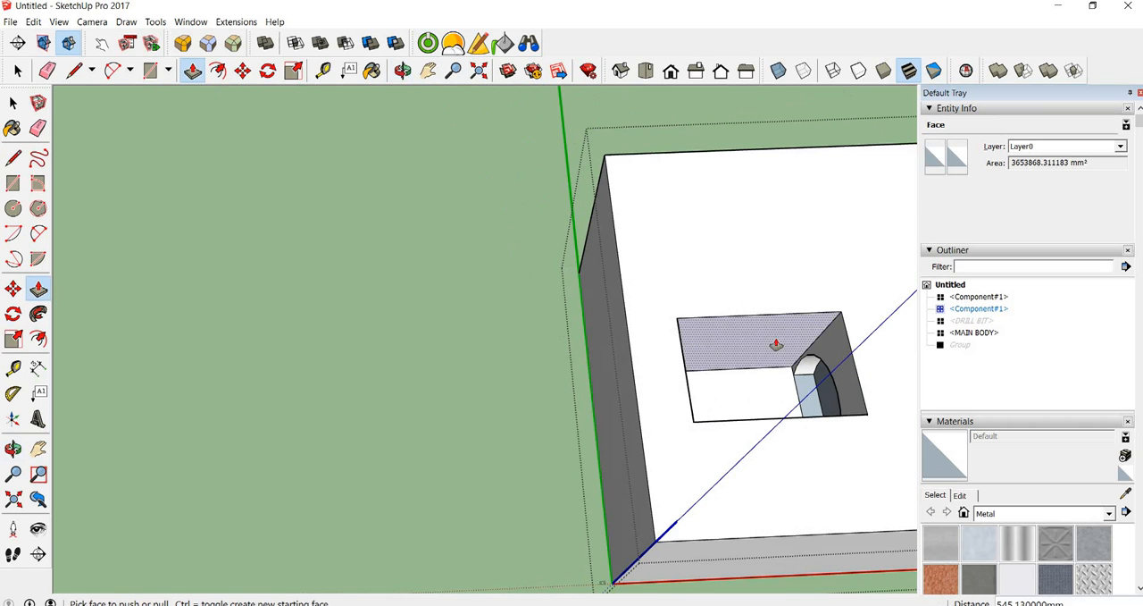
left_click(769, 407)
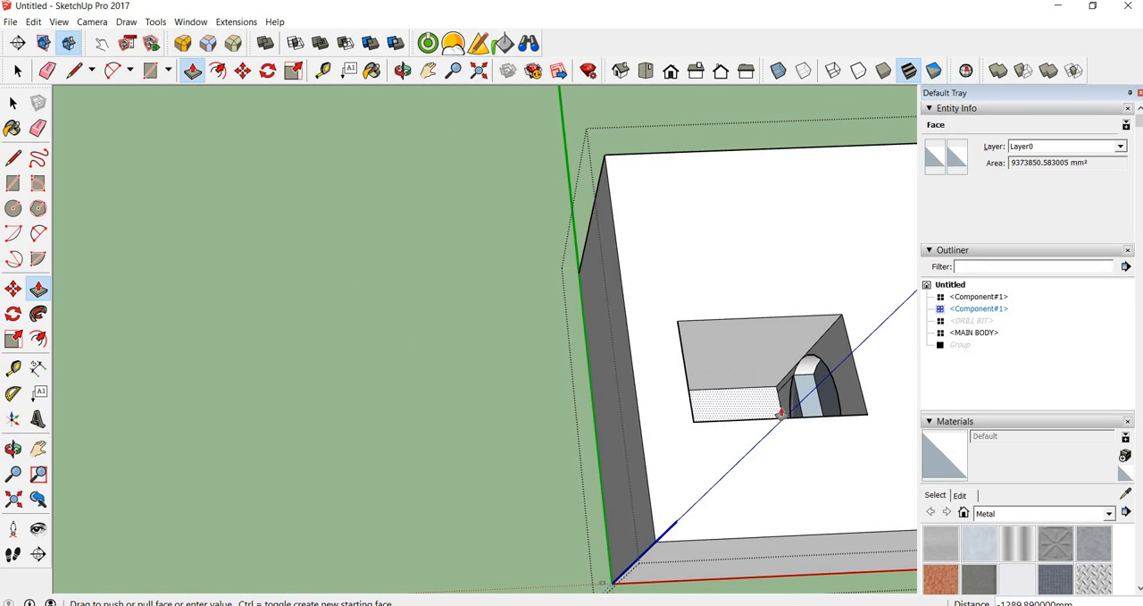
left_click(781, 413)
Lengthen the enlarged box by pulling its plain end face out about 6400 mm, and close the component
middle_click_drag(812, 385, 901, 487)
middle_click_drag(715, 375, 304, 178)
scroll(461, 377, "down", 2)
mouse_move(461, 377)
middle_mouse_down()
mouse_move(623, 385)
mouse_move(467, 370)
middle_mouse_up()
middle_click_drag(631, 403, 439, 405)
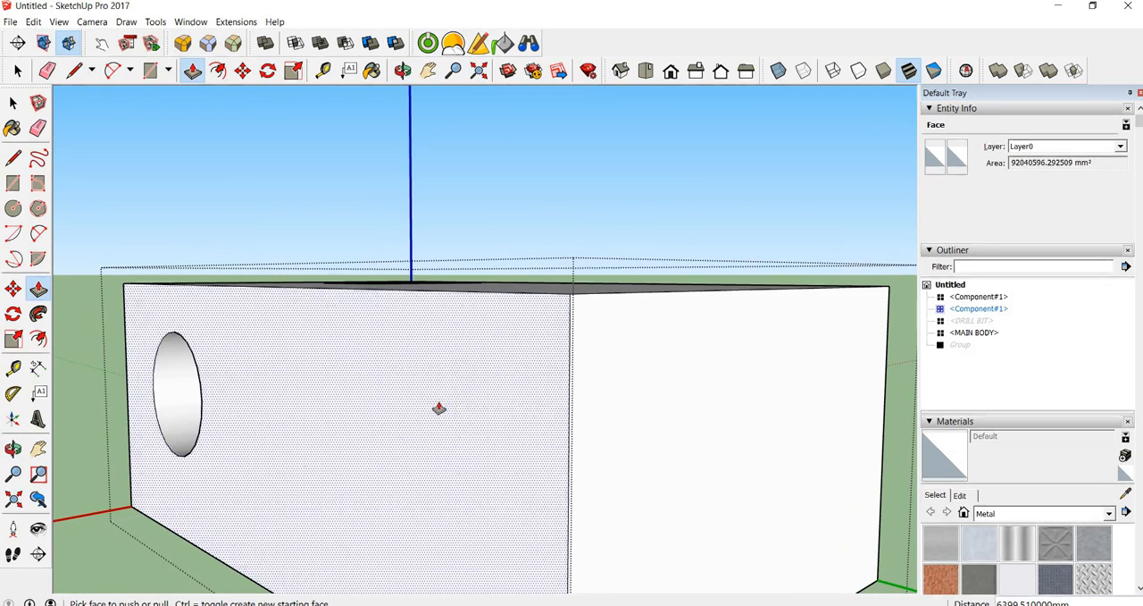
key("space")
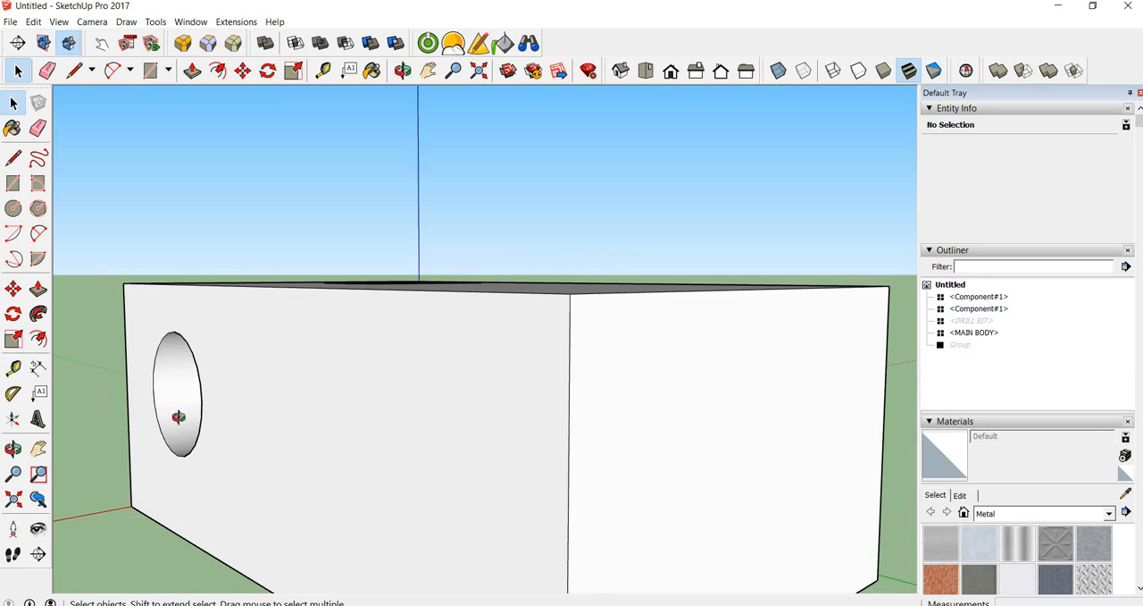
scroll(465, 435, "down", 10)
middle_click_drag(519, 377, 561, 419)
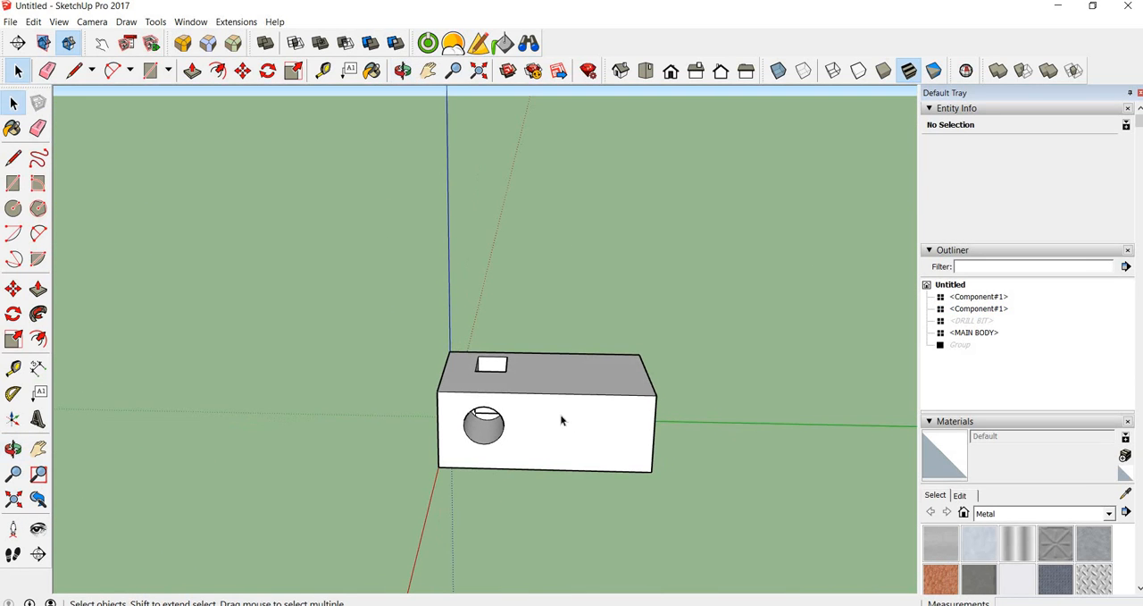
Draw a circle with a radius of about 5353 mm on the ground beside the box and extrude it into a cylinder
key("c")
left_click(753, 527)
left_click(742, 484)
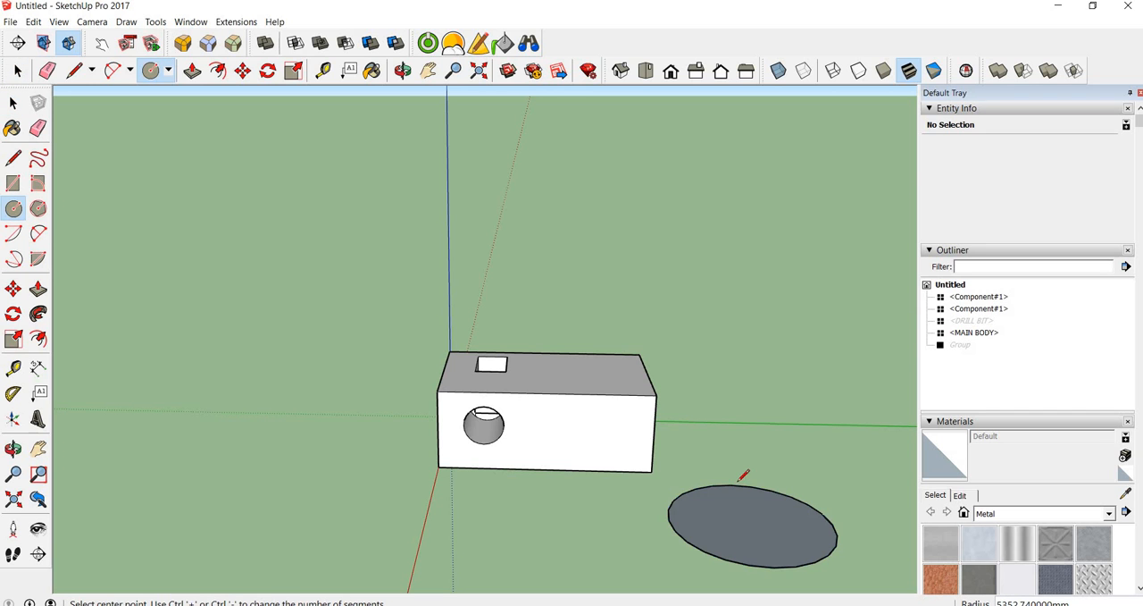
key("p")
left_click_drag(743, 503, 748, 437)
key("space")
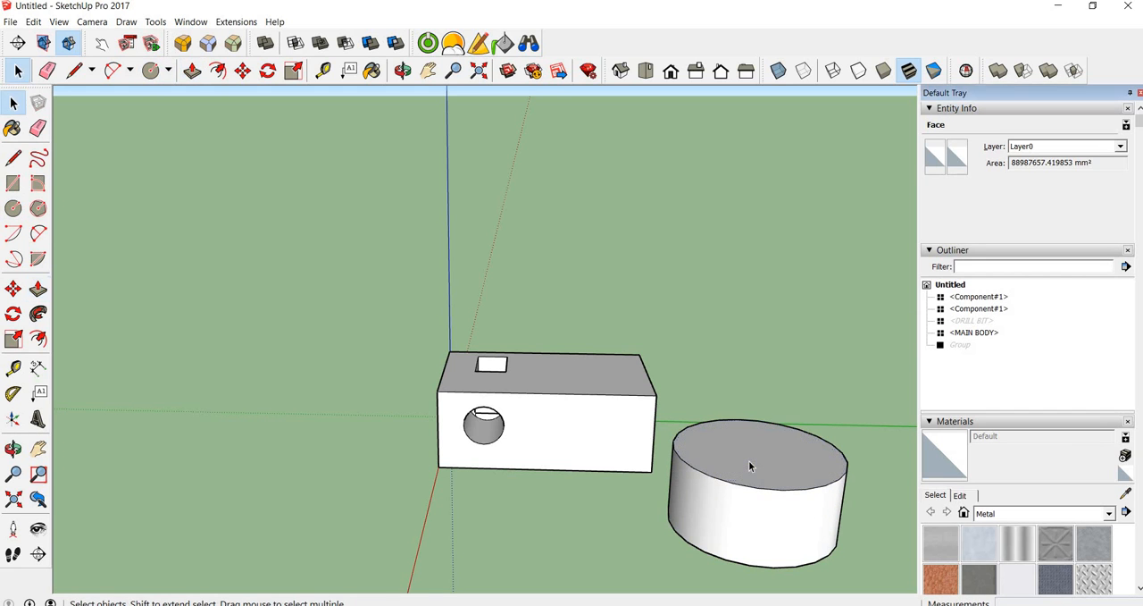
Turn the whole cylinder into a component with the default settings
left_click(748, 460)
triple_click(749, 460)
right_click(748, 460)
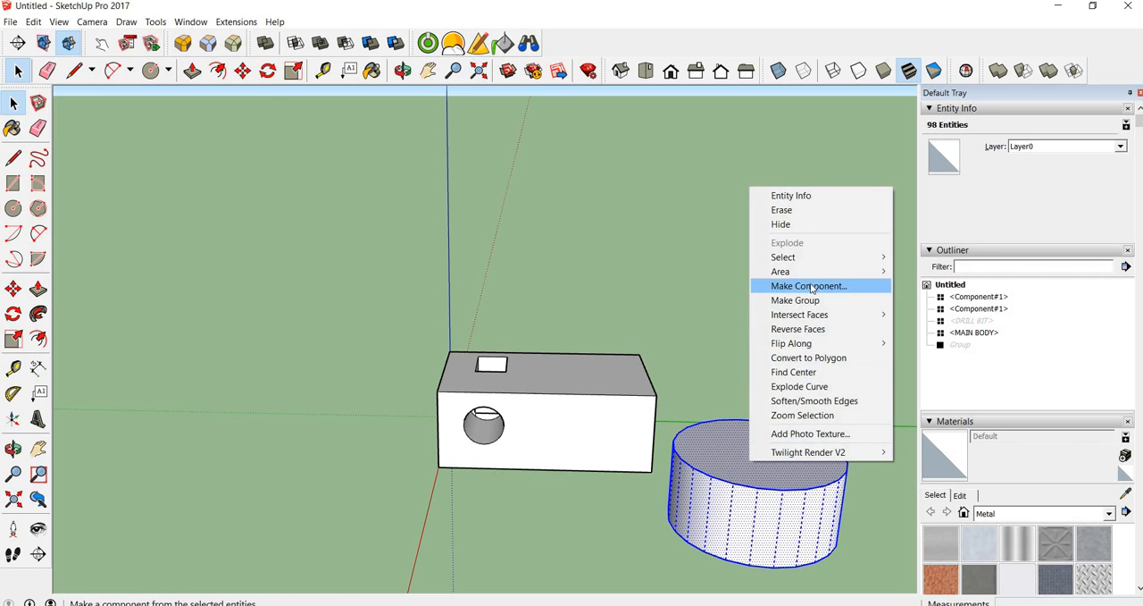
left_click(791, 286)
left_click(566, 393)
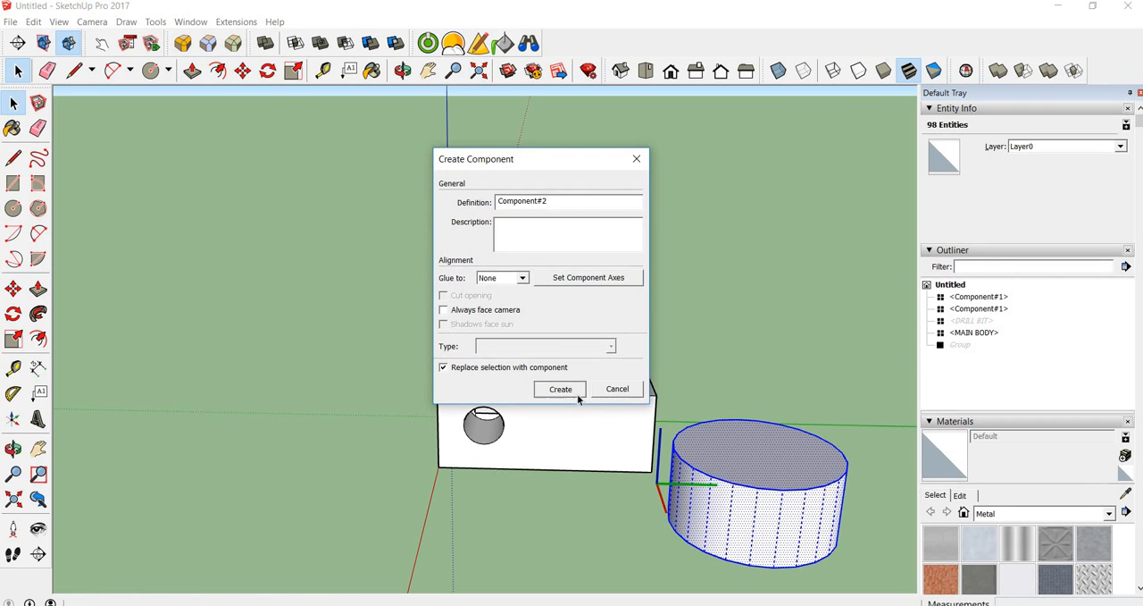
Move the cylinder component against the box so that it overlaps the lower corner of the box's end
key("m")
left_click_drag(684, 423, 606, 412)
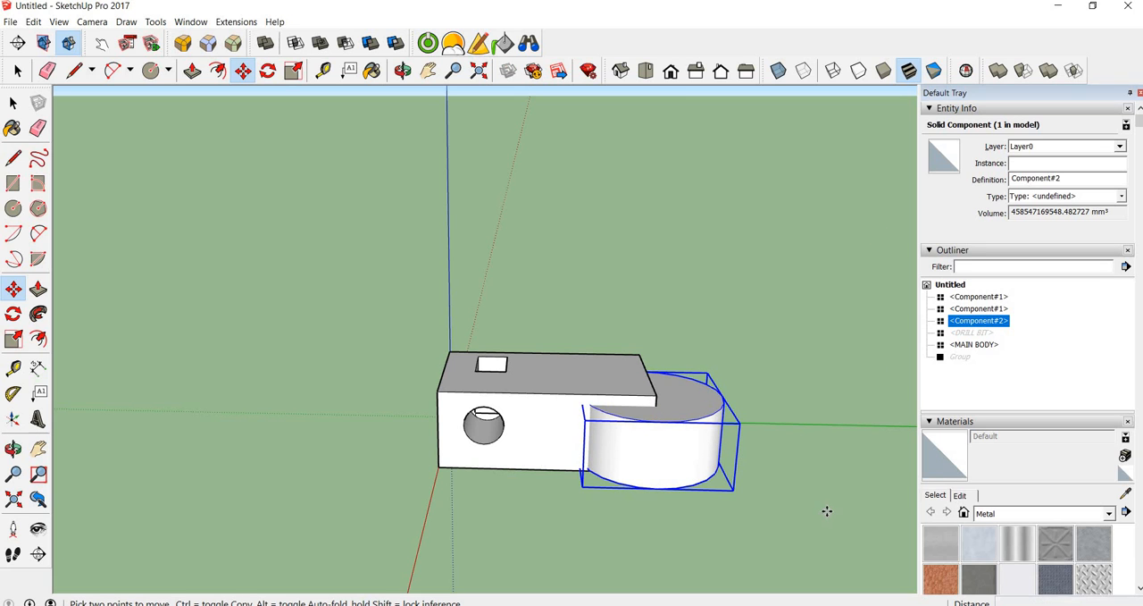
key("space")
left_click(824, 469)
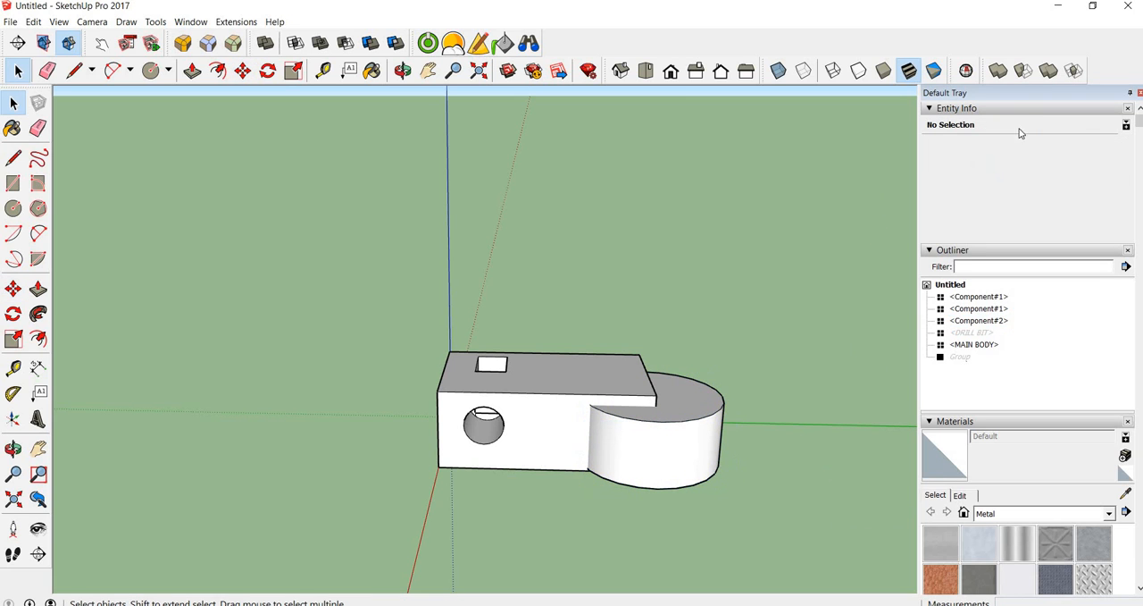
Try to trim the enlarged box with the overlapping cylinder using the Trim solid tool
left_click(1049, 71)
left_click(652, 453)
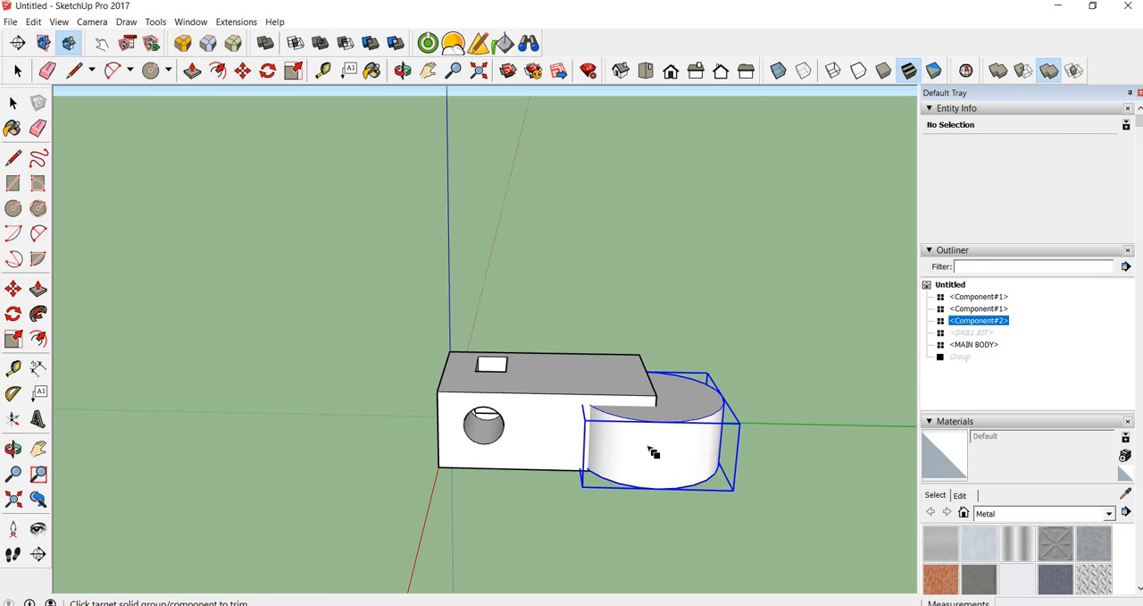
left_click(637, 438)
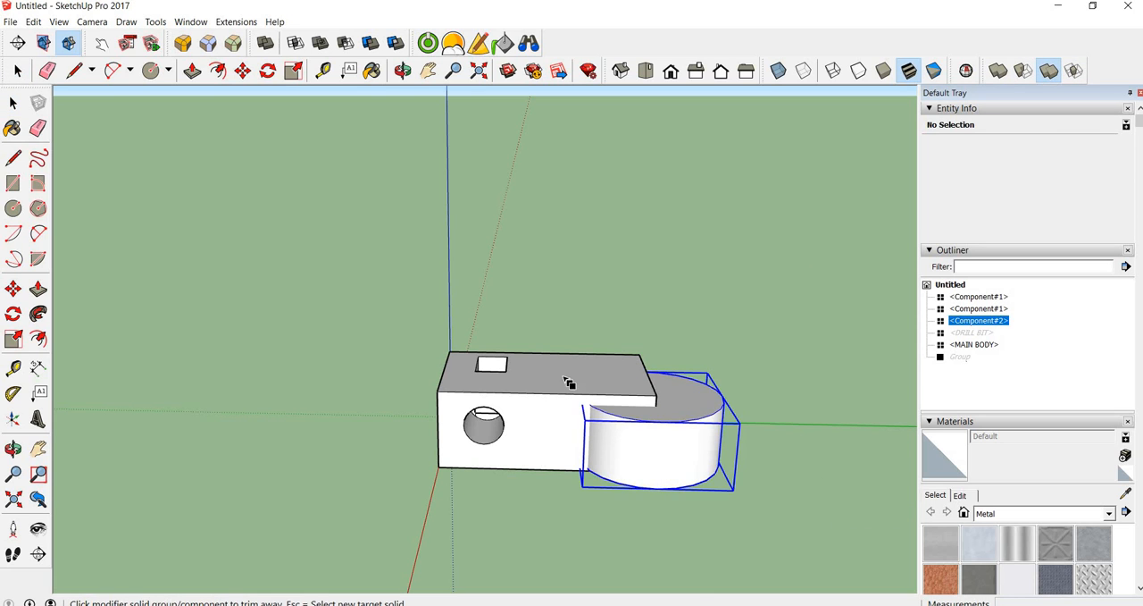
key("space")
left_click(801, 469)
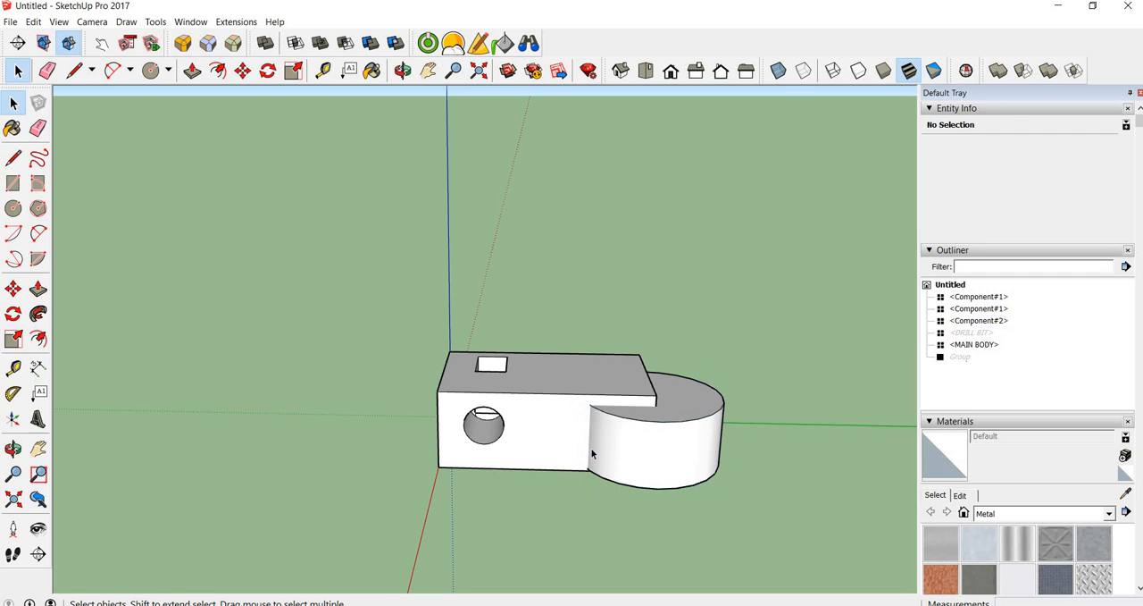
Repair the external faces of the enlarged box with Solid Inspector² and check the inside of the round hole
left_click(545, 403)
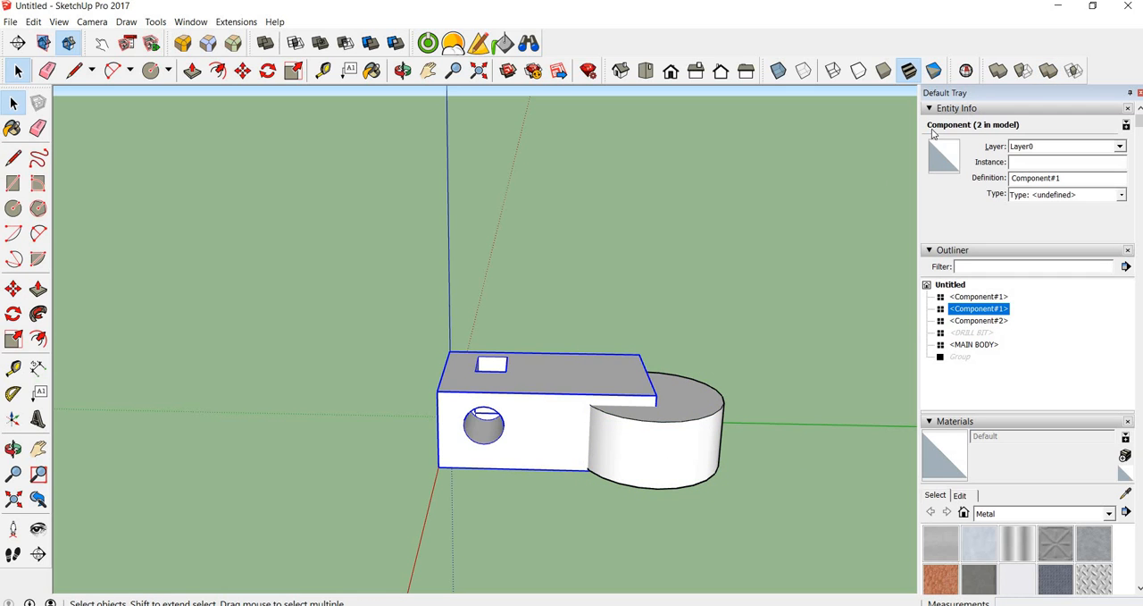
left_click(966, 71)
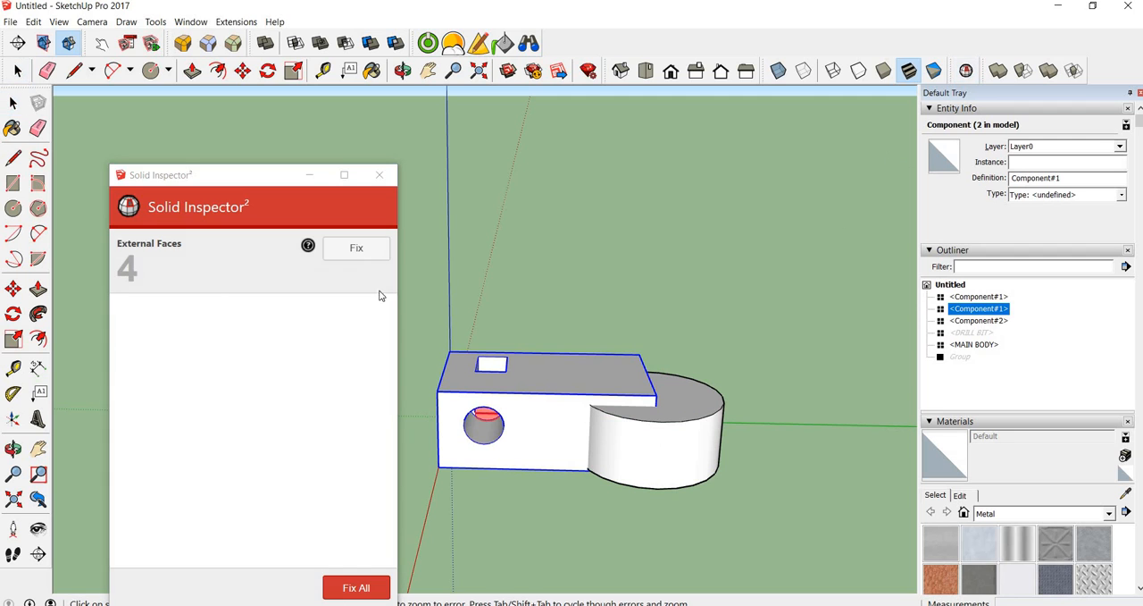
left_click(341, 252)
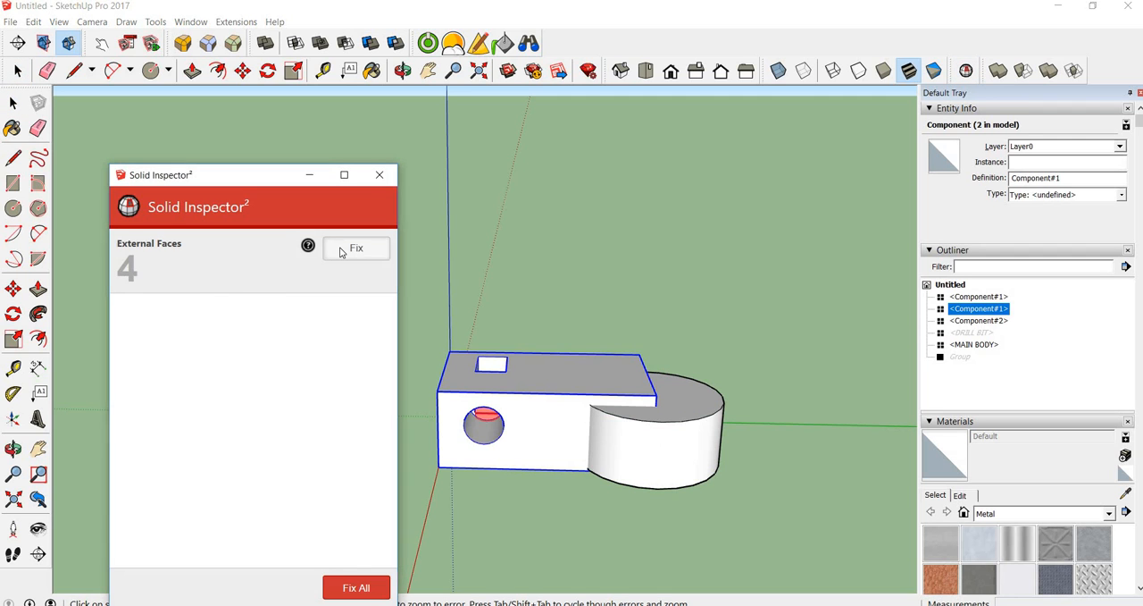
left_click(380, 175)
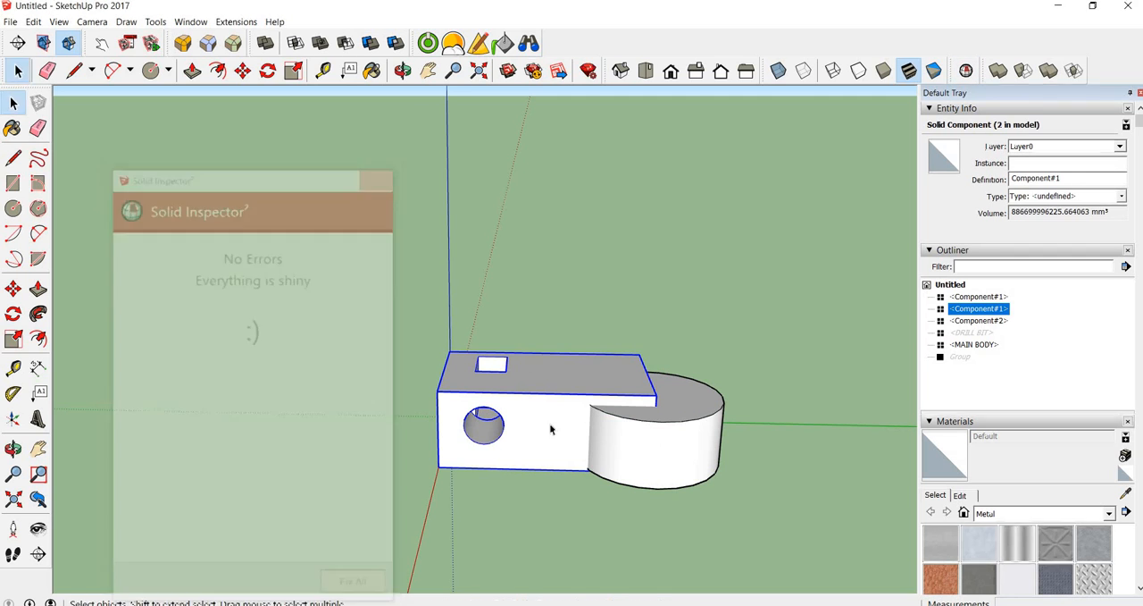
scroll(494, 418, "up", 5)
middle_click_drag(493, 416, 425, 507)
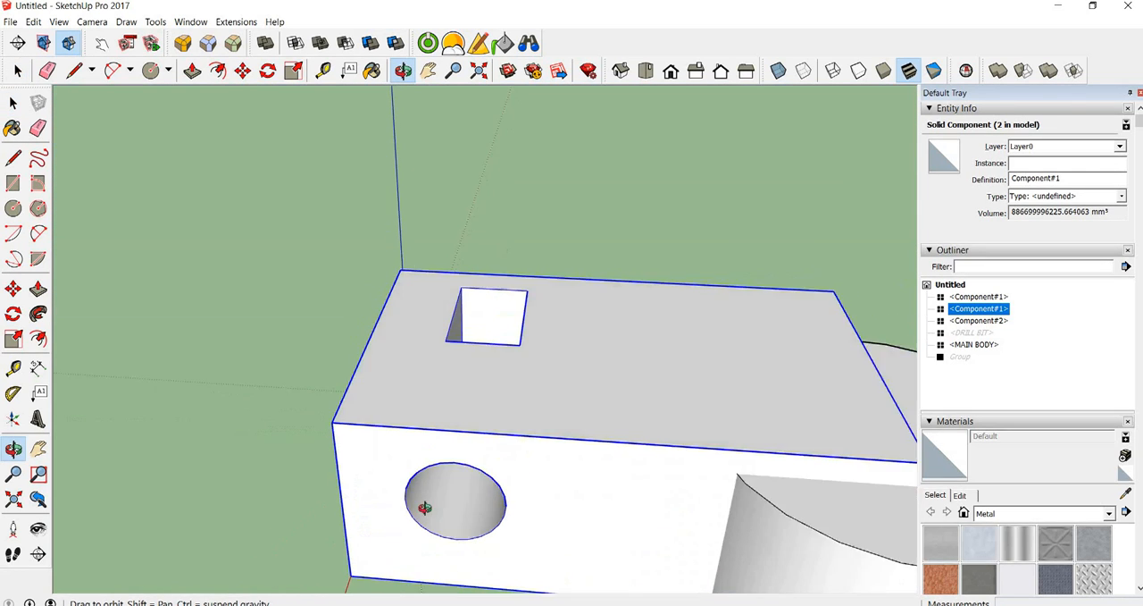
key("space")
Trim the enlarged box with the cylinder as the cutting solid, and hide the cylinder
scroll(531, 387, "down", 6)
left_click(857, 225)
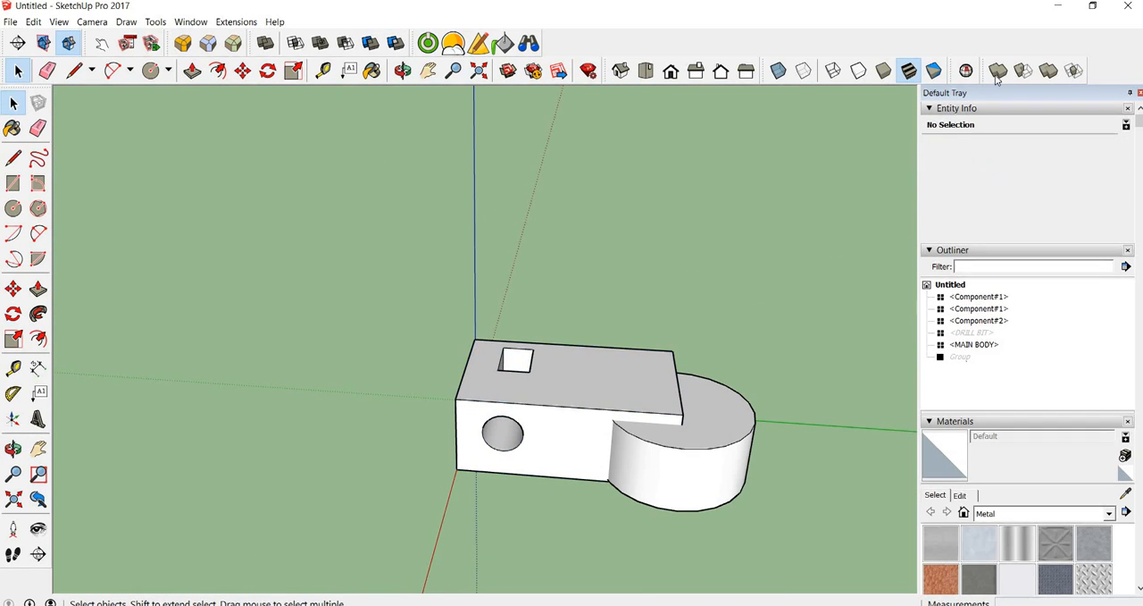
left_click(1049, 74)
left_click(576, 398)
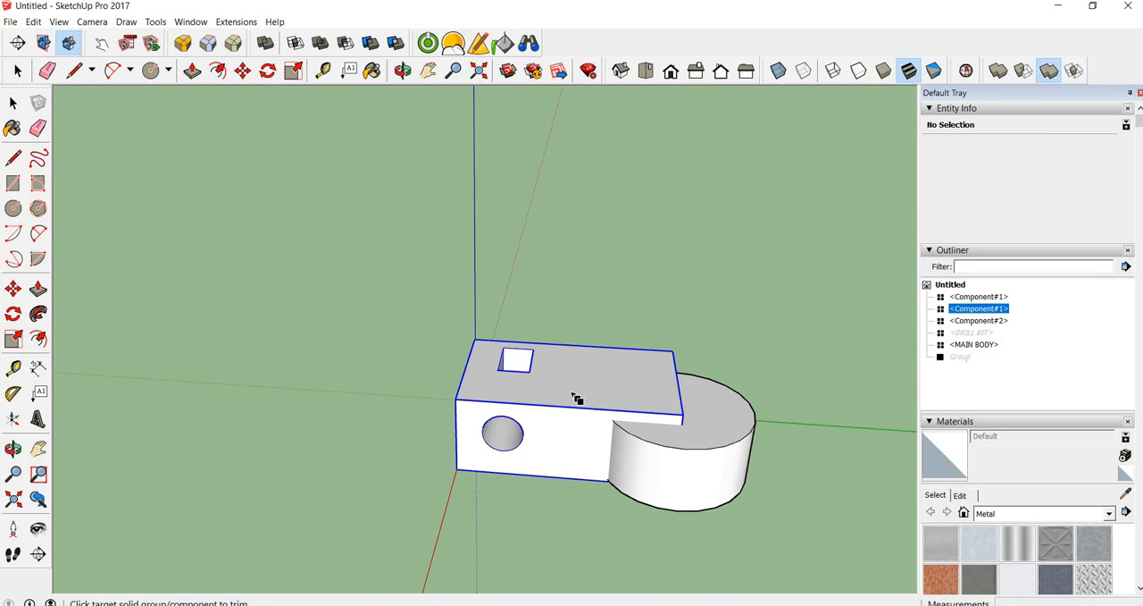
left_click(576, 398)
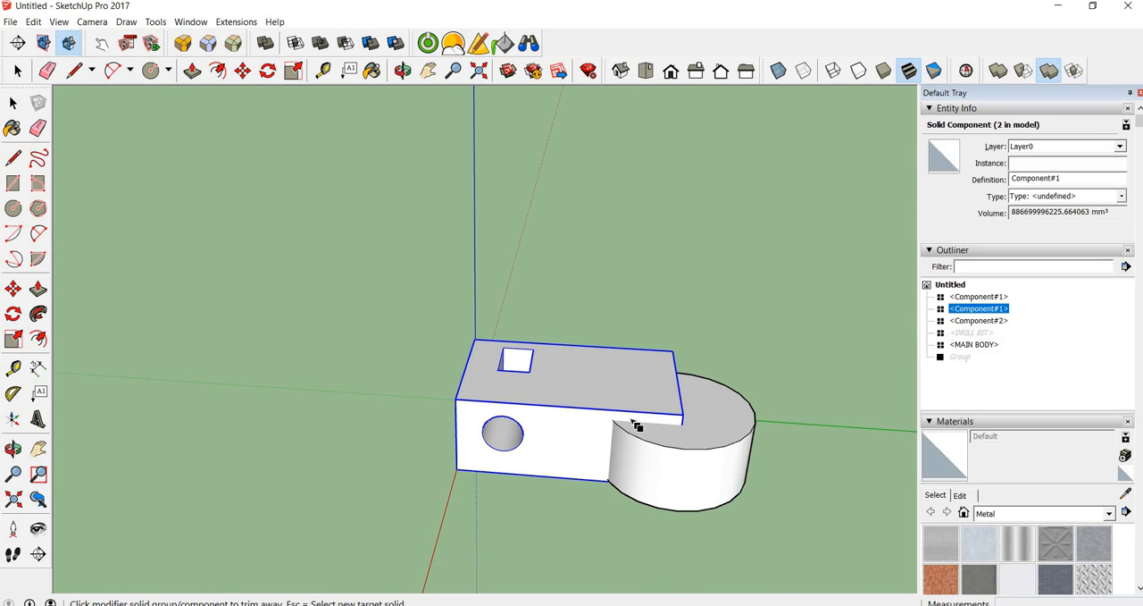
key("space")
left_click(802, 480)
right_click(712, 444)
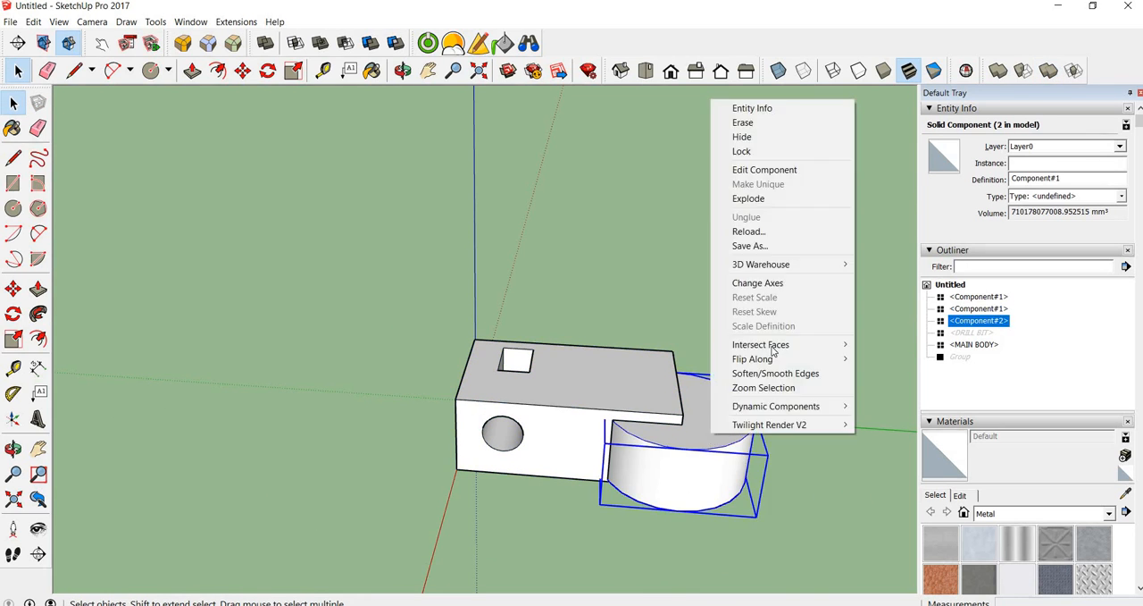
left_click(744, 136)
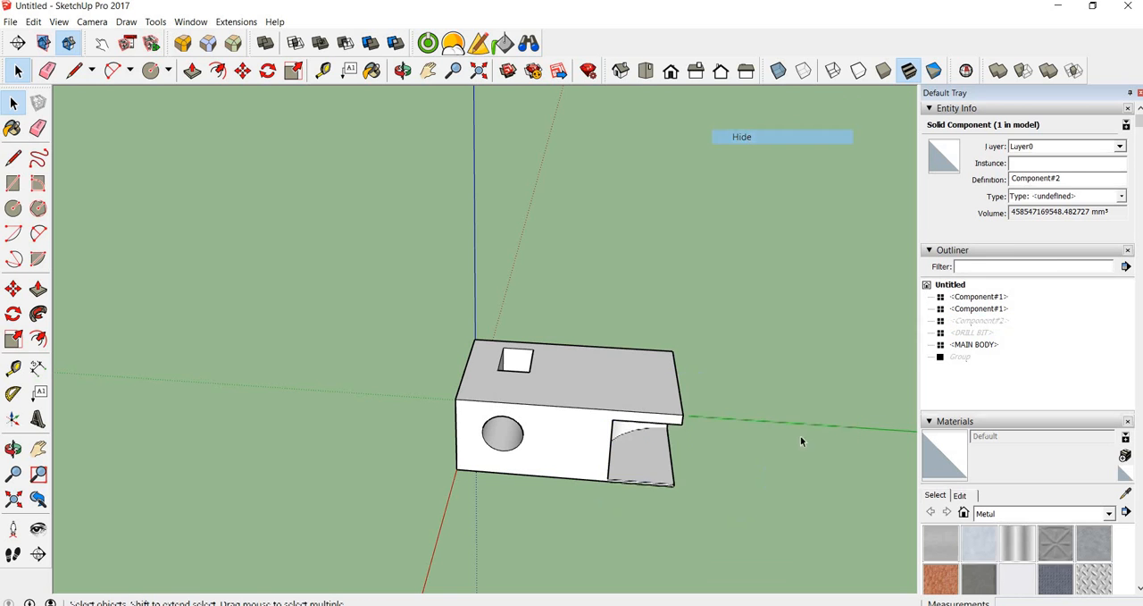
Hide the enlarged, trimmed box component
middle_click_drag(723, 488, 635, 411)
scroll(590, 398, "down", 3)
mouse_move(708, 443)
middle_mouse_down()
mouse_move(689, 449)
mouse_move(658, 402)
middle_mouse_up()
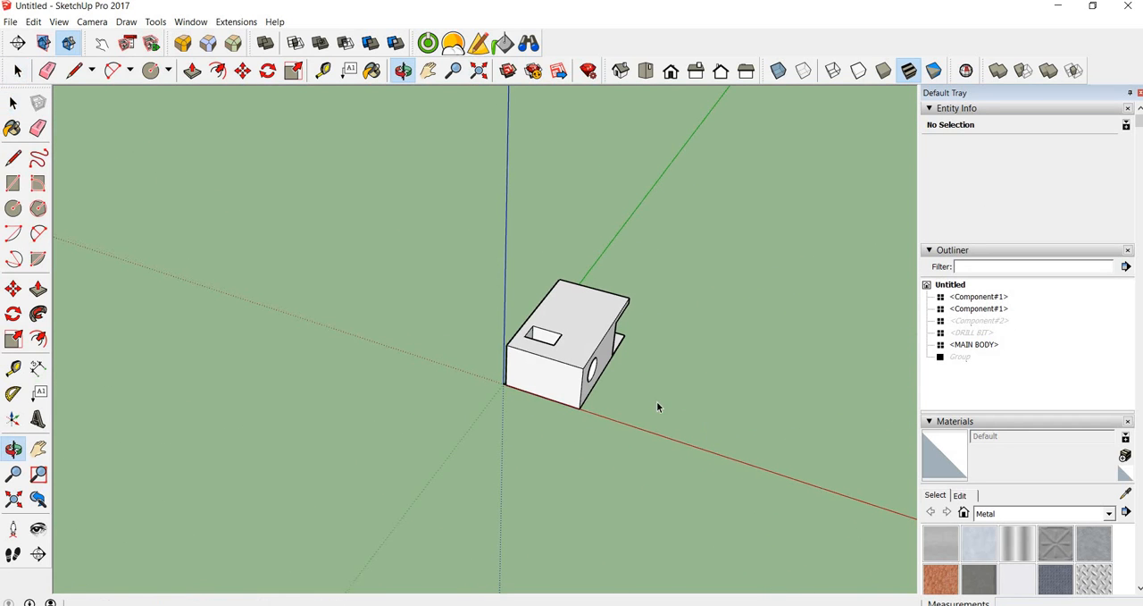
left_click(580, 333)
right_click(579, 330)
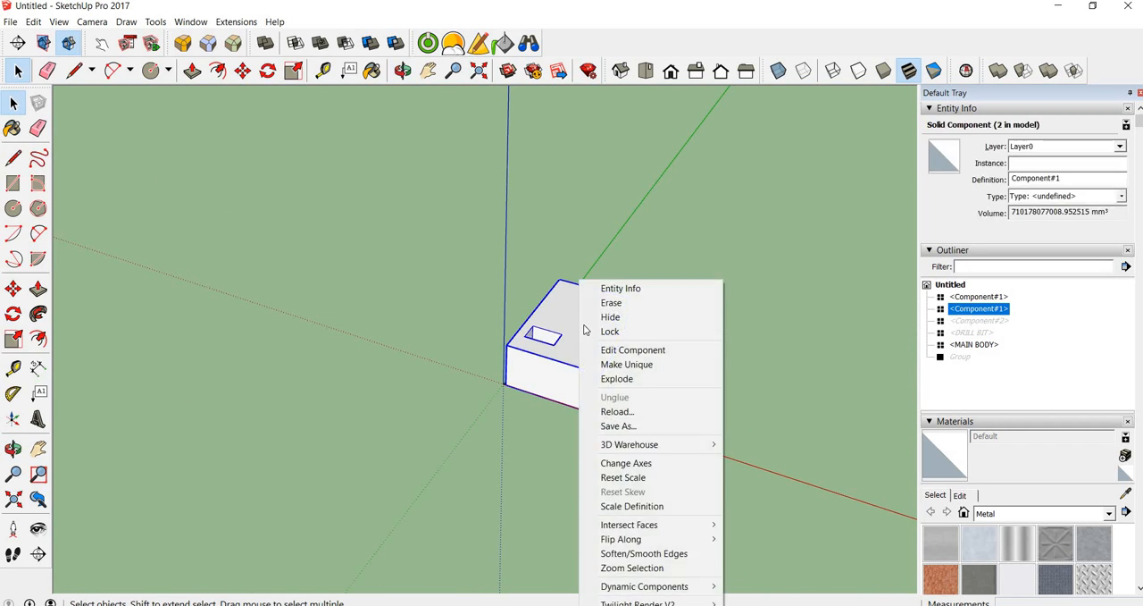
left_click(605, 325)
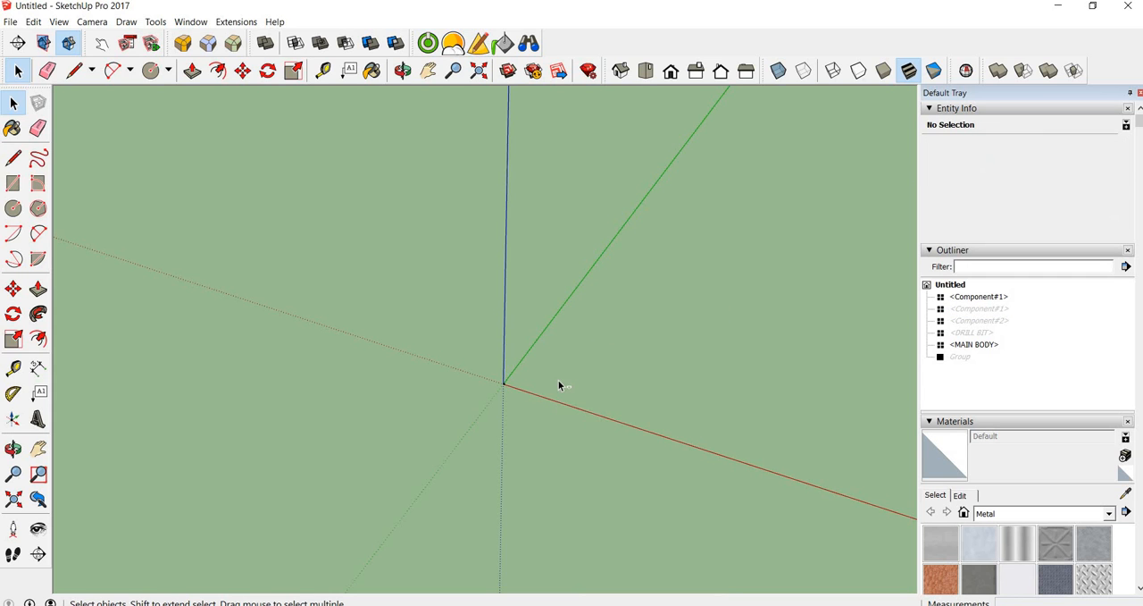
Locate the original small box near the origin and examine its cutouts from several sides
key("shift+z")
scroll(739, 486, "down", 6)
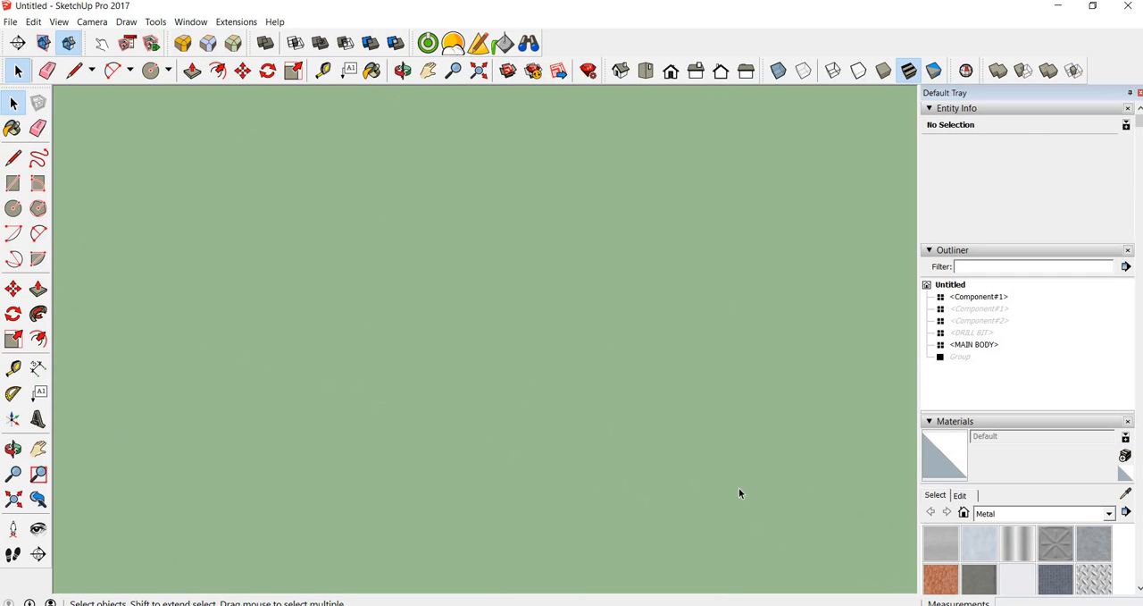
scroll(742, 464, "up", 5)
scroll(731, 436, "down", 2)
middle_click_drag(728, 432, 433, 299)
scroll(432, 298, "up", 10)
scroll(404, 312, "down", 3)
middle_click_drag(390, 312, 692, 376)
middle_click_drag(503, 332, 371, 178)
middle_click_drag(569, 284, 451, 308)
scroll(451, 308, "down", 4)
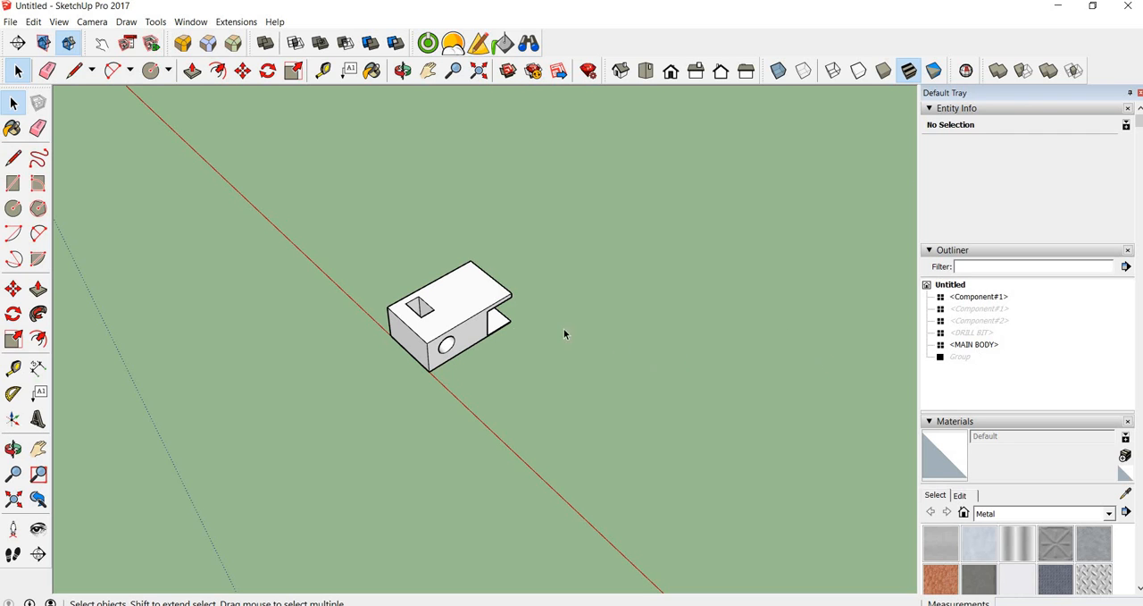
Delete the small original box, and unhide and delete its enlarged copy
left_click(496, 330)
key("Delete")
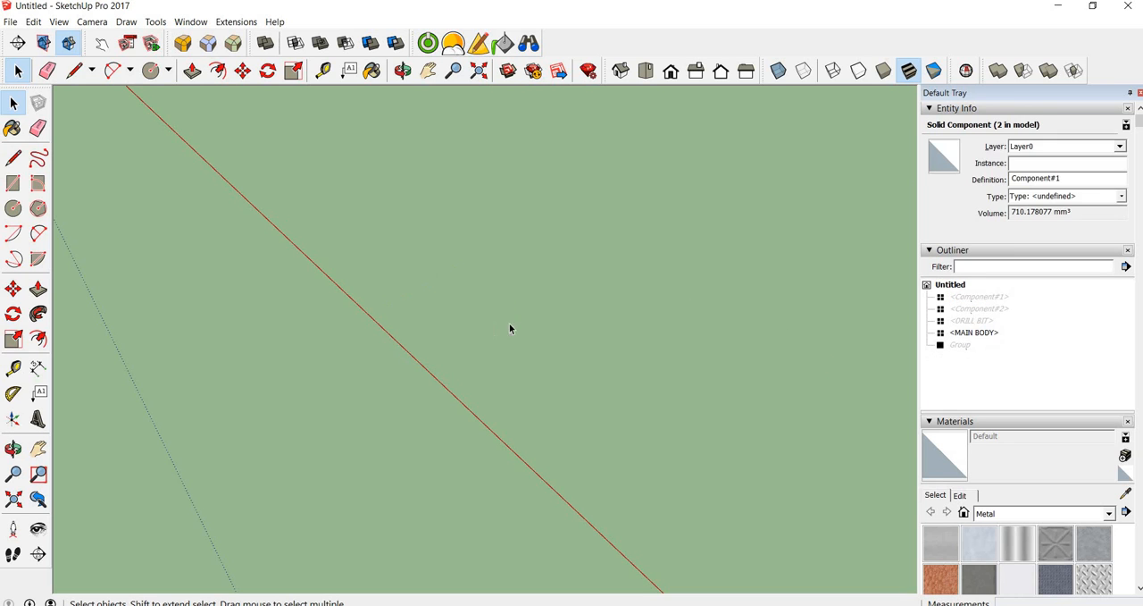
left_click(998, 297)
right_click(1002, 299)
left_click(1029, 299)
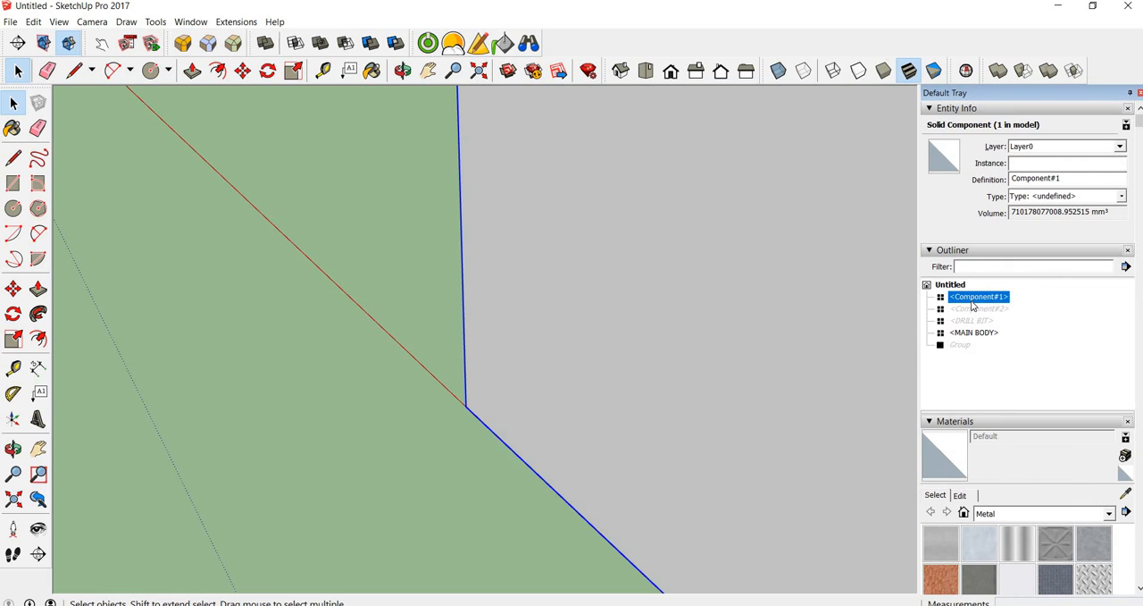
key("Delete")
Unhide the cylinder component Component#2 to compare it with the main body, and hide it again
left_click(979, 298)
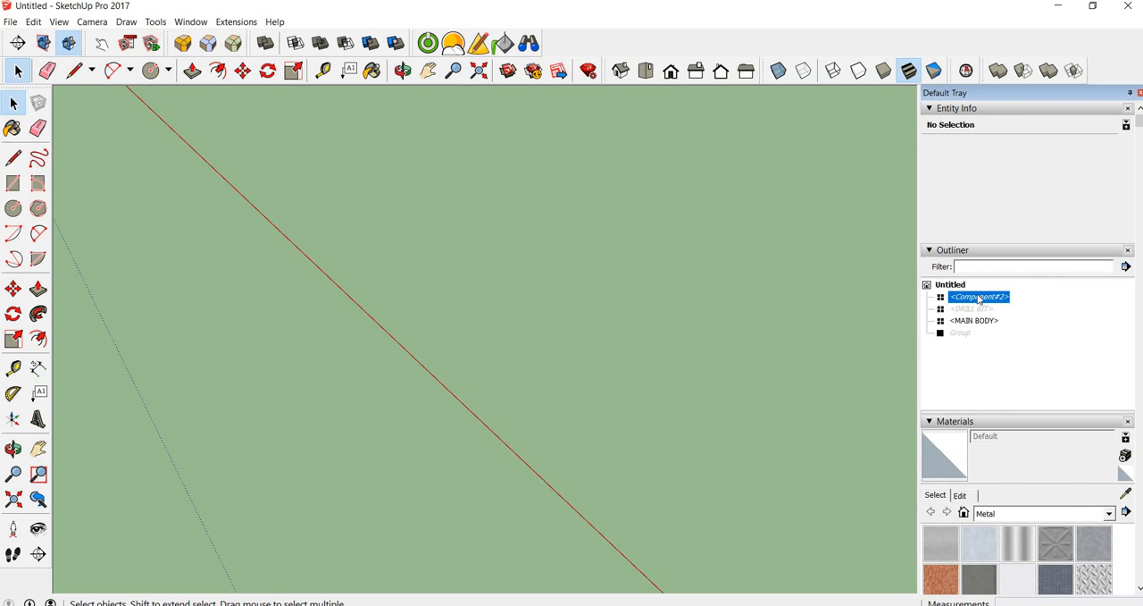
right_click(981, 299)
left_click(1027, 295)
scroll(531, 276, "down", 5)
scroll(570, 278, "down", 2)
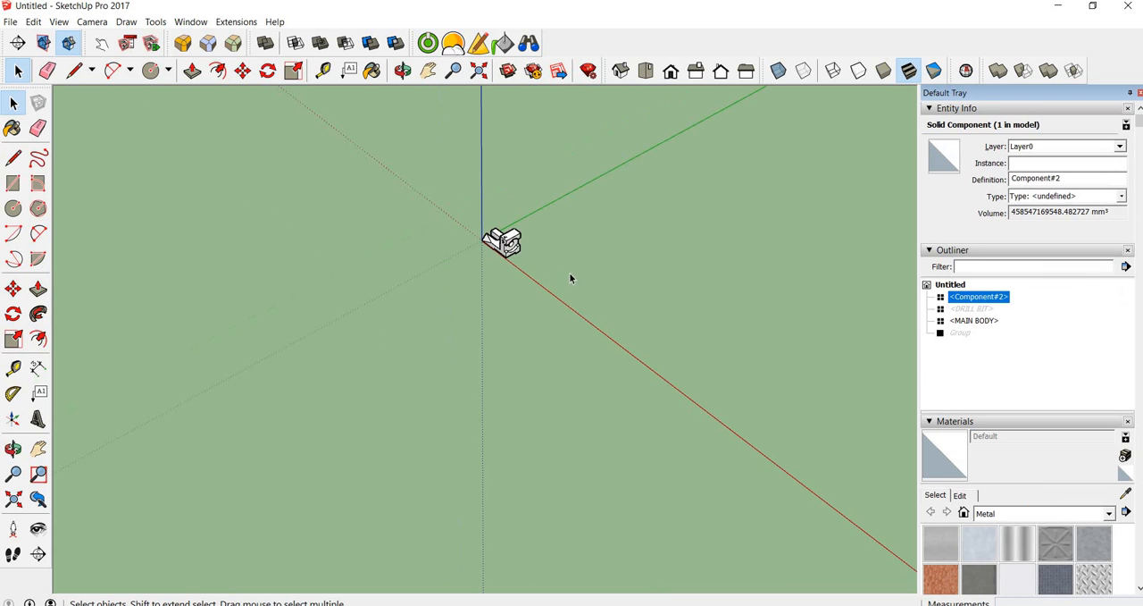
scroll(649, 282, "down", 2)
scroll(624, 290, "up", 5)
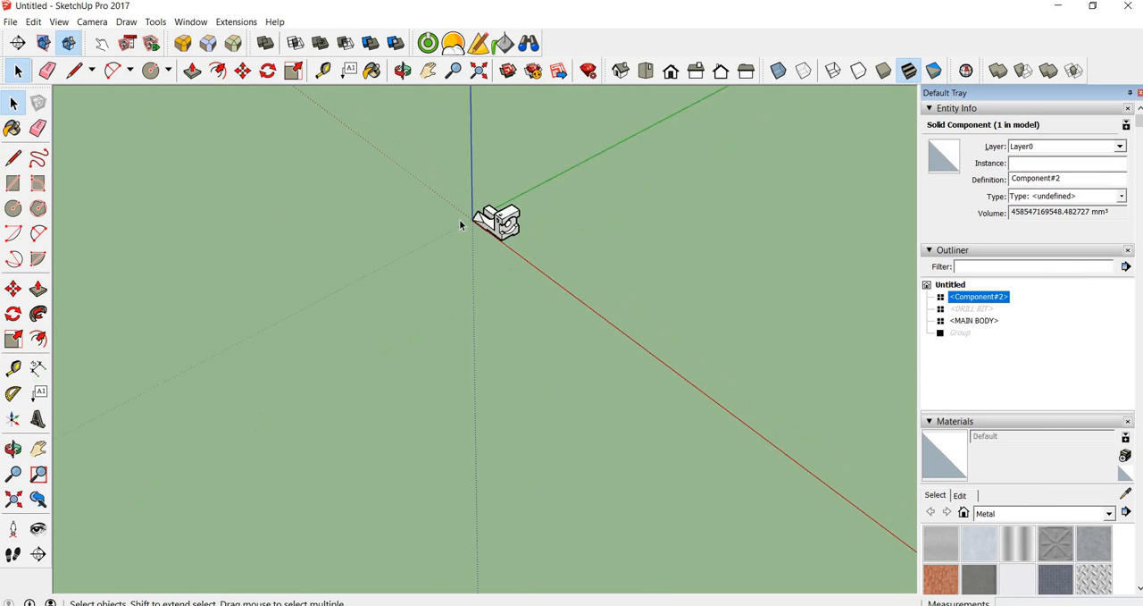
right_click(985, 302)
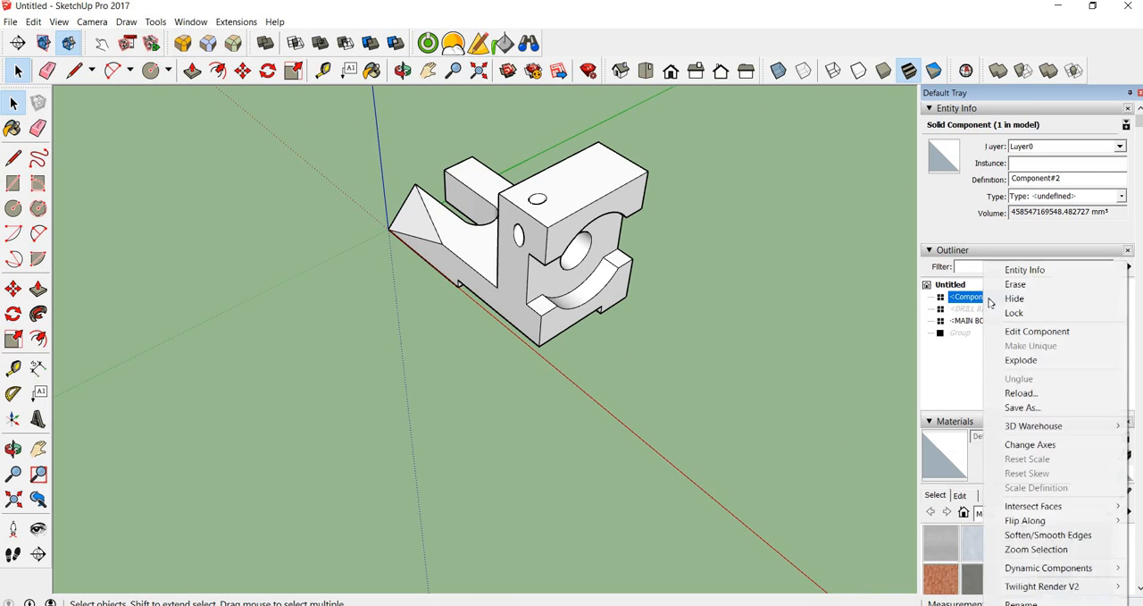
left_click(1018, 297)
Erase the hidden cylinder component Component#2 from the model
left_click(786, 333)
scroll(787, 330, "down", 4)
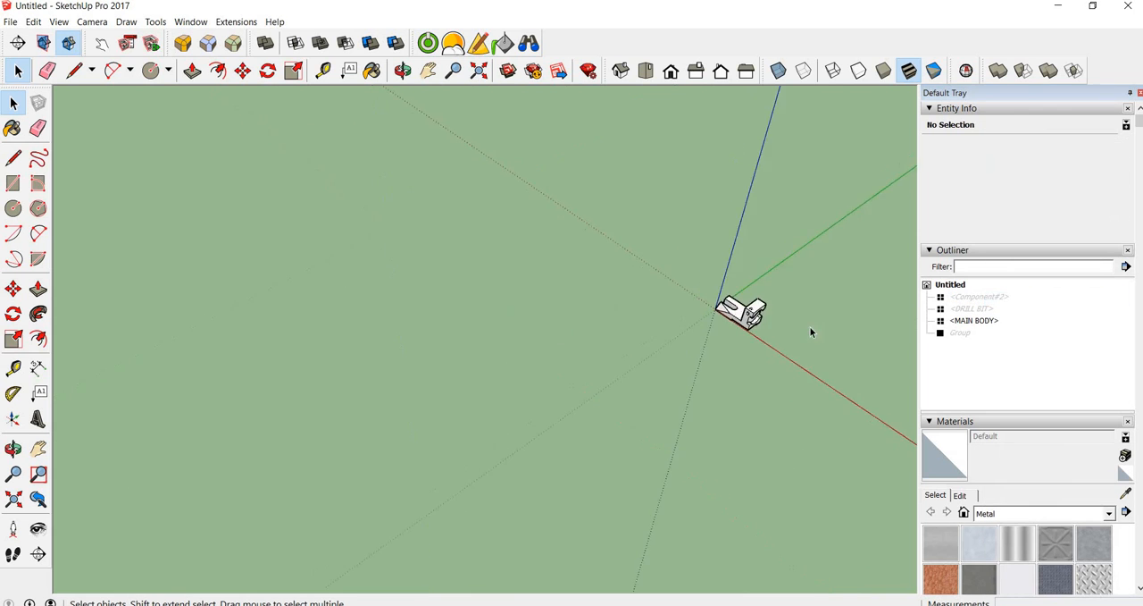
scroll(879, 295, "up", 2)
right_click(977, 298)
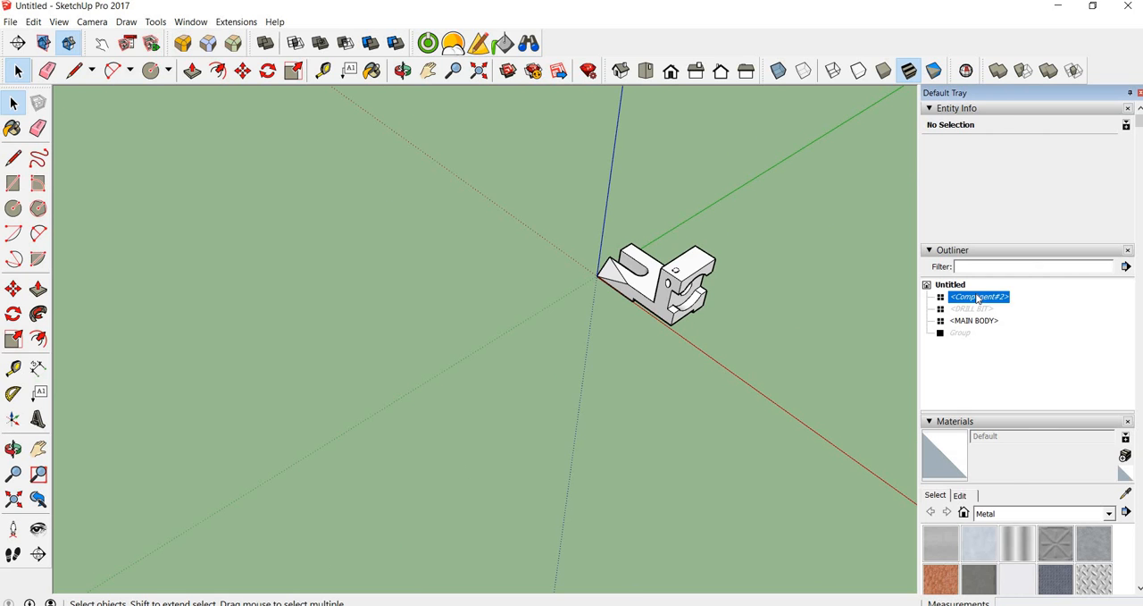
left_click(1008, 284)
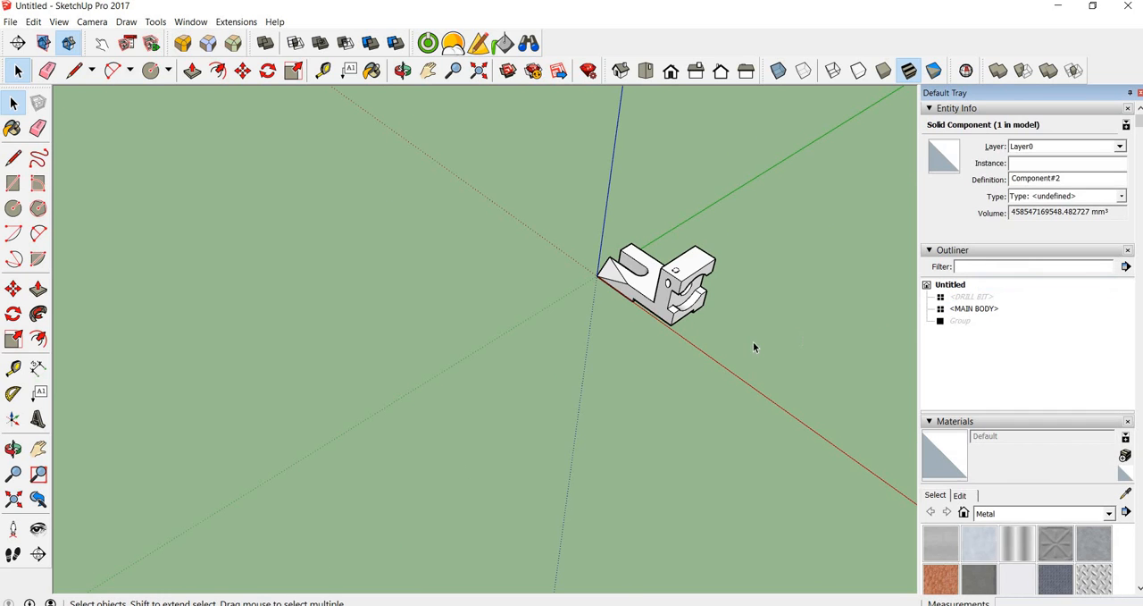
Switch to the PowerPoint presentation and show slide 3 with the dimensioned drawing of the bracket
scroll(765, 344, "up", 1)
scroll(659, 321, "up", 1)
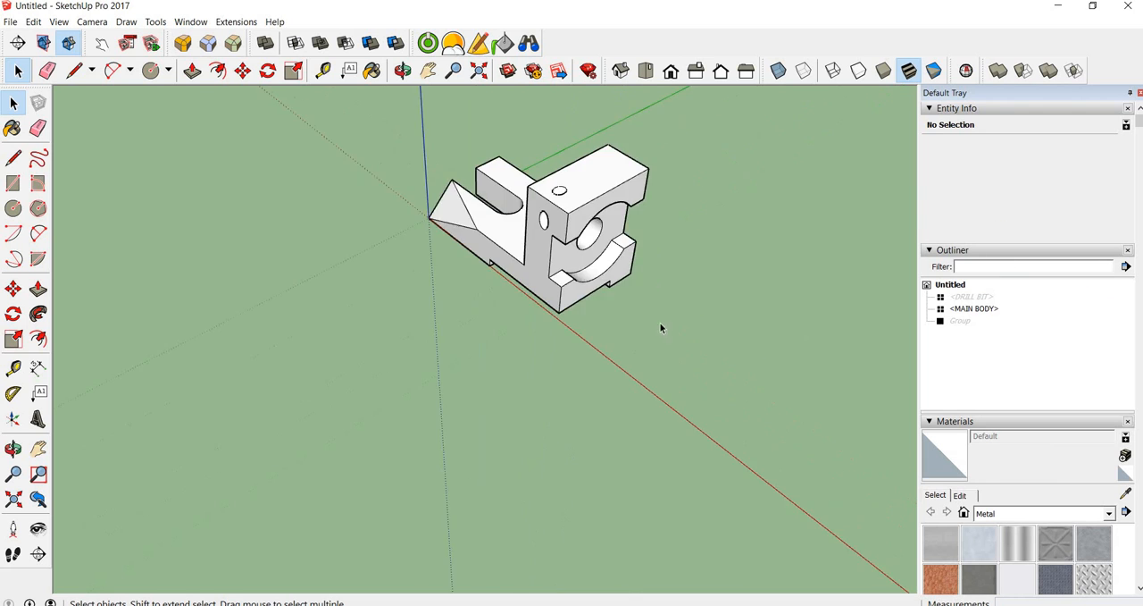
scroll(659, 322, "down", 1)
mouse_move(690, 402)
middle_mouse_down()
mouse_move(674, 312)
mouse_move(687, 482)
mouse_move(673, 460)
mouse_move(697, 316)
mouse_move(680, 414)
middle_mouse_up()
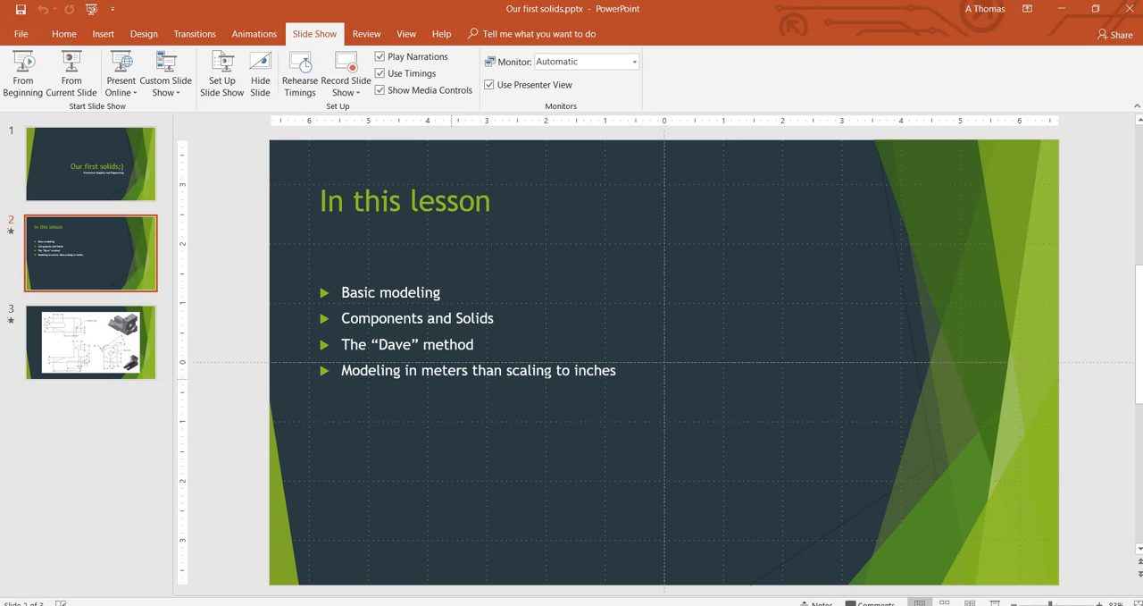
left_click(119, 353)
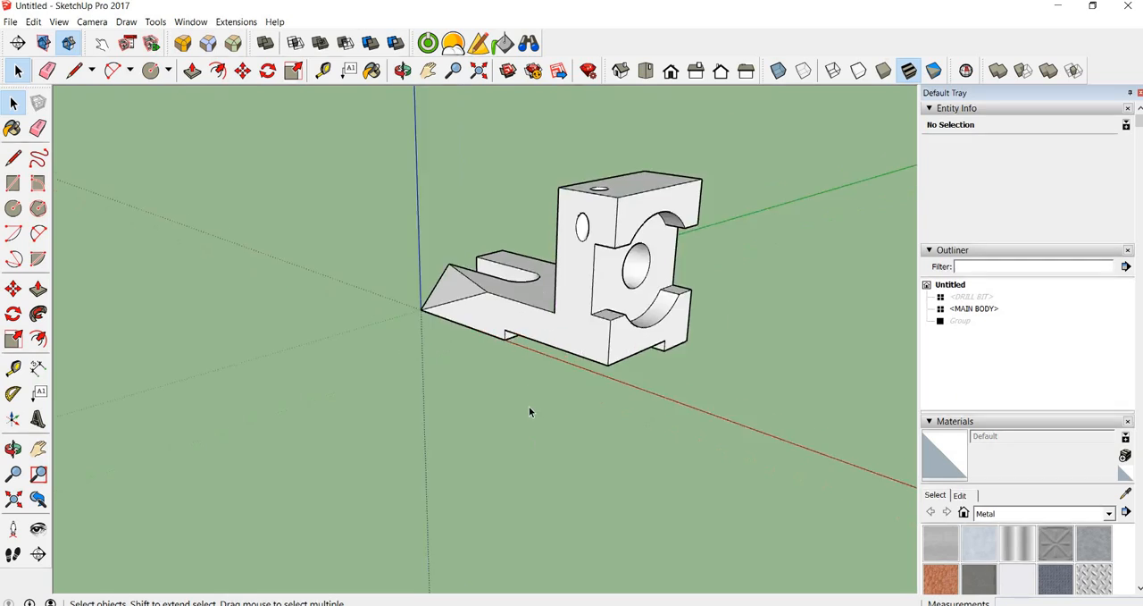
Switch back to SketchUp and examine the MAIN BODY component from its long side
mouse_move(529, 408)
left_mouse_down()
mouse_move(536, 340)
mouse_move(757, 328)
mouse_move(528, 283)
left_mouse_up()
key("space")
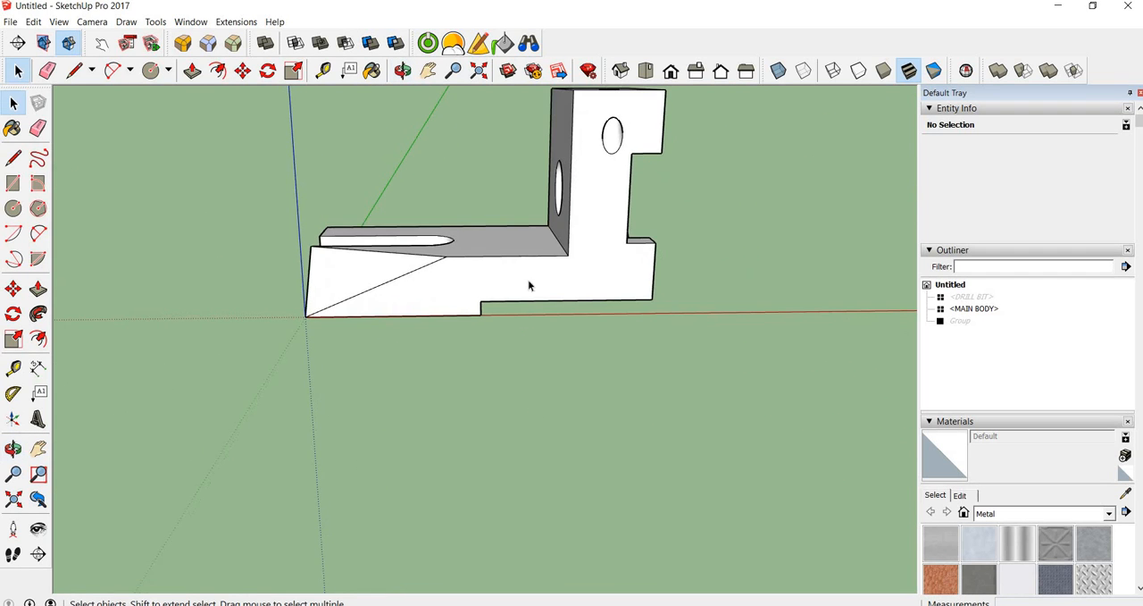
scroll(535, 287, "down", 3)
left_click(519, 280)
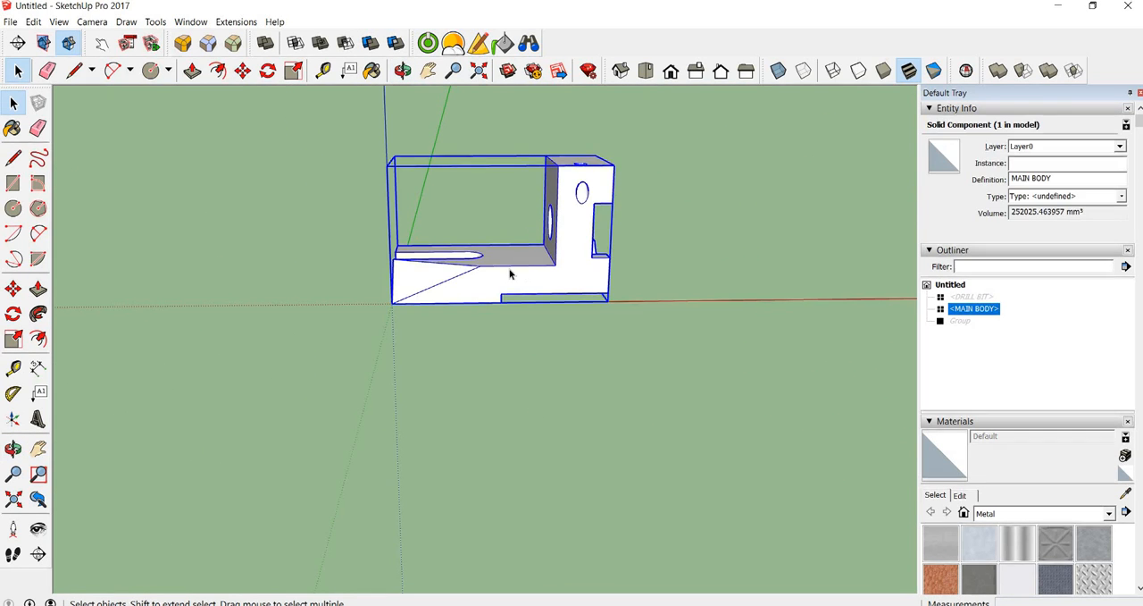
scroll(510, 274, "up", 3)
middle_click_drag(518, 302, 493, 362)
left_click(492, 362)
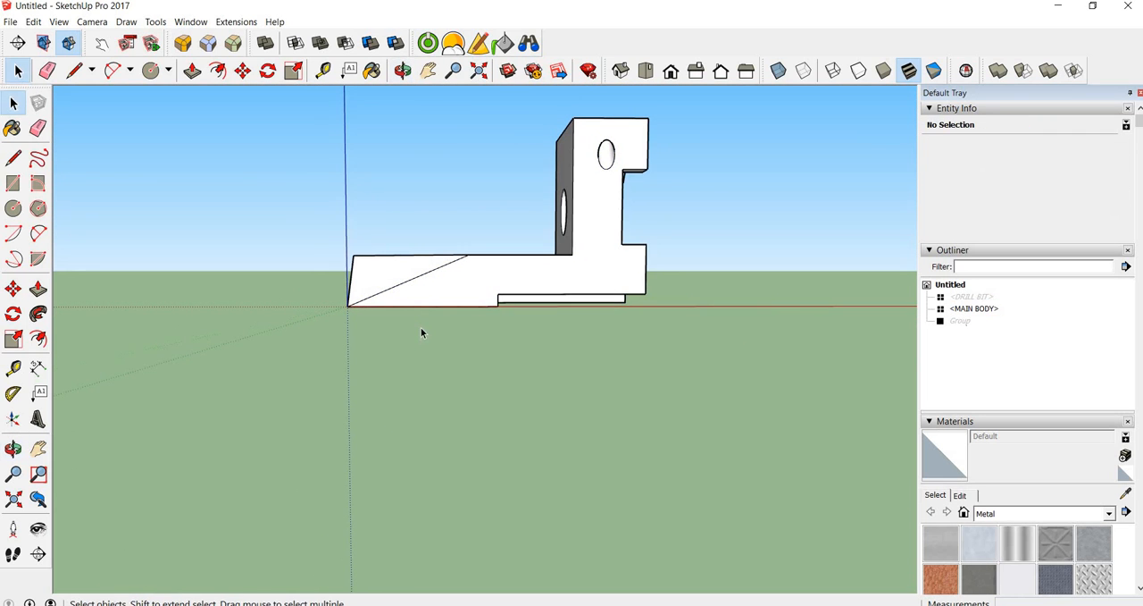
Measure the overall length of the MAIN BODY component from the origin to its far end
key("t")
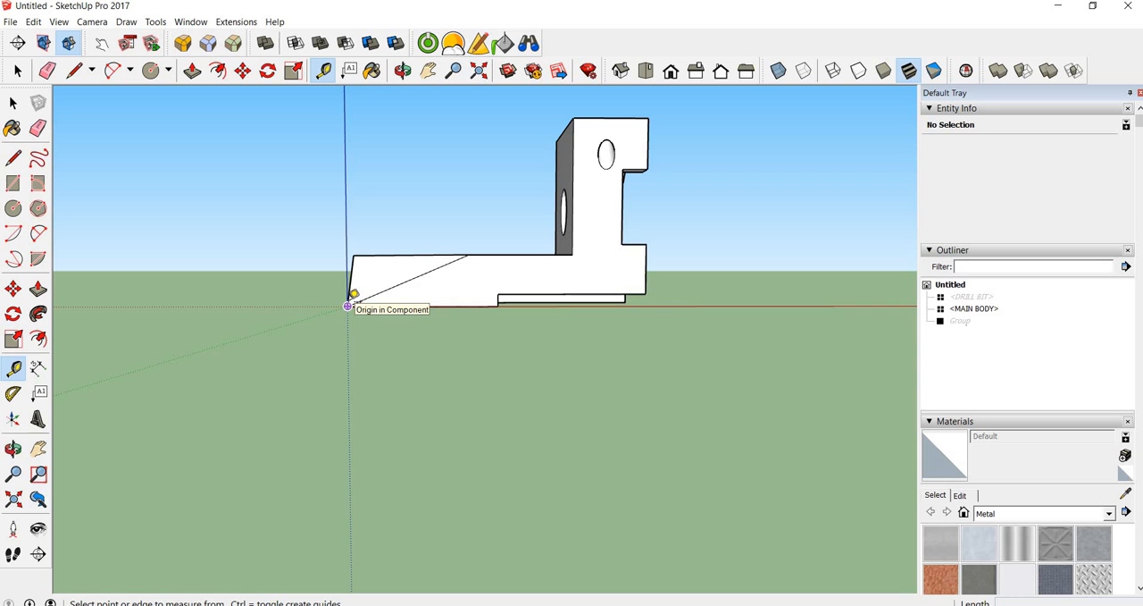
left_click(349, 305)
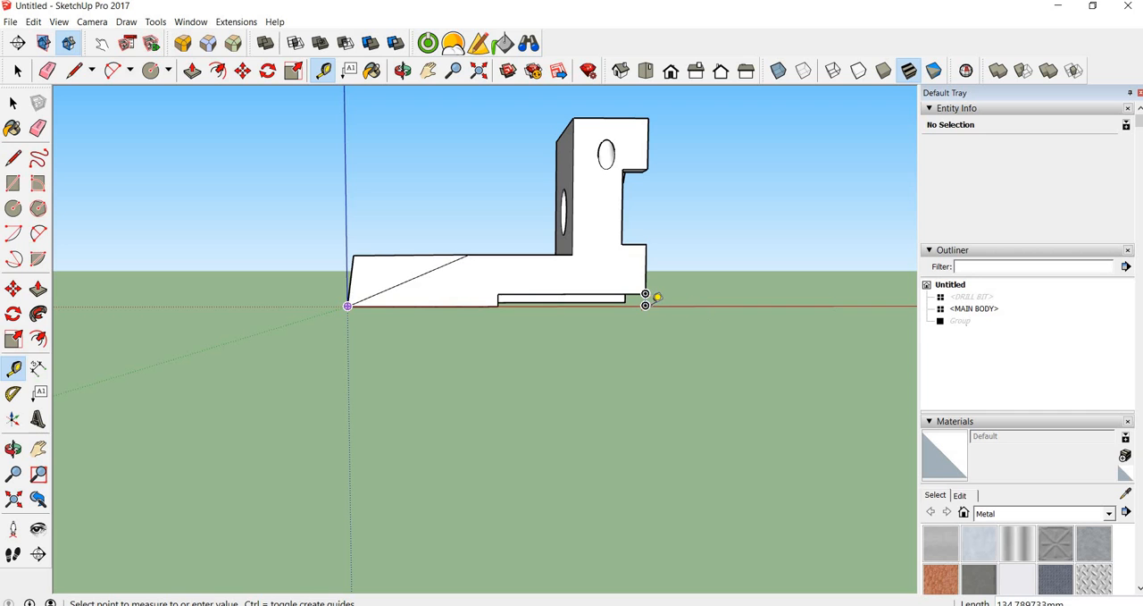
key("space")
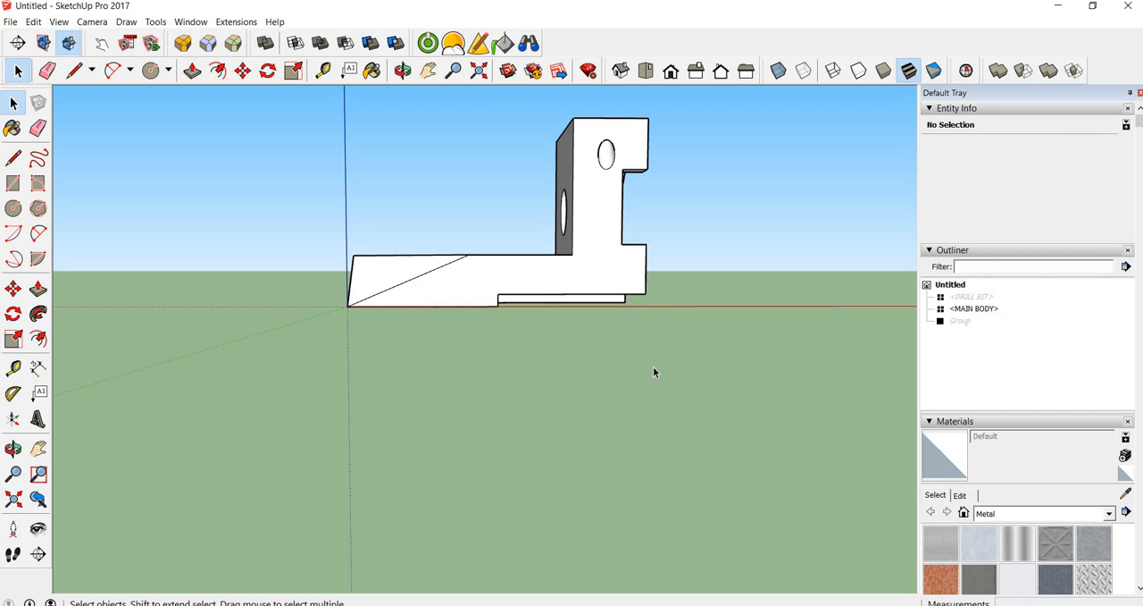
Open the MAIN BODY component for editing and select the top face of its slotted base
middle_click_drag(654, 369, 476, 332)
left_click_drag(392, 310, 518, 280)
key("space")
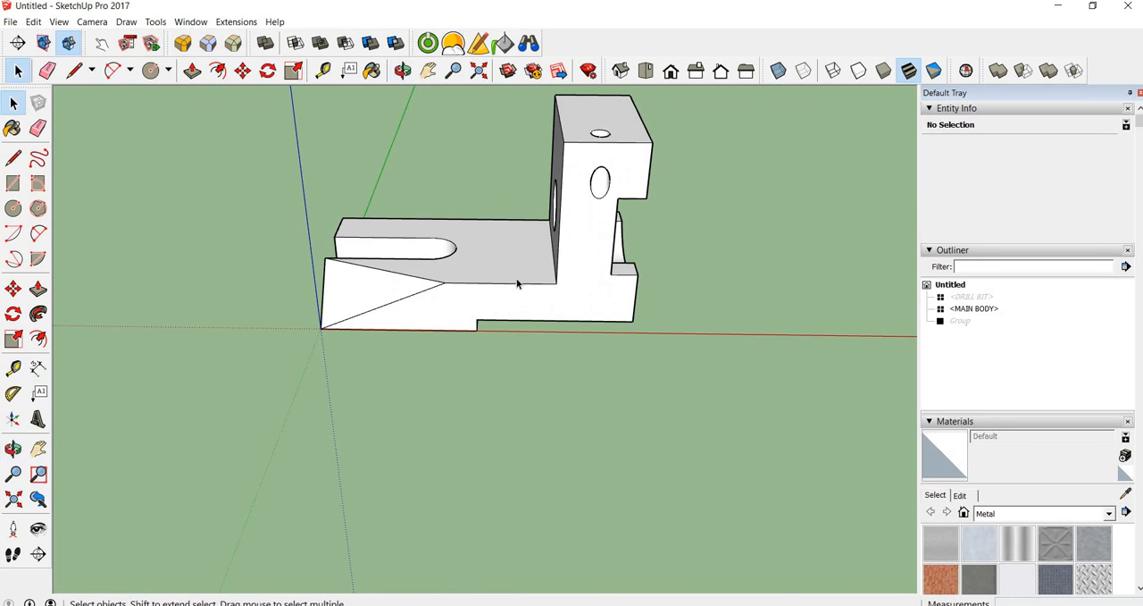
triple_click(515, 281)
left_click(580, 416)
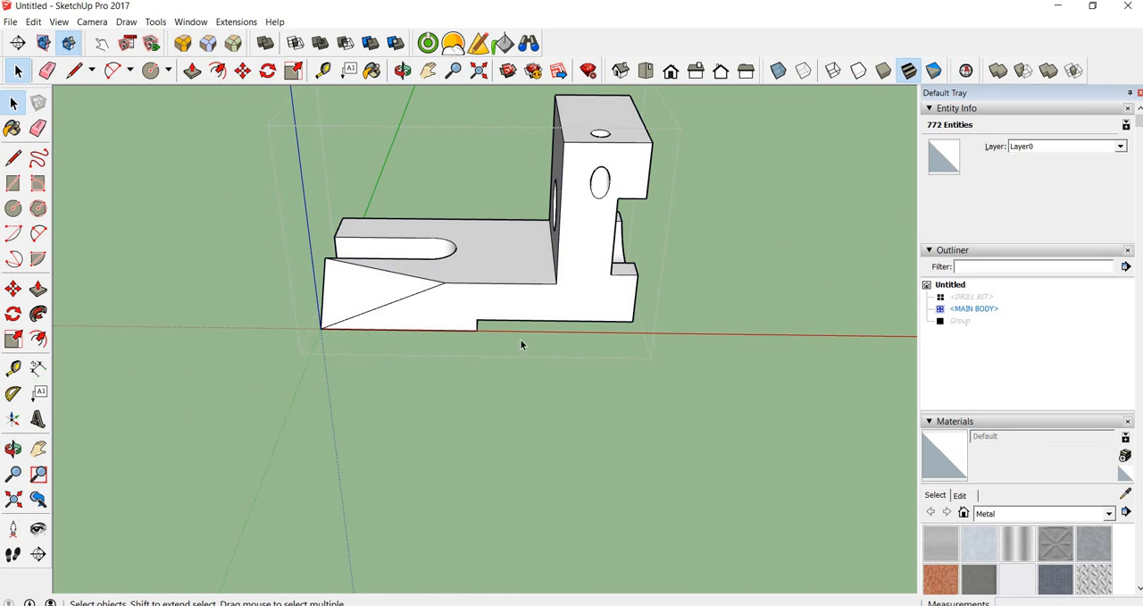
left_click(489, 281)
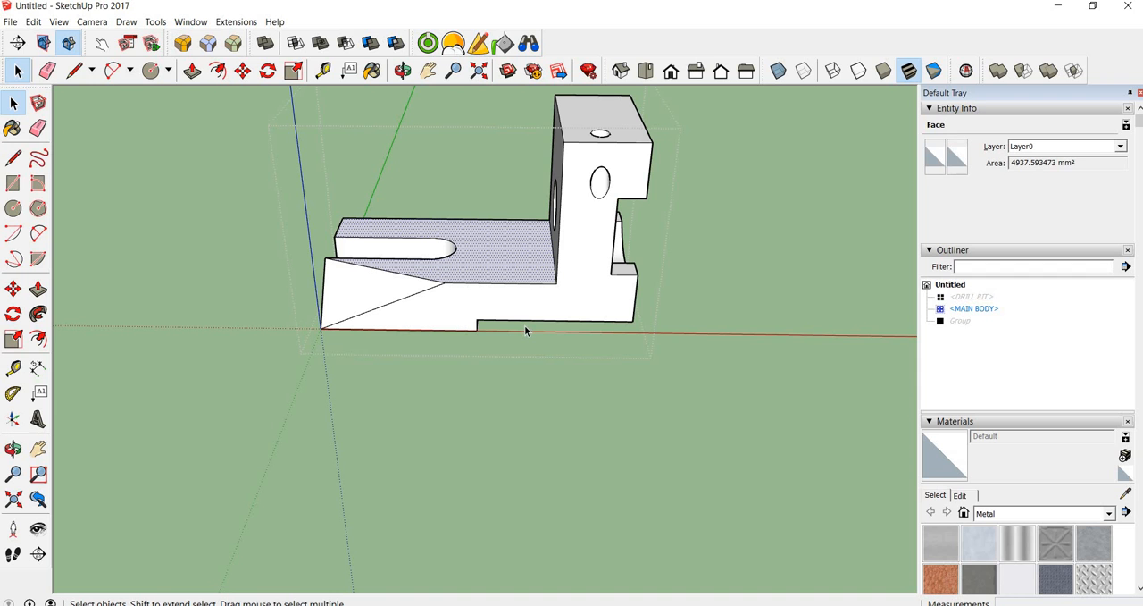
middle_click_drag(387, 217, 317, 230)
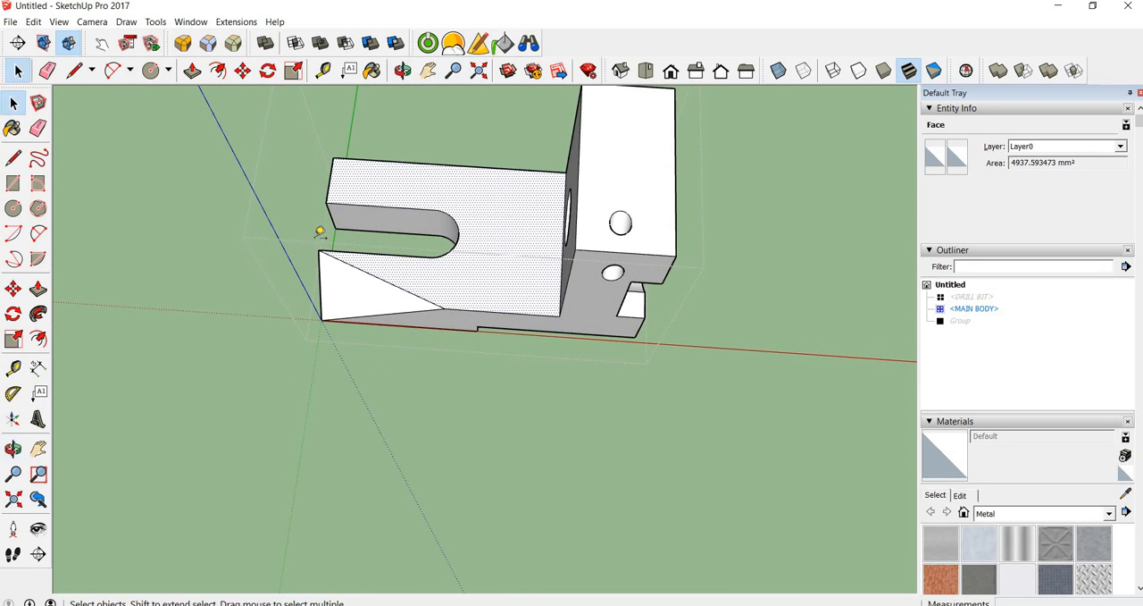
Measure from the base's corner beside the slot opening towards the far end with the curved recess
key("t")
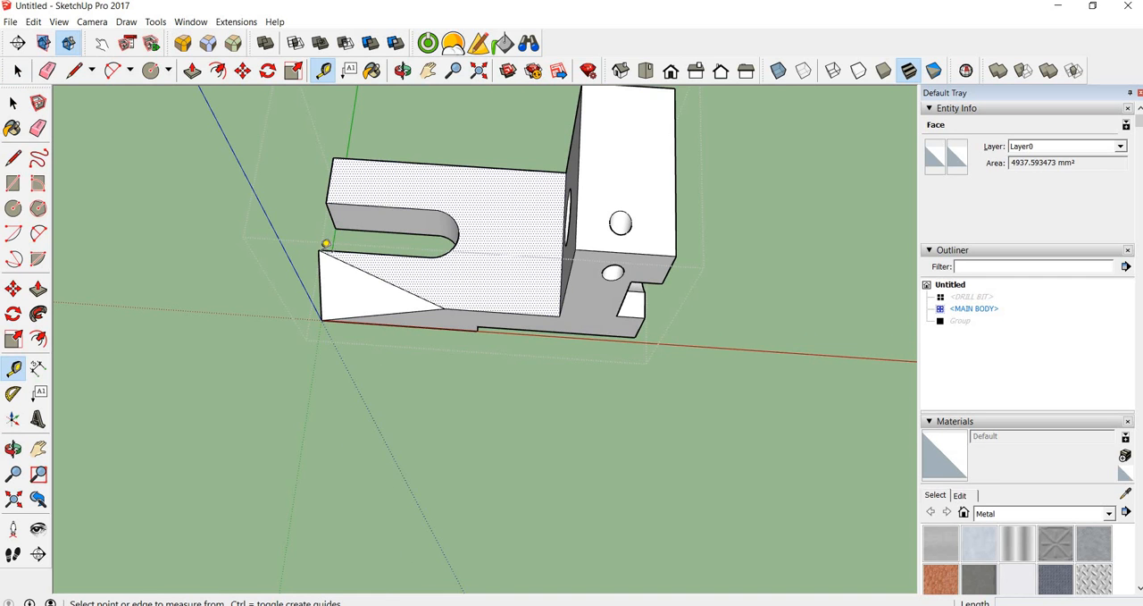
scroll(322, 243, "up", 5)
left_click(316, 248)
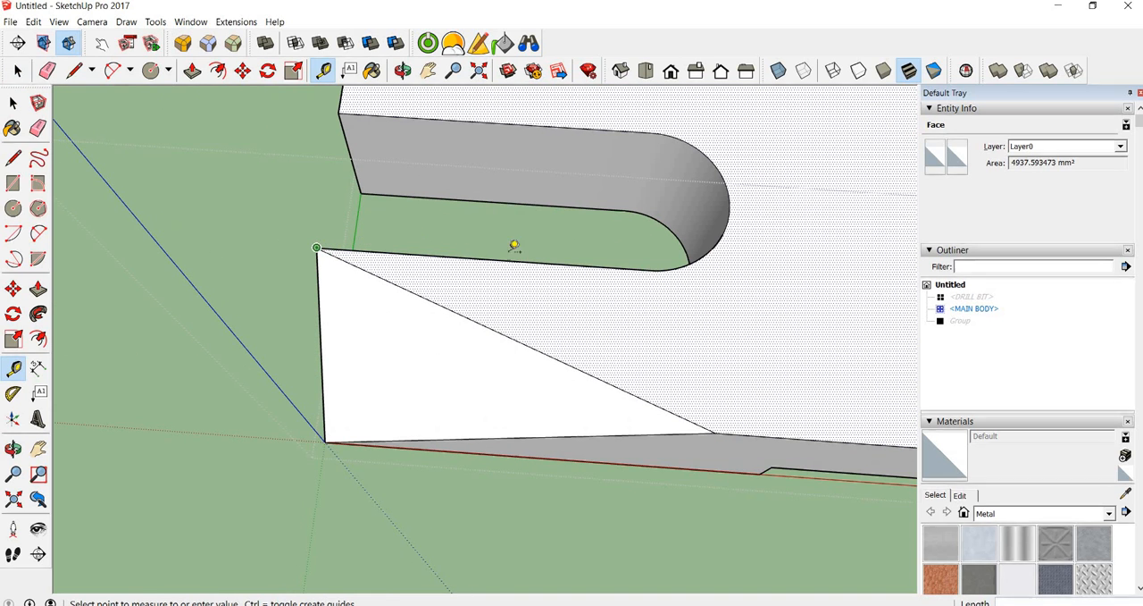
middle_click_drag(796, 274, 212, 229)
middle_click_drag(668, 284, 278, 143)
middle_click_drag(648, 152, 375, 164)
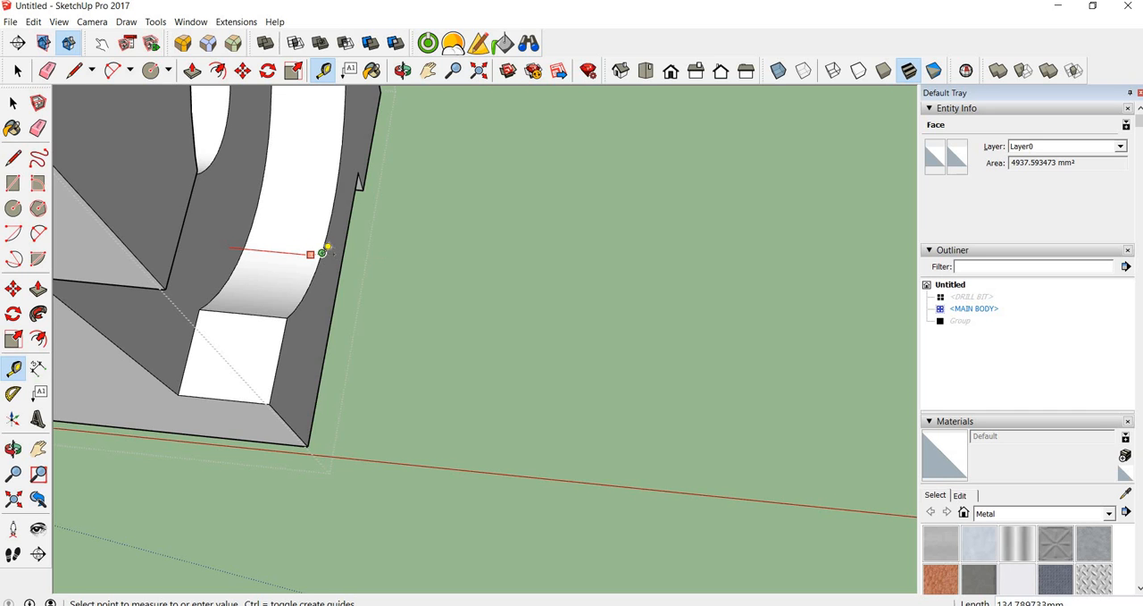
scroll(323, 250, "down", 5)
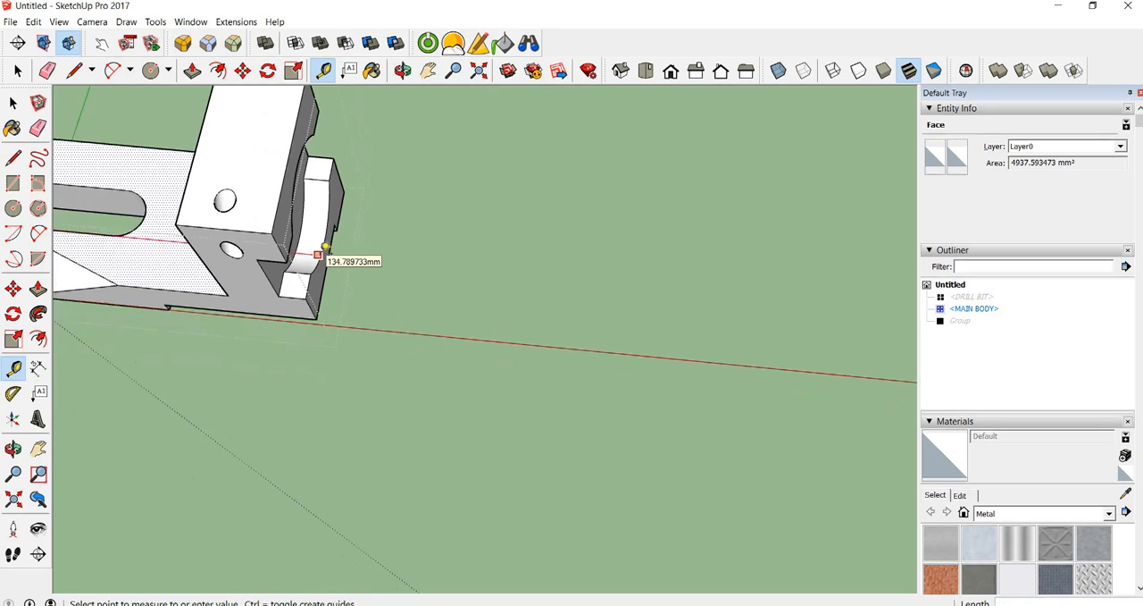
scroll(335, 243, "up", 8)
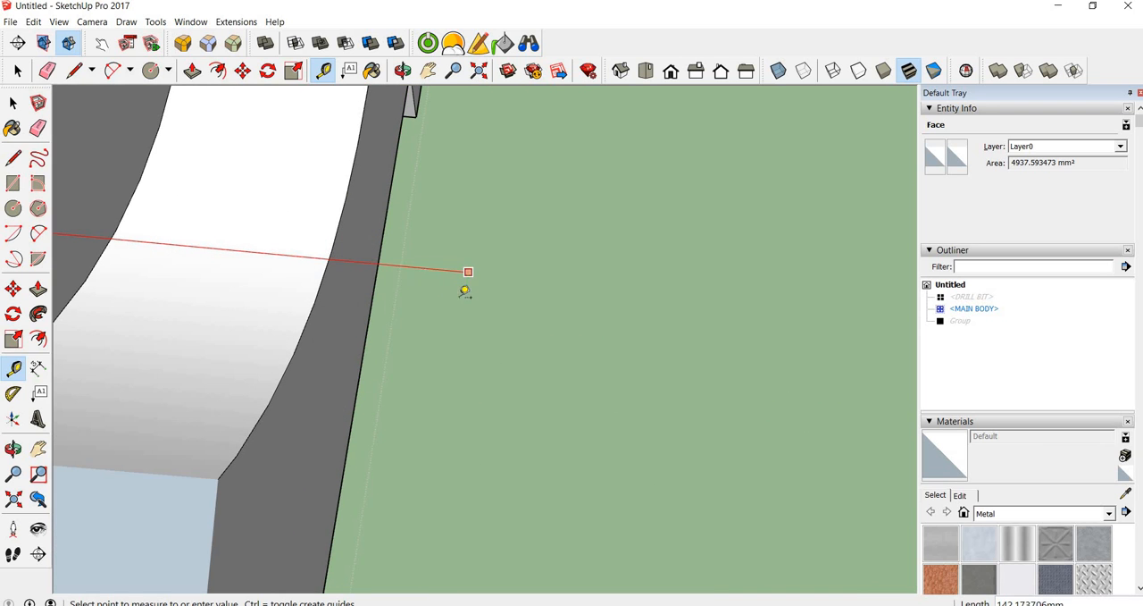
scroll(334, 249, "up", 3)
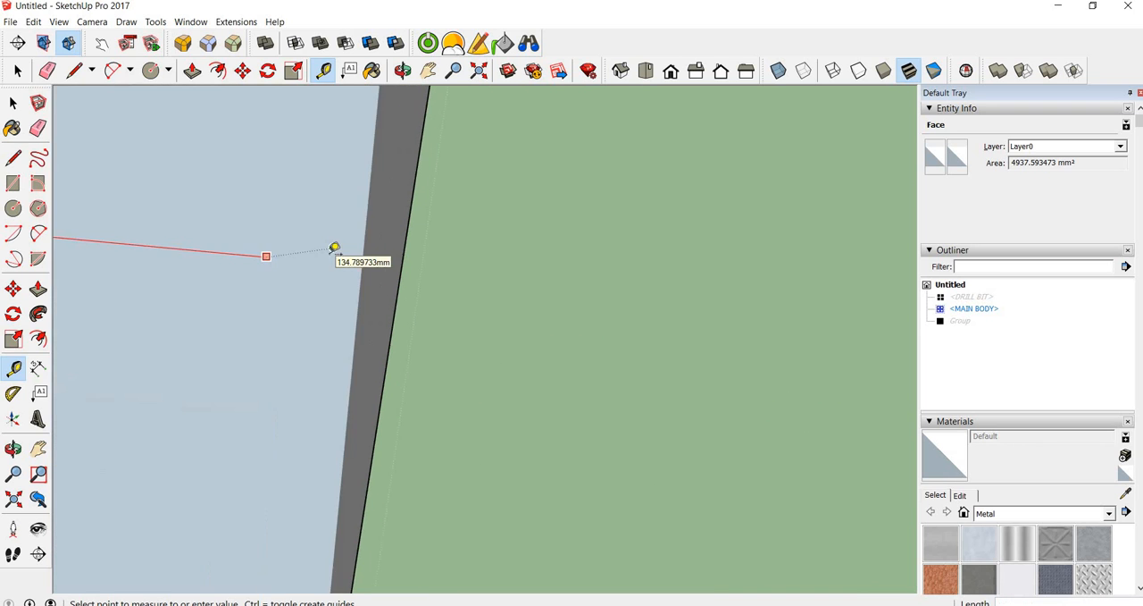
scroll(334, 248, "down", 3)
middle_click_drag(334, 249, 295, 183)
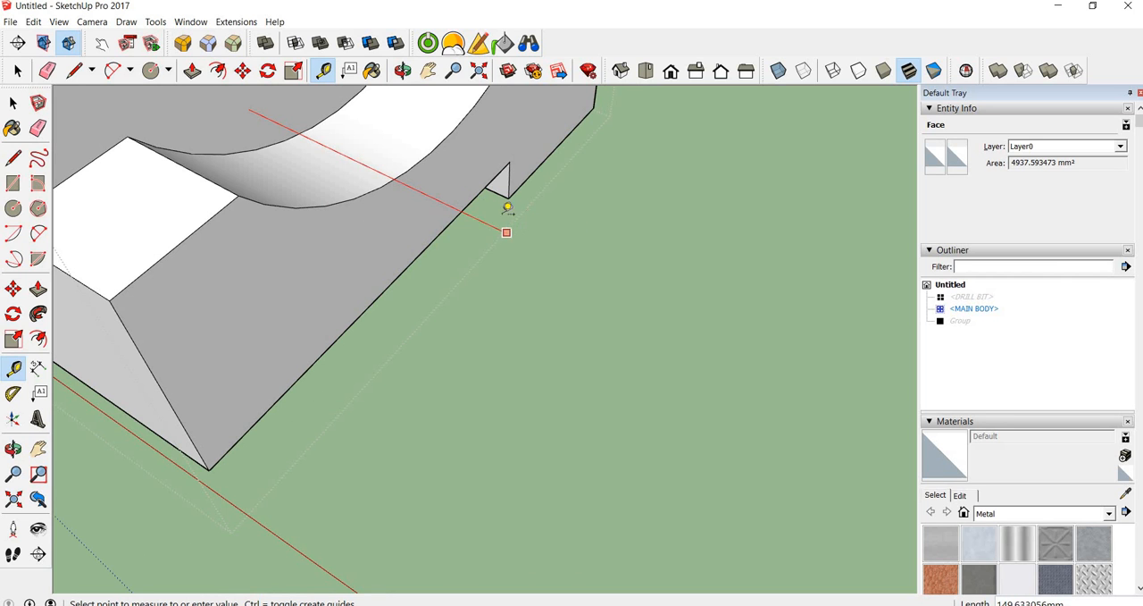
scroll(434, 188, "down", 5)
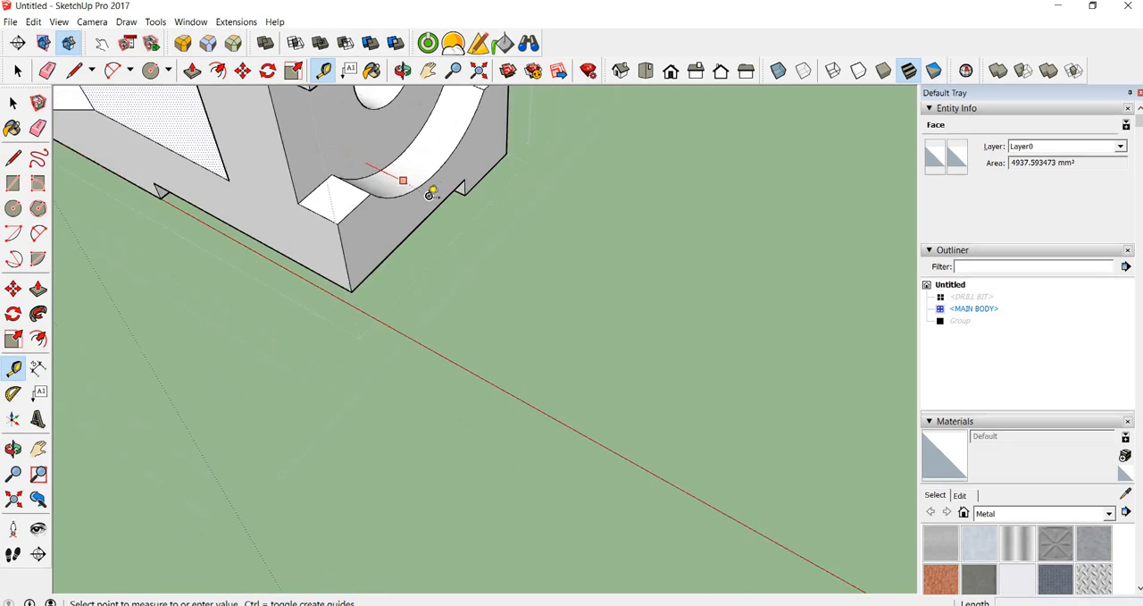
middle_click_drag(363, 161, 540, 311)
middle_click_drag(482, 359, 551, 370)
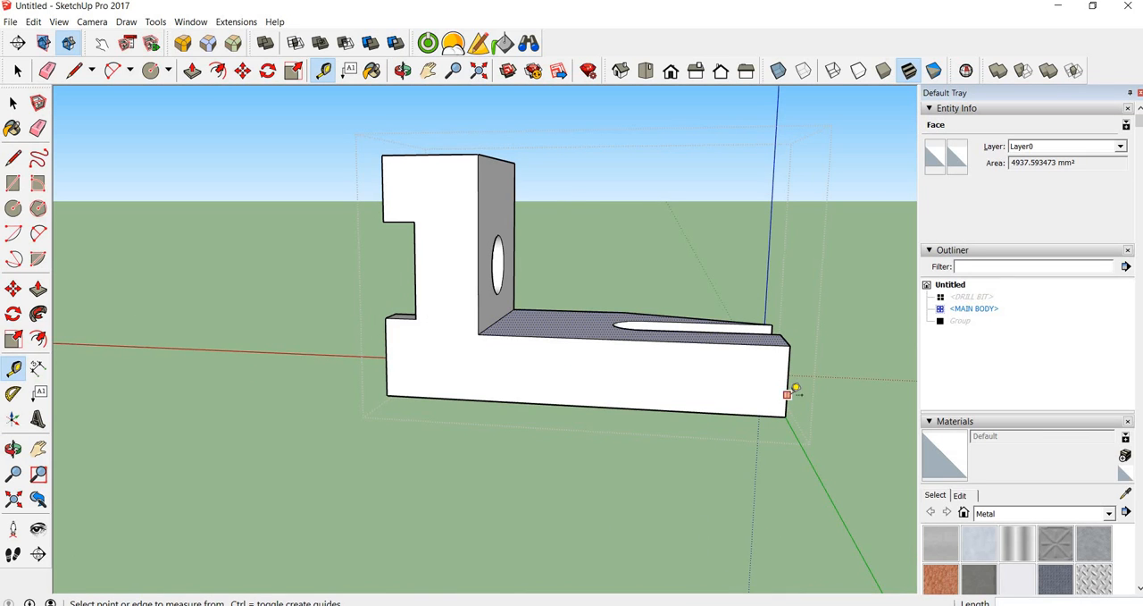
Measure the base's full length along its long side and resize the active component so that this distance is 135 mm
left_click(787, 395)
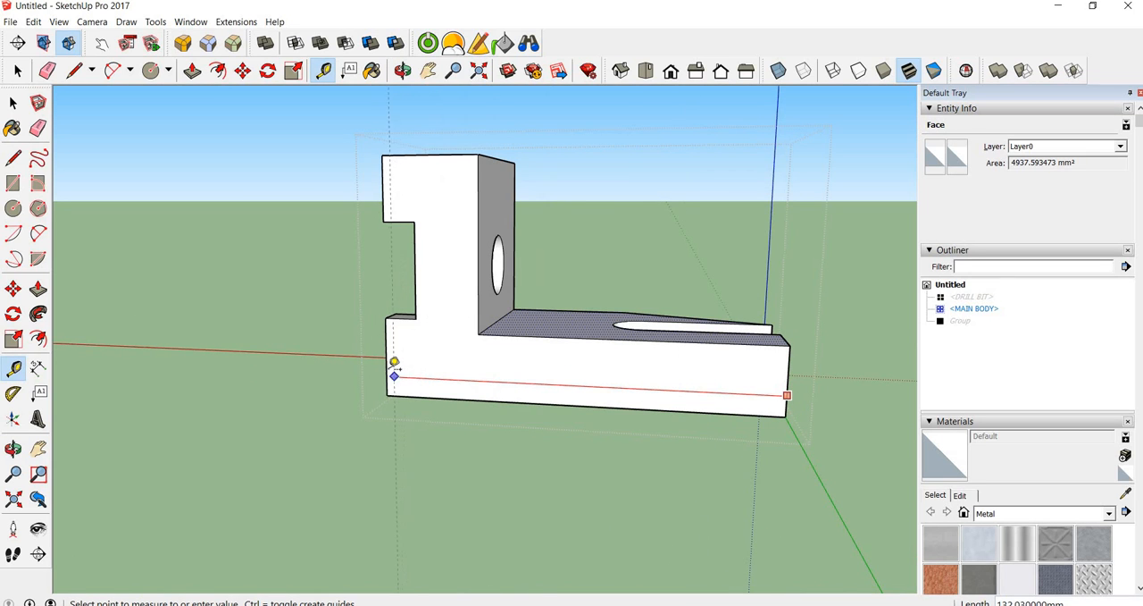
mouse_move(387, 375)
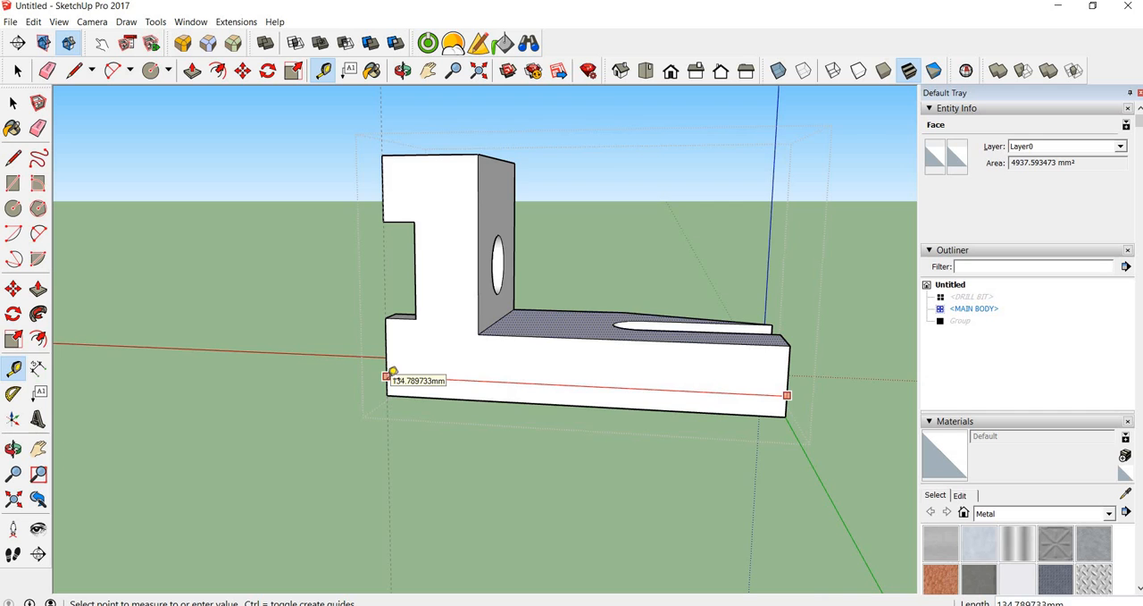
scroll(393, 371, "up", 4)
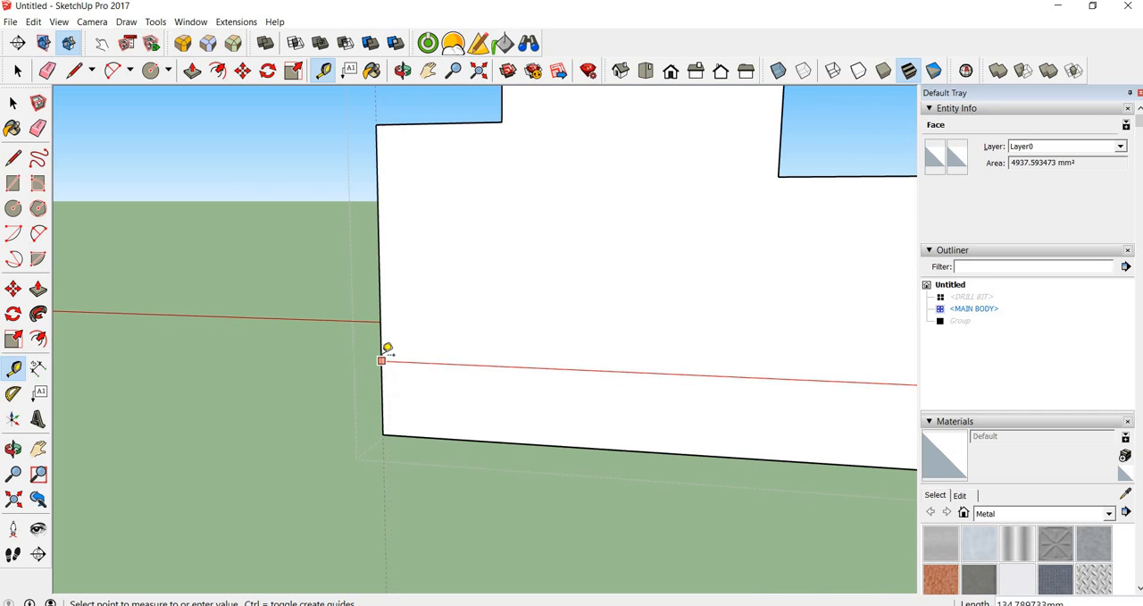
middle_click_drag(381, 358, 469, 356, "shift")
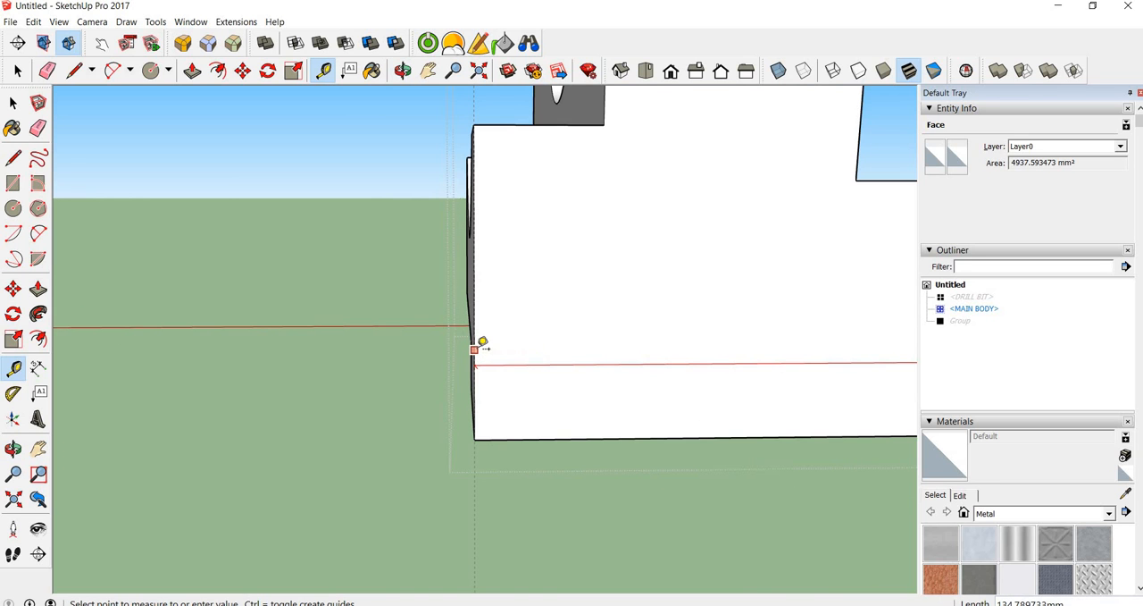
scroll(482, 341, "down", 5)
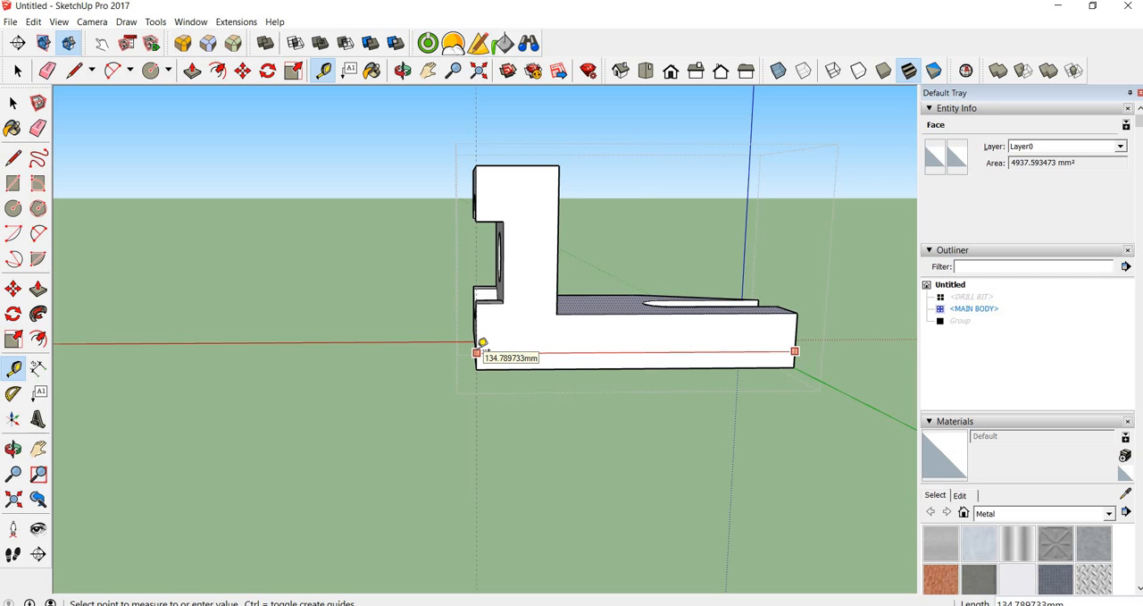
middle_click_drag(481, 335, 501, 315)
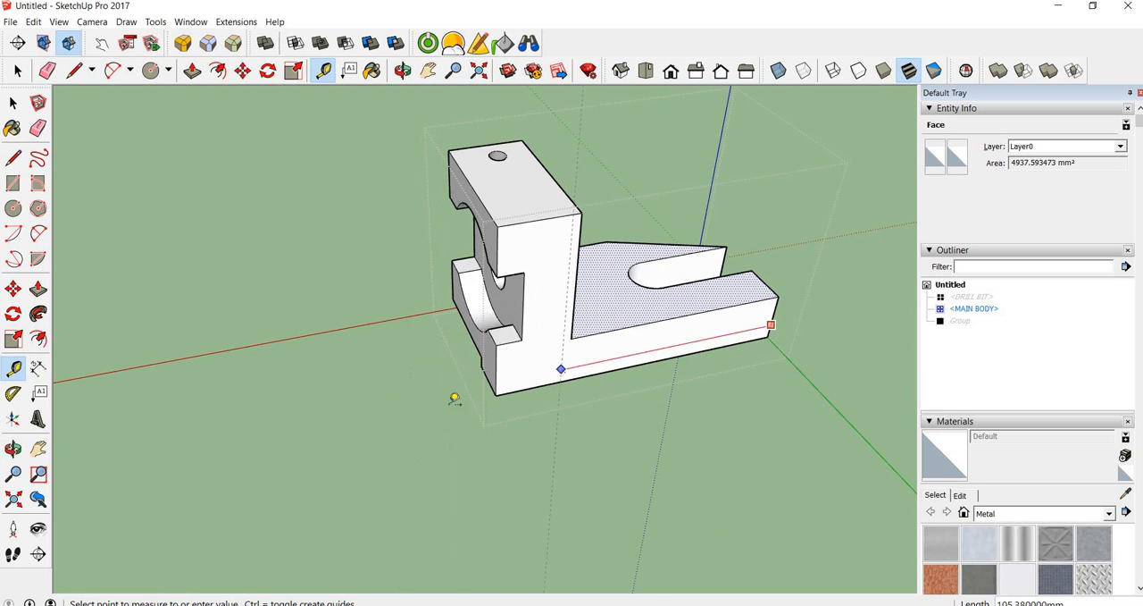
middle_click_drag(536, 335, 438, 280)
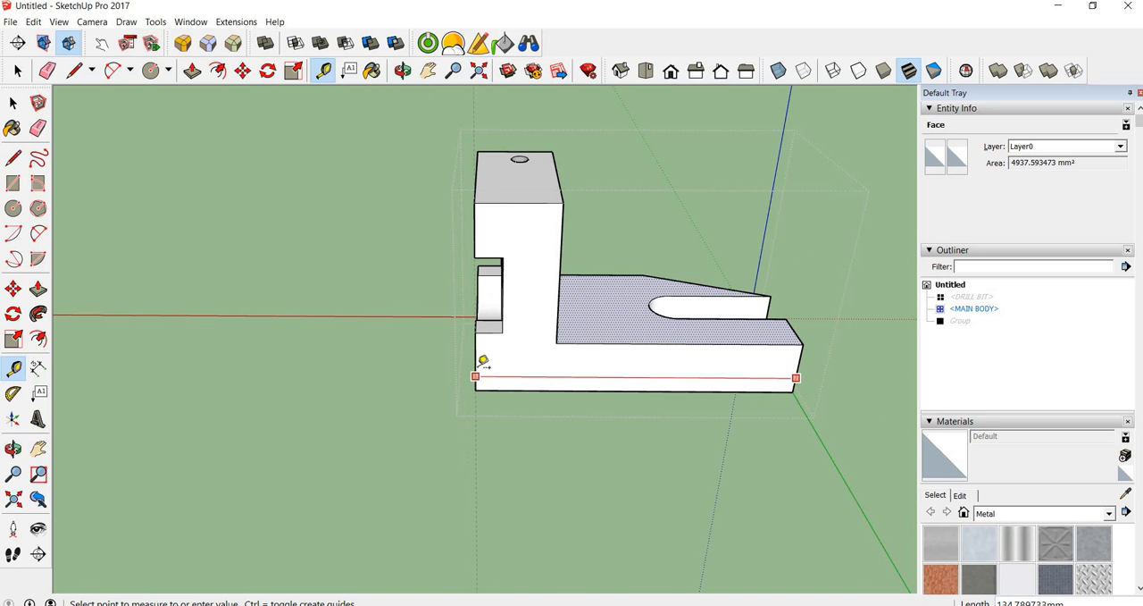
scroll(482, 359, "up", 3)
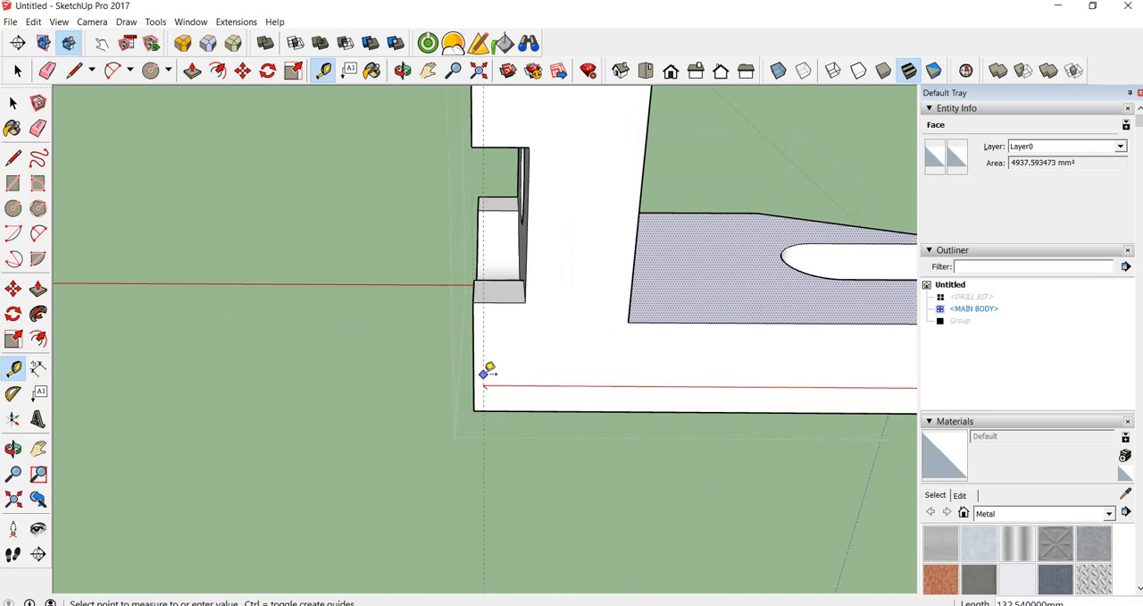
scroll(485, 370, "down", 1)
scroll(513, 378, "down", 2)
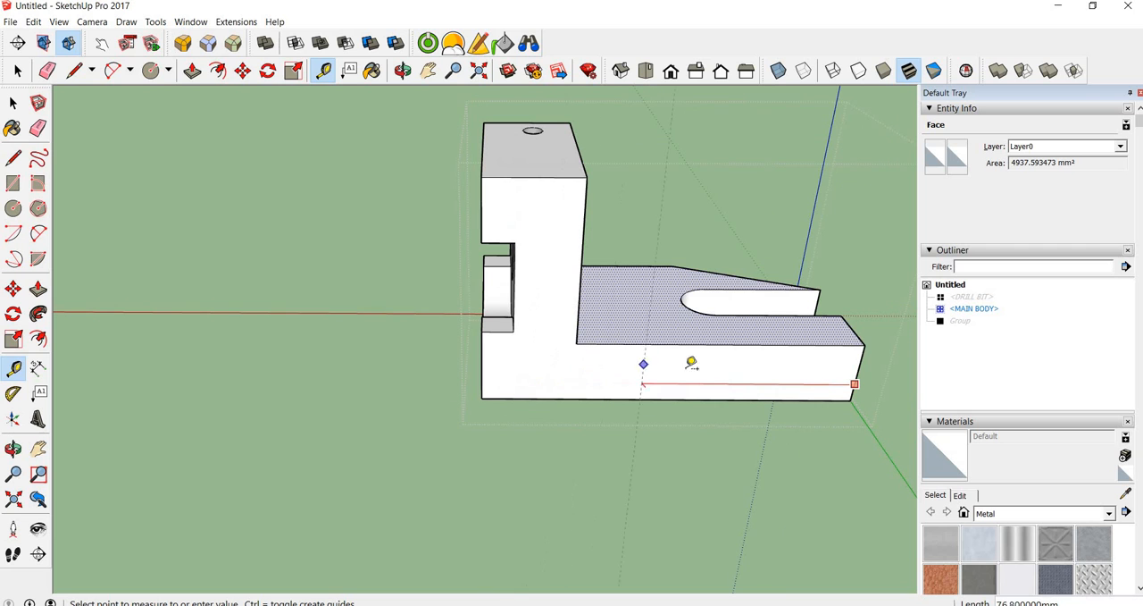
left_click(488, 371)
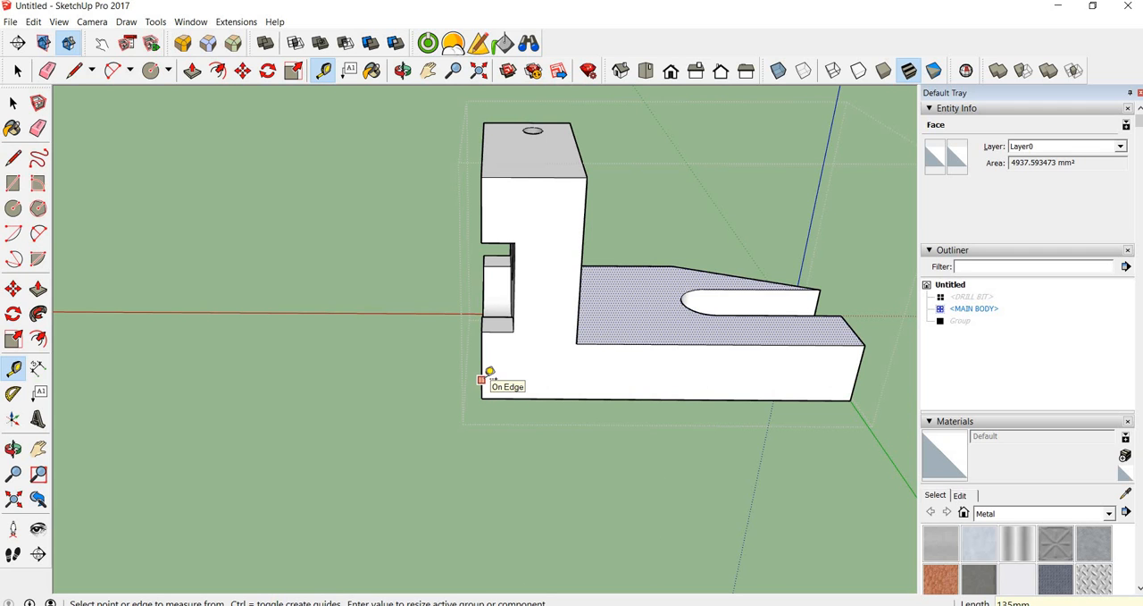
key("Return")
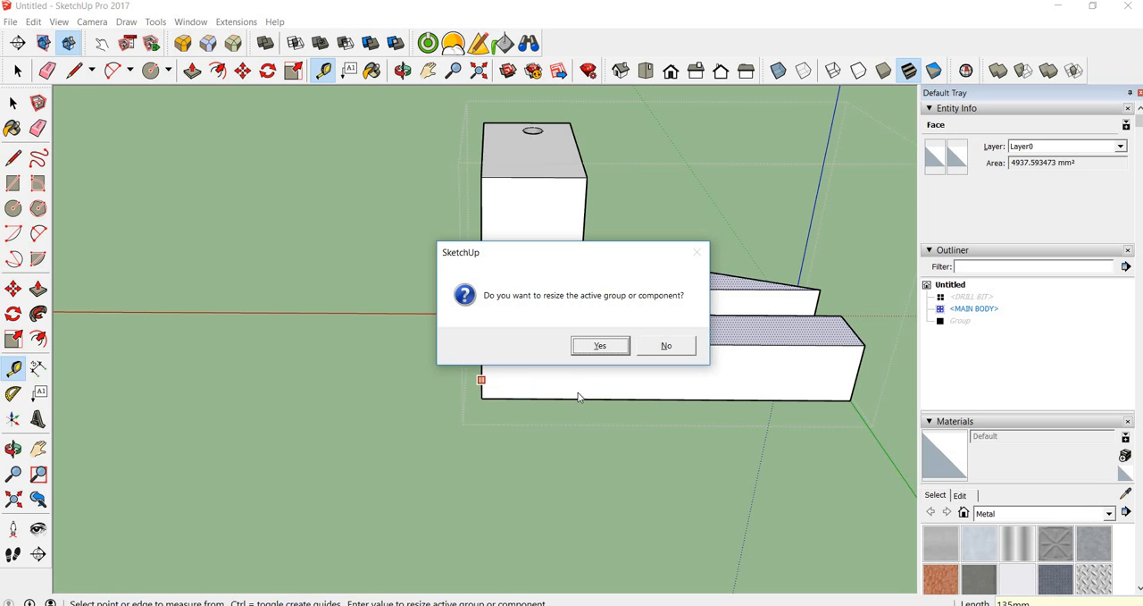
left_click(597, 346)
Measure the base's length again between its two end edges and close the MAIN BODY component
scroll(597, 342, "down", 3)
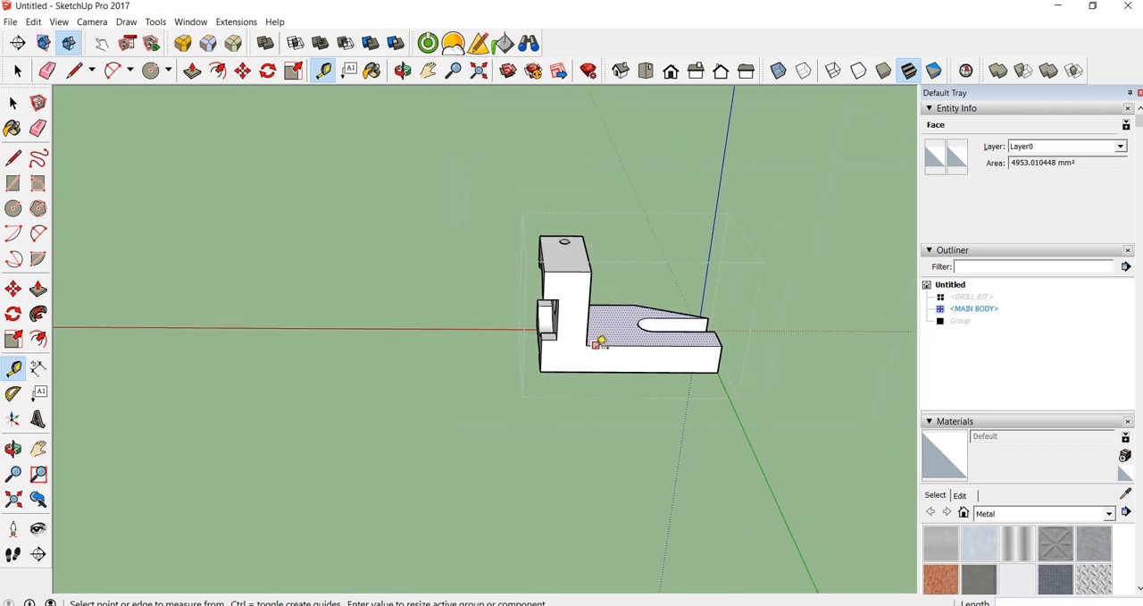
scroll(630, 356, "up", 3)
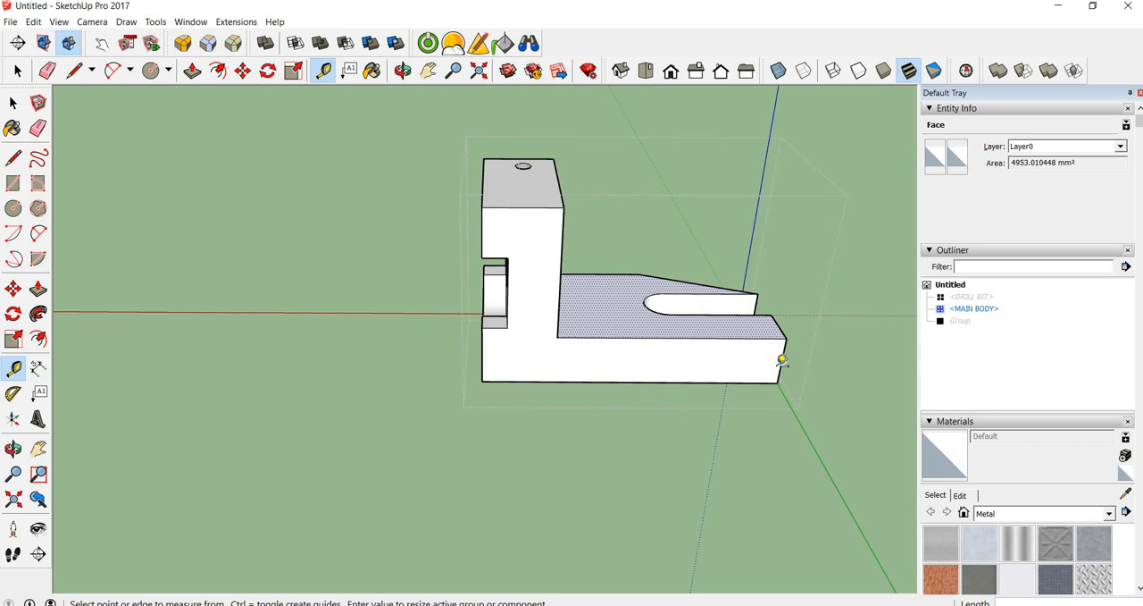
left_click(781, 360)
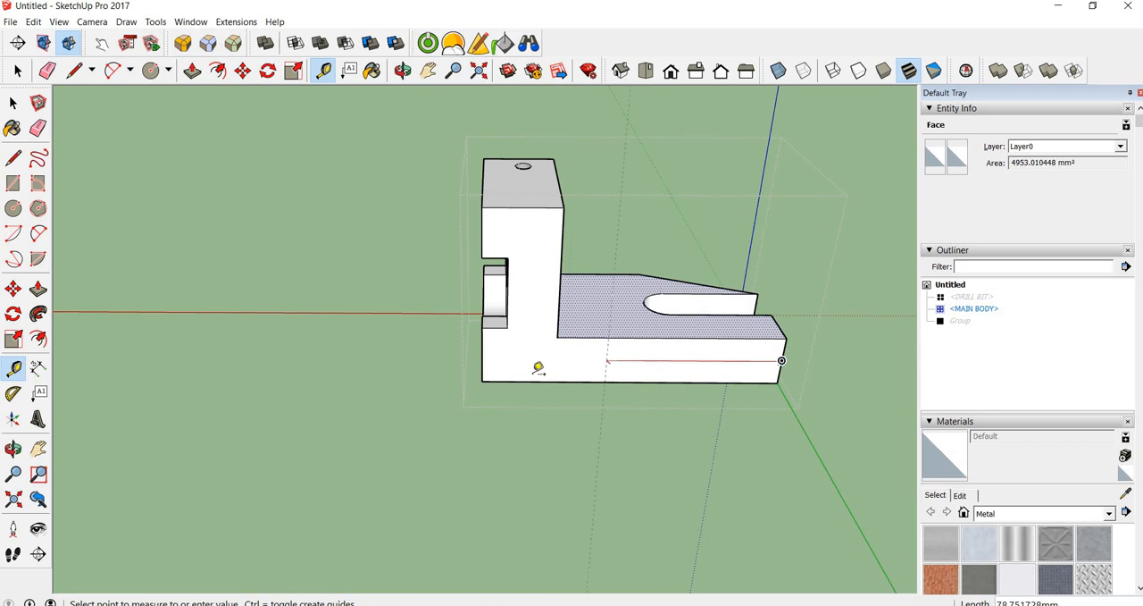
left_click(483, 357)
key("space")
left_click(372, 436)
Check the entity information of the MAIN BODY component, clear the selection and examine the resized bracket
scroll(572, 362, "down", 10)
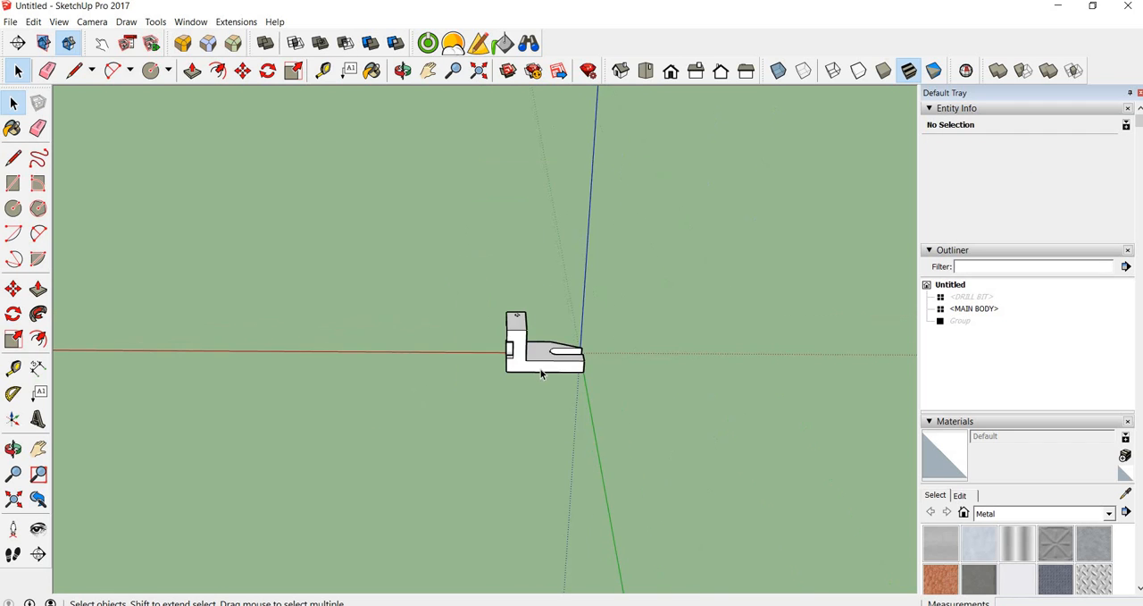
scroll(534, 374, "up", 6)
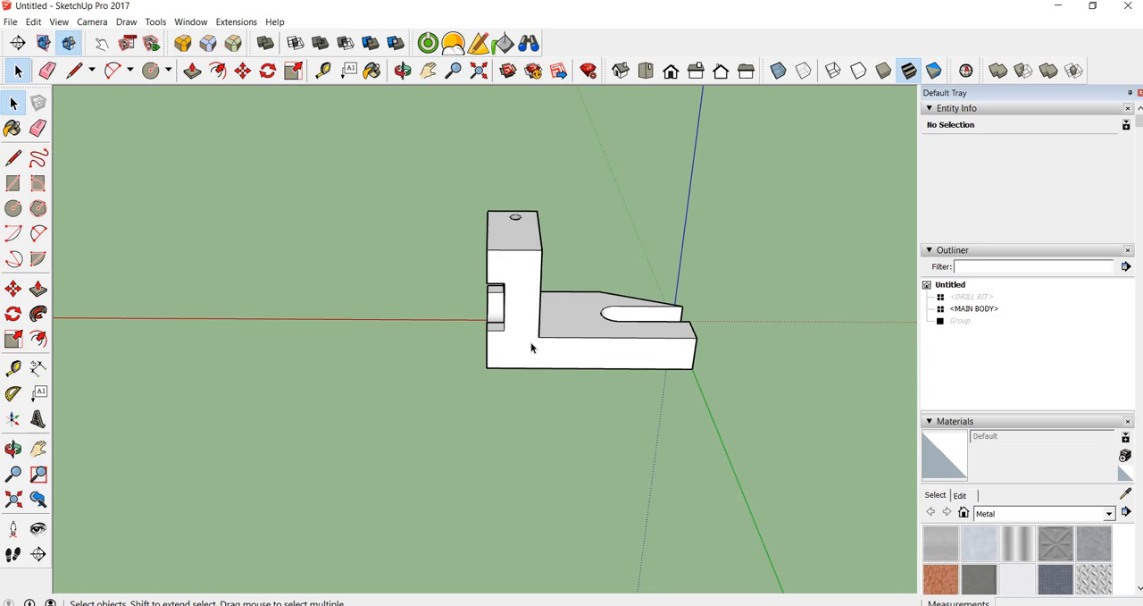
left_click(531, 348)
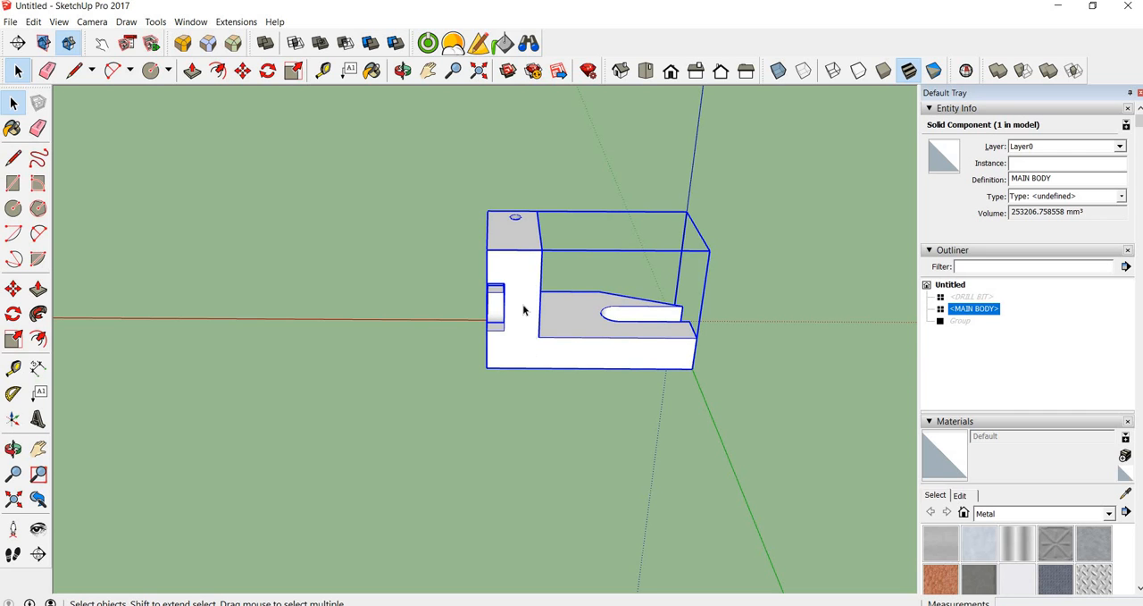
left_click(358, 293)
scroll(357, 293, "down", 2)
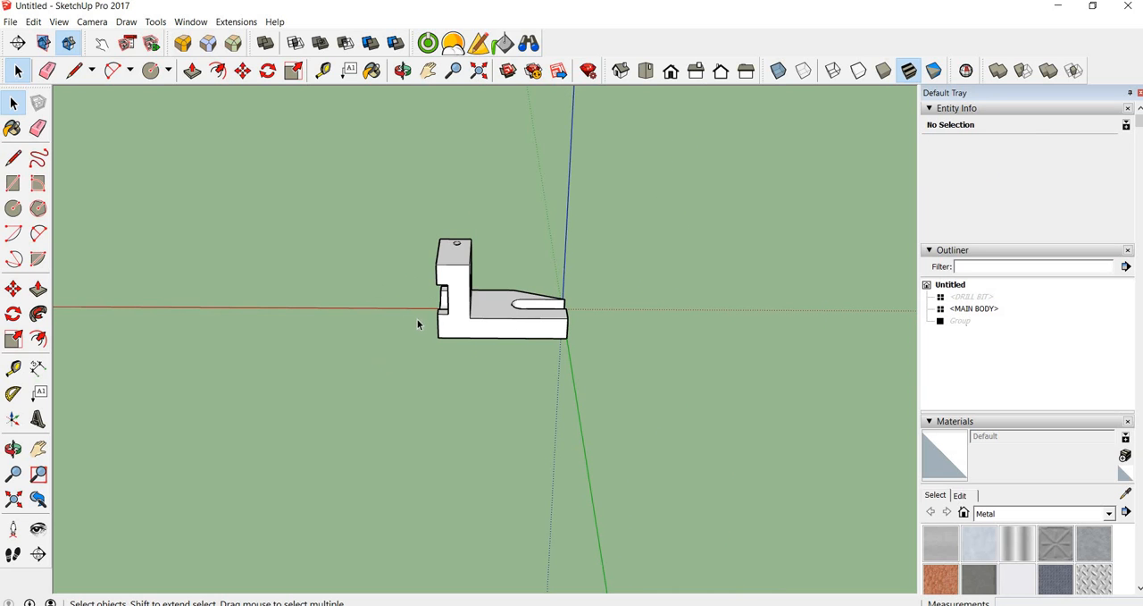
scroll(461, 312, "up", 5)
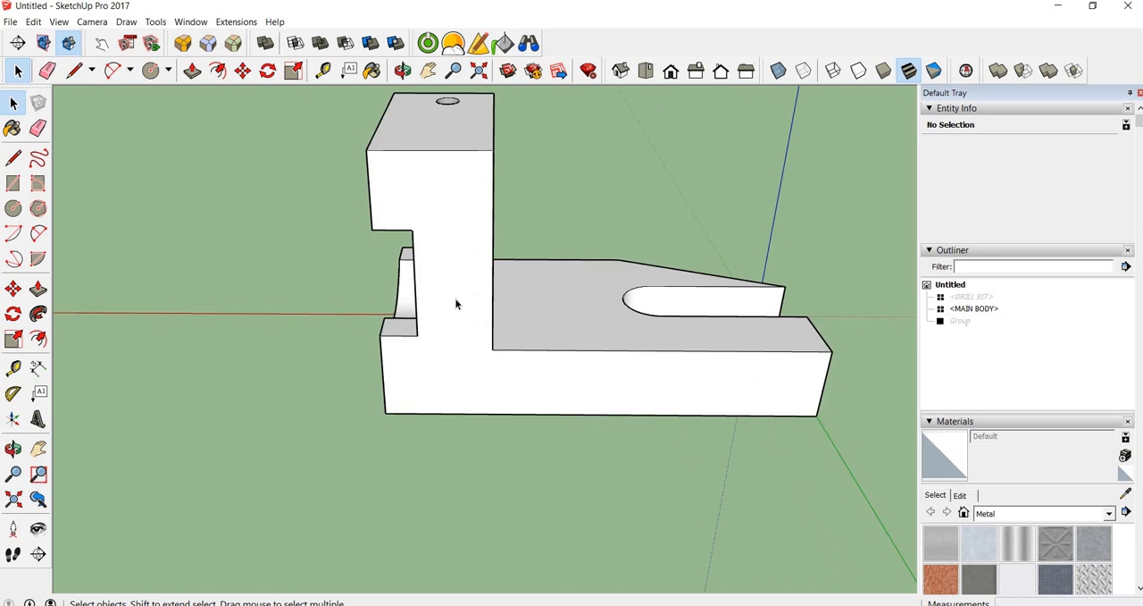
Measure the radius of the round hole in the upright's notched face, from its centre to the rim
scroll(411, 253, "down", 3)
middle_click_drag(411, 256, 470, 221)
scroll(447, 369, "up", 4)
scroll(468, 223, "up", 3)
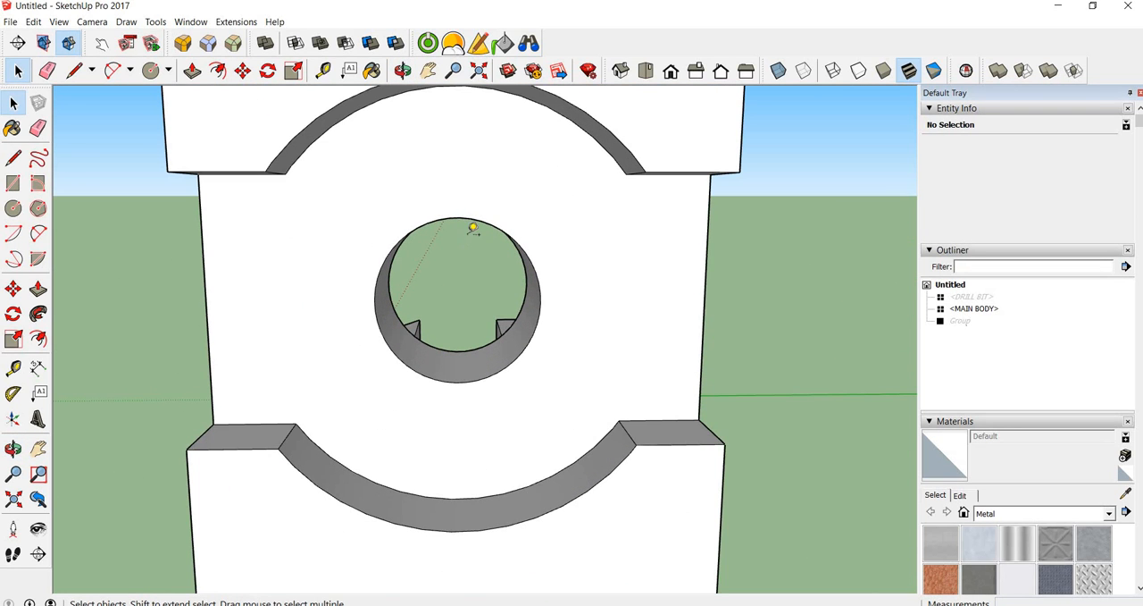
key("t")
left_click(457, 300)
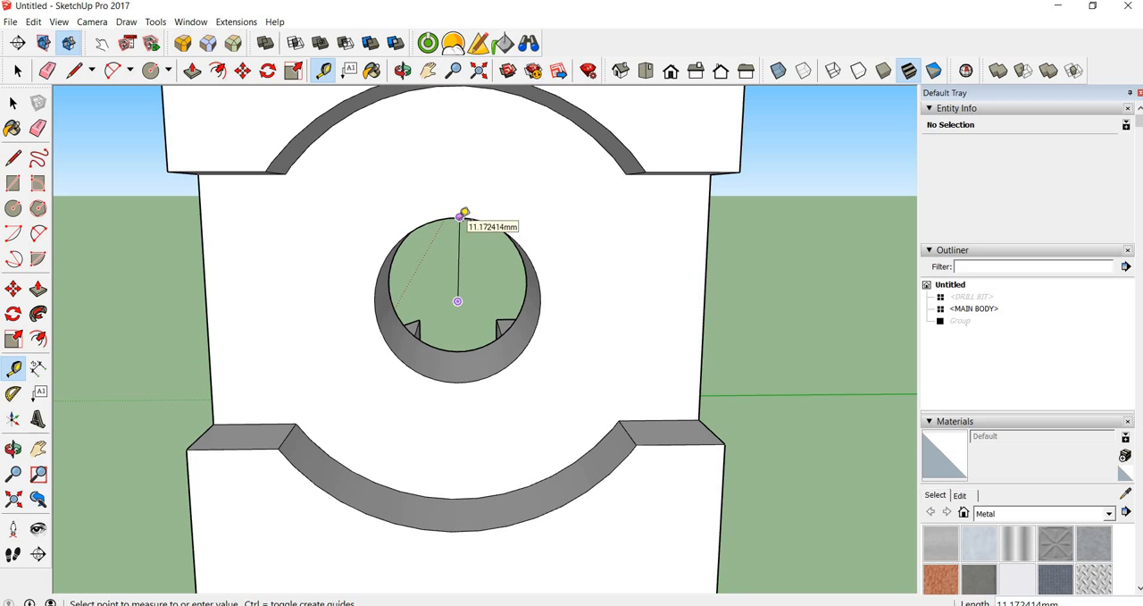
middle_click_drag(467, 140, 461, 259)
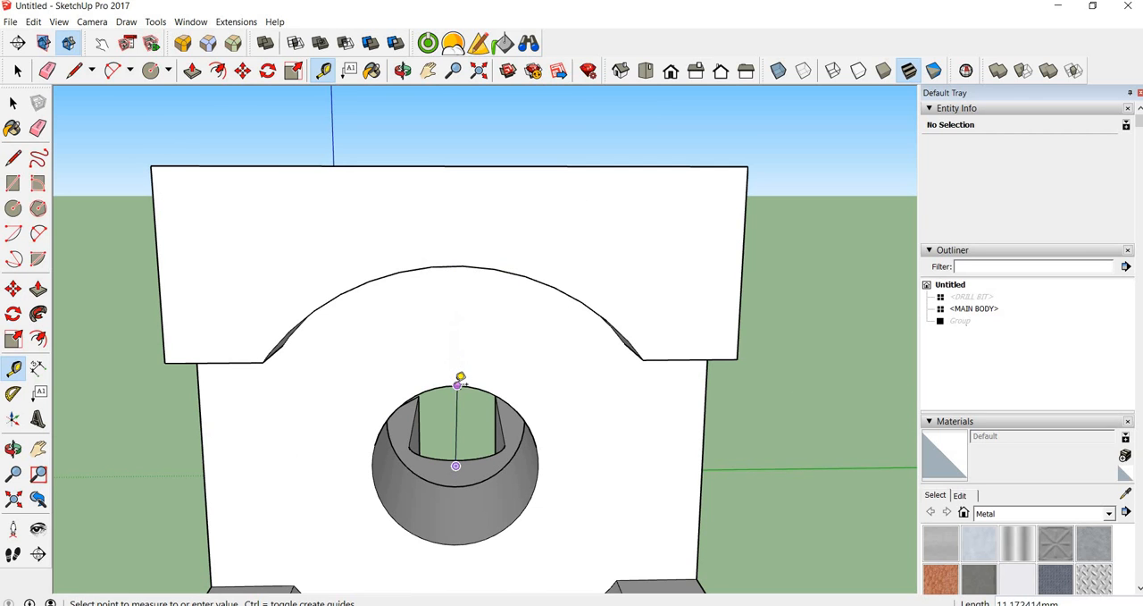
left_click(456, 384)
Measure the length of the recess under the base, from the base's end corner to the recess step
scroll(429, 396, "down", 6)
middle_click_drag(390, 413, 631, 463)
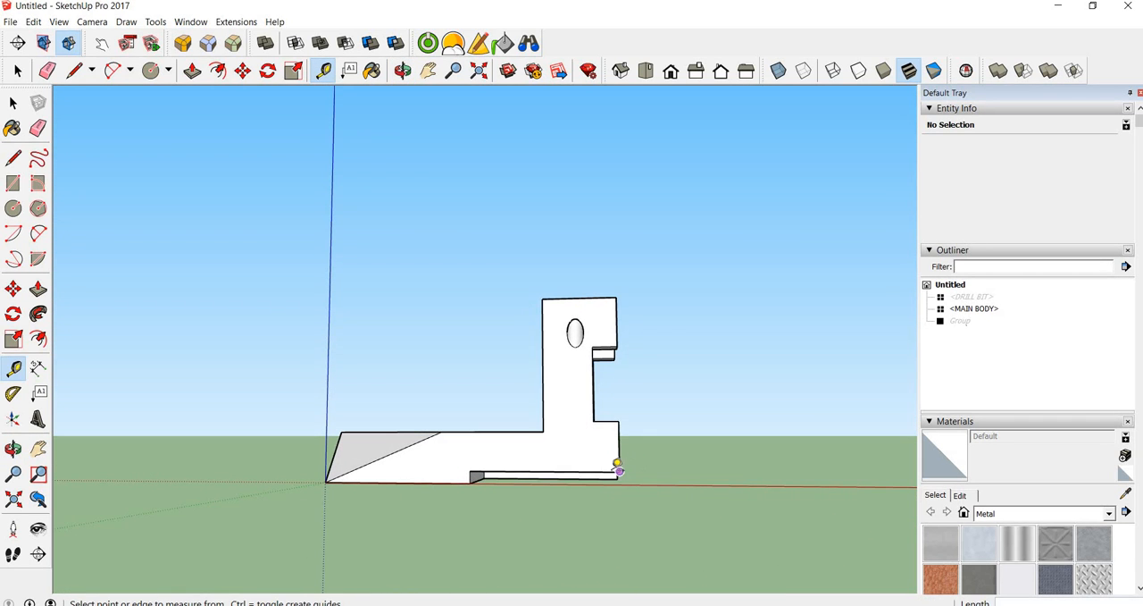
left_click(620, 469)
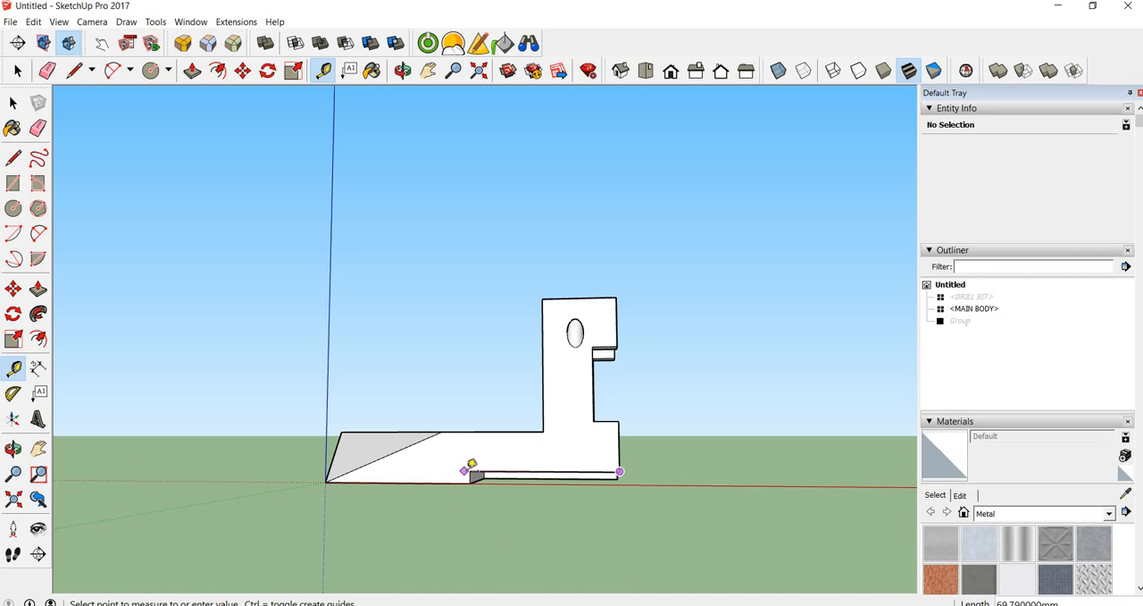
scroll(473, 462, "up", 5)
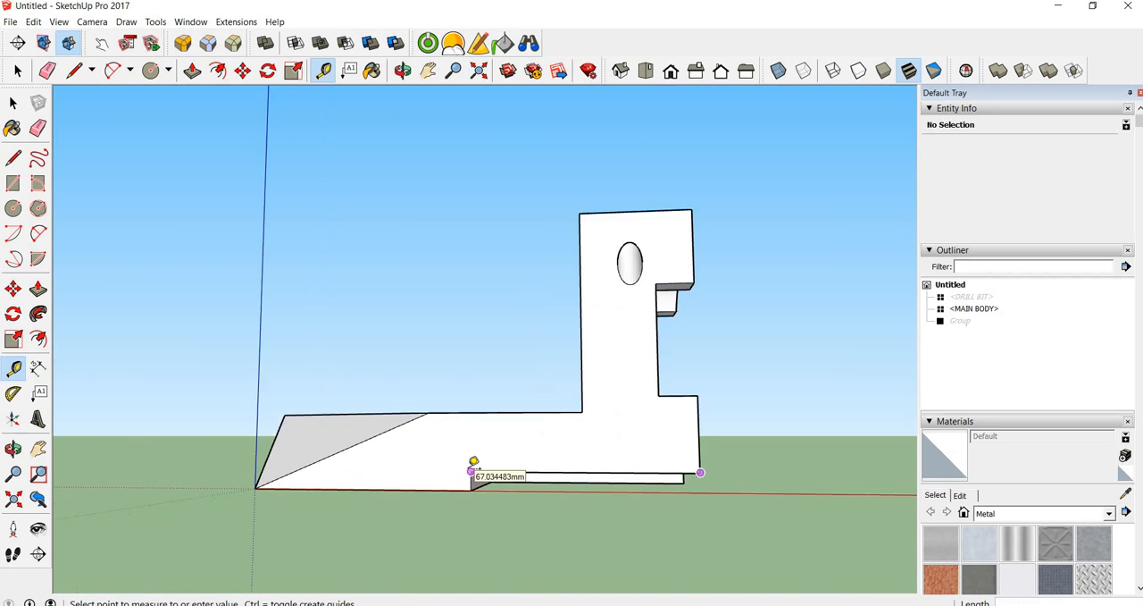
middle_click_drag(502, 464, 546, 306)
middle_click_drag(649, 271, 610, 306)
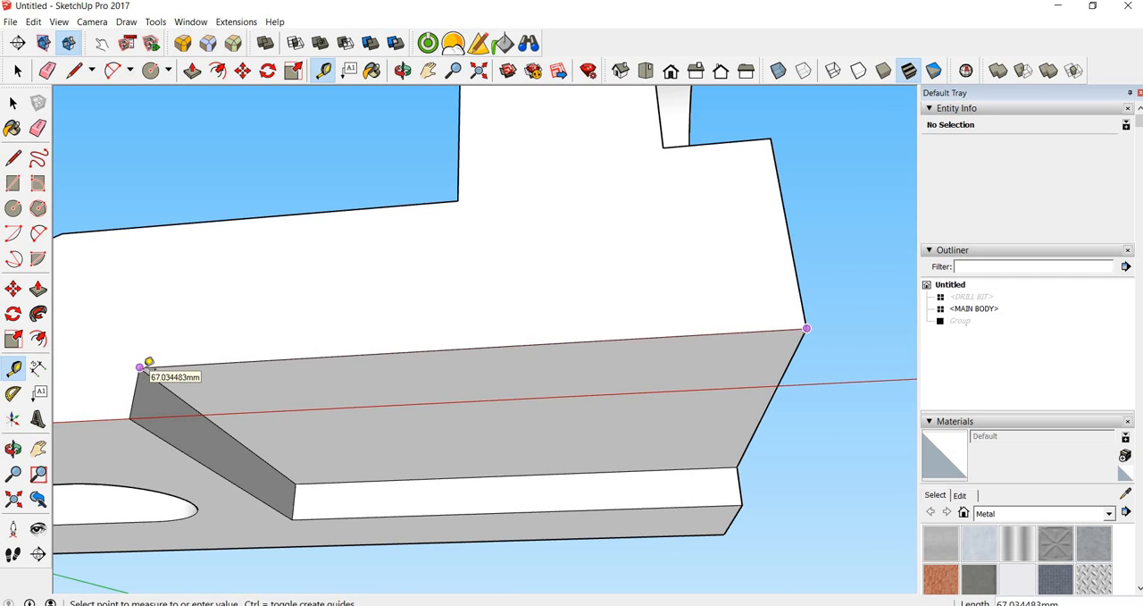
left_click(141, 367)
scroll(204, 352, "down", 6)
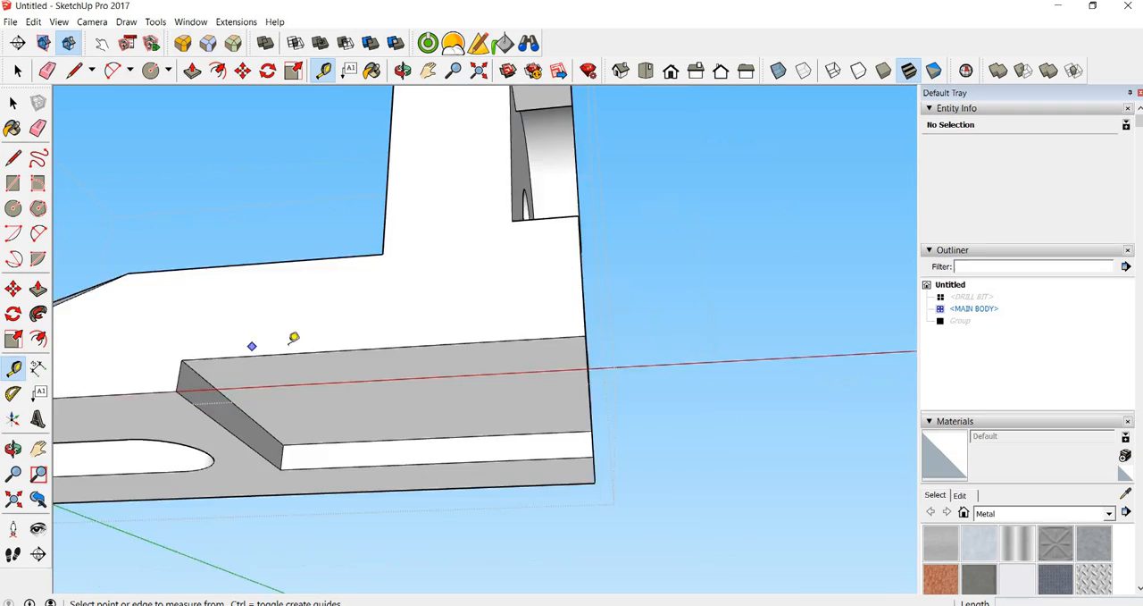
left_click(423, 340)
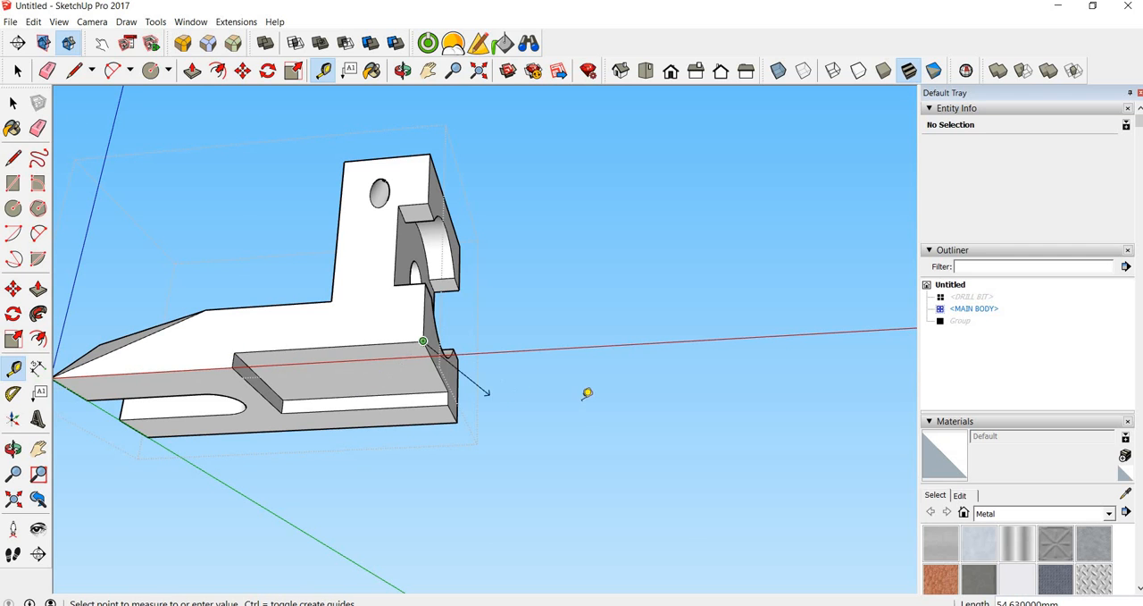
key("space")
scroll(551, 362, "down", 2)
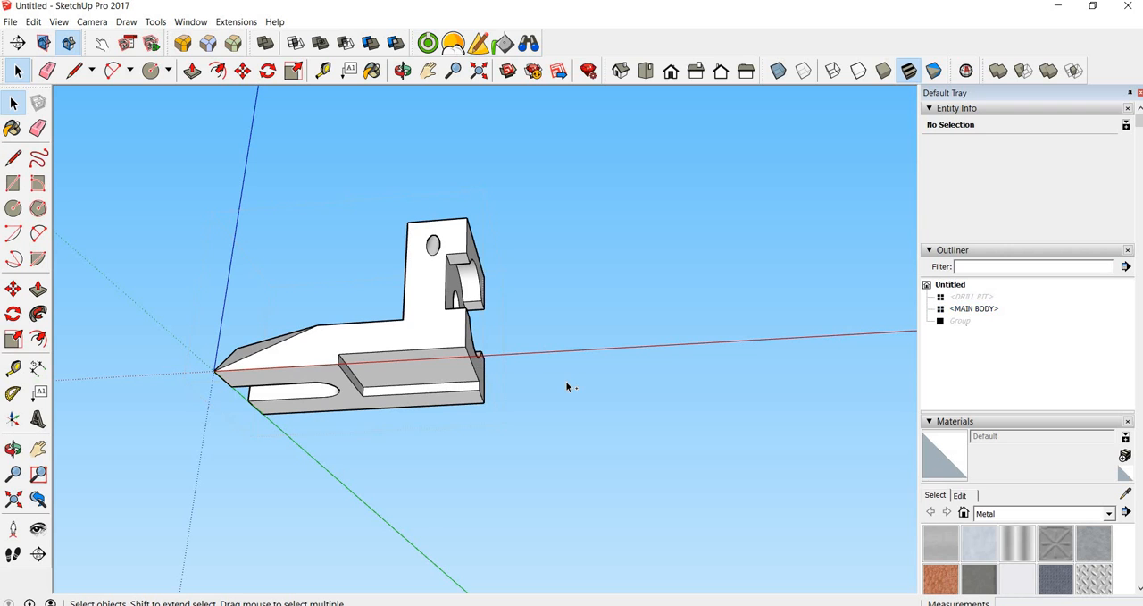
Undo the removal of the extra component and redo it
middle_click_drag(528, 334, 520, 366)
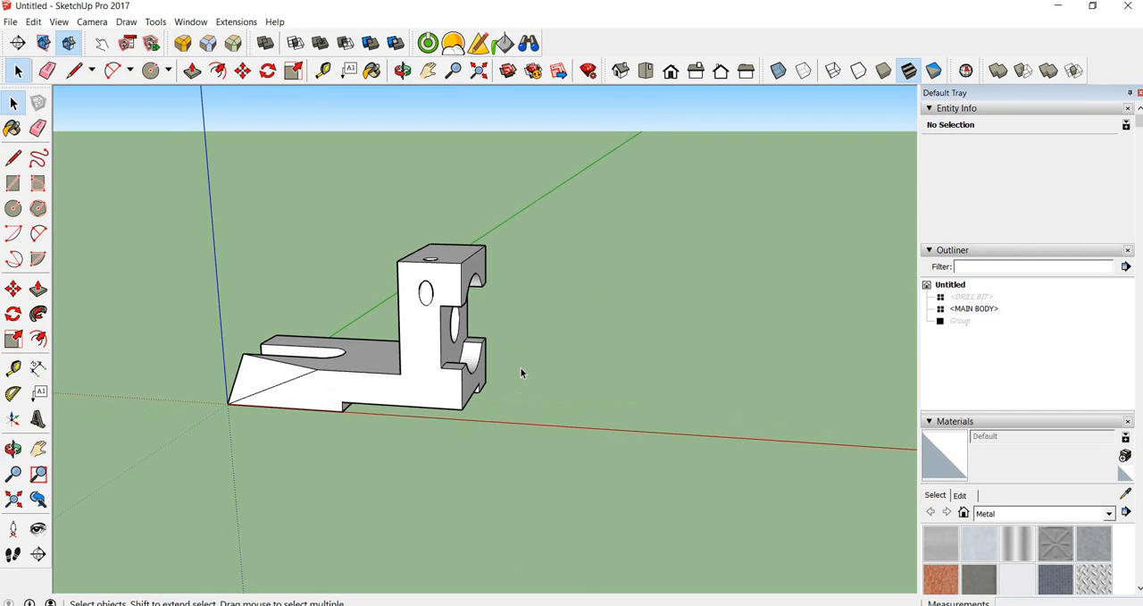
key("ctrl+z")
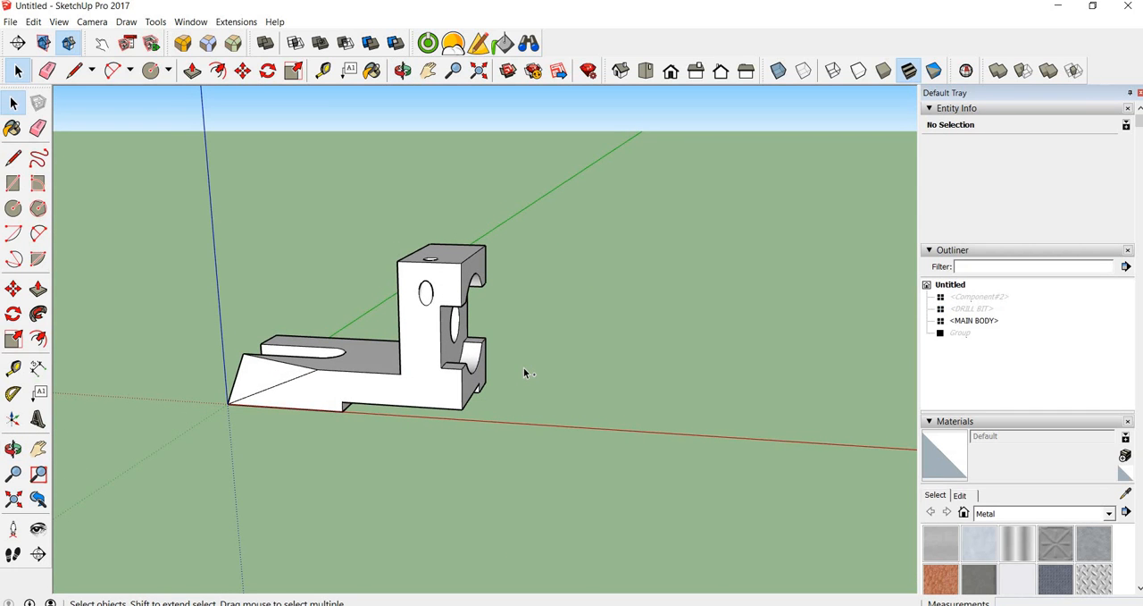
key("ctrl+y")
scroll(345, 366, "up", 3)
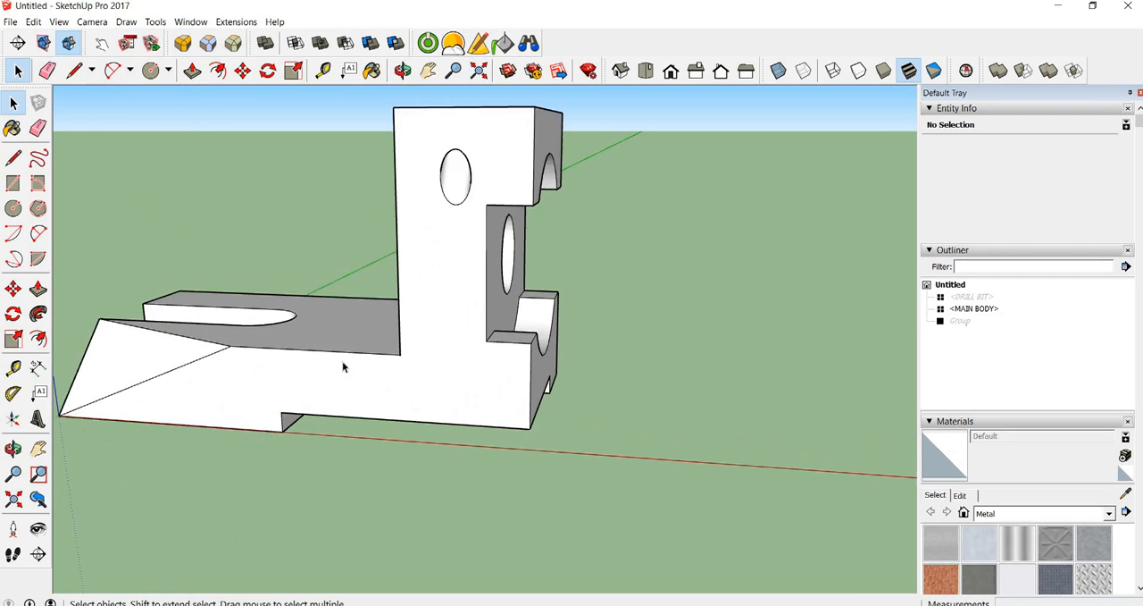
scroll(345, 366, "down", 2)
middle_click_drag(345, 365, 457, 366)
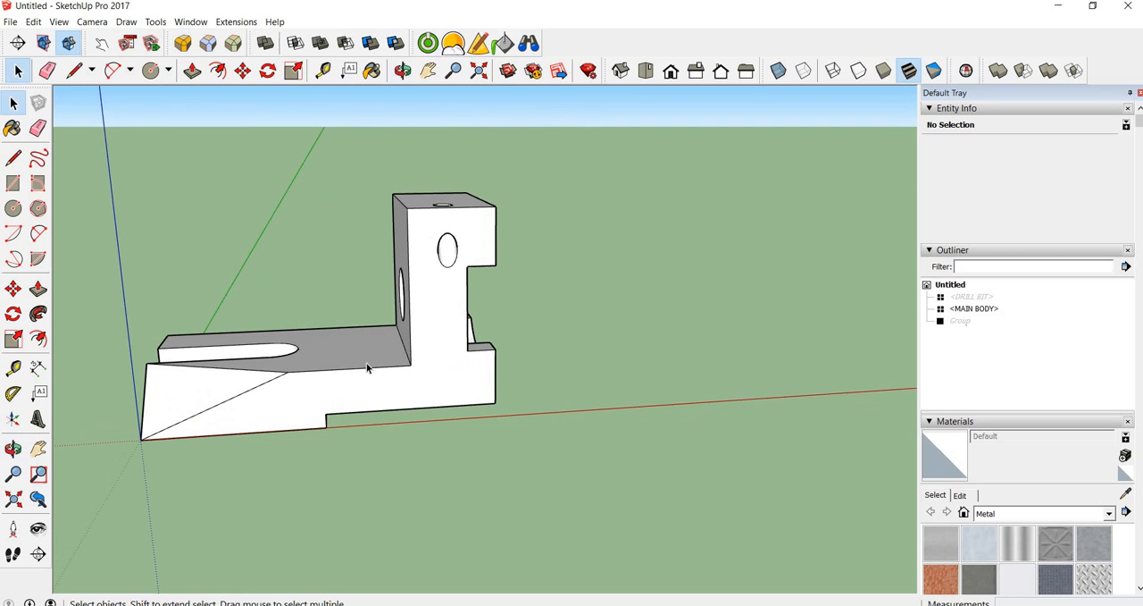
Set the model's length units to metres
left_click(190, 21)
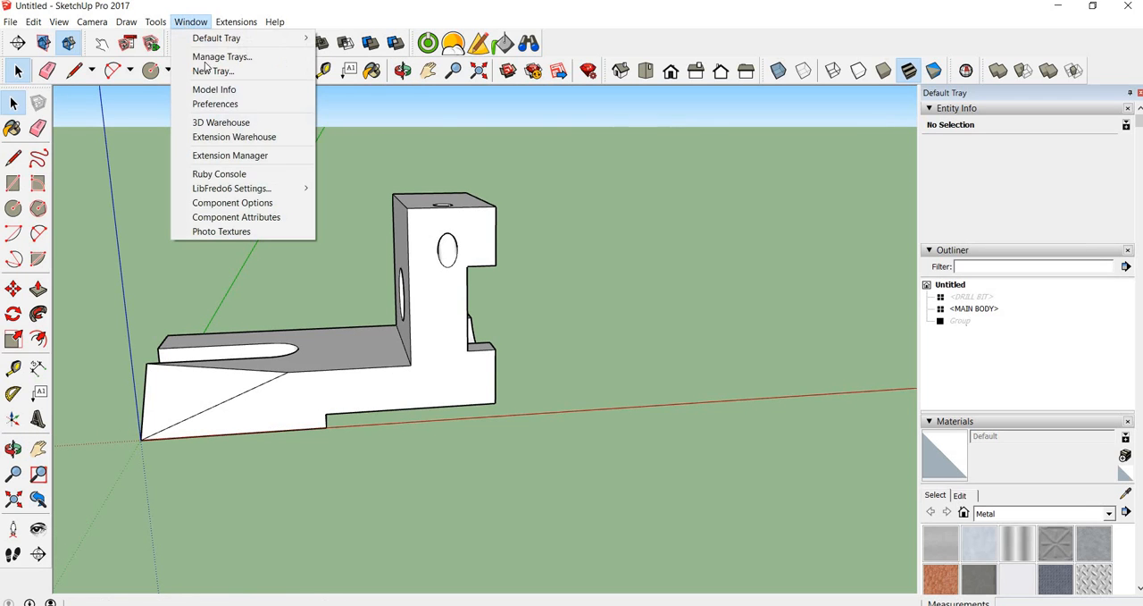
left_click(213, 91)
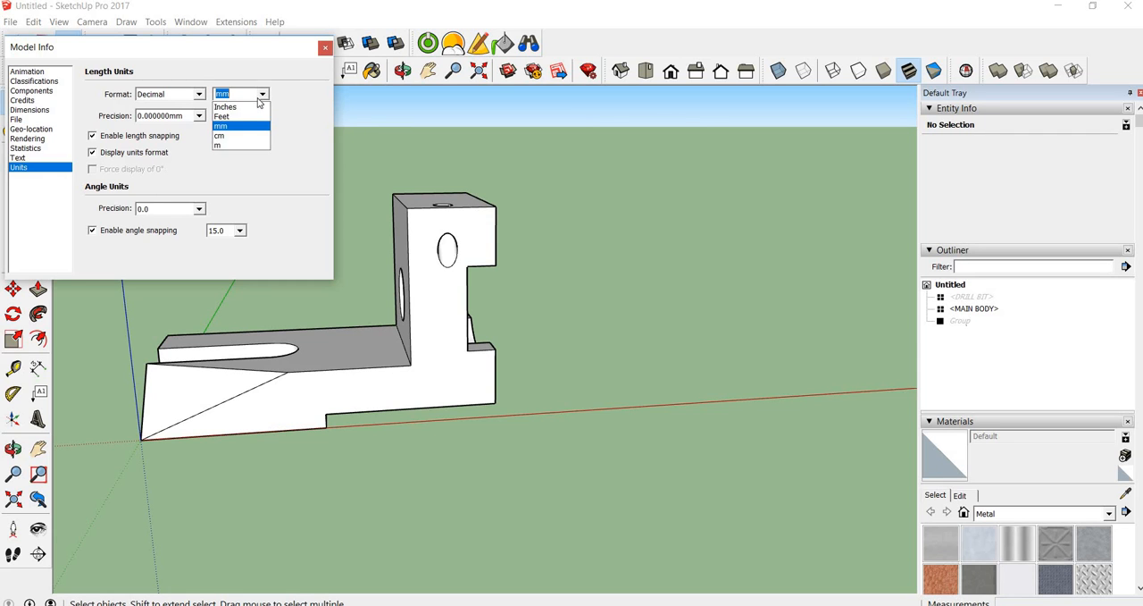
left_click(225, 146)
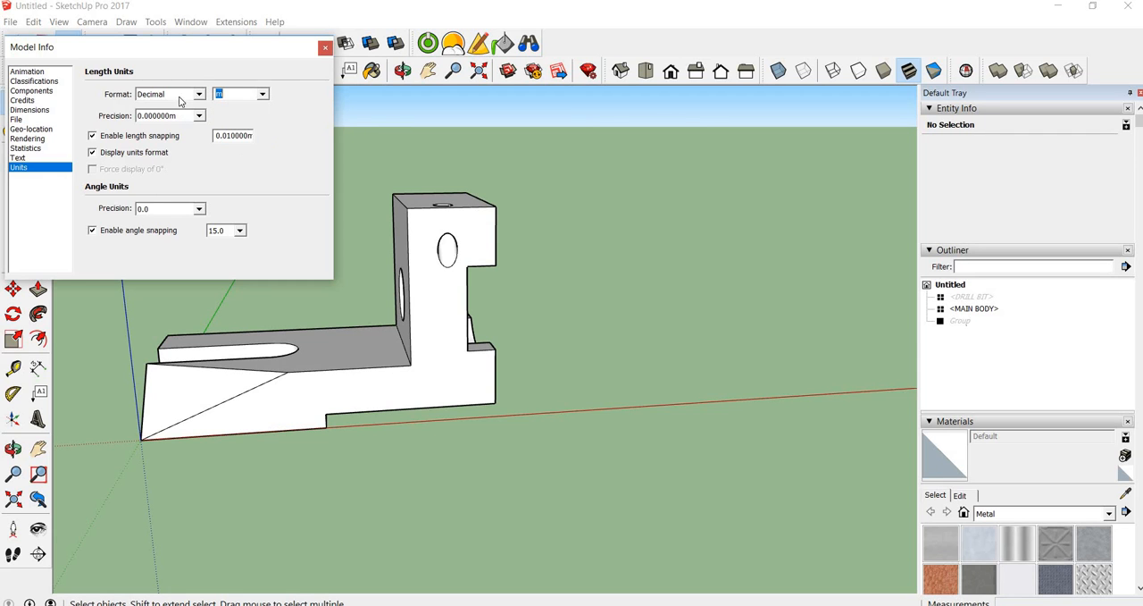
left_click(325, 49)
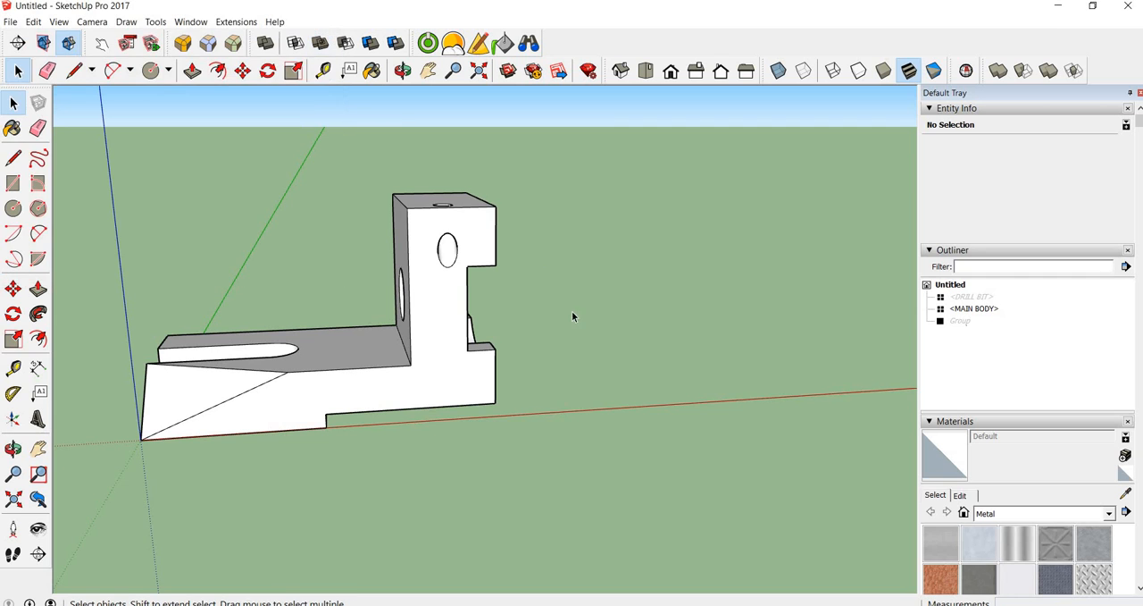
Measure the underside recess again in metres, from the base's end corner to the recess step
key("t")
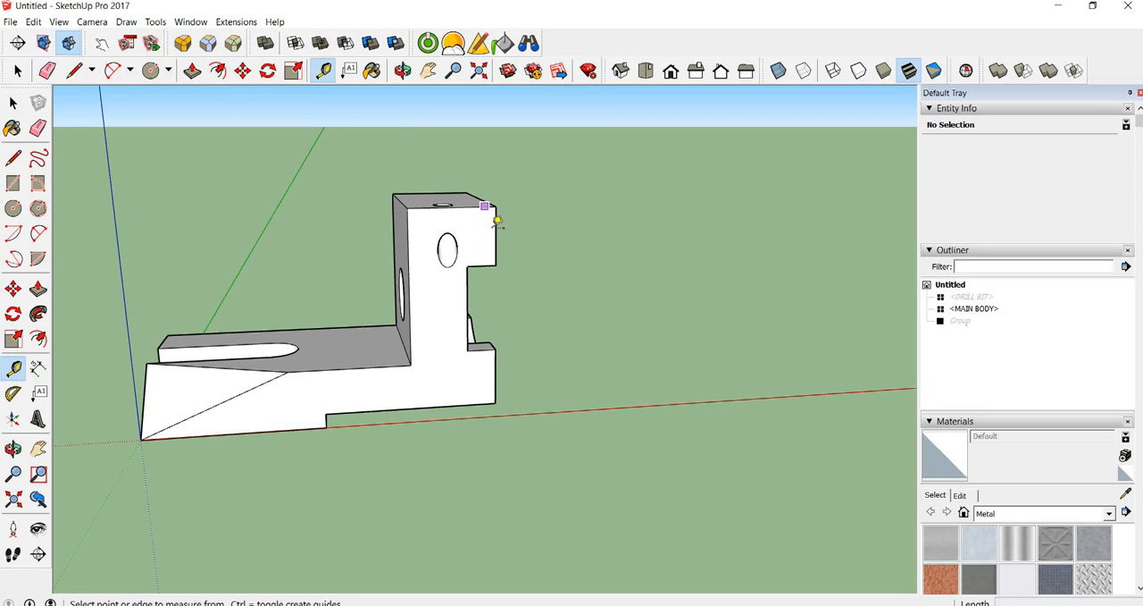
left_click(495, 402)
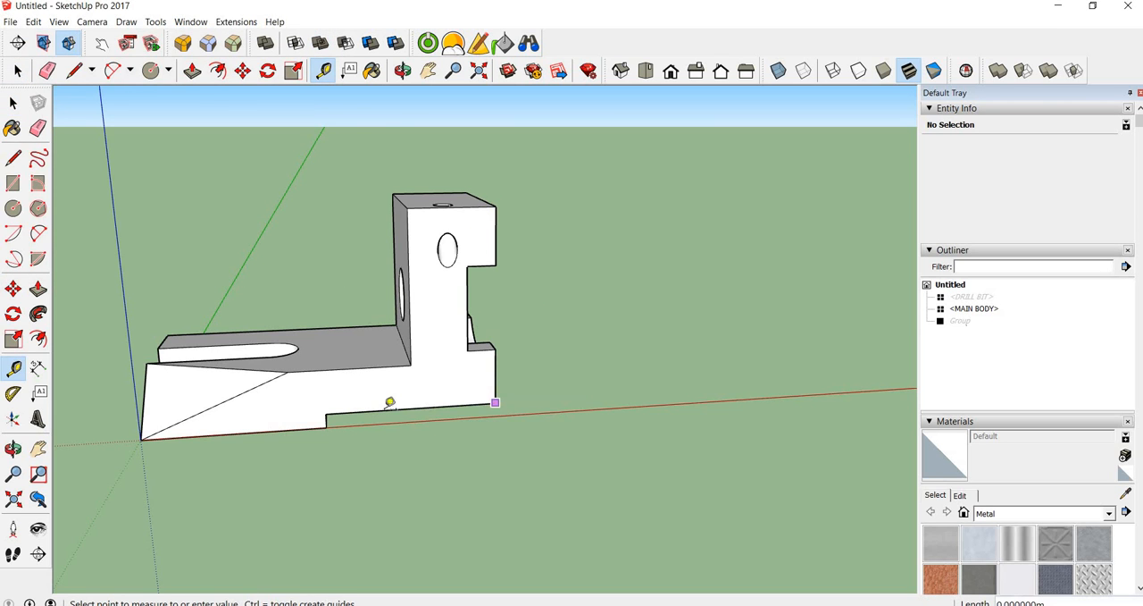
left_click(330, 411)
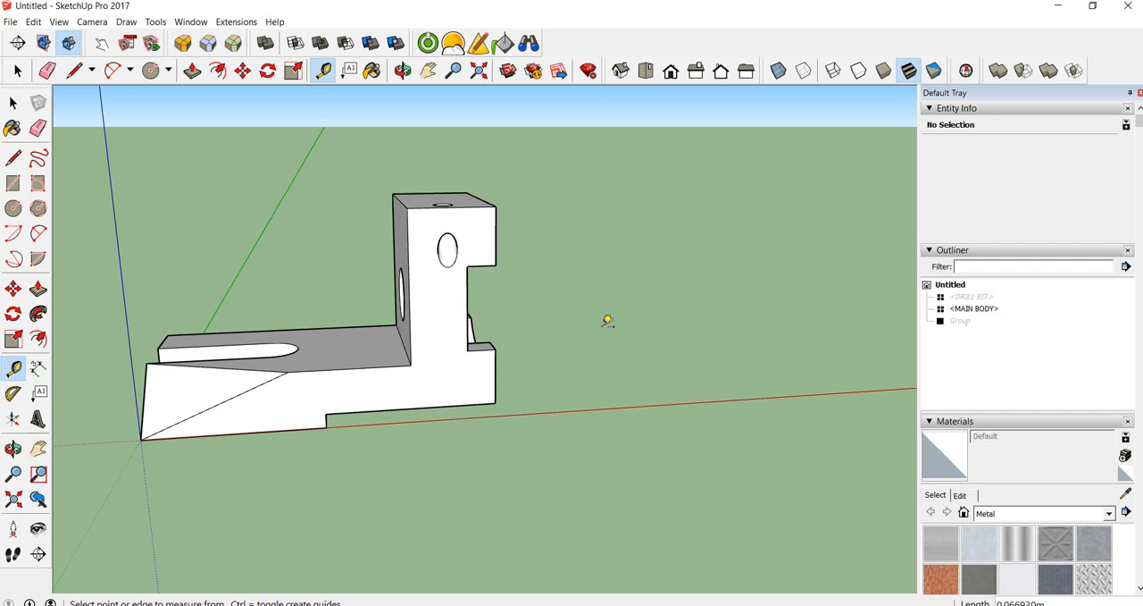
key("space")
Examine the finished bracket from both long sides and from above its notched end
middle_click_drag(347, 336, 546, 319)
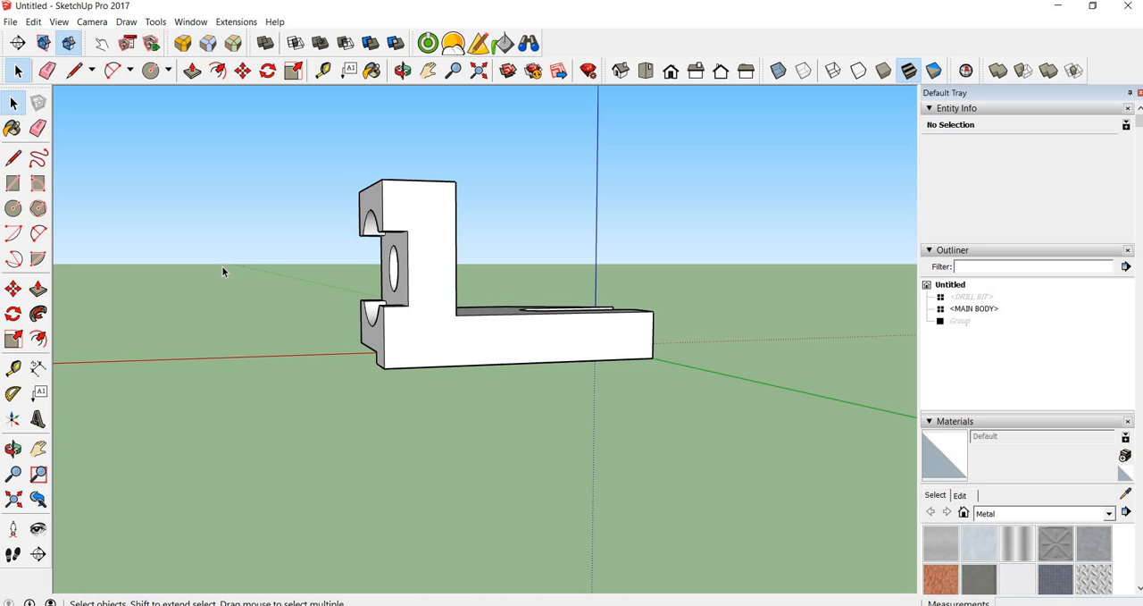
scroll(243, 251, "down", 2)
scroll(377, 284, "up", 3)
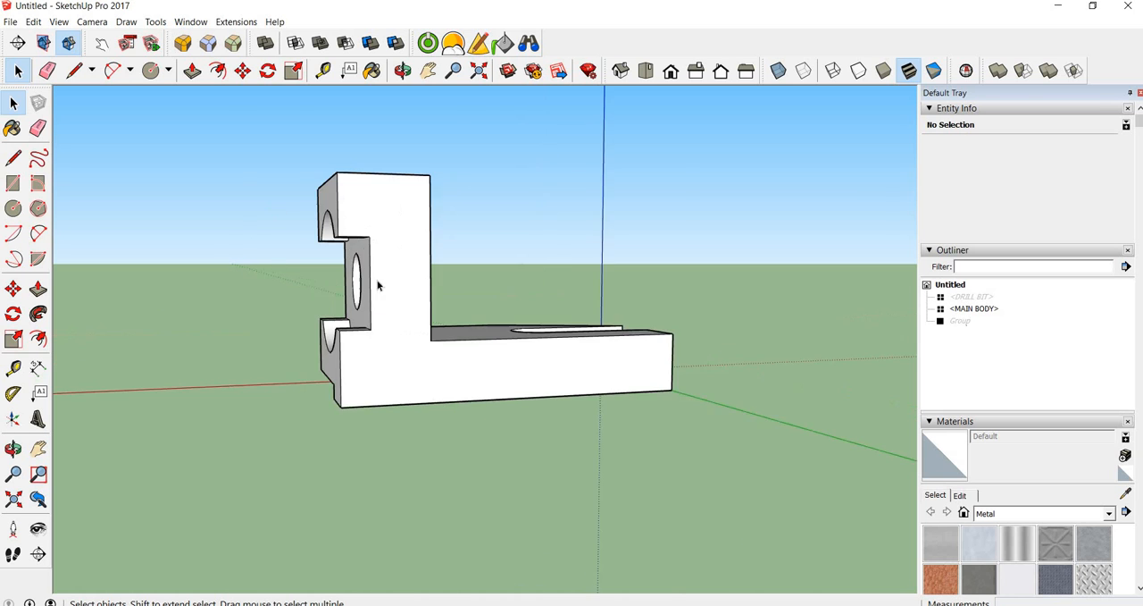
middle_click_drag(273, 201, 500, 284)
middle_click_drag(568, 317, 559, 247, "shift")
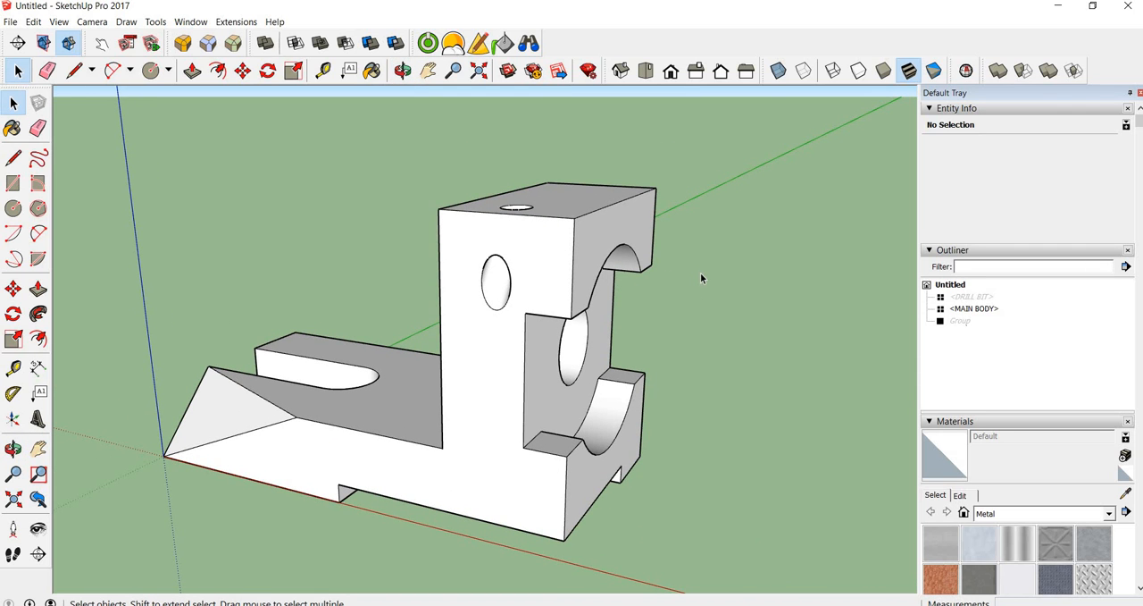
middle_click_drag(704, 263, 622, 307)
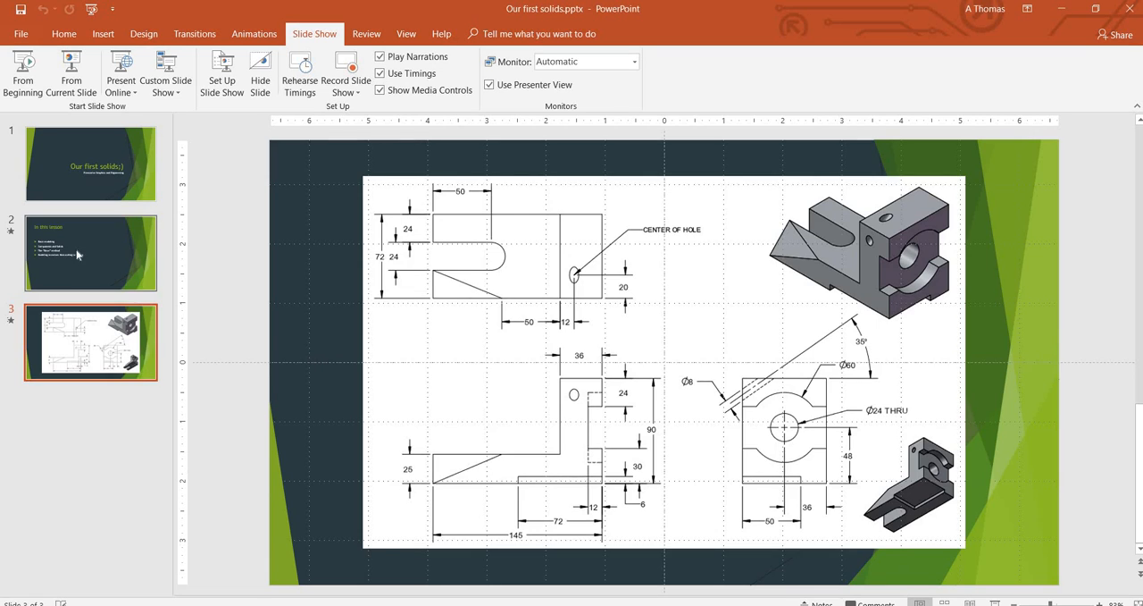
left_click(76, 249)
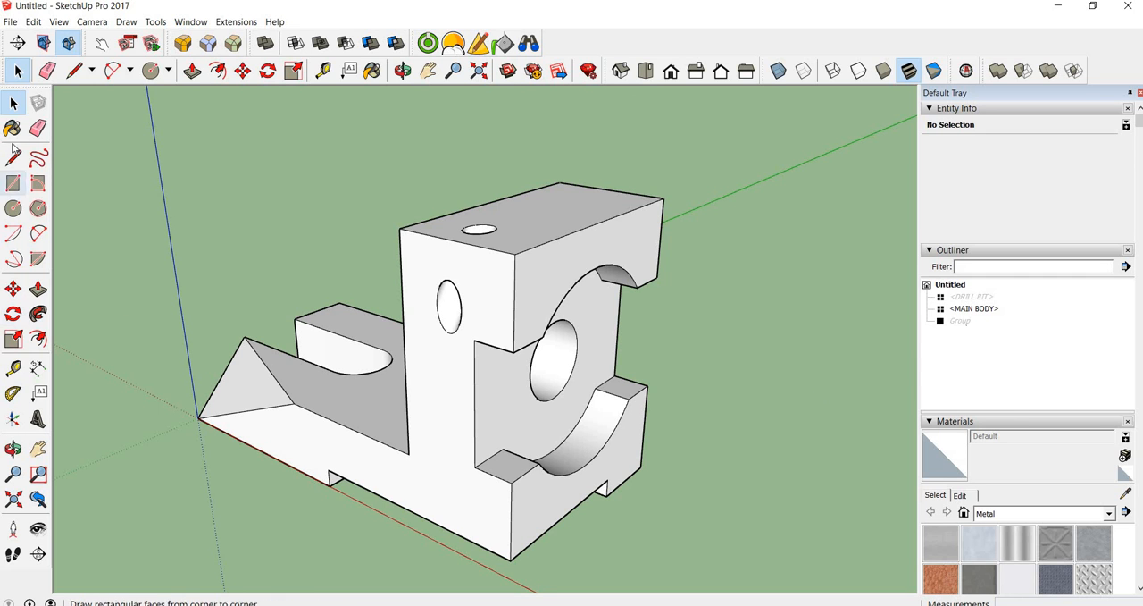
Paint the MAIN BODY component with the Aluminum material from the Metal collection
left_click(424, 261)
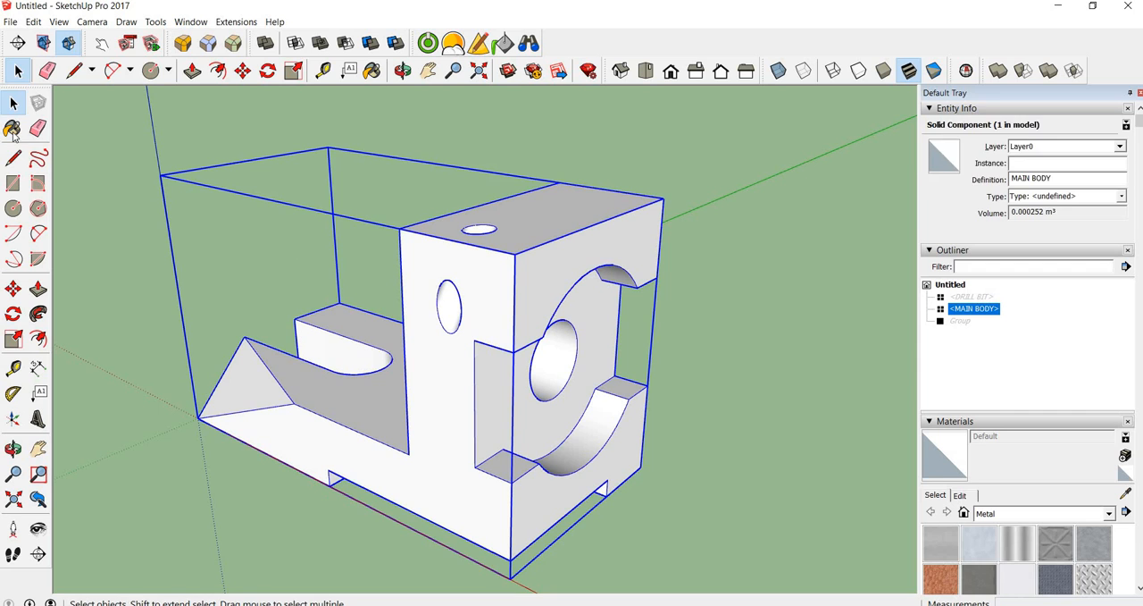
key("b")
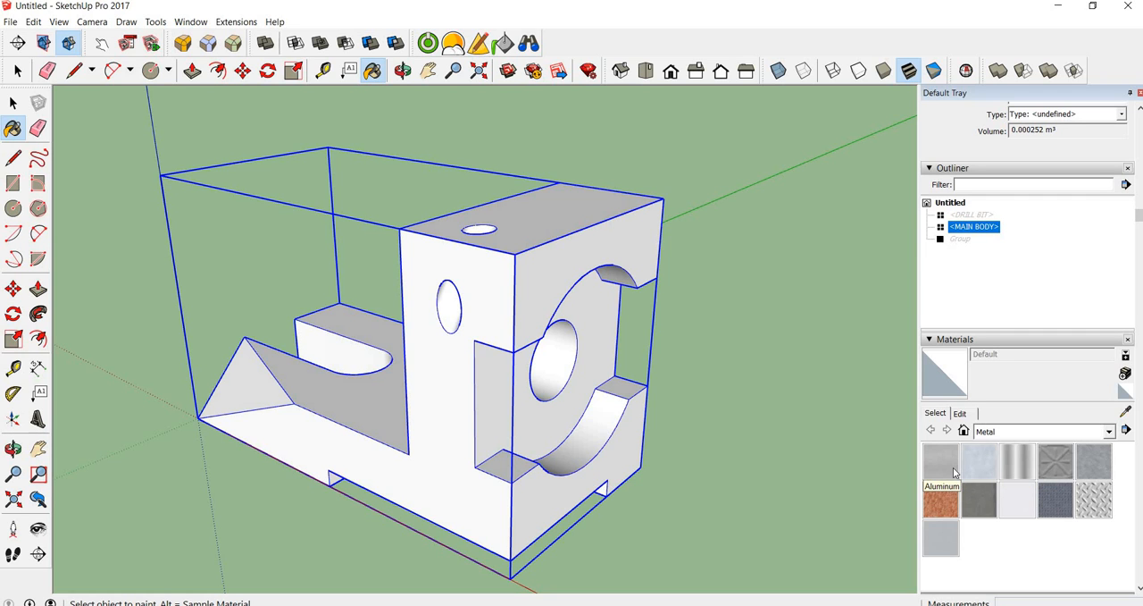
left_click(952, 471)
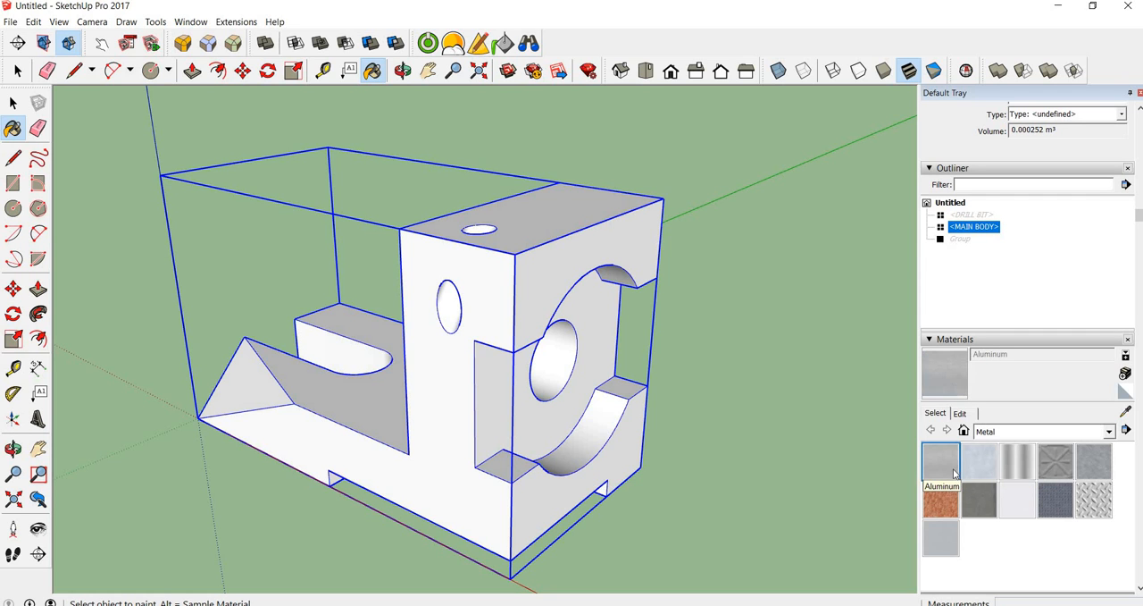
left_click(631, 248)
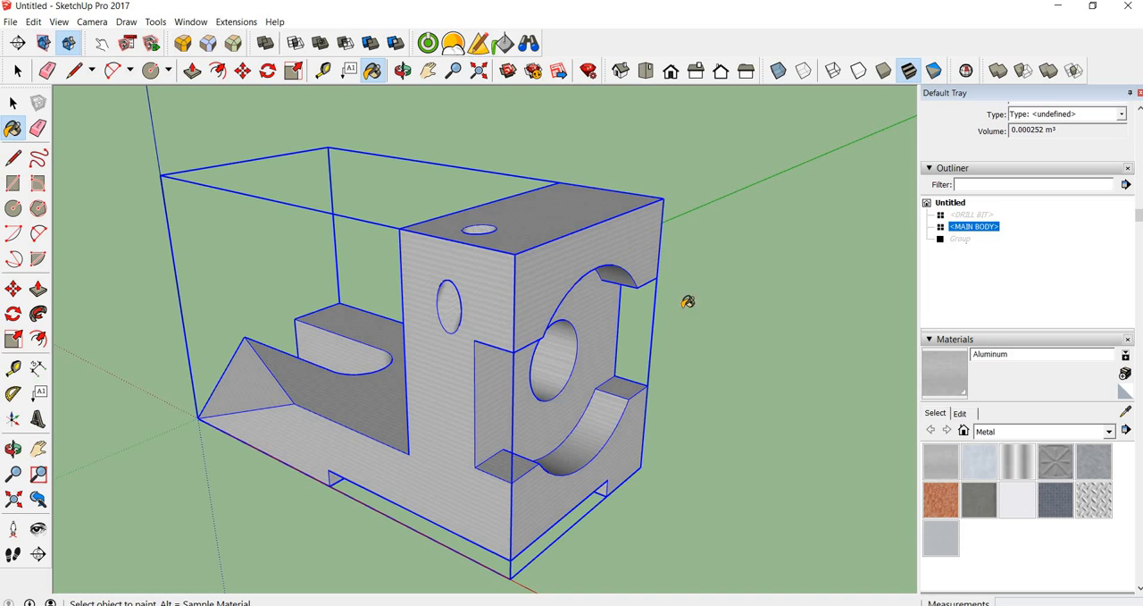
Examine the scale of the Aluminum texture on the bracket's faces close up and from a distance
scroll(465, 363, "up", 10)
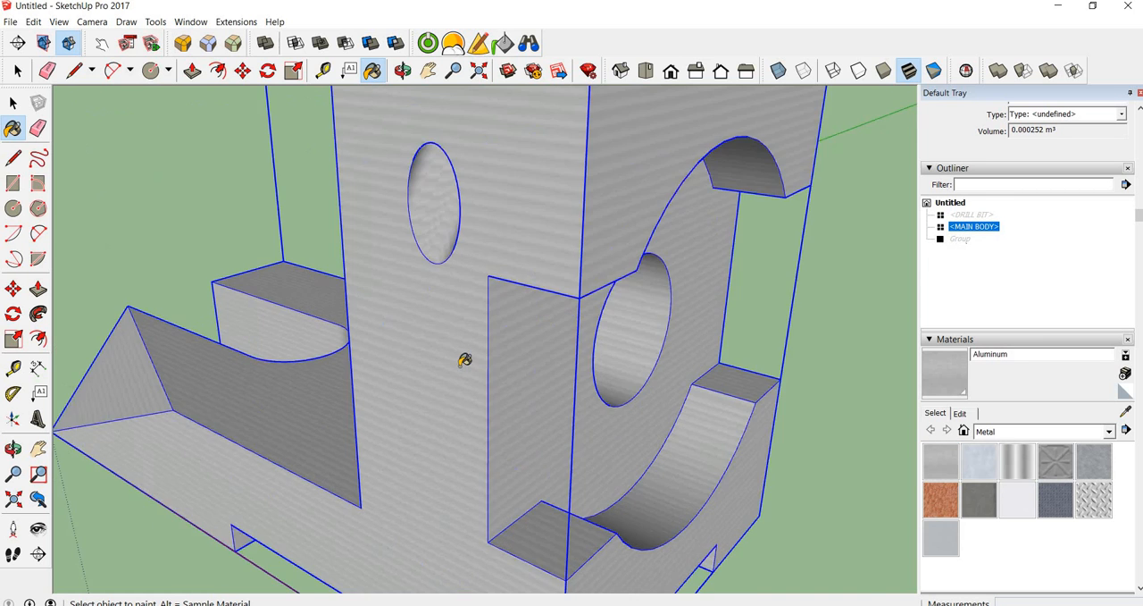
scroll(482, 337, "up", 5)
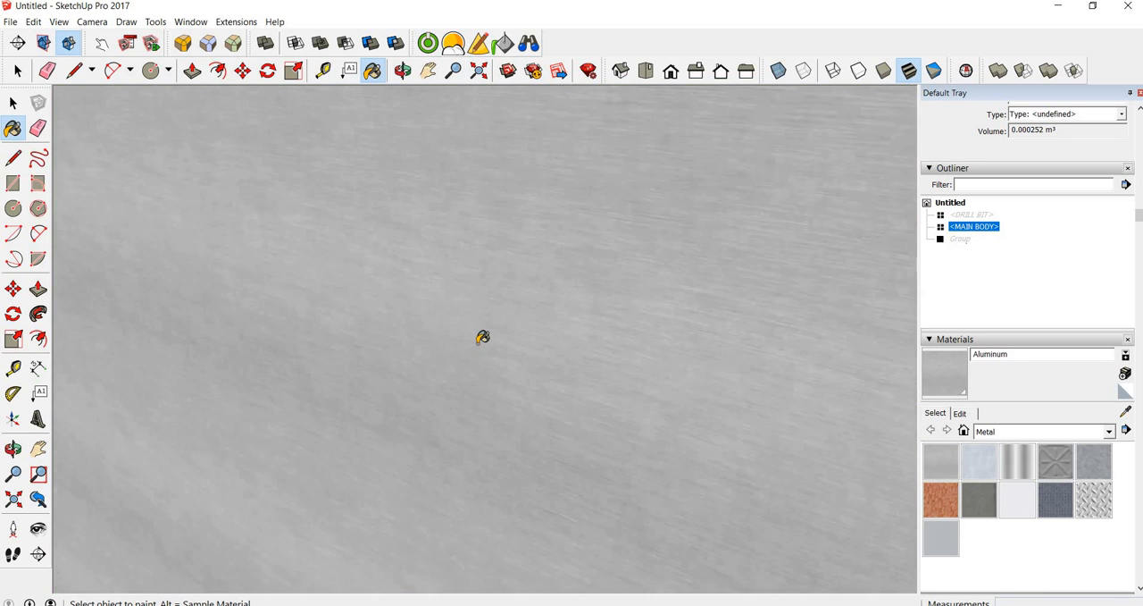
scroll(496, 321, "down", 5)
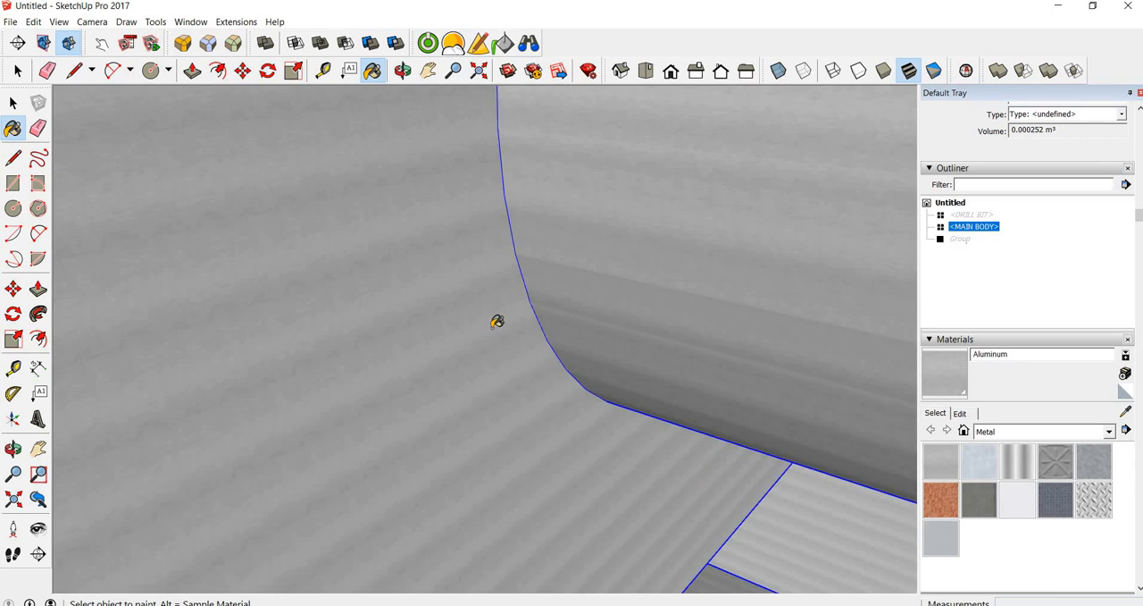
scroll(495, 321, "up", 4)
scroll(510, 319, "down", 10)
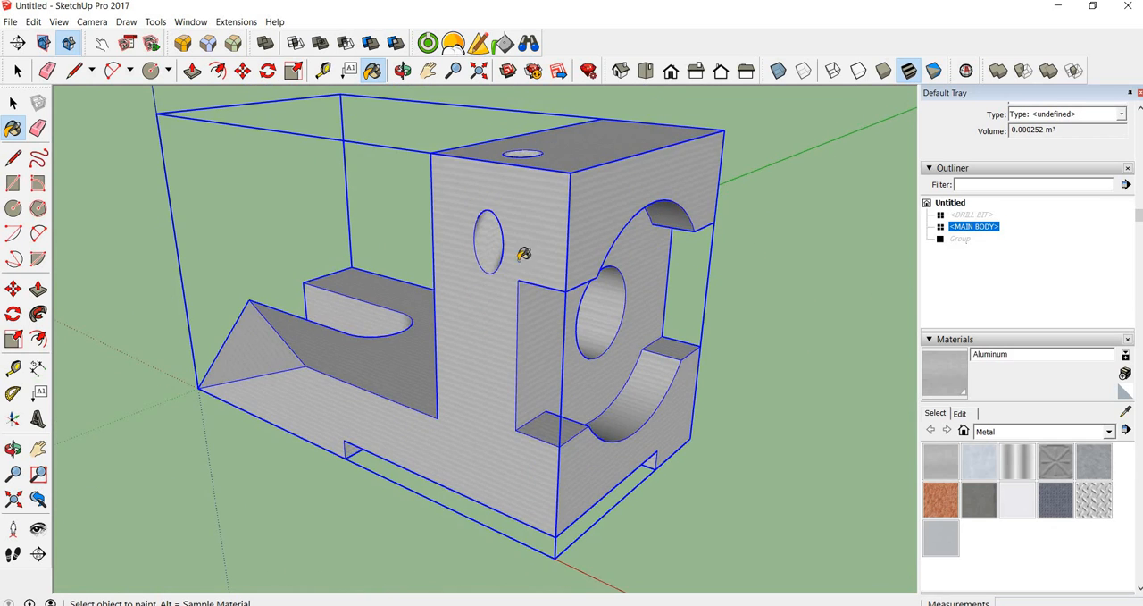
scroll(492, 286, "down", 3)
scroll(510, 329, "up", 8)
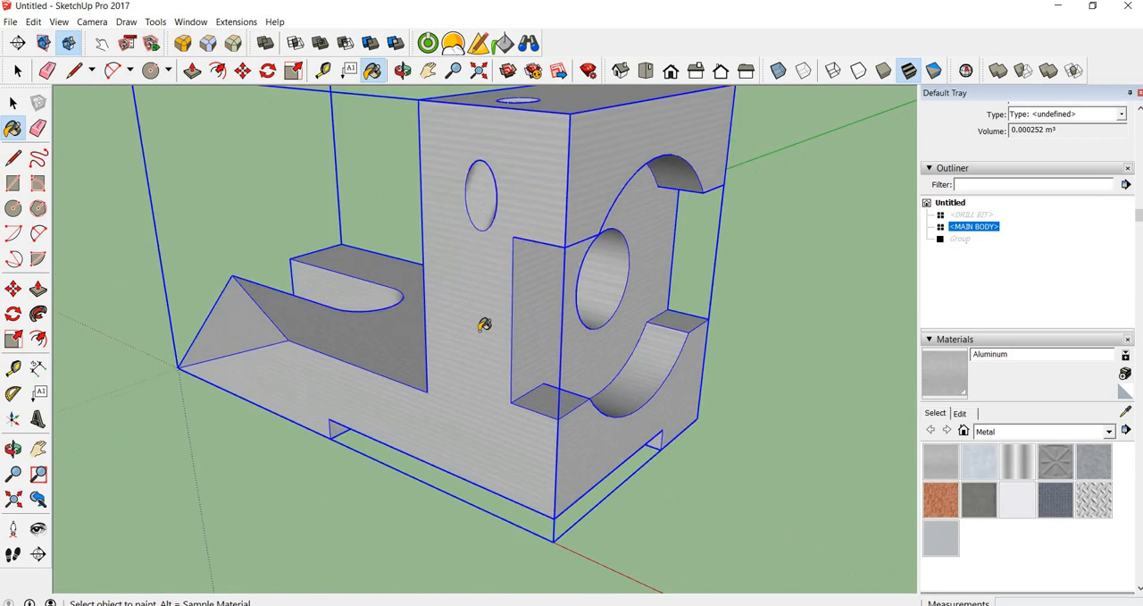
Edit the Aluminum material and set its texture width to 10
left_click(959, 413)
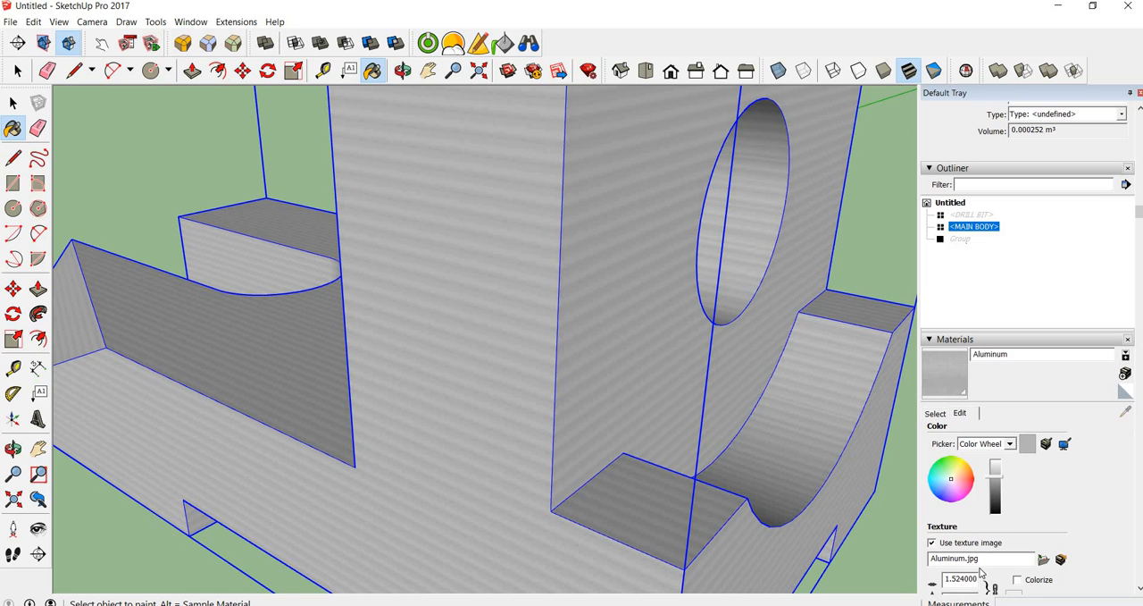
double_click(974, 579)
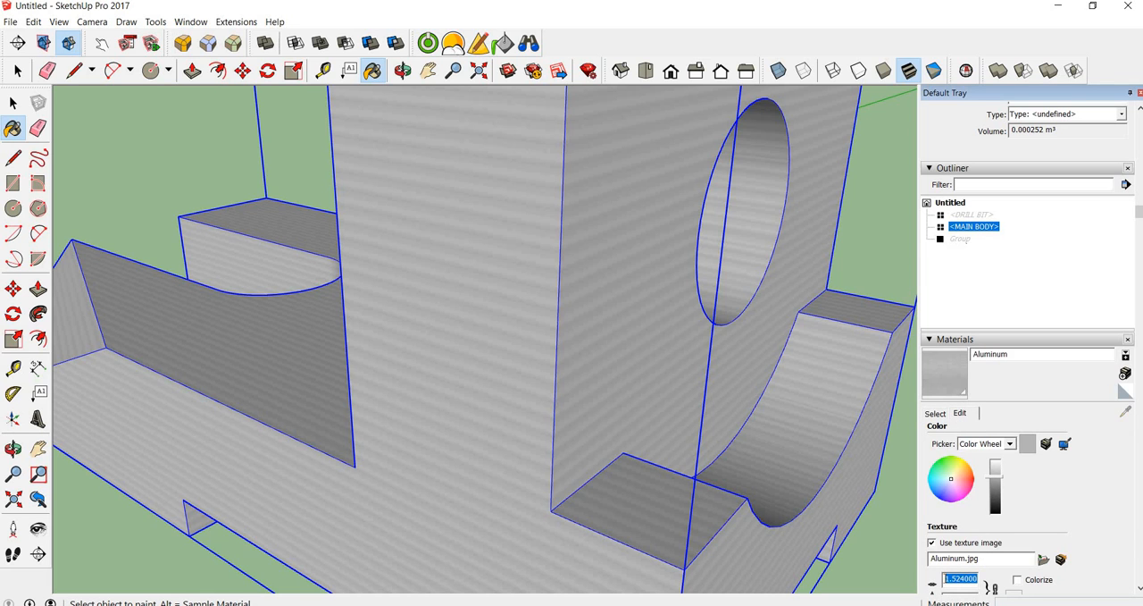
type("m10")
key("Return")
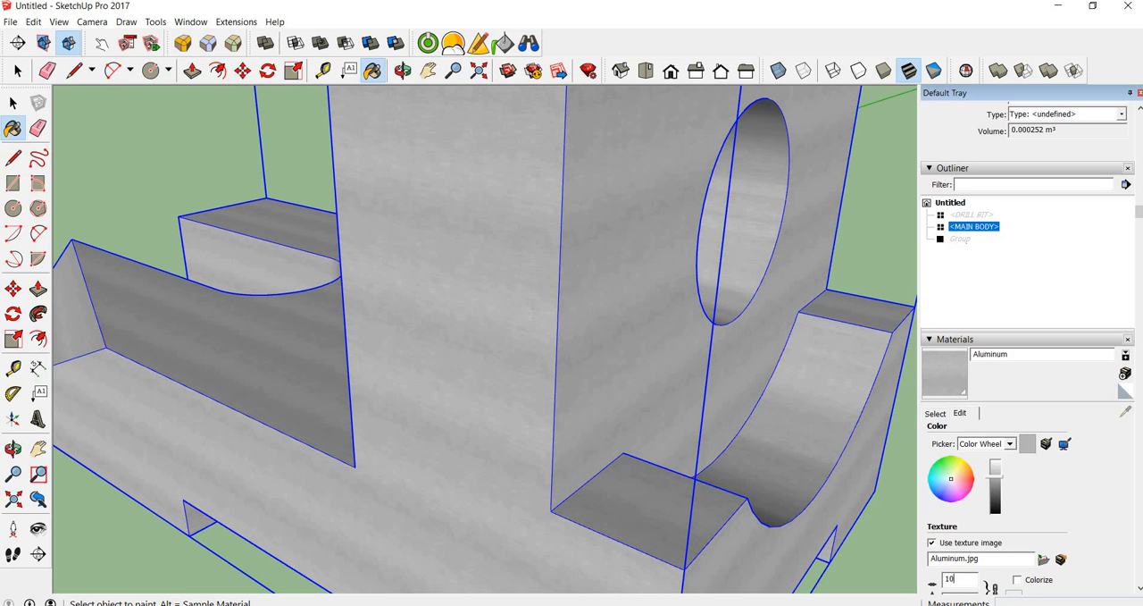
Try progressively larger Aluminum texture widths of 100, 1000 and 10000
type("0")
key("Return")
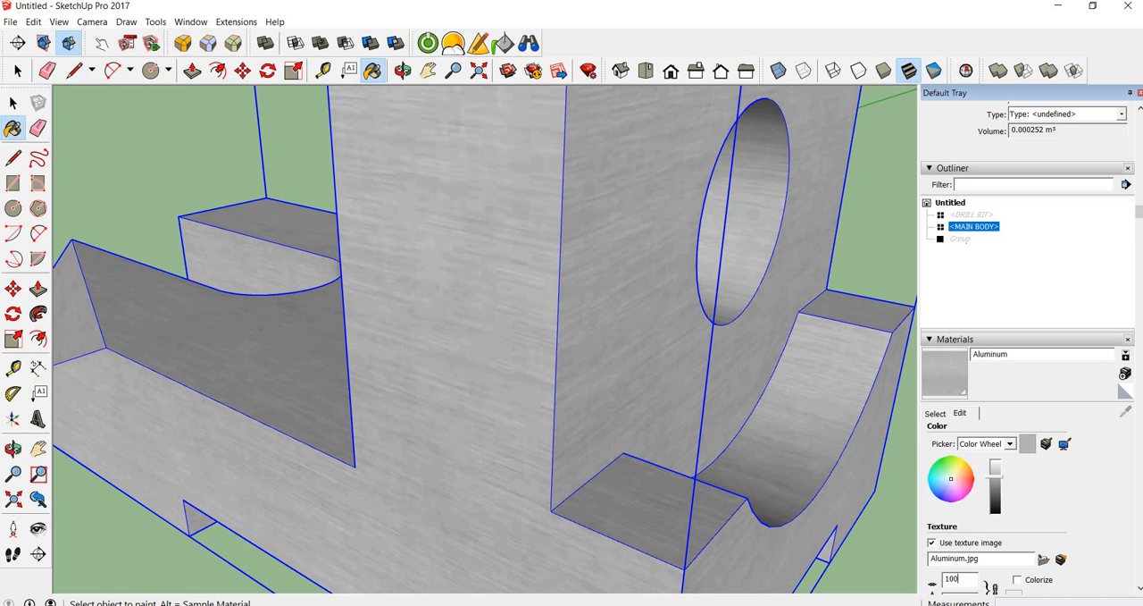
type("0")
key("Return")
type("0")
key("Return")
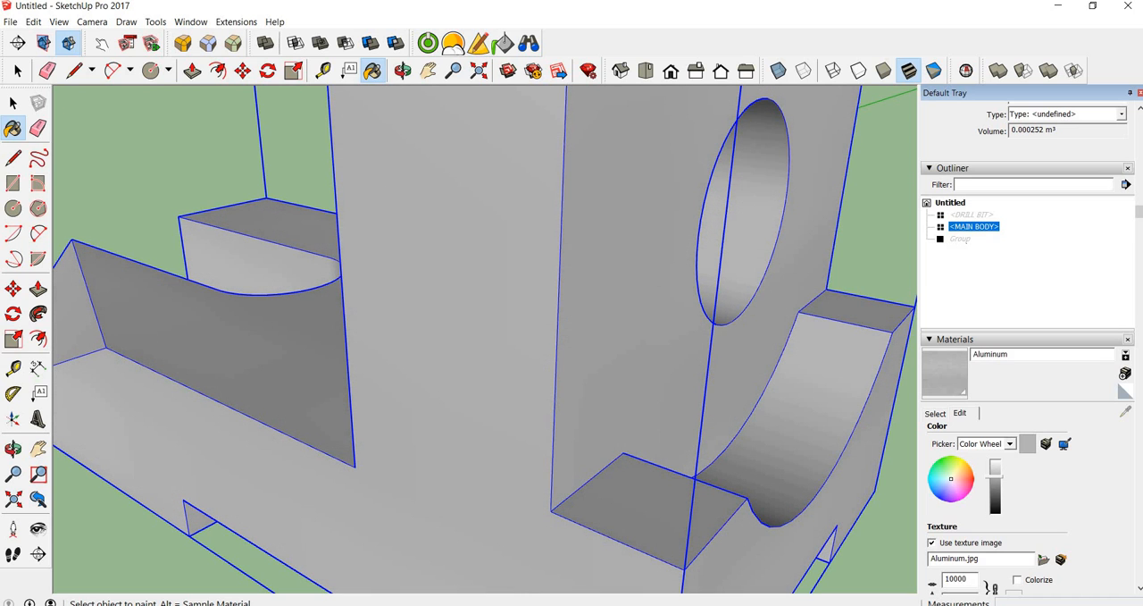
Reduce the Aluminum texture width to 10 and further down to 1 to compare the pattern scale
key("BackSpace")
key("BackSpace")
key("BackSpace")
key("Return")
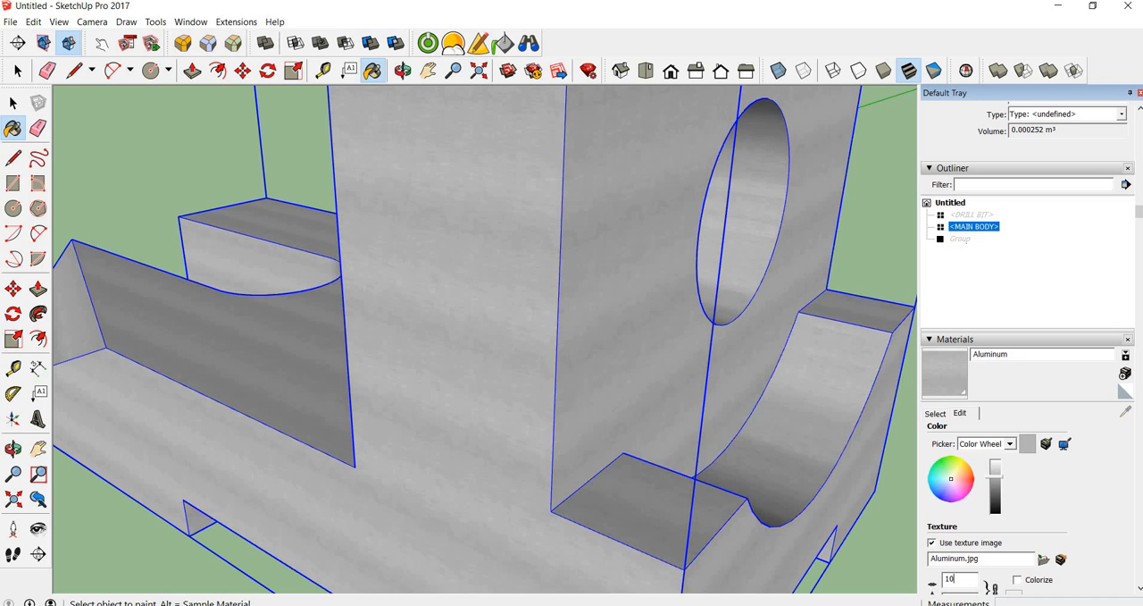
key("BackSpace")
key("Return")
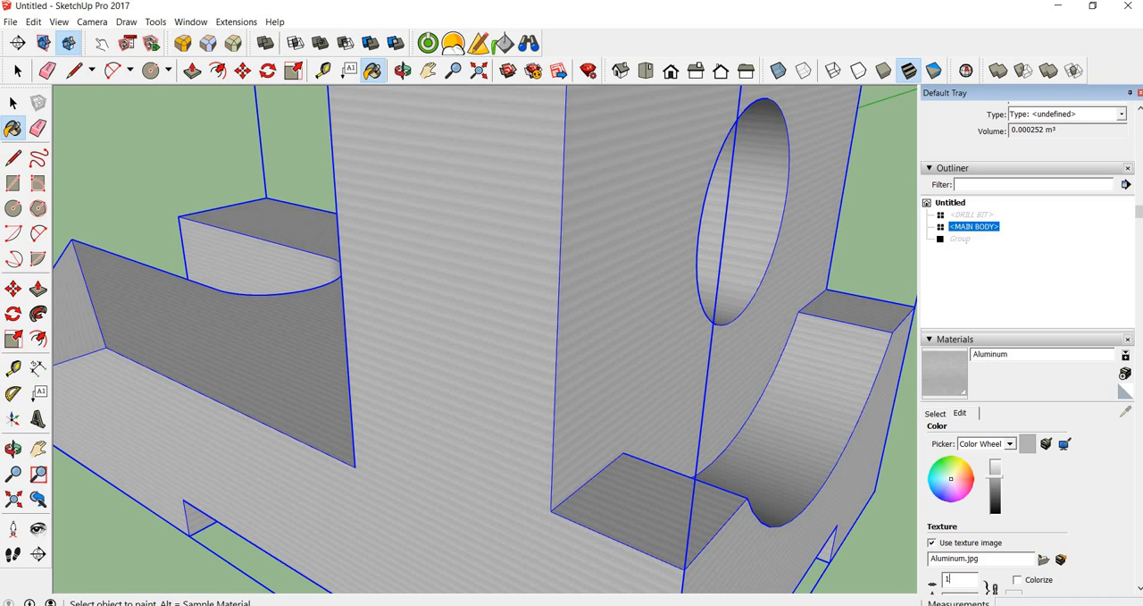
Try Aluminum texture widths of 100 and 1000 again on the bracket
type("00")
key("Return")
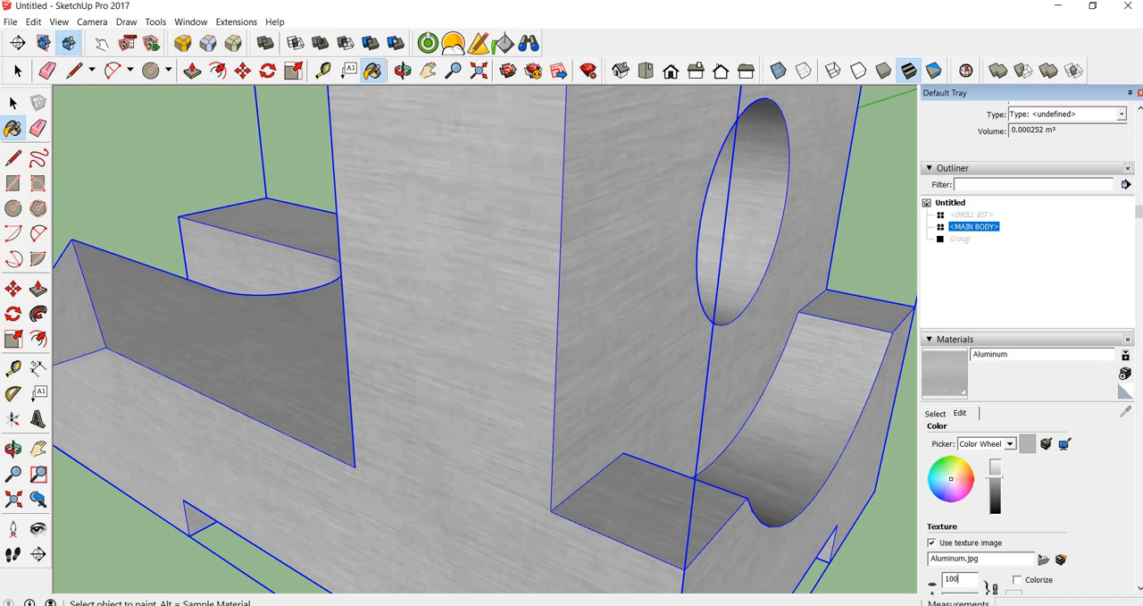
type("0")
key("Return")
Return the Aluminum texture width to 10
key("BackSpace")
key("BackSpace")
key("Return")
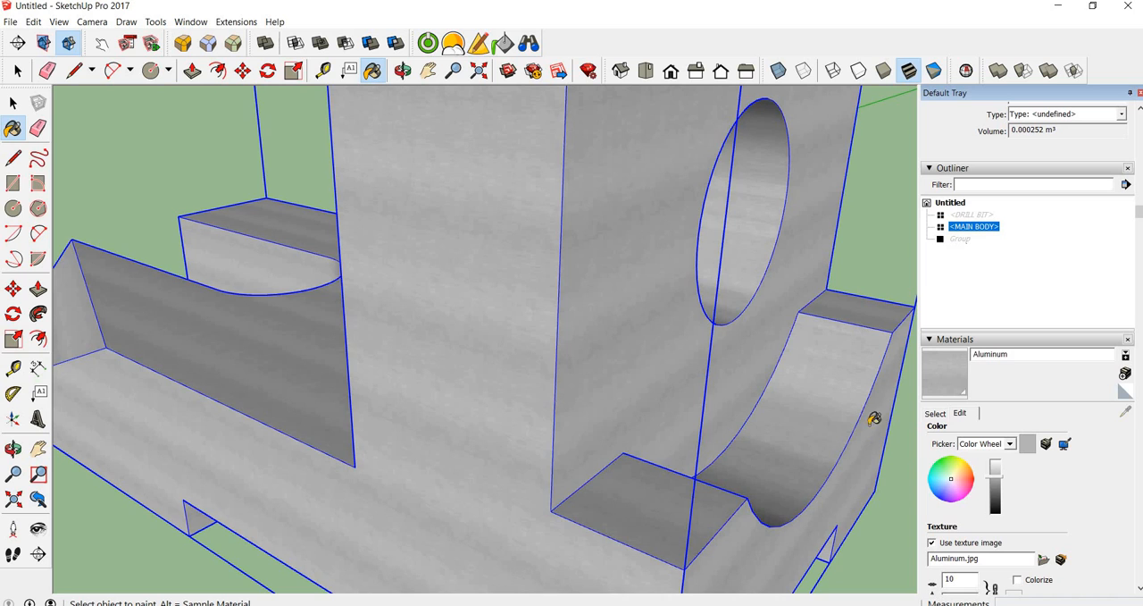
Deselect the MAIN BODY component and examine the rescaled Aluminum texture on the whole bracket
scroll(633, 365, "down", 6)
mouse_move(752, 375)
middle_mouse_down()
mouse_move(584, 360)
mouse_move(577, 478)
mouse_move(848, 355)
middle_mouse_up()
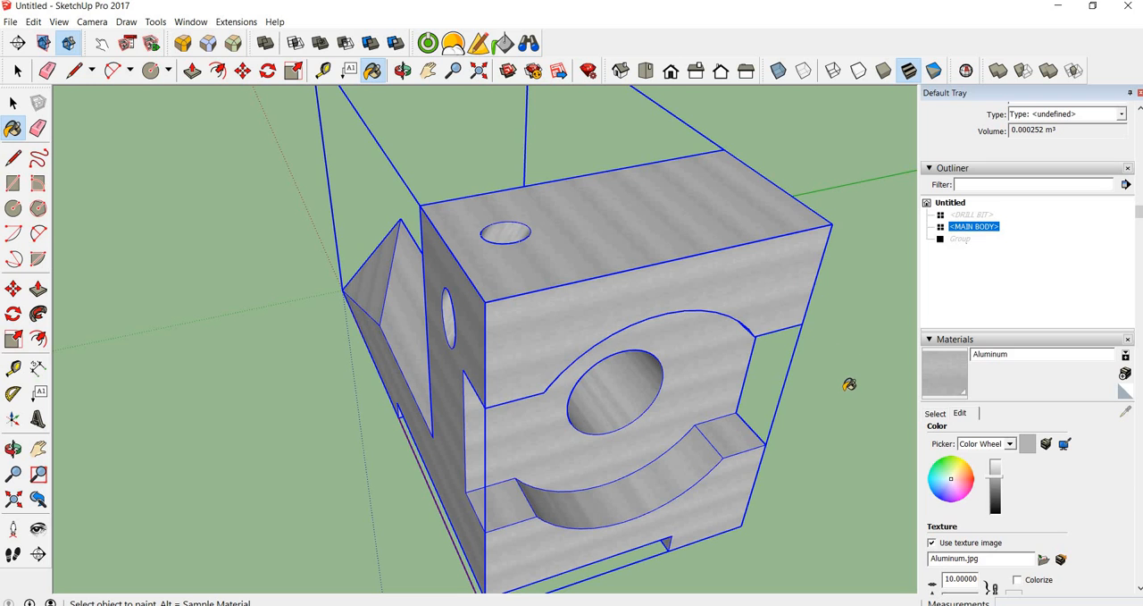
key("space")
left_click(756, 340)
middle_click_drag(553, 274, 438, 332)
scroll(491, 324, "down", 2)
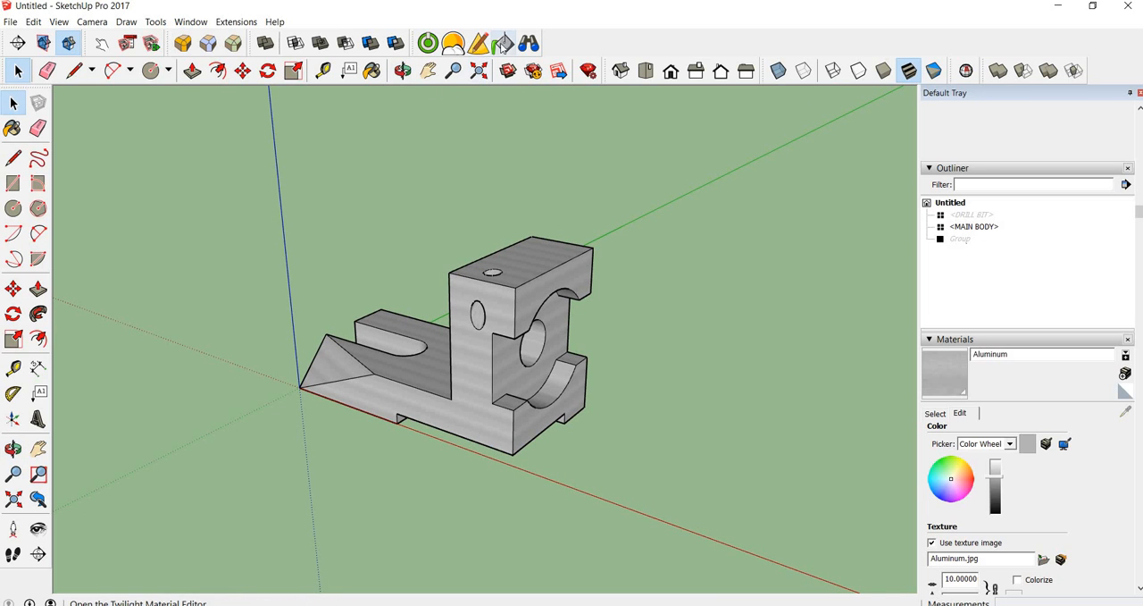
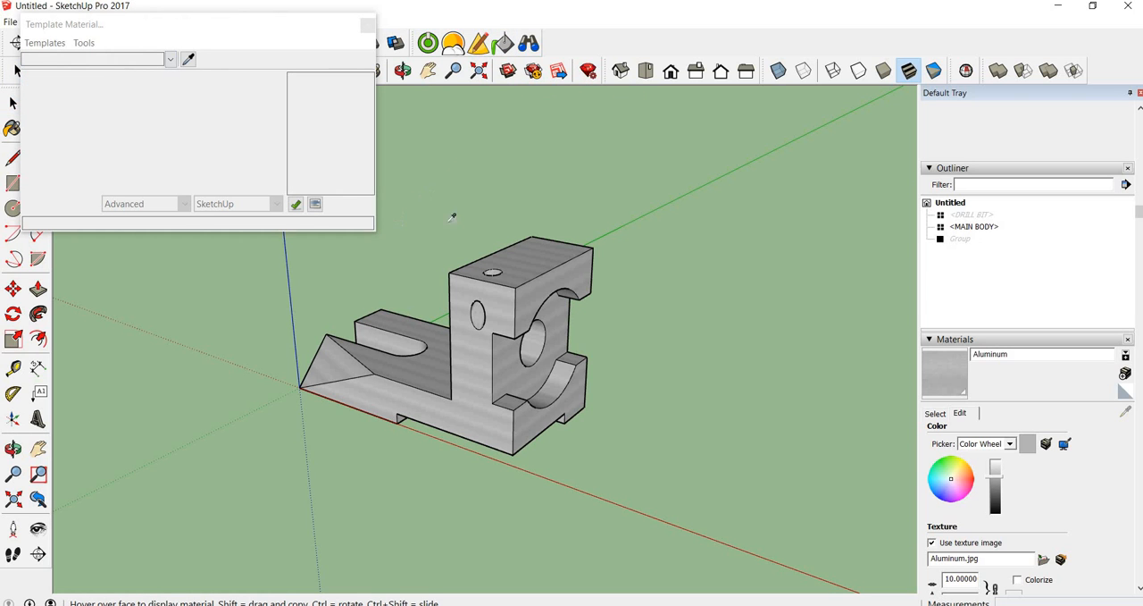
Load the bracket's Aluminum material for rendering setup and apply the Brushed Metal Aluminum template
left_click(519, 261)
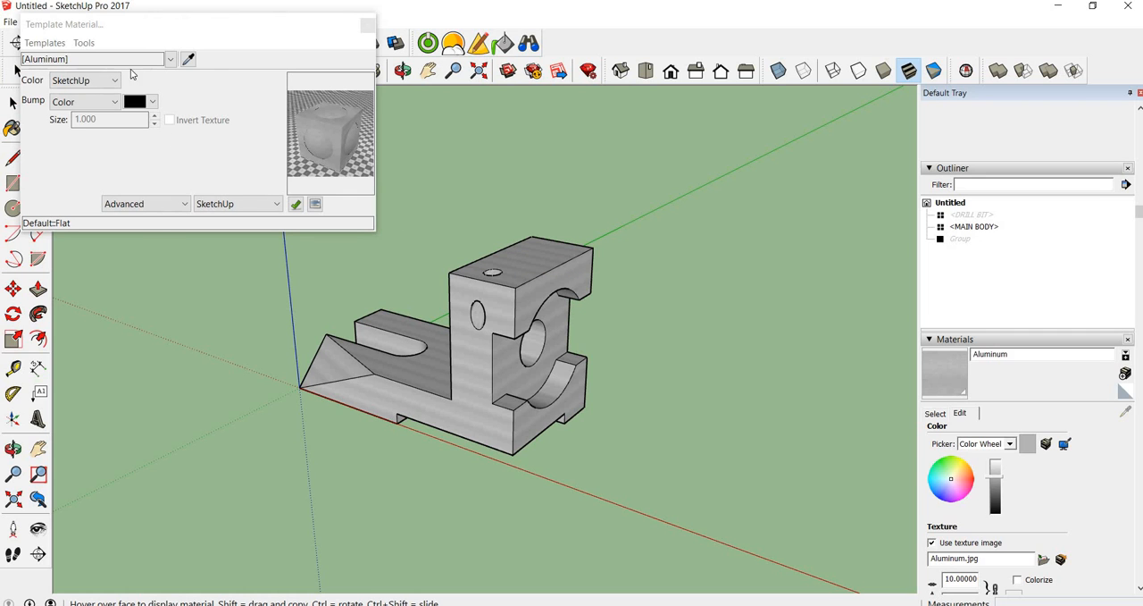
left_click(49, 45)
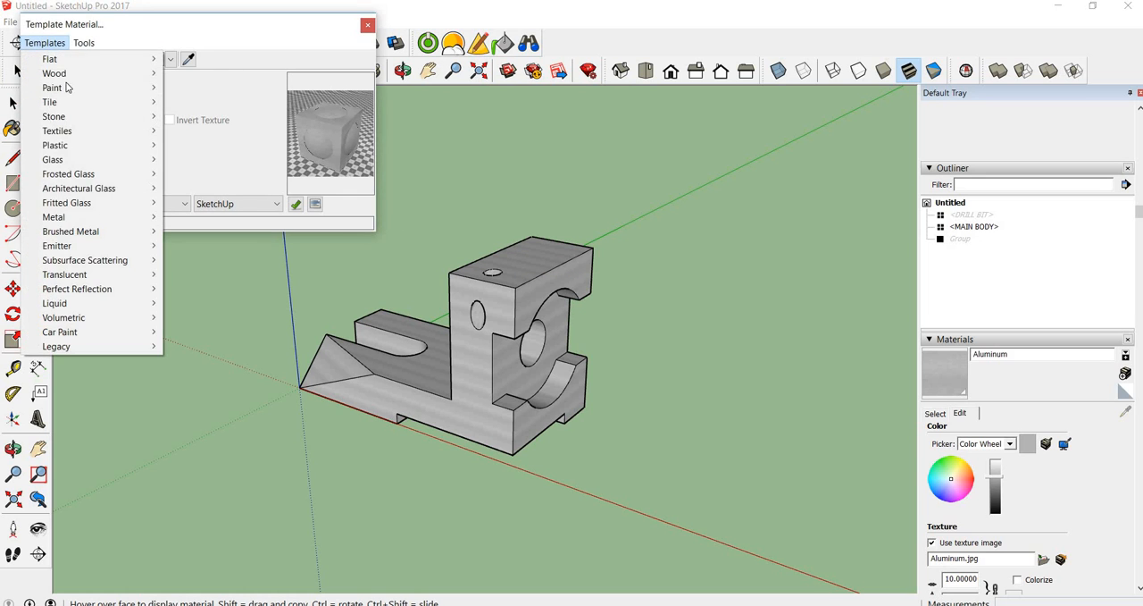
mouse_move(82, 234)
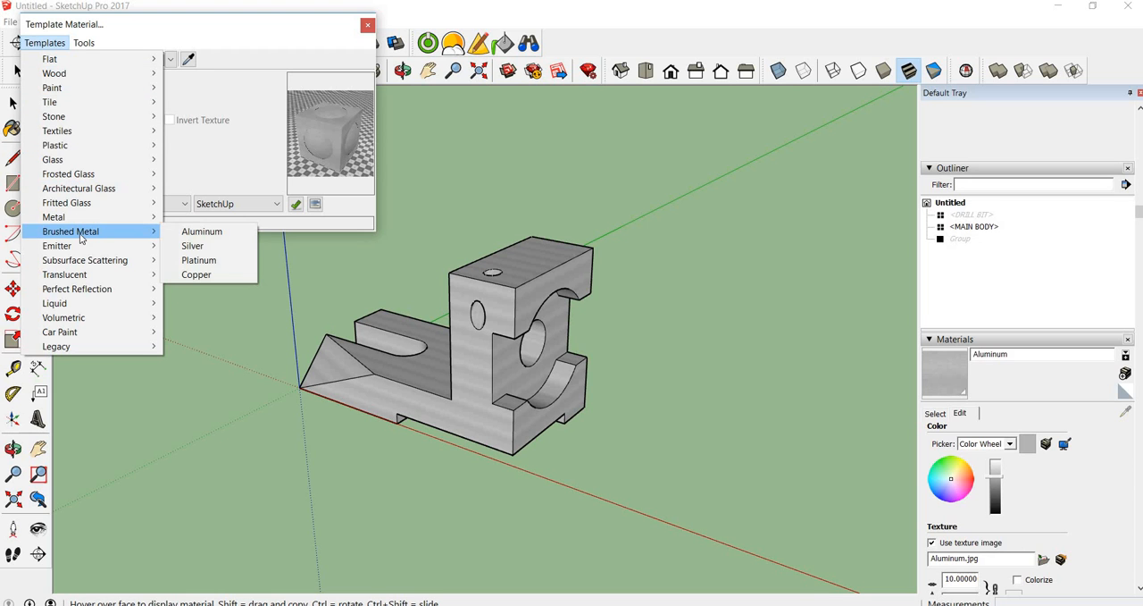
left_click(185, 234)
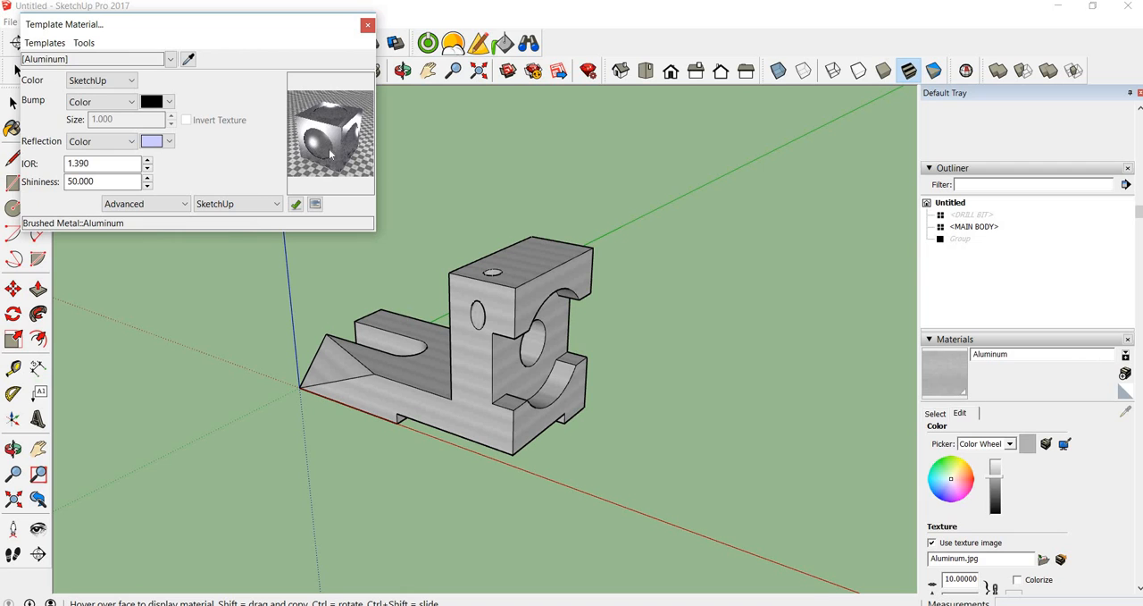
Set both the bump and reflection sources of the Aluminum render material to SketchUp
left_click(131, 102)
left_click(89, 123)
left_click(131, 141)
left_click(94, 154)
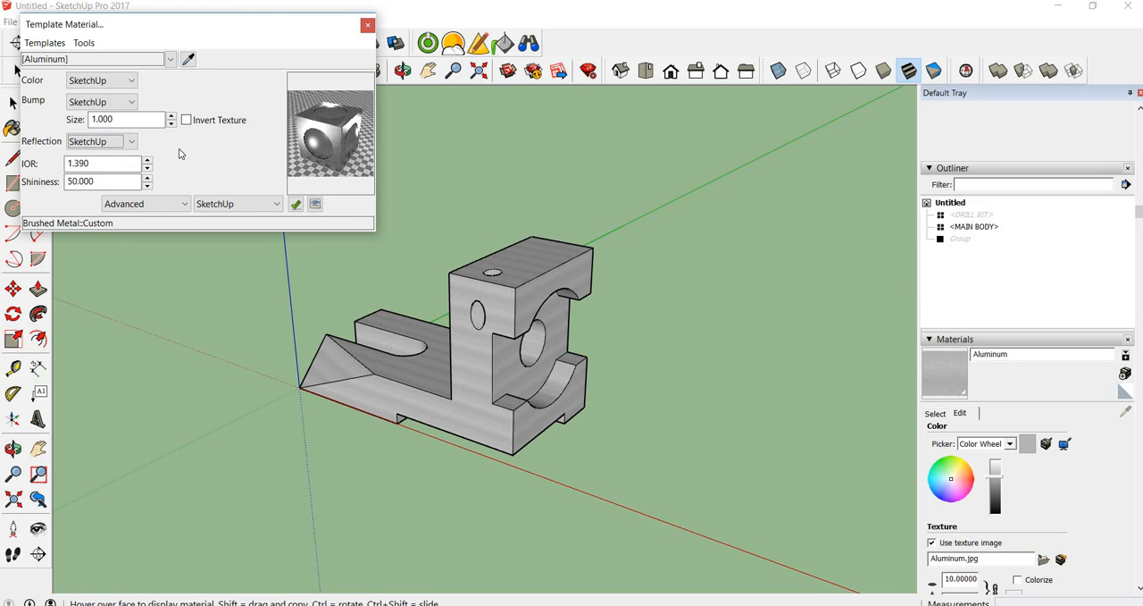
Enable Weld Vertices in the Aluminum material's advanced settings and close the template material editor
left_click(185, 205)
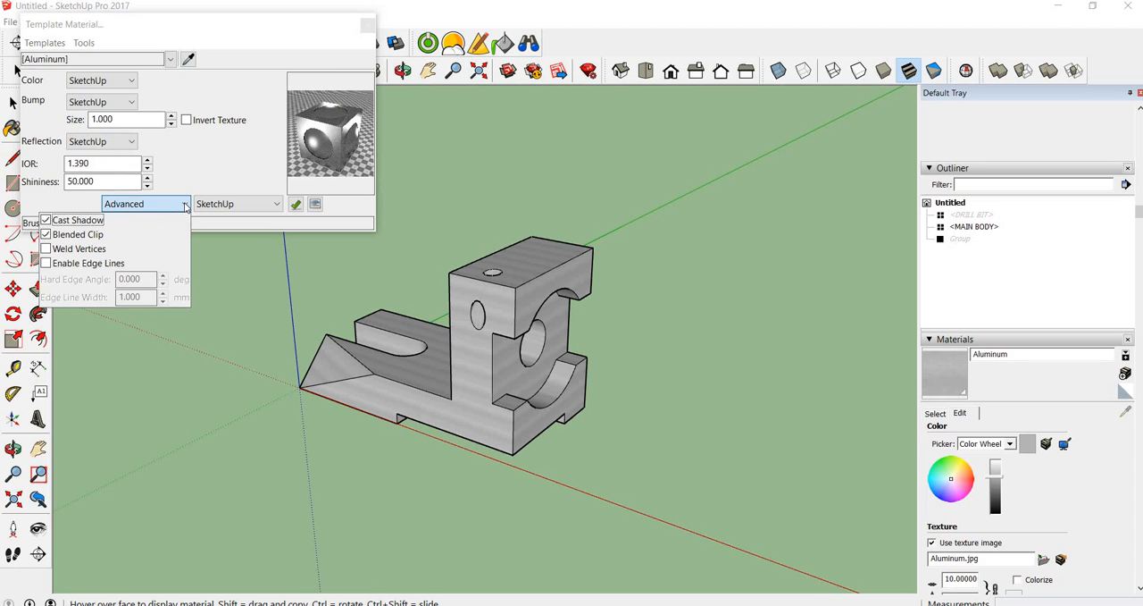
left_click(47, 250)
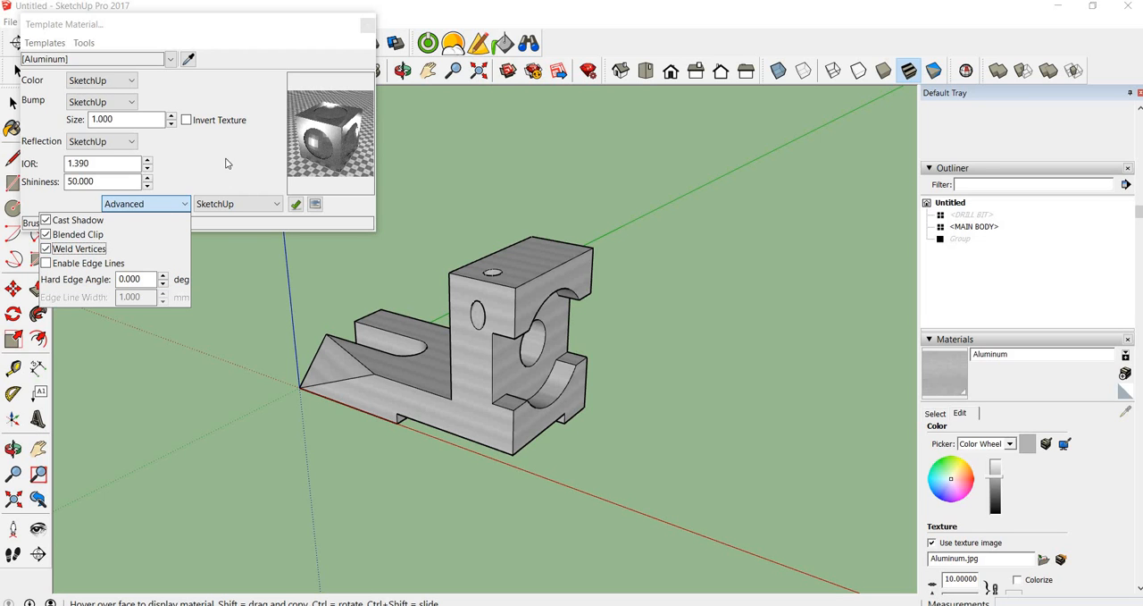
left_click(45, 249)
left_click(230, 133)
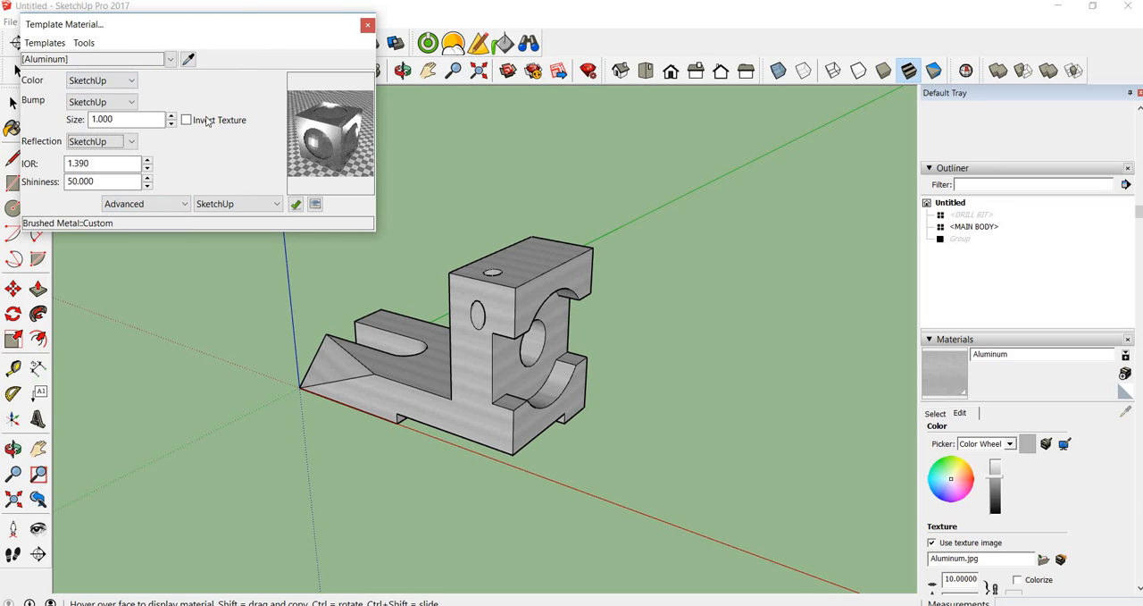
left_click(365, 27)
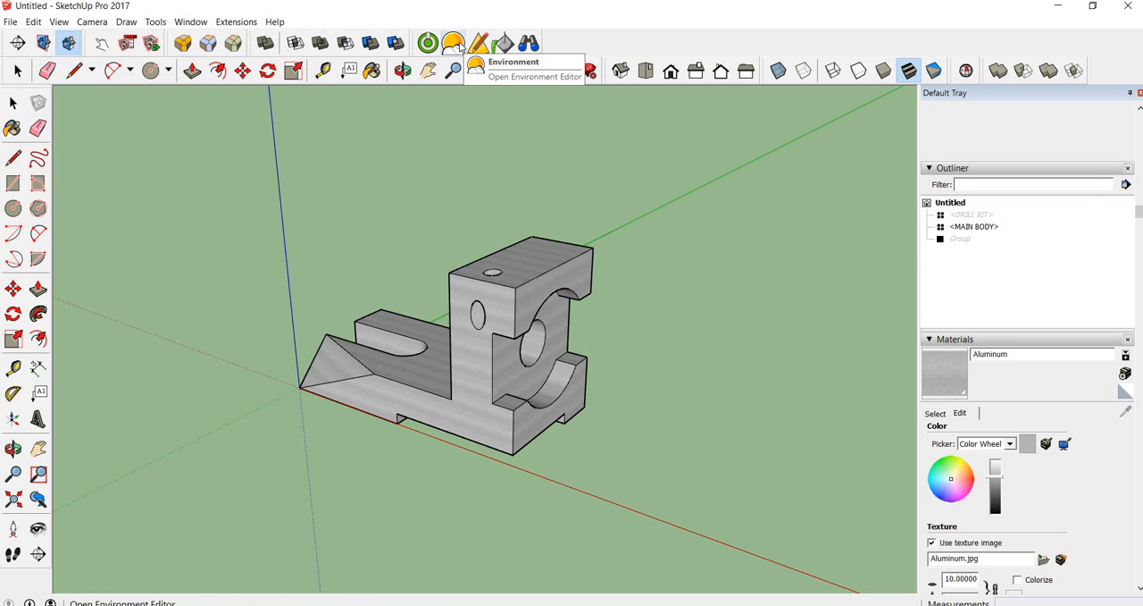
Set the render environment to Spherical Sky with the sun disabled and open the background image choices
left_click(455, 44)
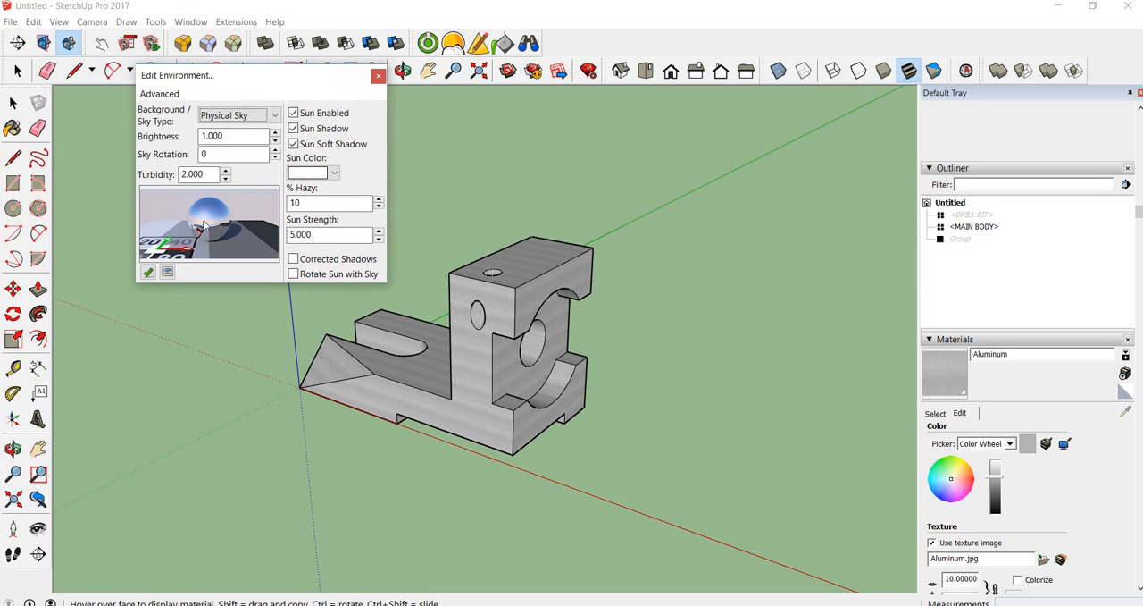
left_click(275, 117)
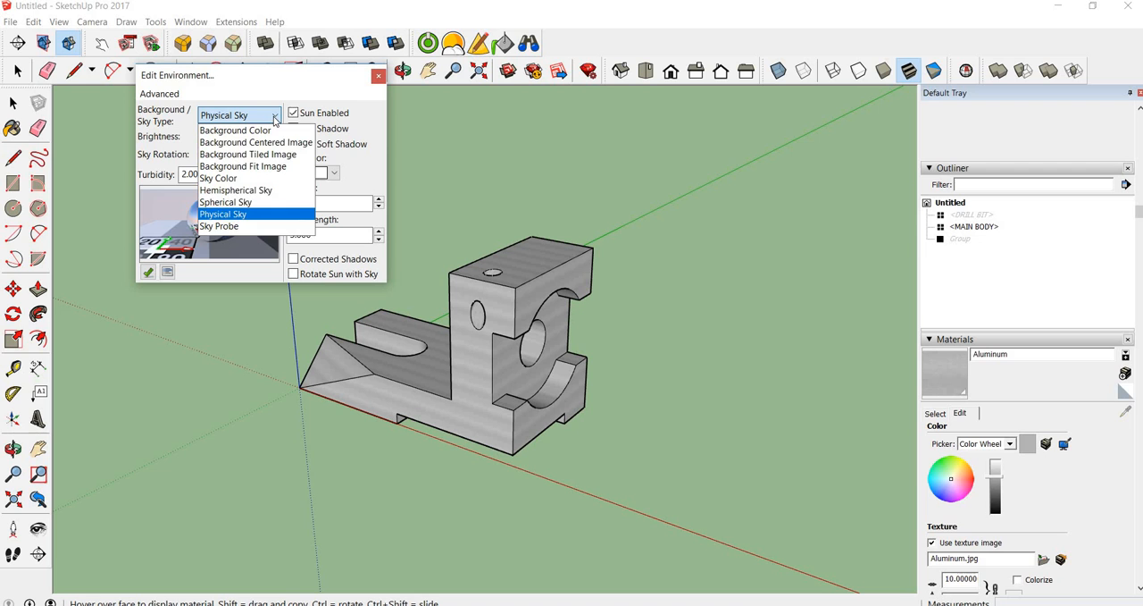
left_click(256, 204)
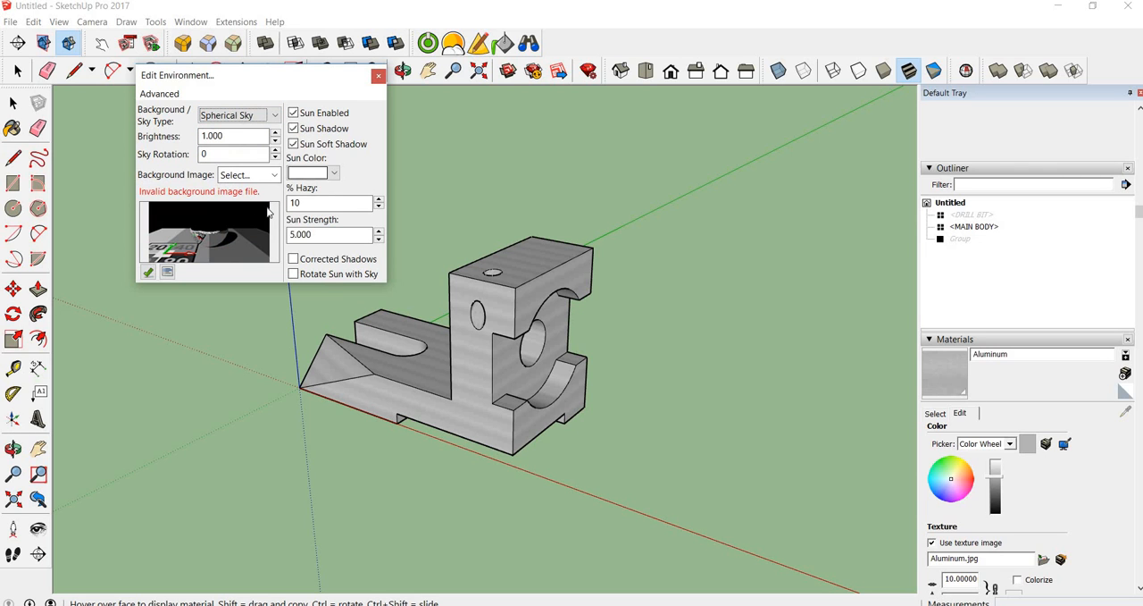
left_click(295, 115)
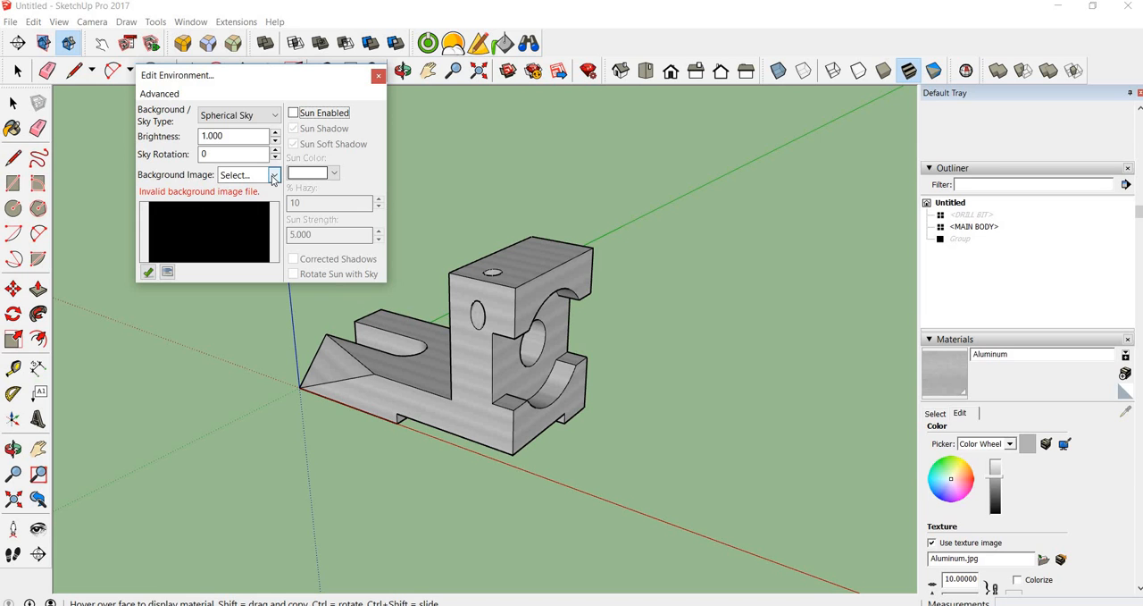
left_click(273, 175)
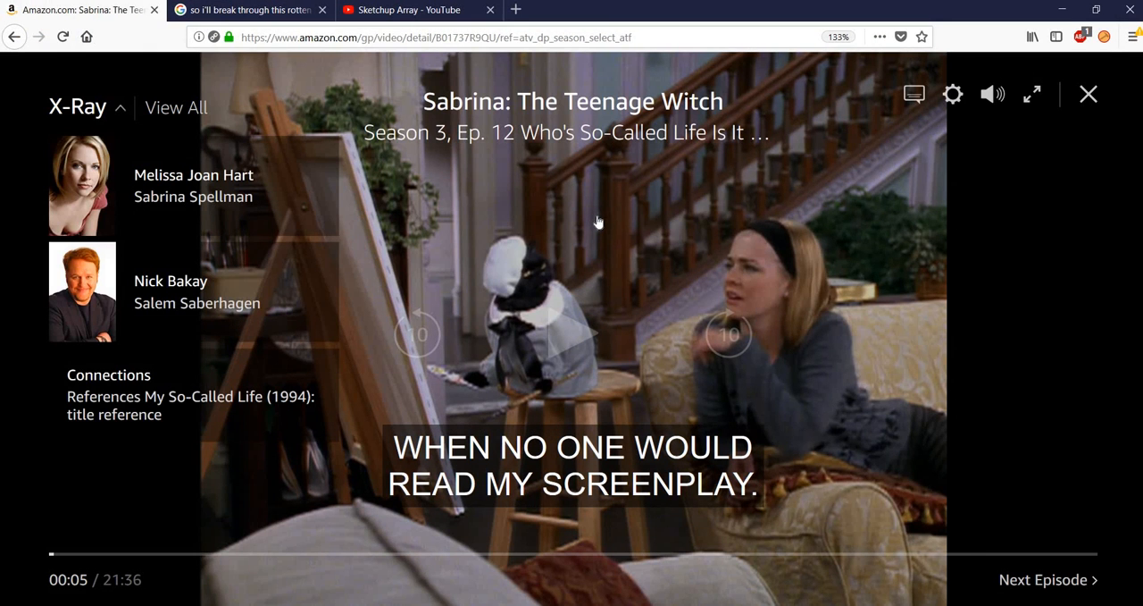
Switch to the Firefox web browser and try to reach the Kerkythea site by its .com address in a new tab
key("ctrl+t")
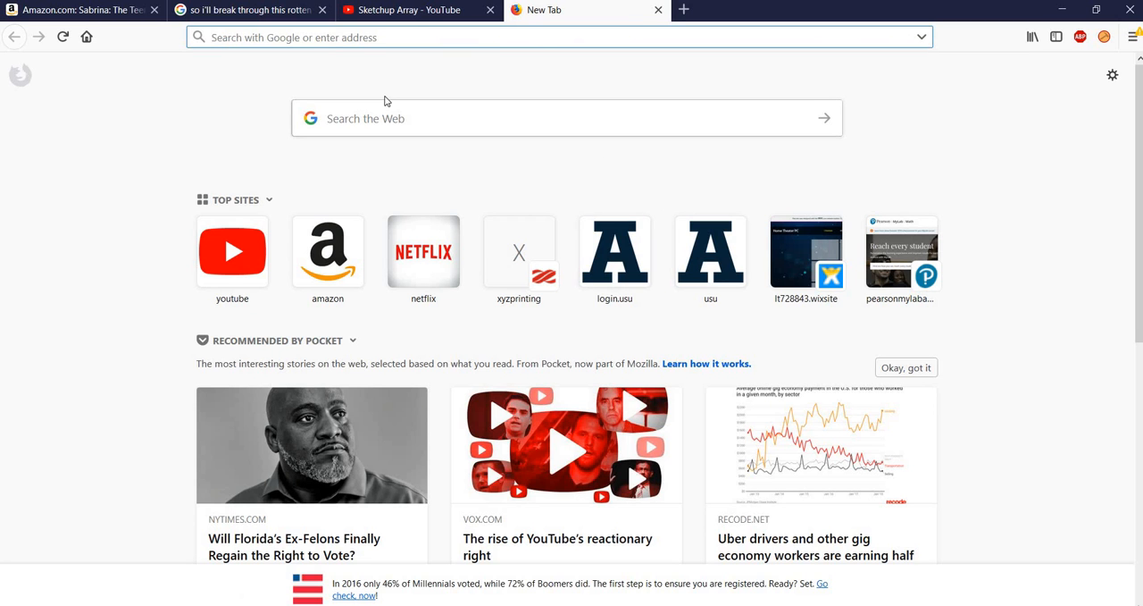
type("ker")
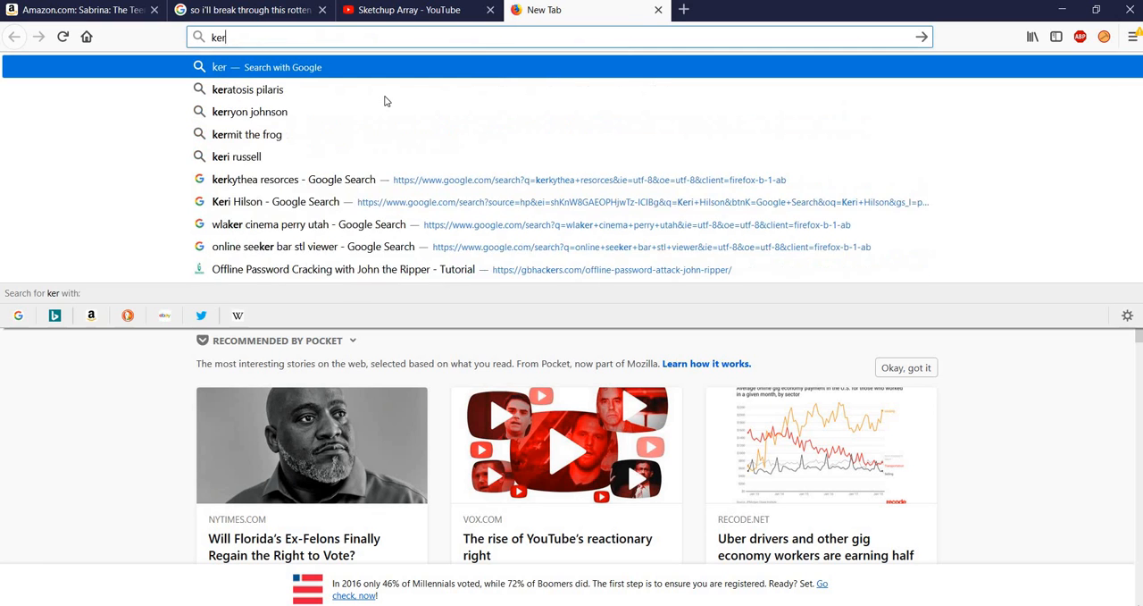
type("kytthea")
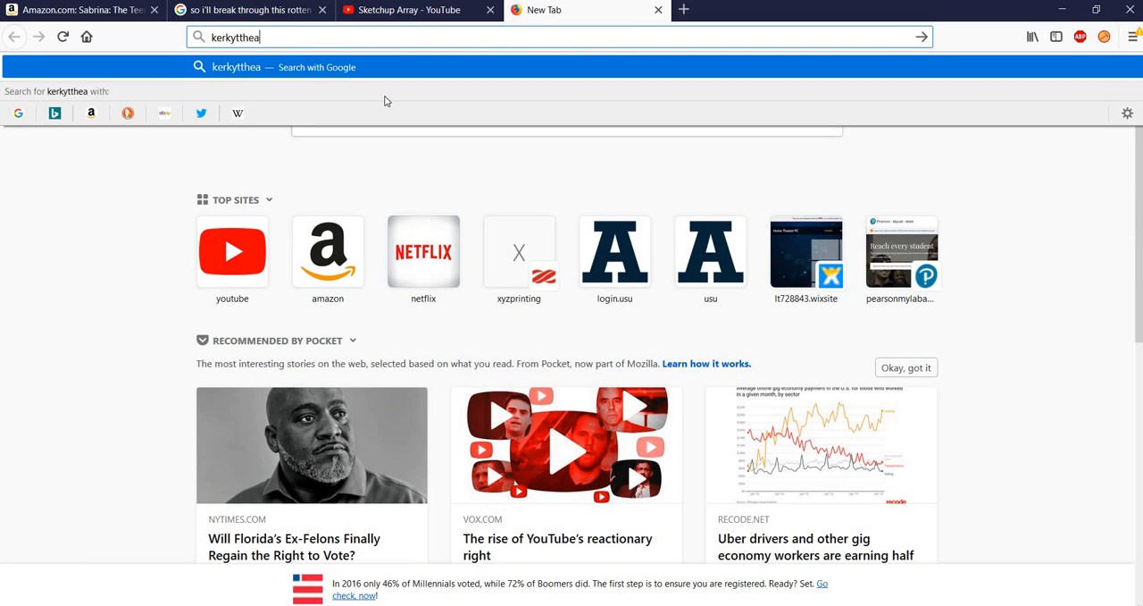
key("ctrl+Return")
left_click_drag(322, 38, 185, 38)
type("kerkyt")
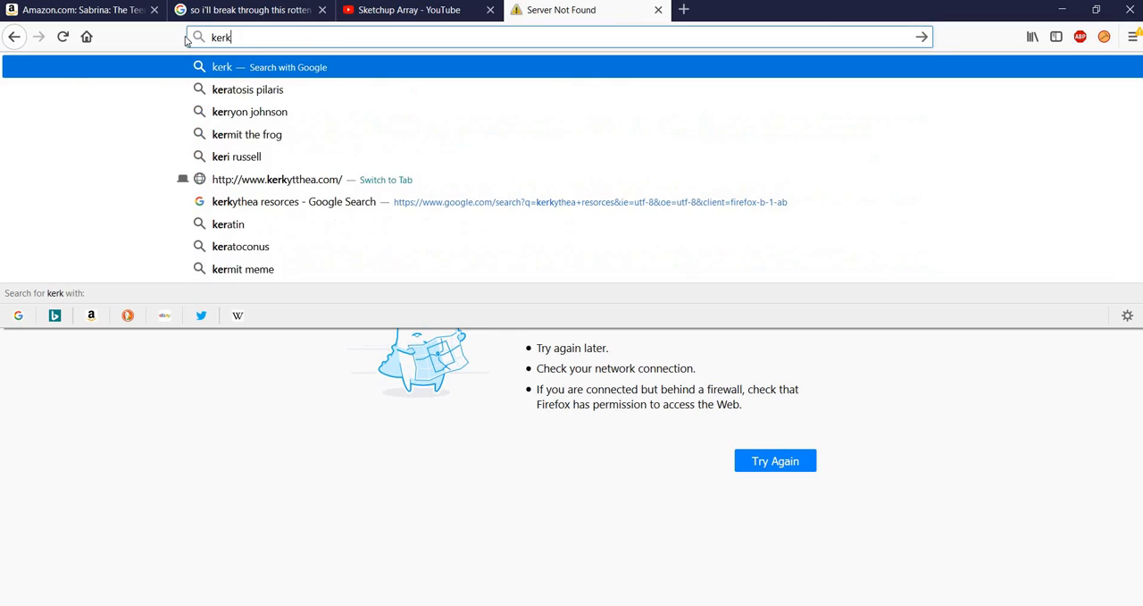
type("hea")
key("ctrl+Return")
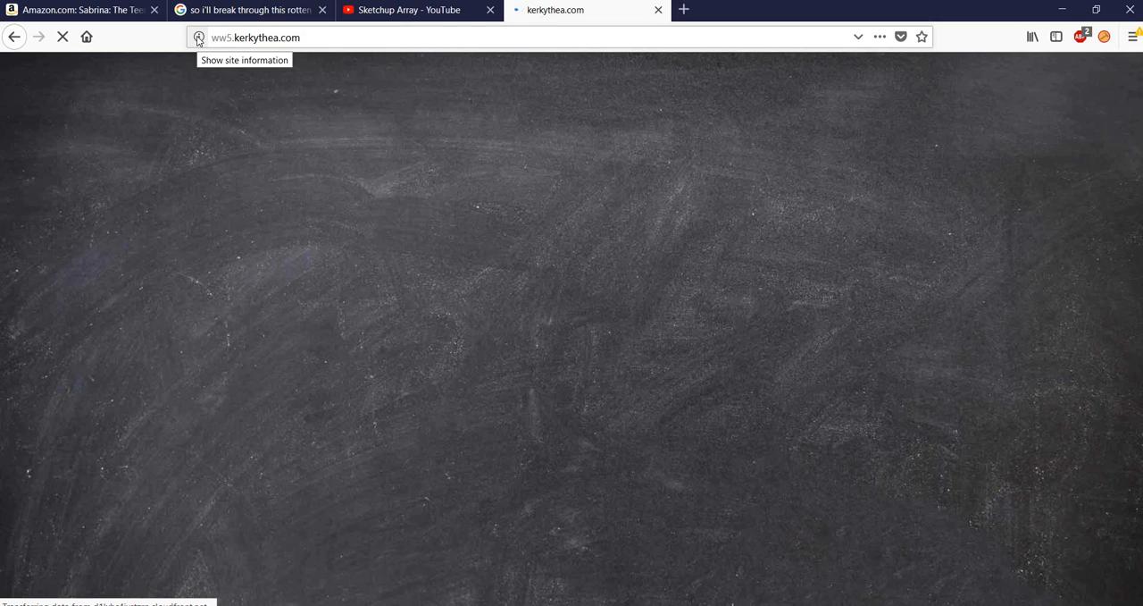
Search the web for kerkythea and open the official Kerkythea home page
left_click(304, 36)
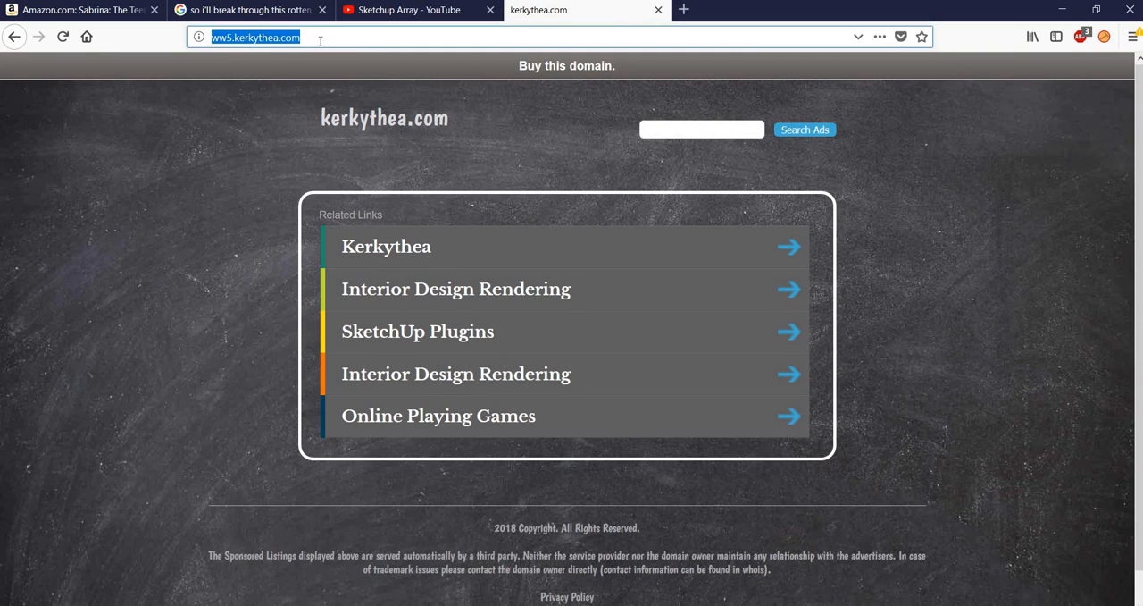
type("kerkythea")
key("Return")
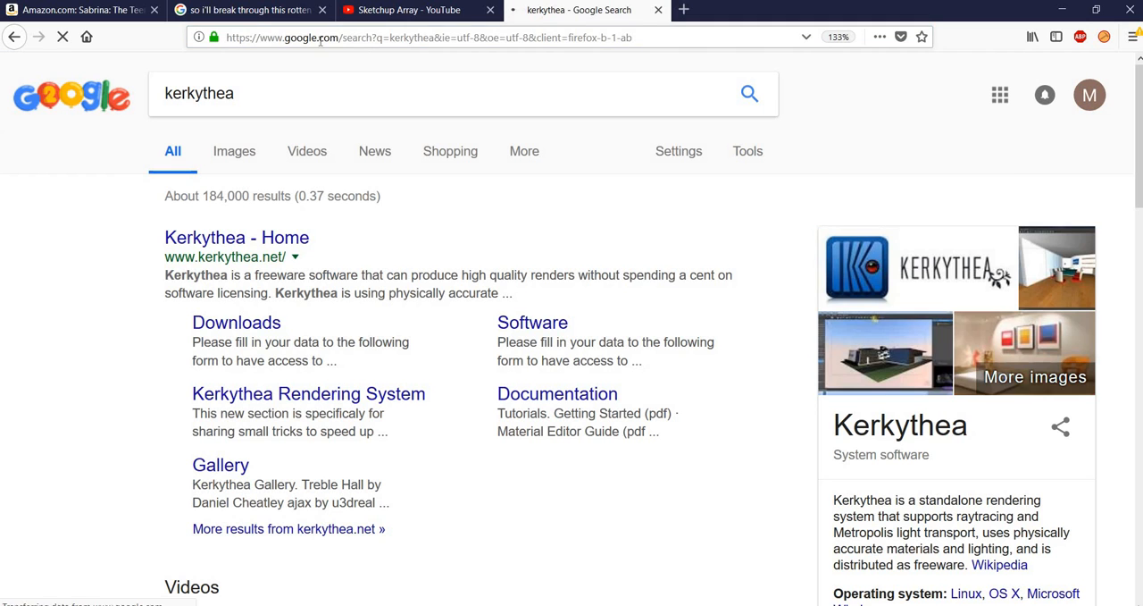
left_click(272, 240)
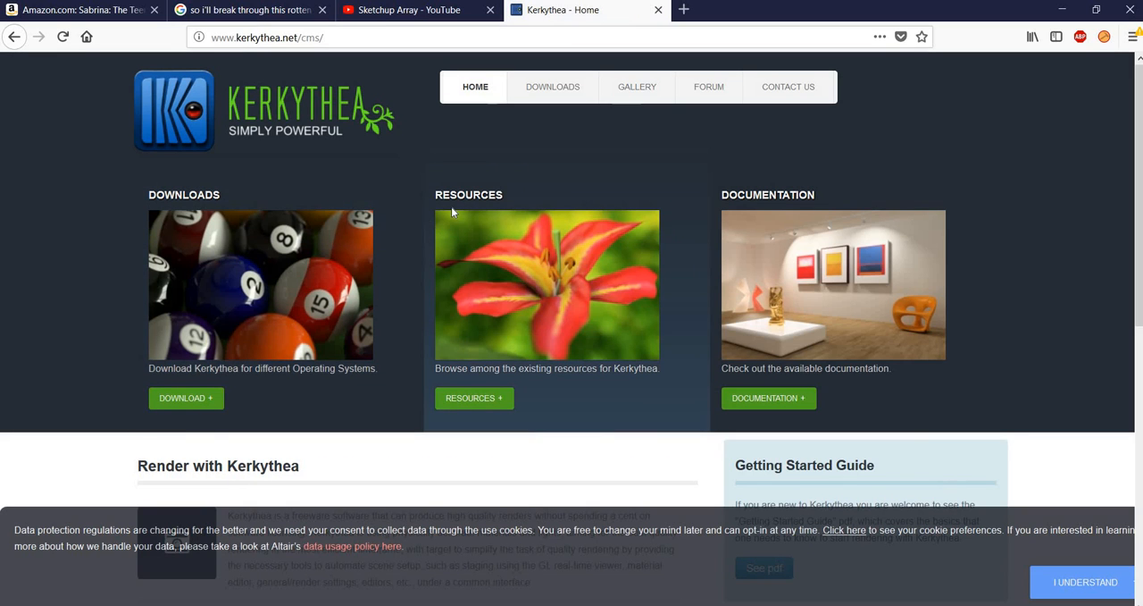
View the registration form on the Kerkythea software download page and return to the home page
left_click(199, 406)
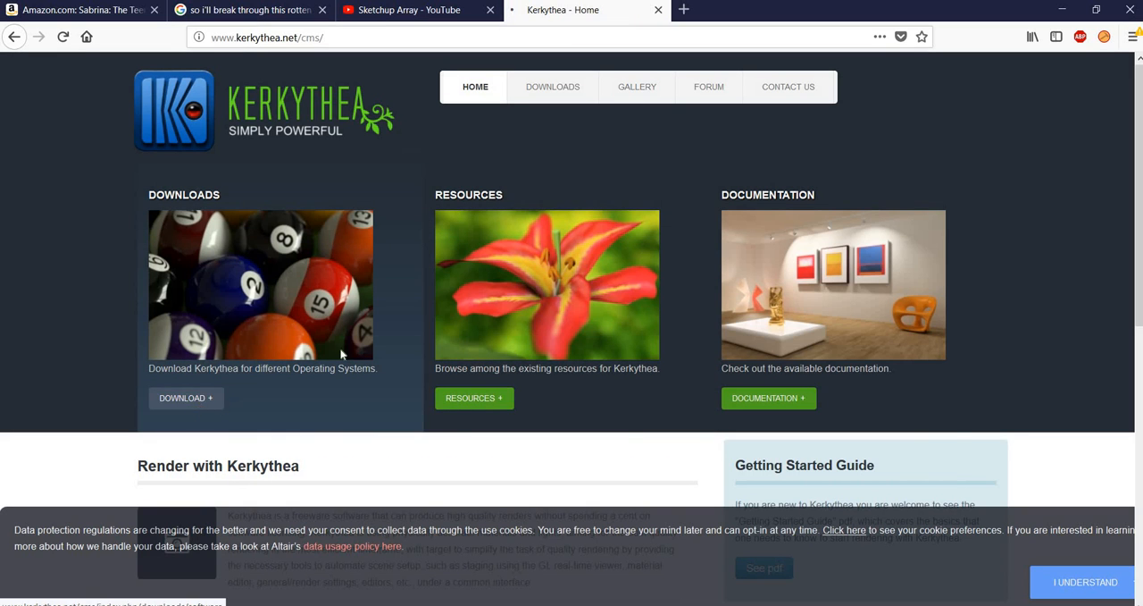
scroll(480, 284, "down", 5)
scroll(480, 284, "down", 3)
scroll(492, 296, "up", 6)
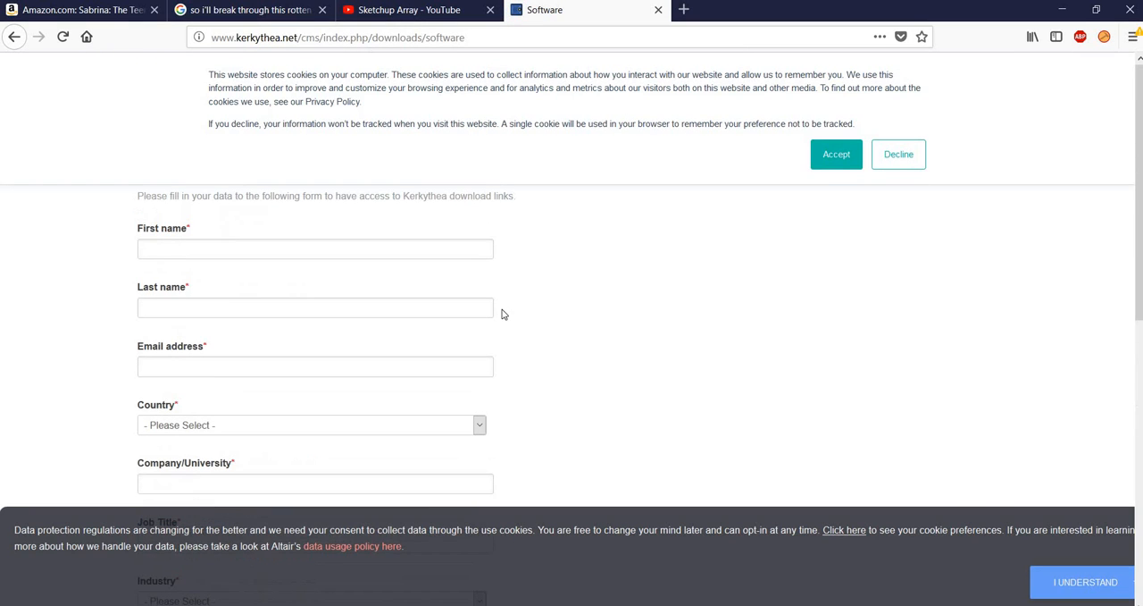
left_click(16, 36)
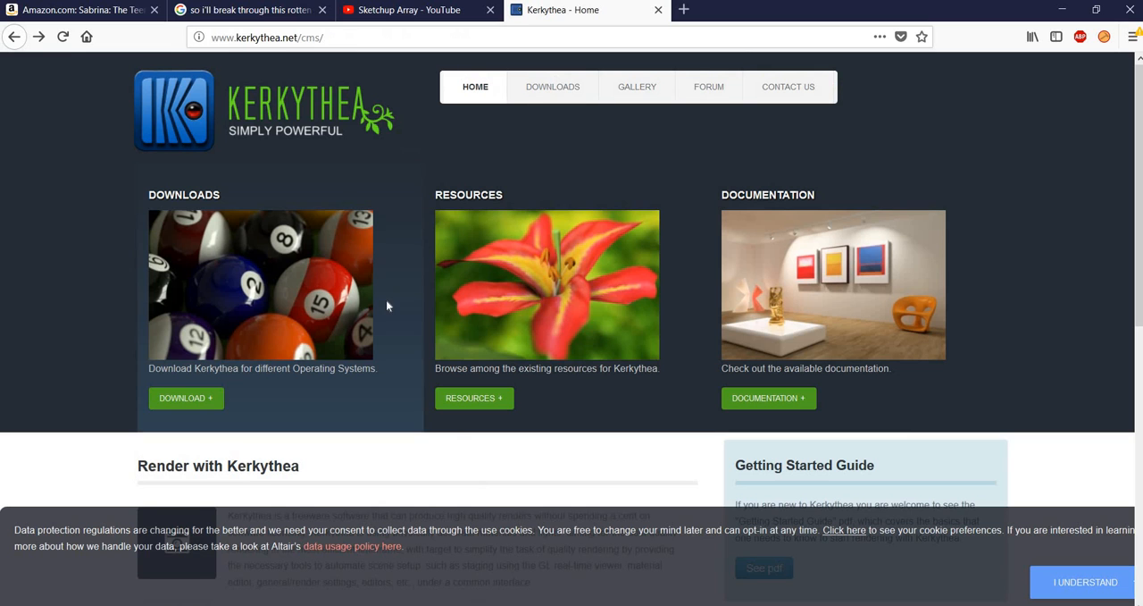
Open the Kerkythea resources page and examine its material libraries, material scenes and models
left_click(481, 354)
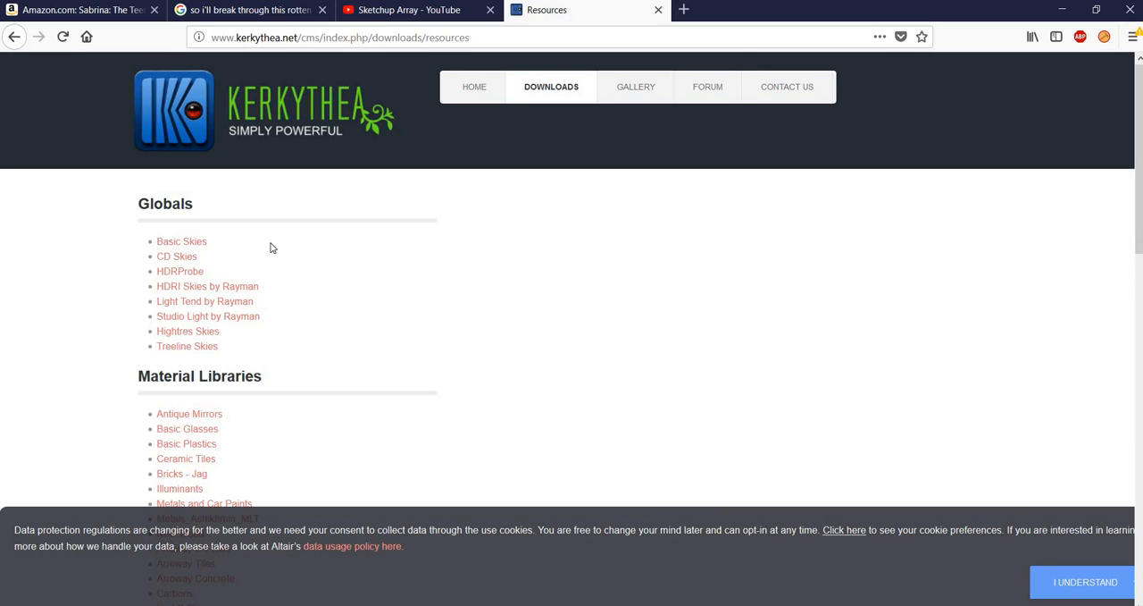
scroll(270, 250, "down", 6)
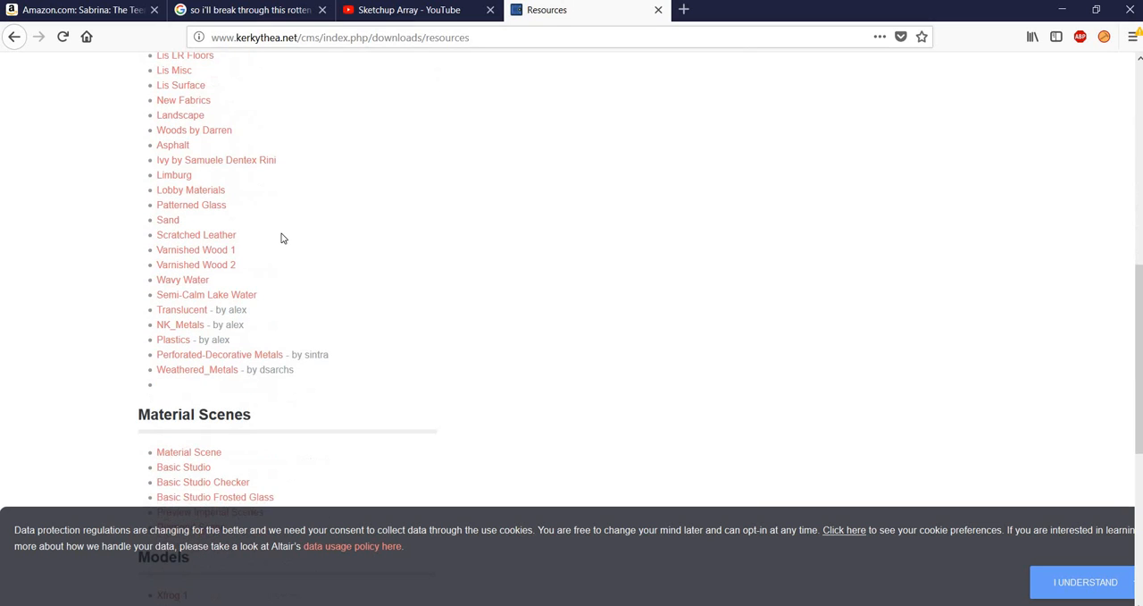
scroll(285, 177, "down", 5)
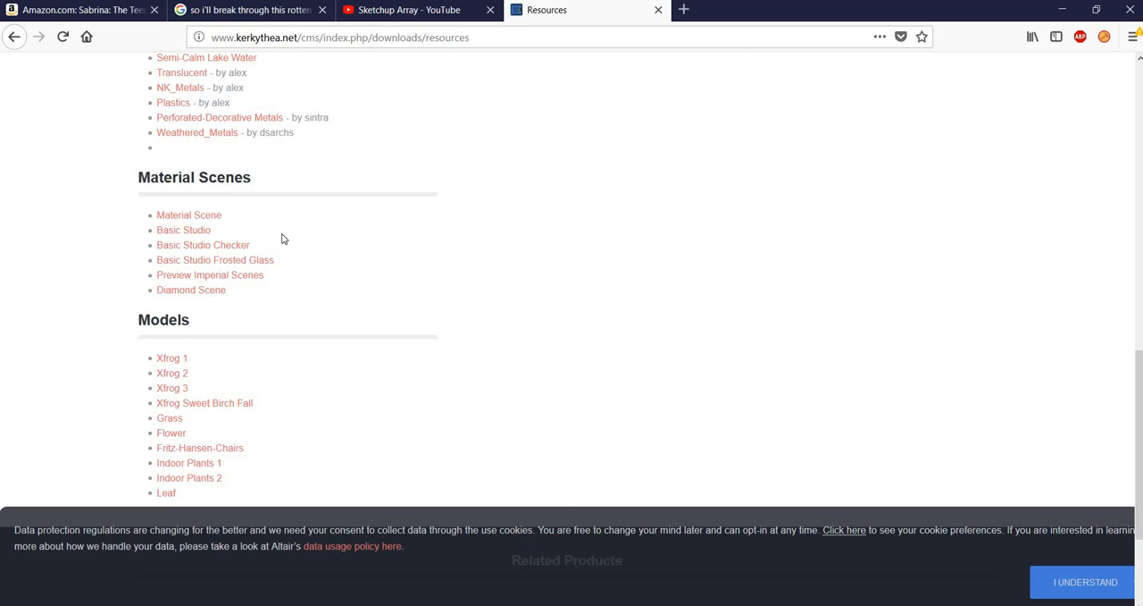
scroll(291, 235, "down", 3)
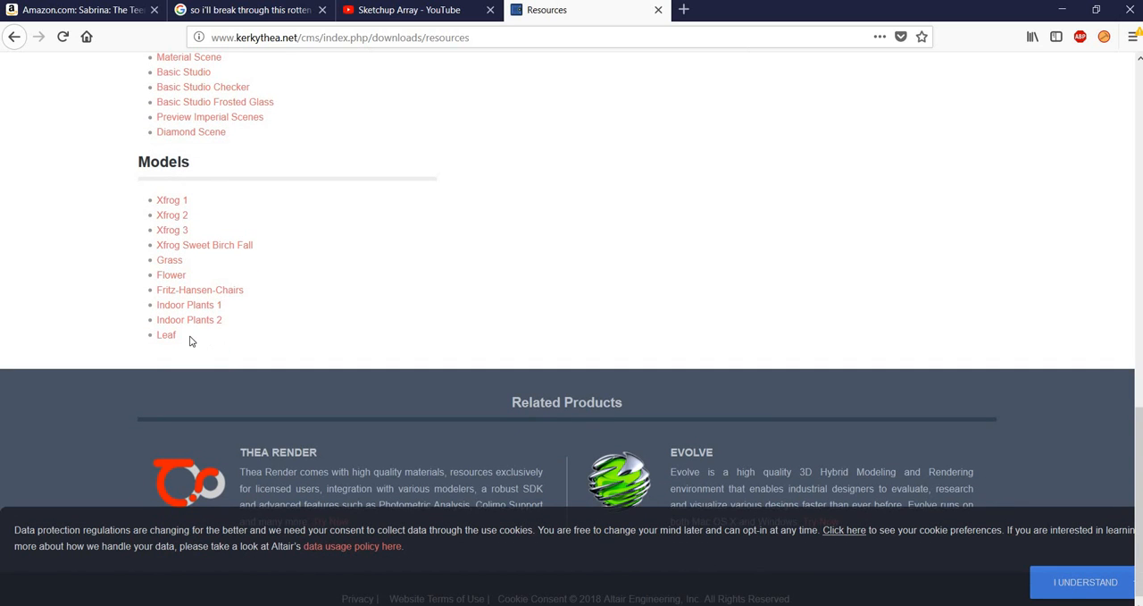
scroll(191, 341, "up", 4)
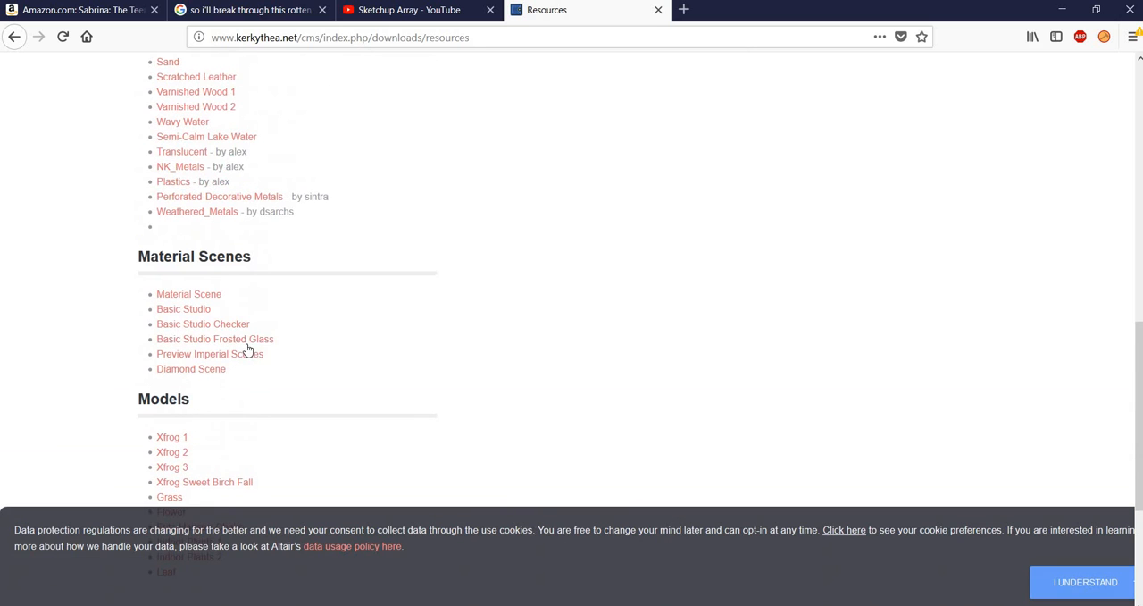
scroll(261, 319, "up", 2)
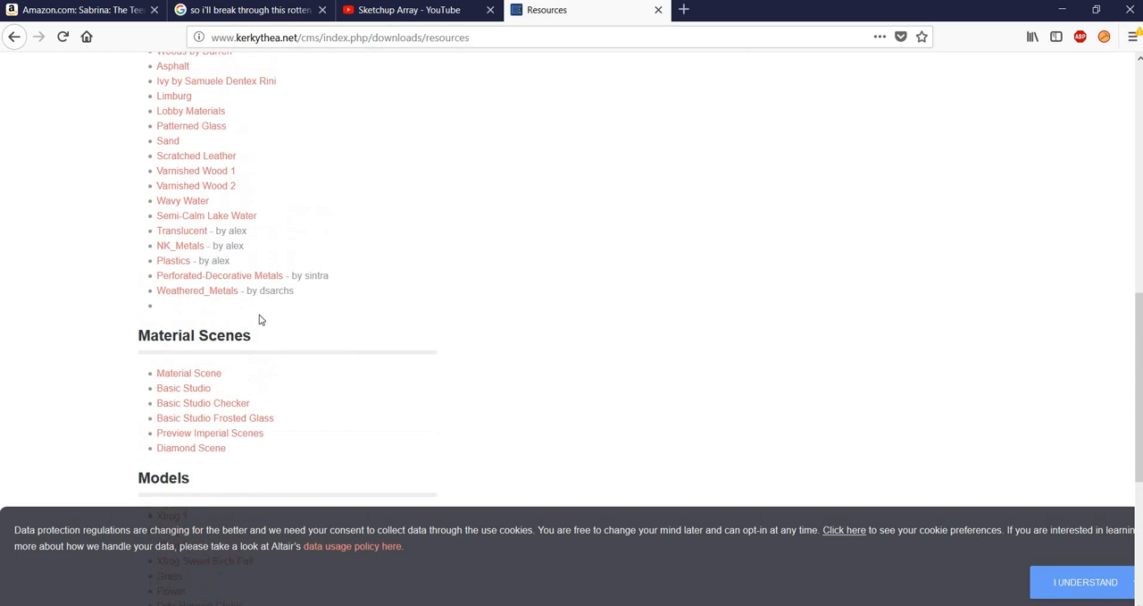
scroll(191, 297, "up", 5)
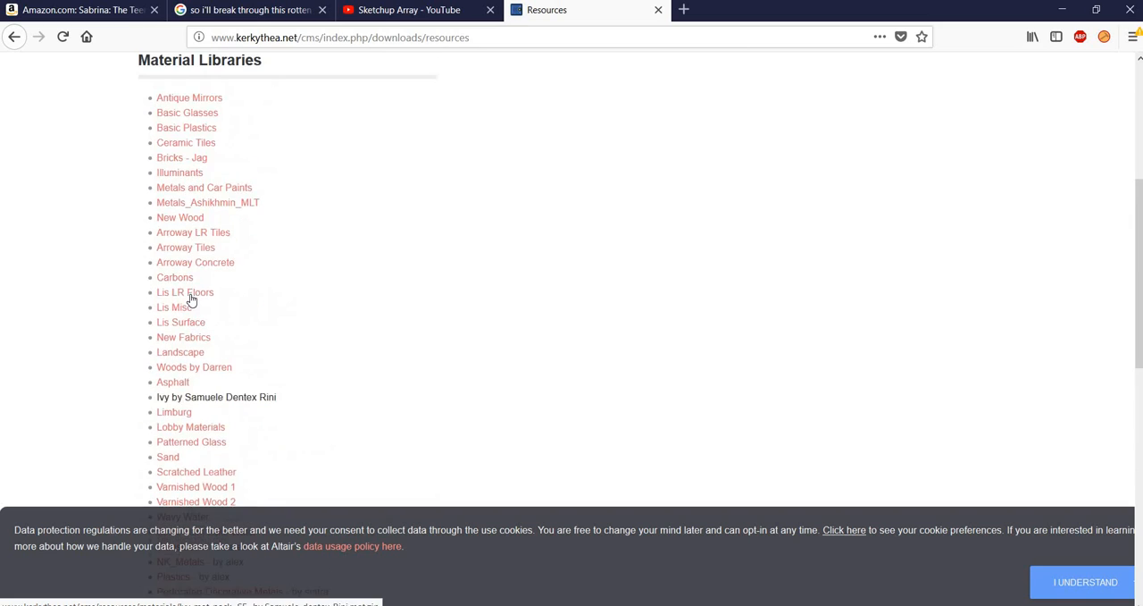
Call up the Studio Light by Rayman download from the Globals resources and cancel it
scroll(190, 296, "up", 3)
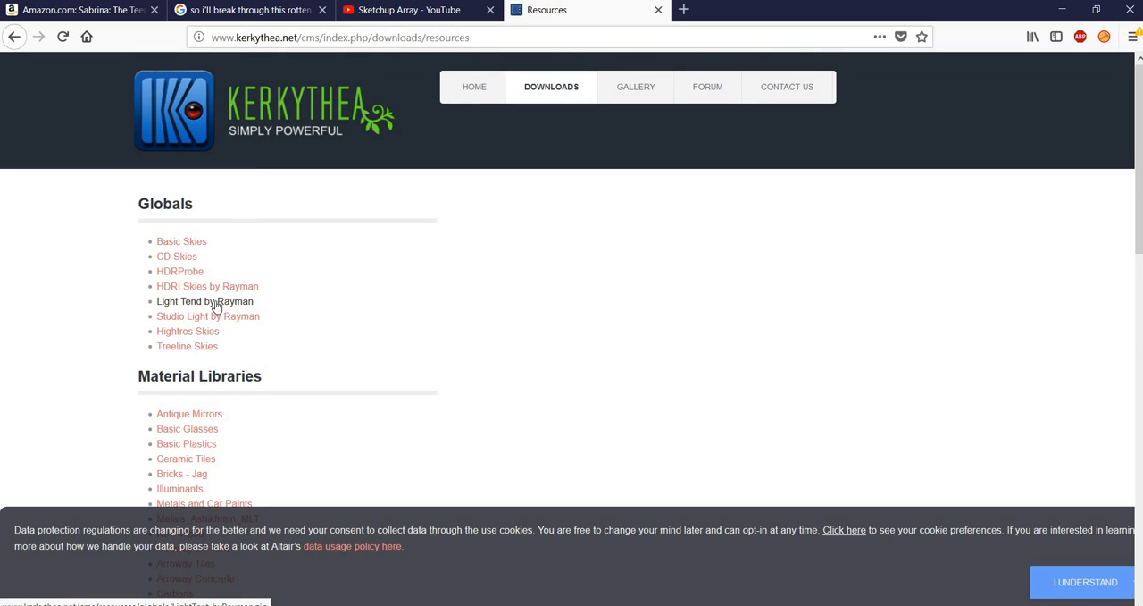
left_click(230, 318)
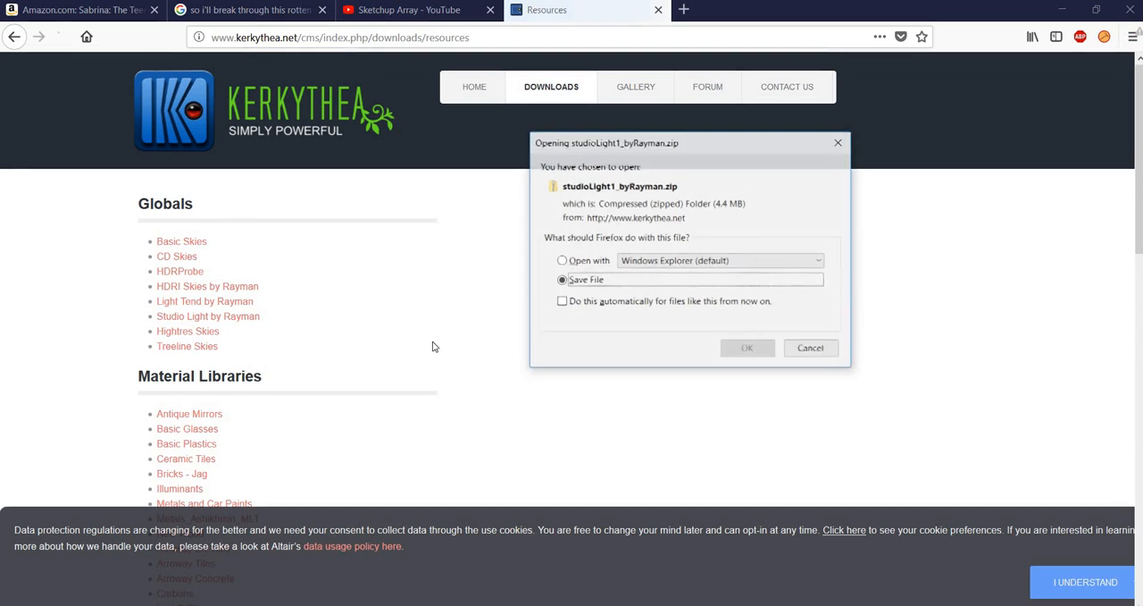
left_click(798, 351)
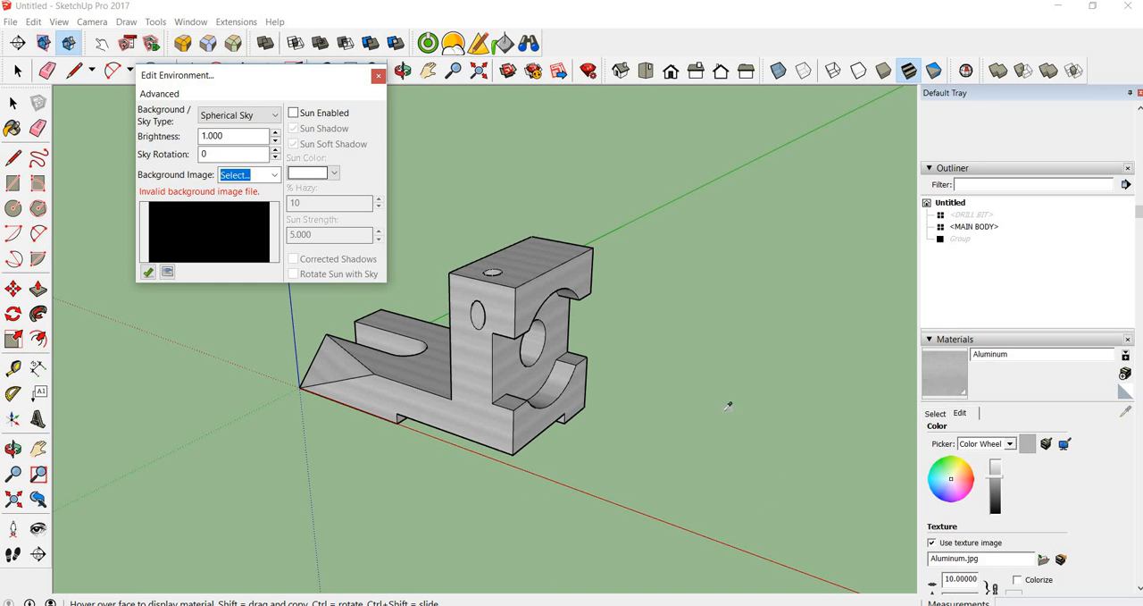
Load Boxlight.hdr from the studioLight folder in the OneDrive Sketchup projects as the spherical sky's background image, and close the environment settings
left_click(276, 175)
left_click(253, 194)
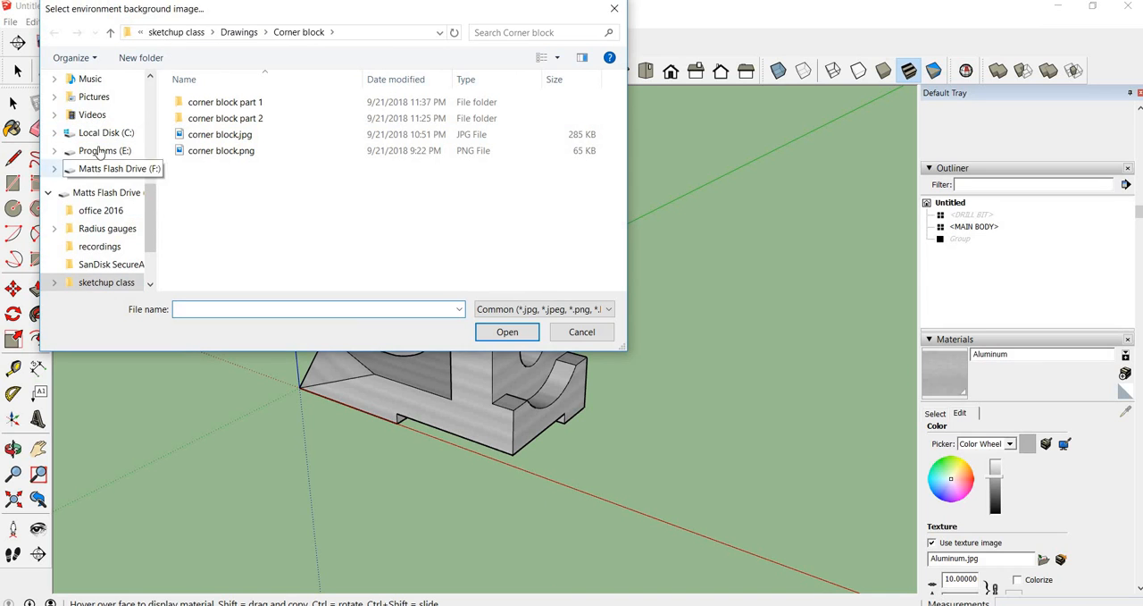
scroll(150, 223, "down", 2)
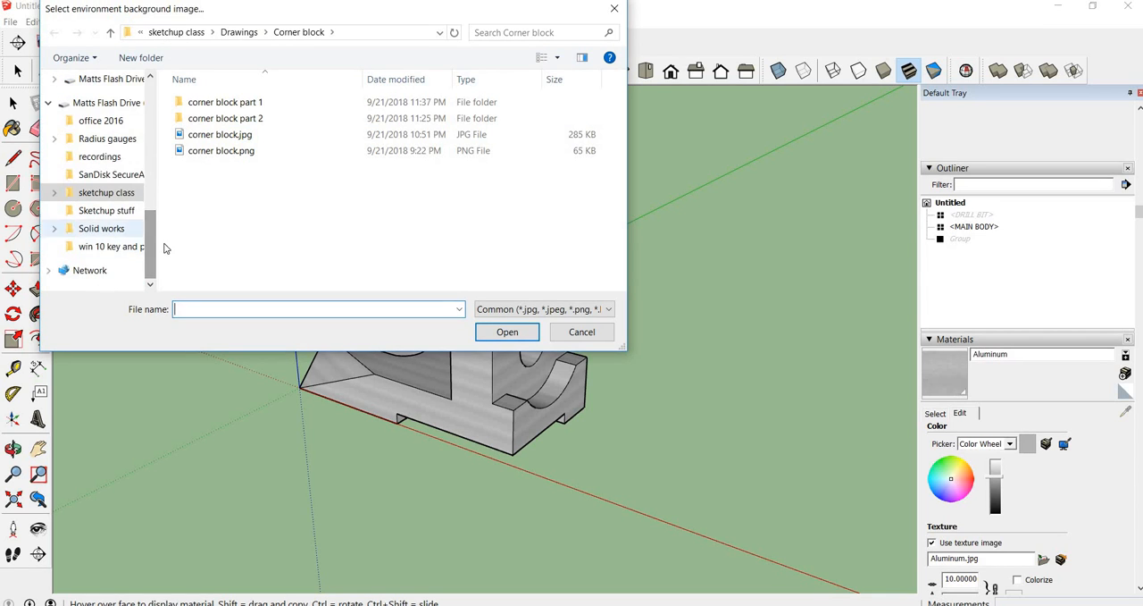
left_click_drag(153, 237, 163, 150)
left_click(118, 177)
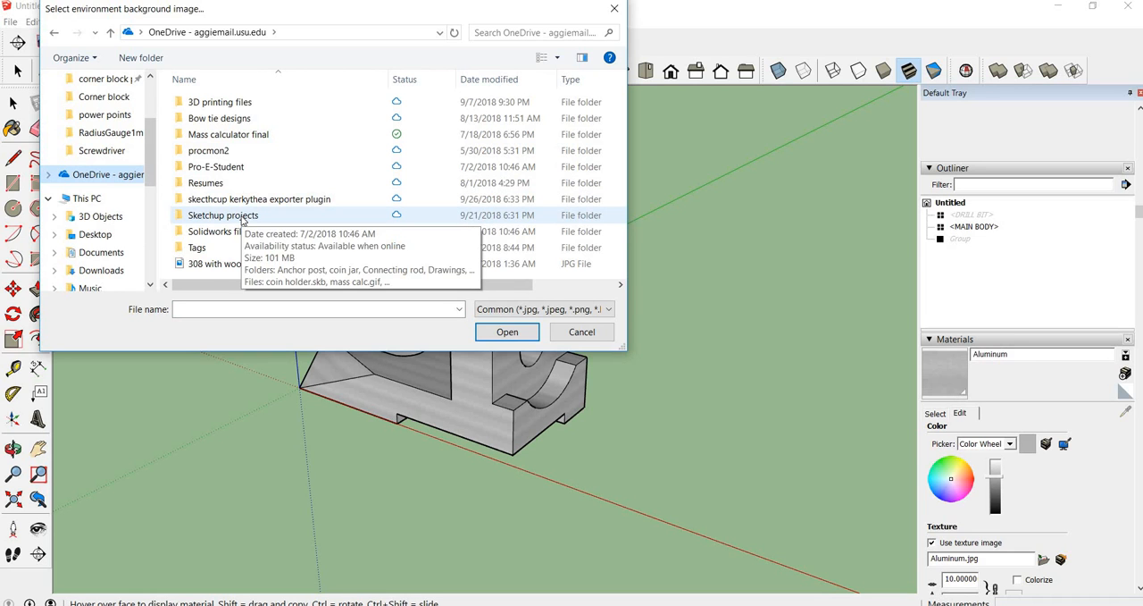
double_click(242, 219)
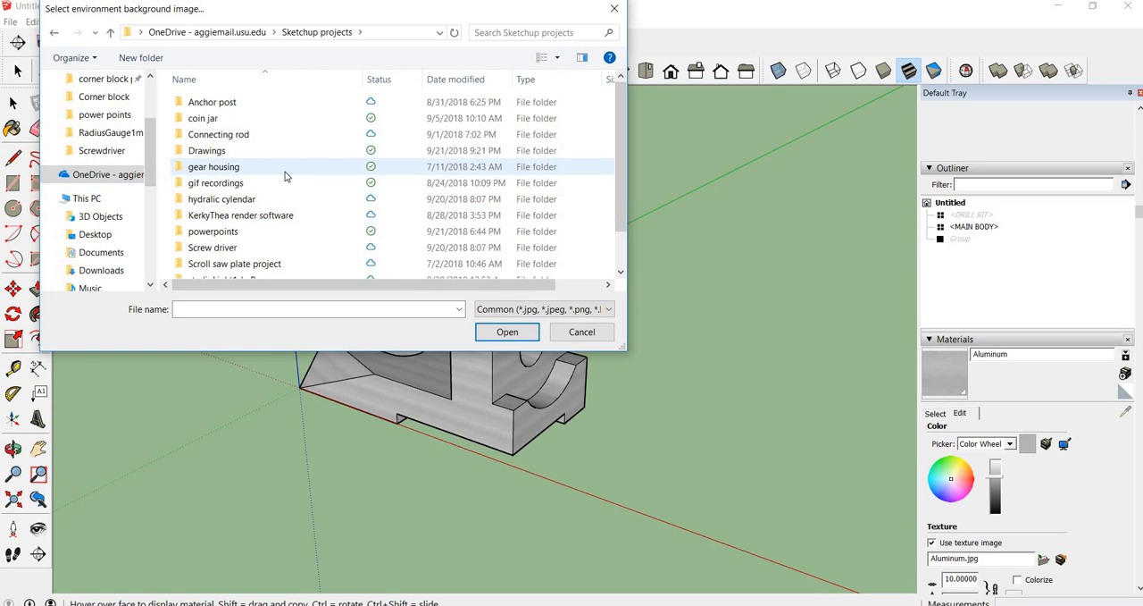
scroll(282, 176, "down", 1)
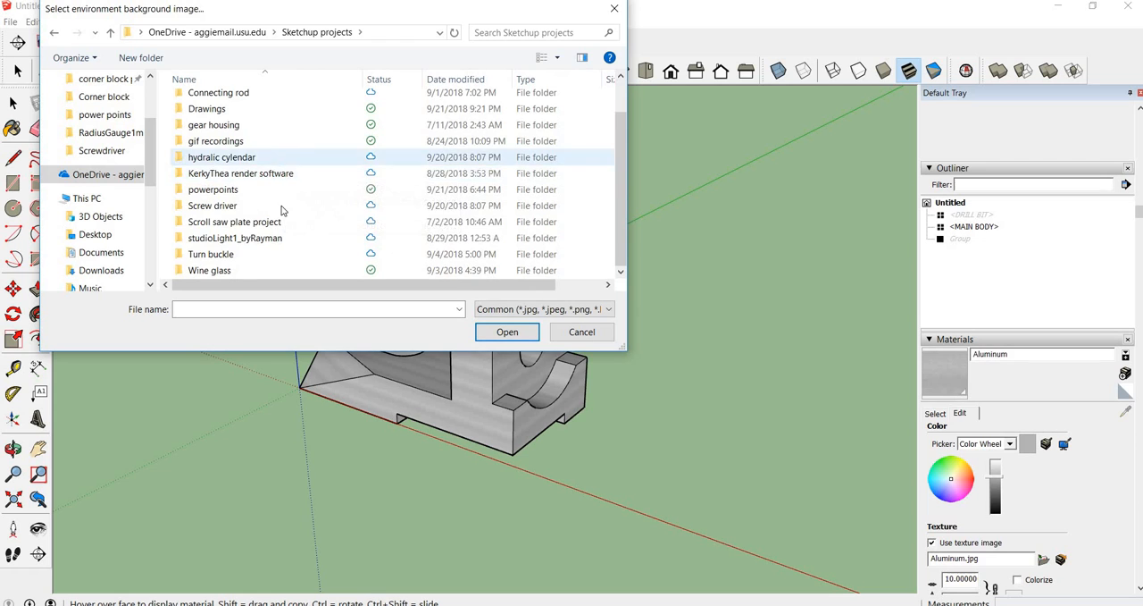
double_click(269, 240)
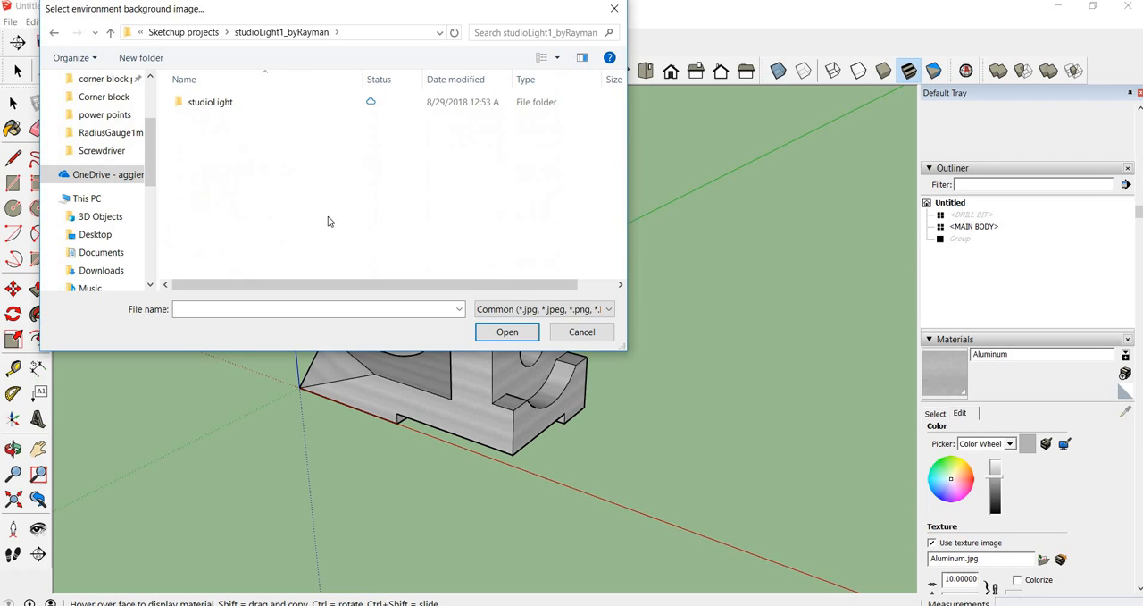
double_click(225, 104)
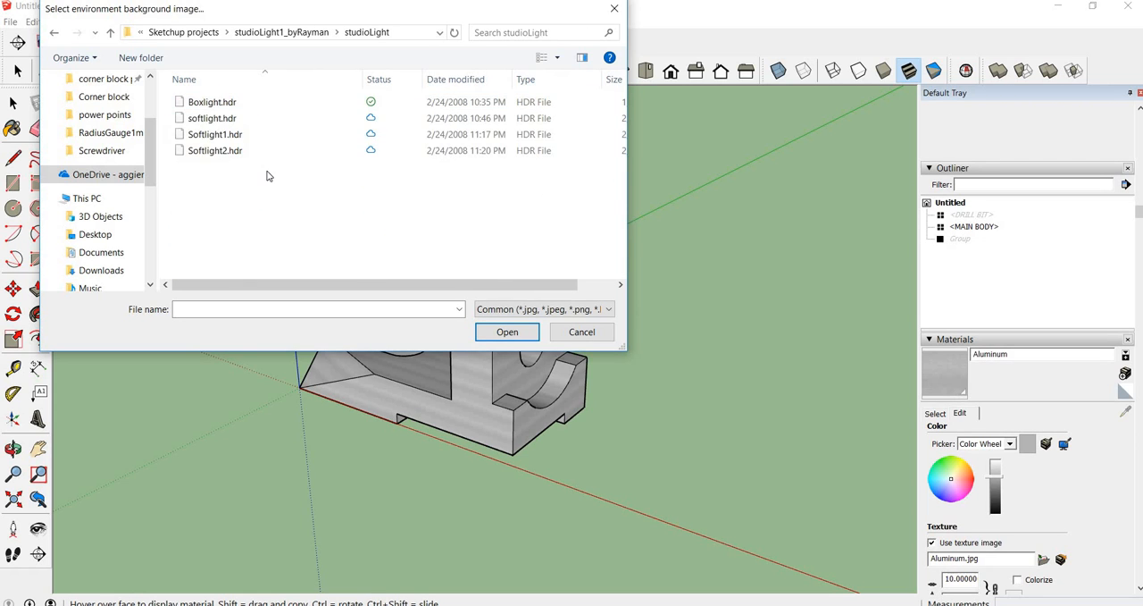
left_click(214, 102)
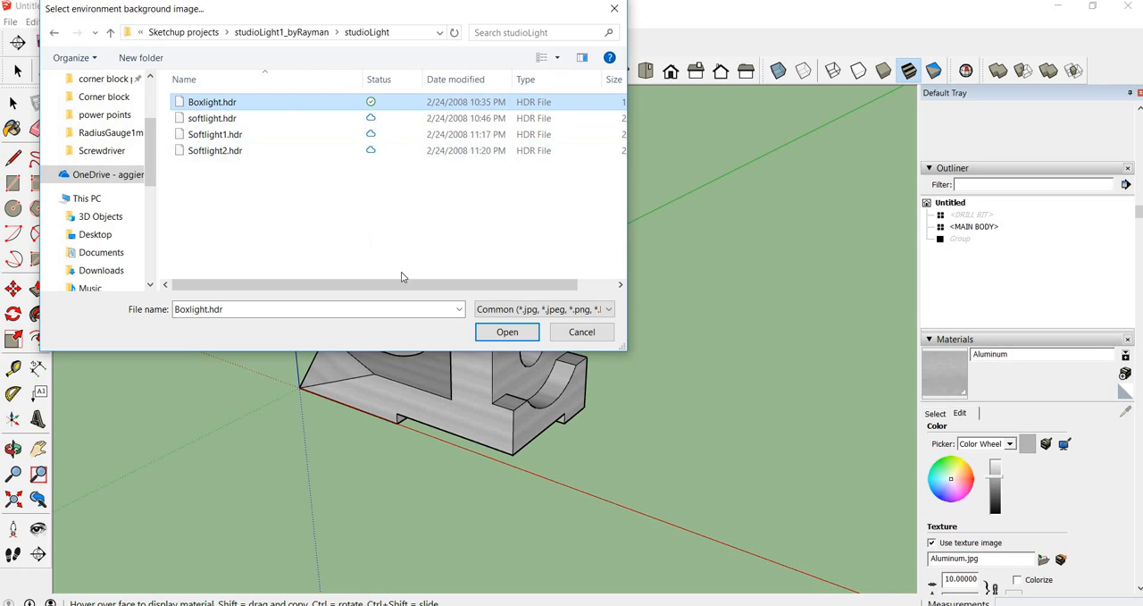
left_click(506, 331)
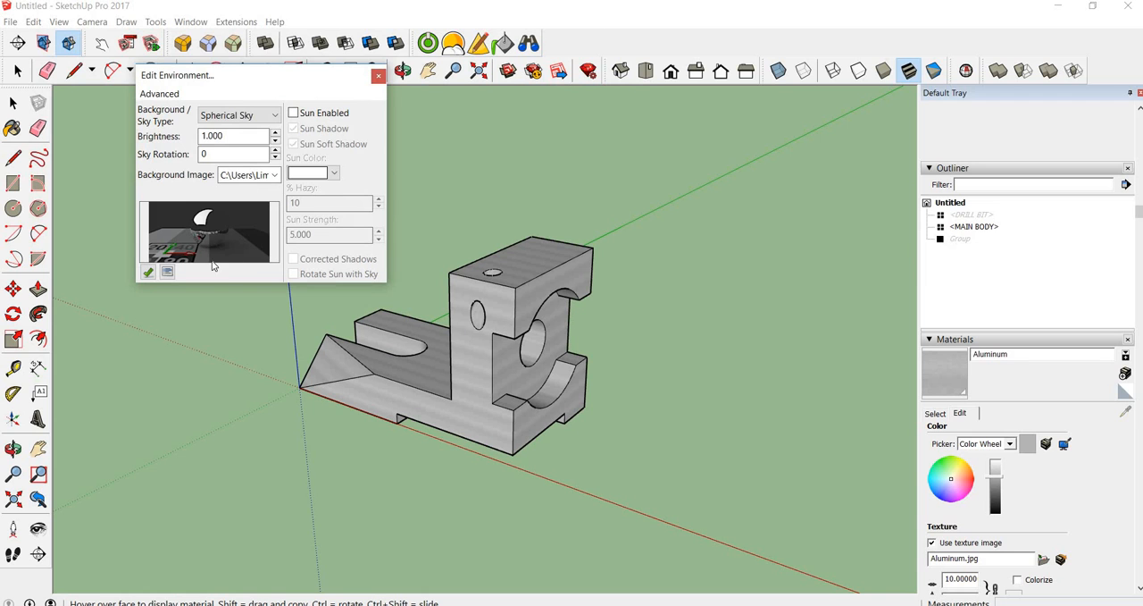
left_click(377, 79)
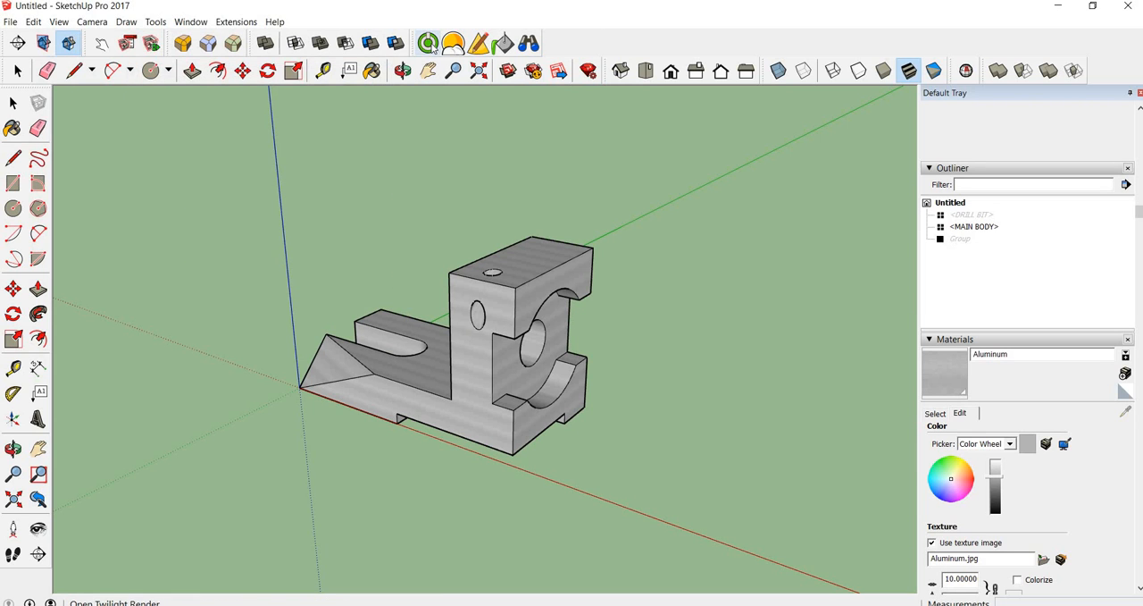
Render a closer front view of the bracket at 800x600 with the 04. Medium preset
left_click(429, 44)
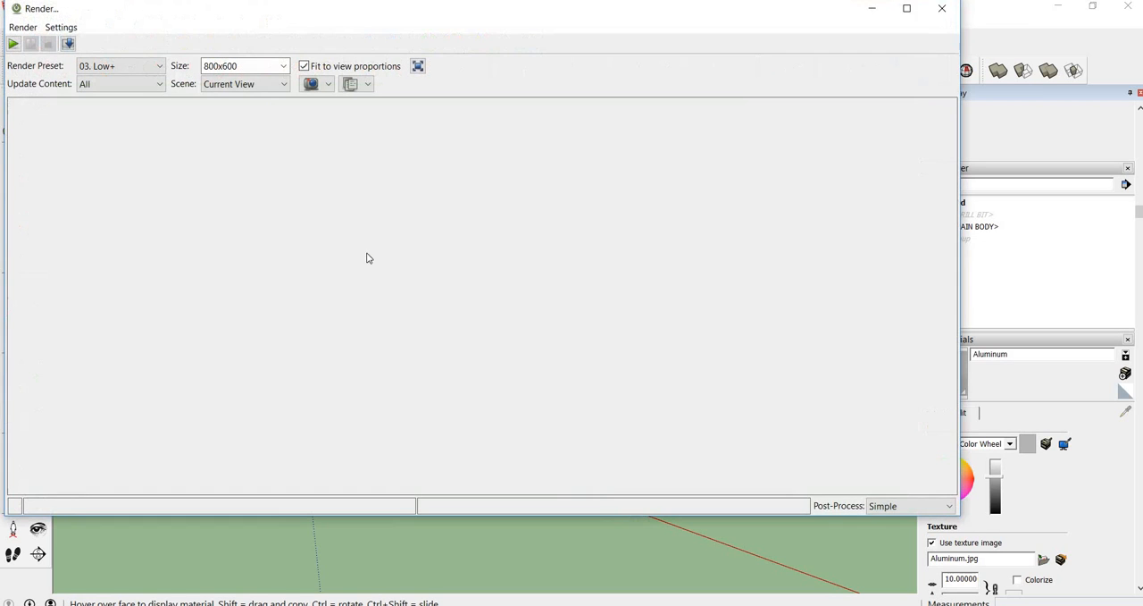
left_click(953, 9)
middle_click_drag(454, 319, 317, 341)
scroll(411, 330, "up", 4)
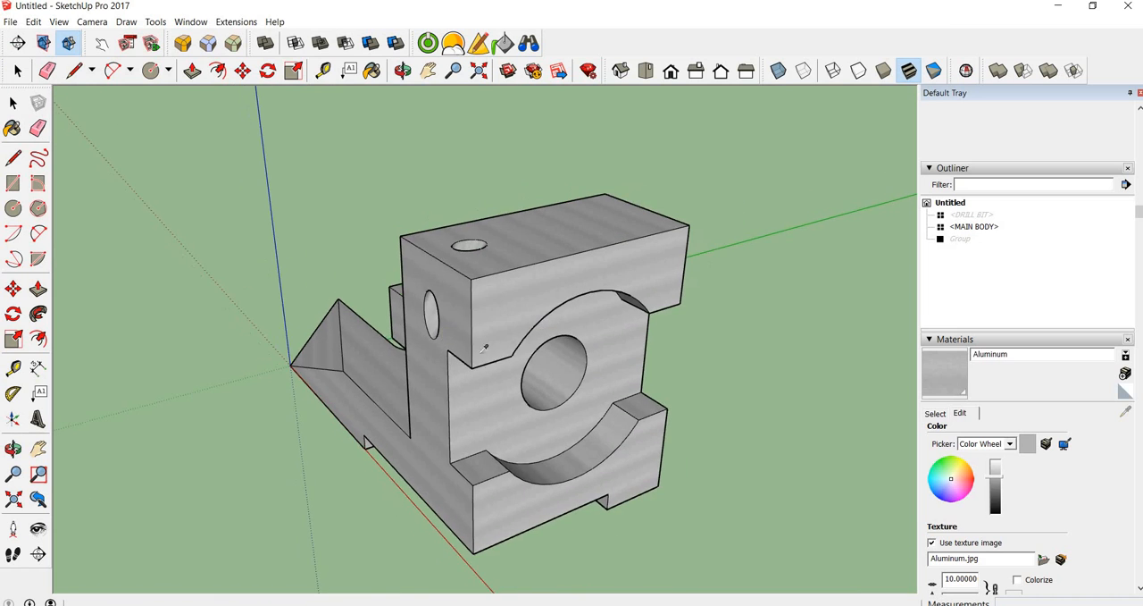
middle_click_drag(440, 351, 483, 311)
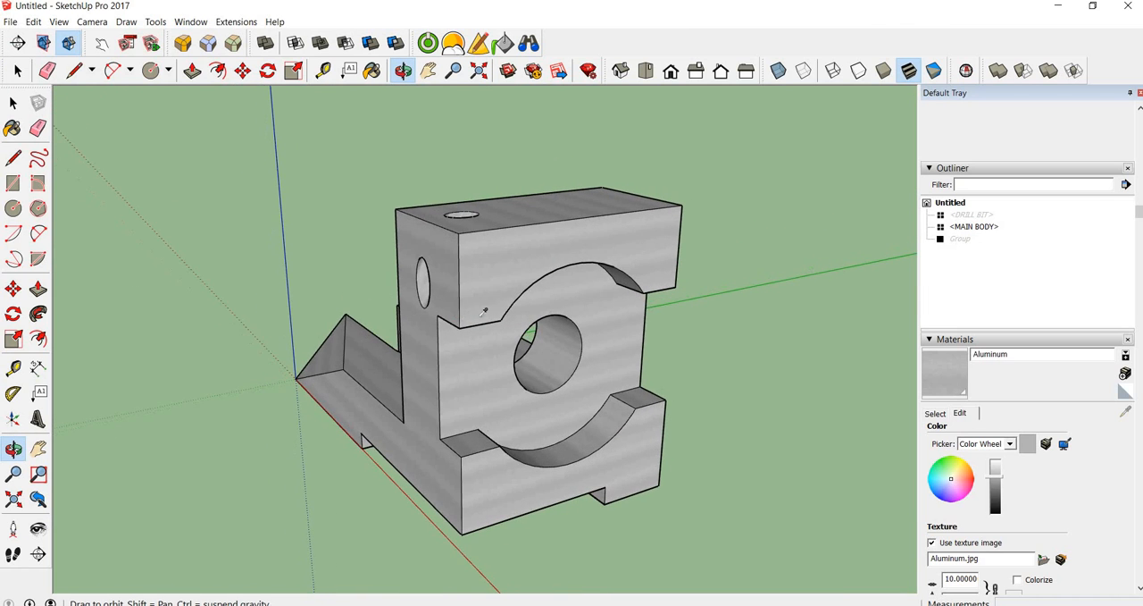
left_click(430, 47)
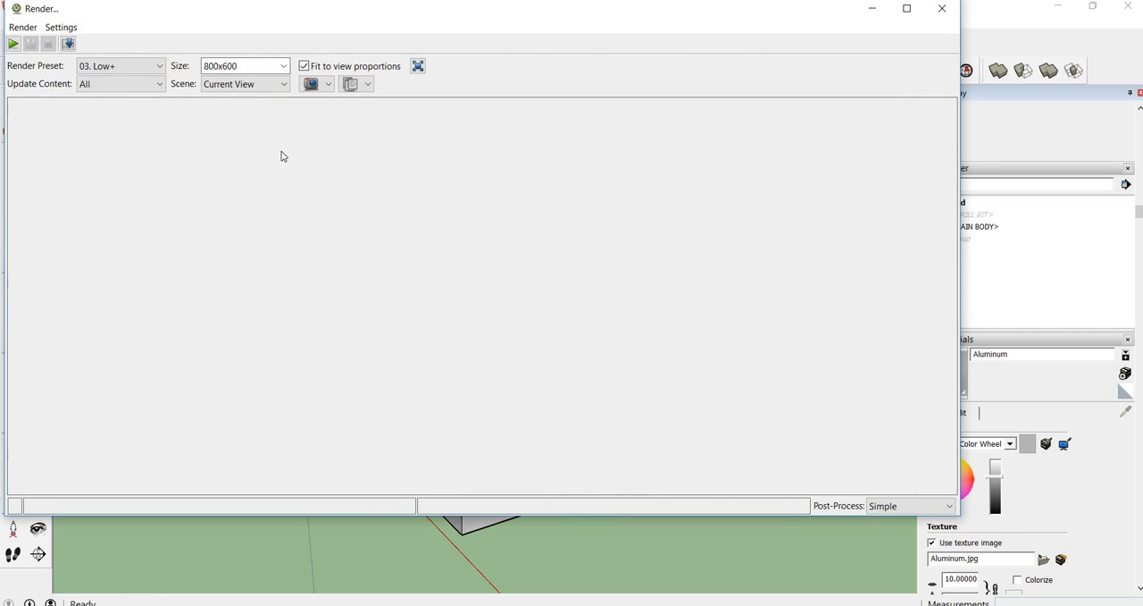
left_click(156, 68)
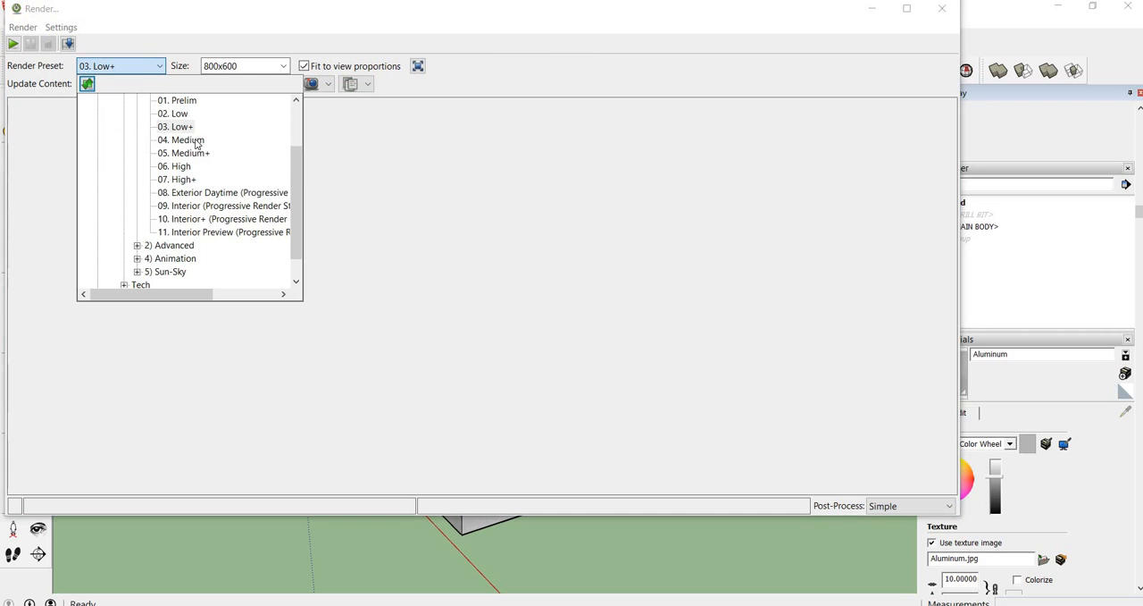
left_click(194, 140)
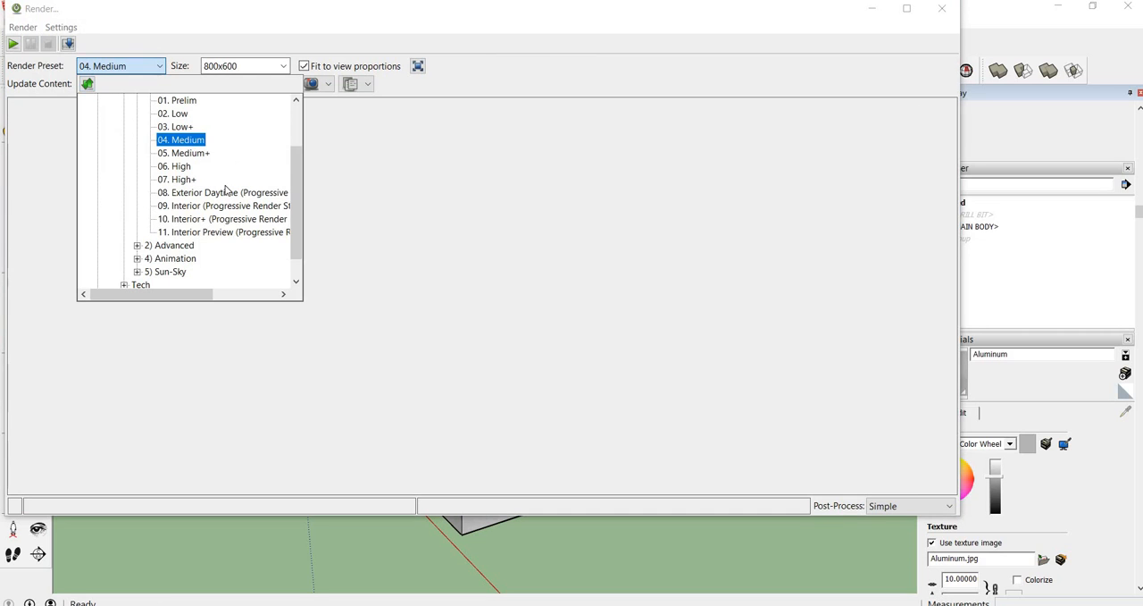
left_click(13, 44)
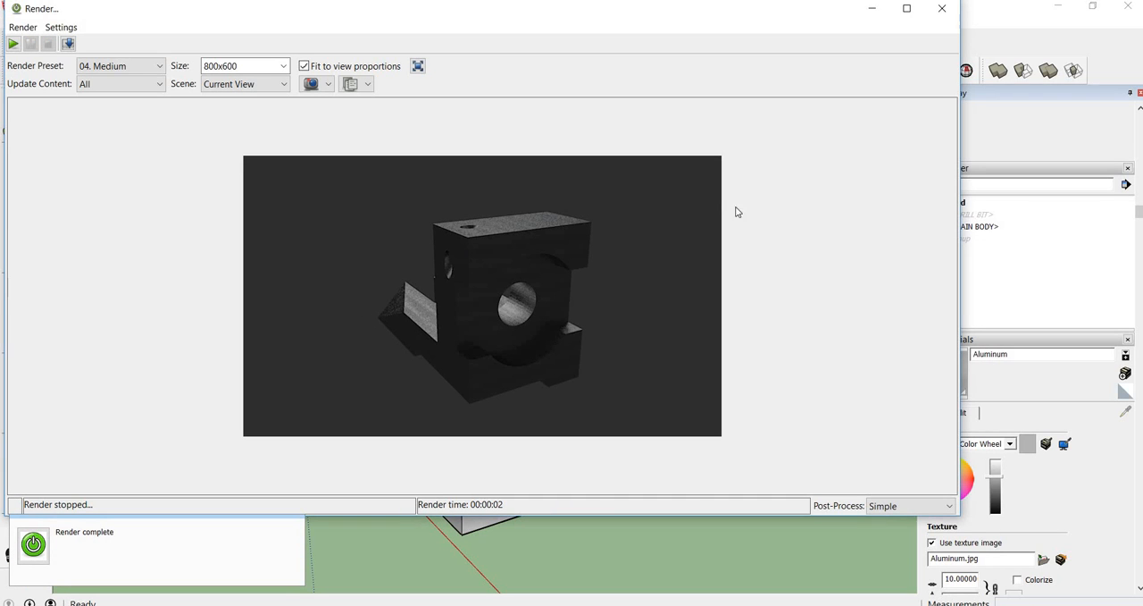
Set the render's post-process exposure to 1.50 and close the render without saving the image
left_click(895, 505)
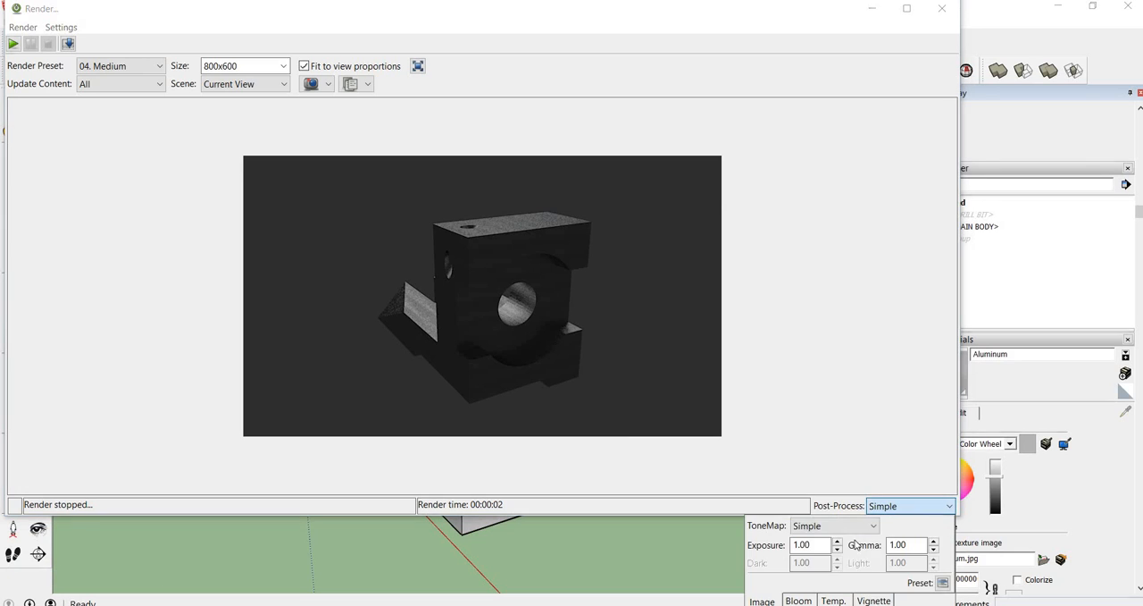
left_click(838, 541)
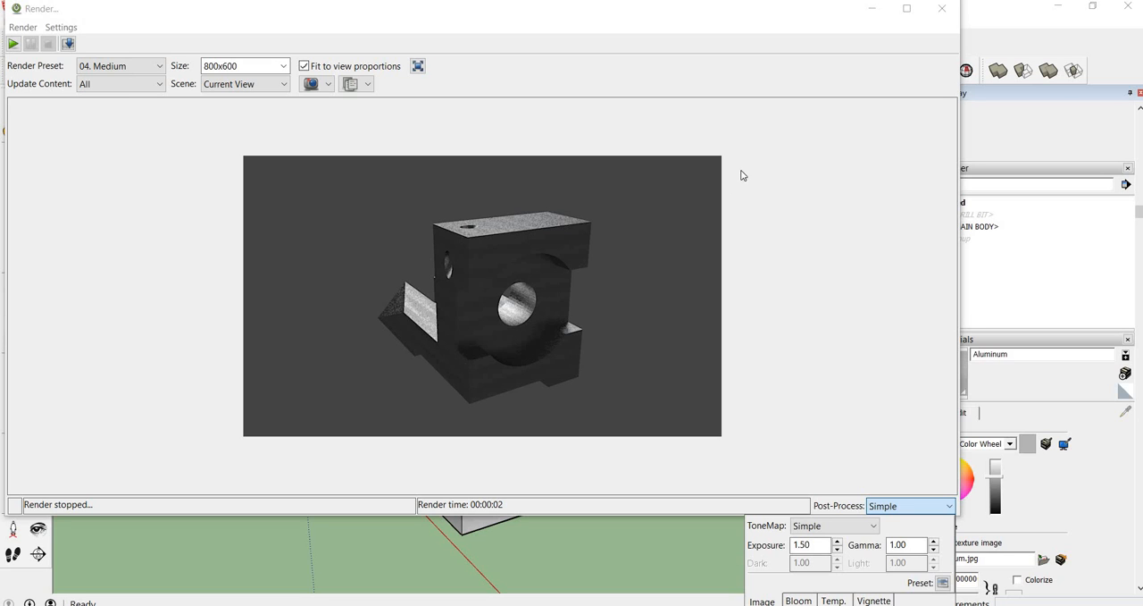
left_click(941, 8)
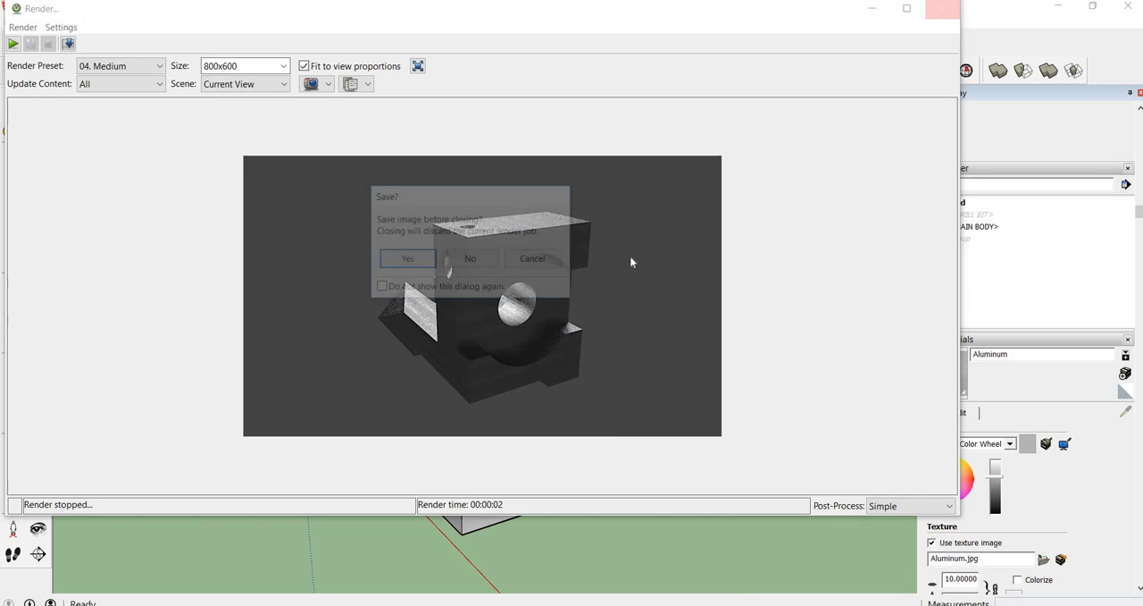
left_click(483, 262)
Set the environment's sky rotation to 30 and close the environment settings
mouse_move(484, 271)
middle_mouse_down()
mouse_move(635, 270)
mouse_move(80, 317)
middle_mouse_up()
left_click_drag(79, 317, 344, 255)
scroll(348, 259, "down", 3)
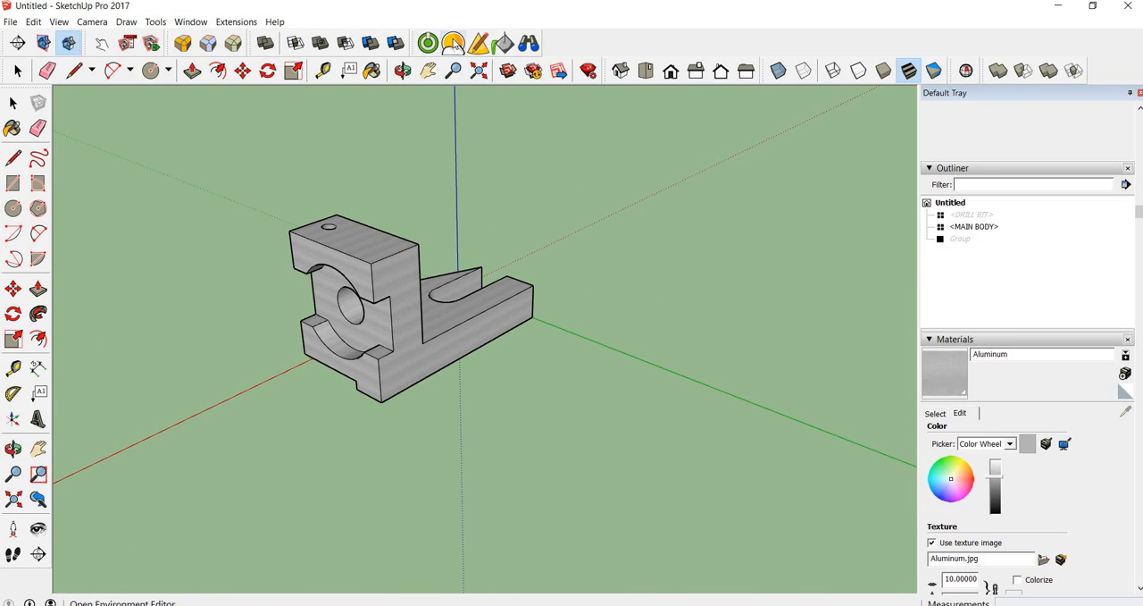
middle_click_drag(365, 234, 408, 237)
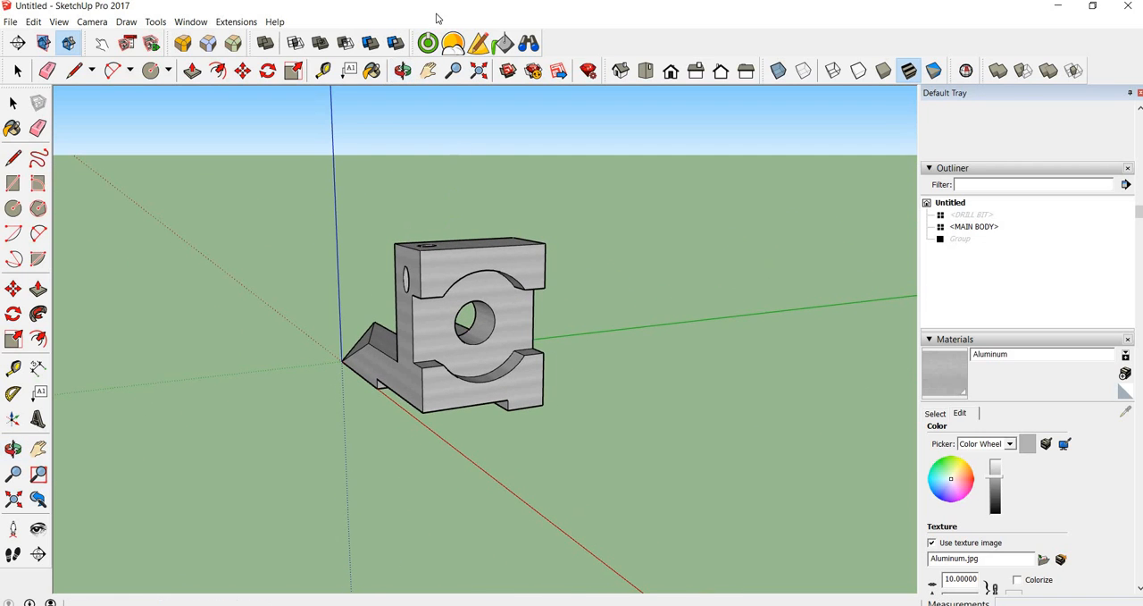
left_click(455, 46)
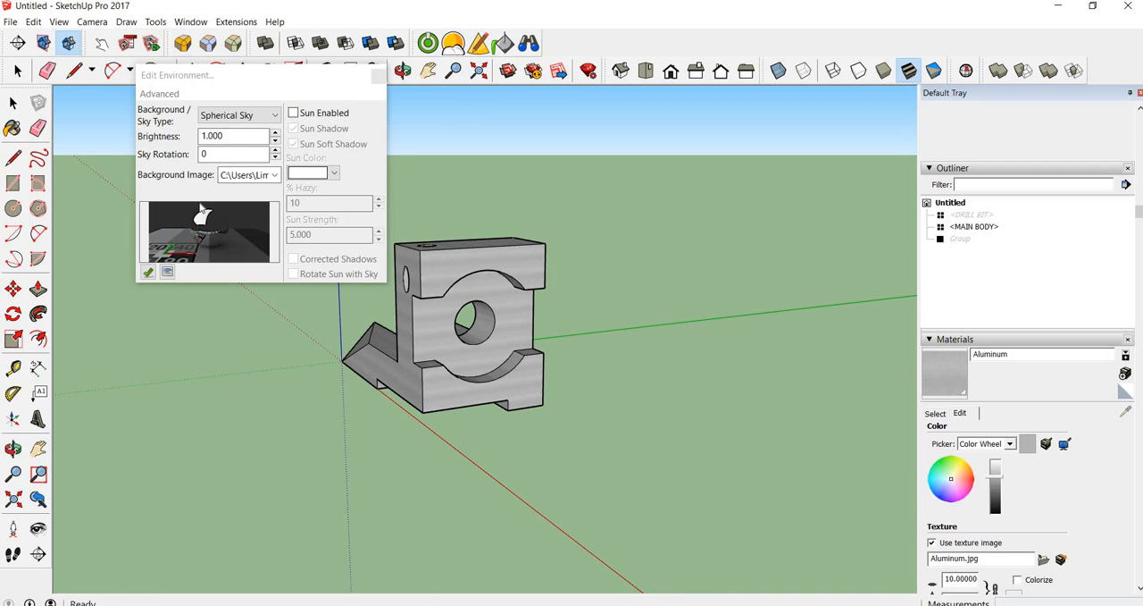
left_click_drag(221, 153, 188, 154)
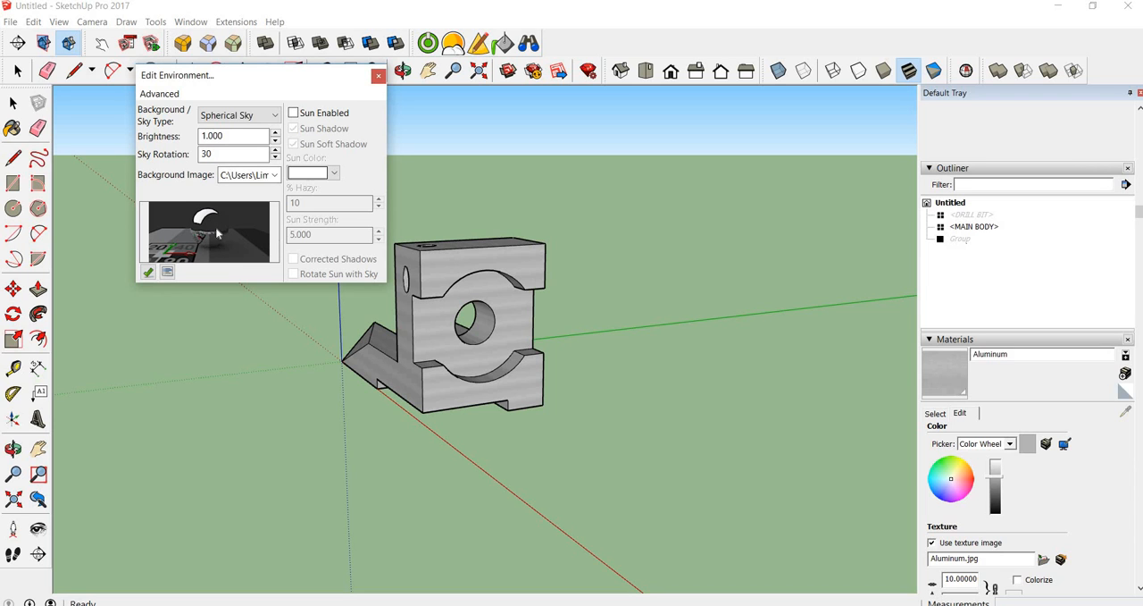
left_click(378, 77)
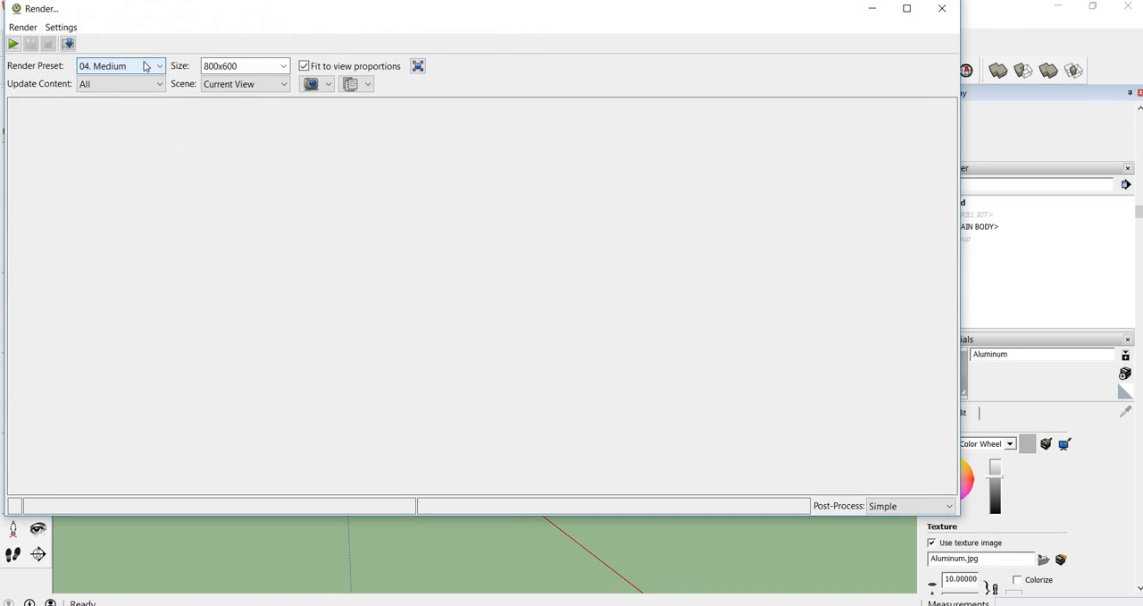
Render the bracket again with the 04. Medium preset and discard the image
left_click(12, 44)
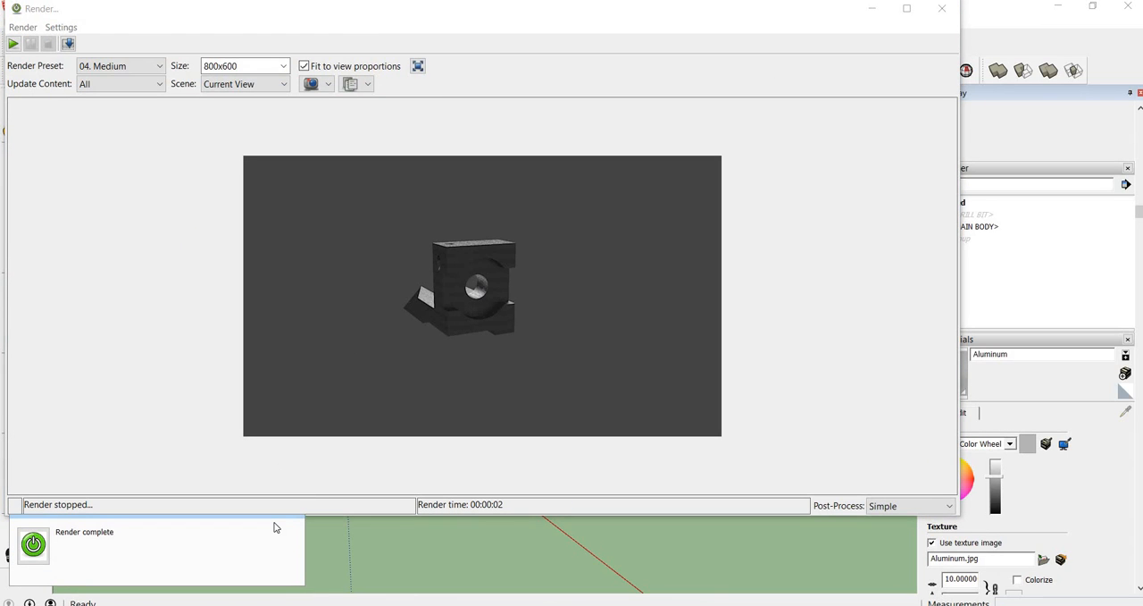
left_click_drag(274, 527, 313, 499)
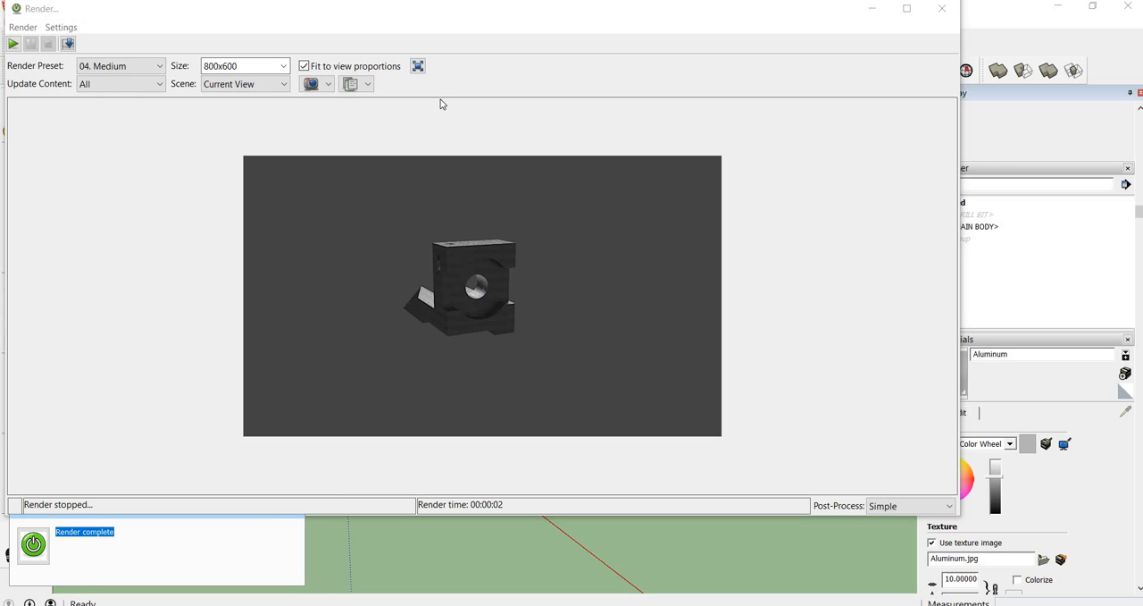
left_click(942, 8)
left_click(474, 261)
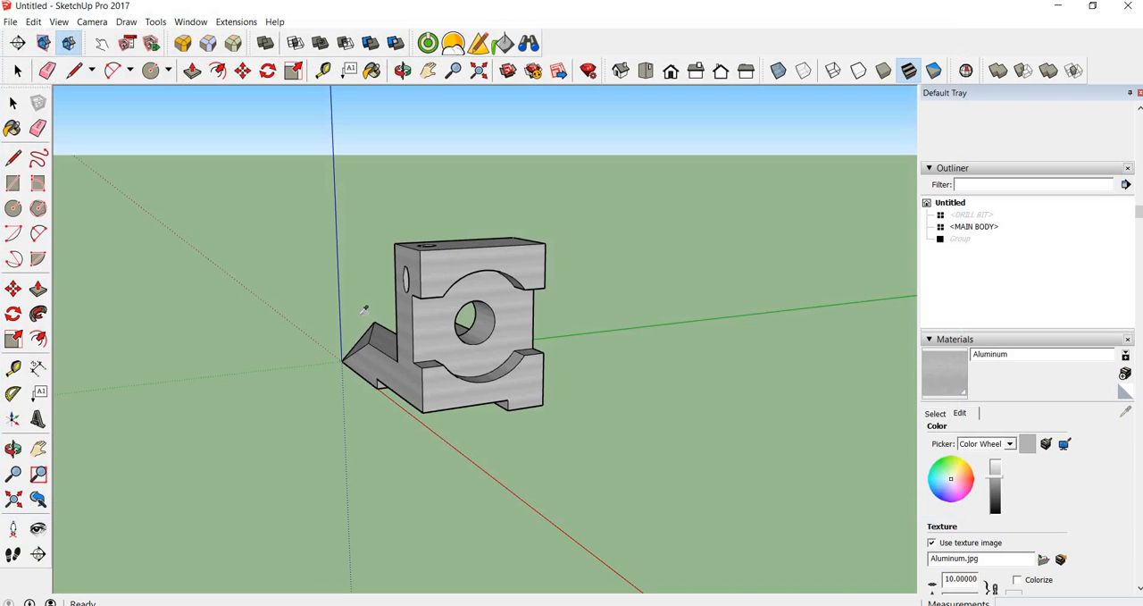
Draw a large rectangle on the ground plane surrounding the bracket
key("r")
middle_click_drag(329, 253, 332, 404)
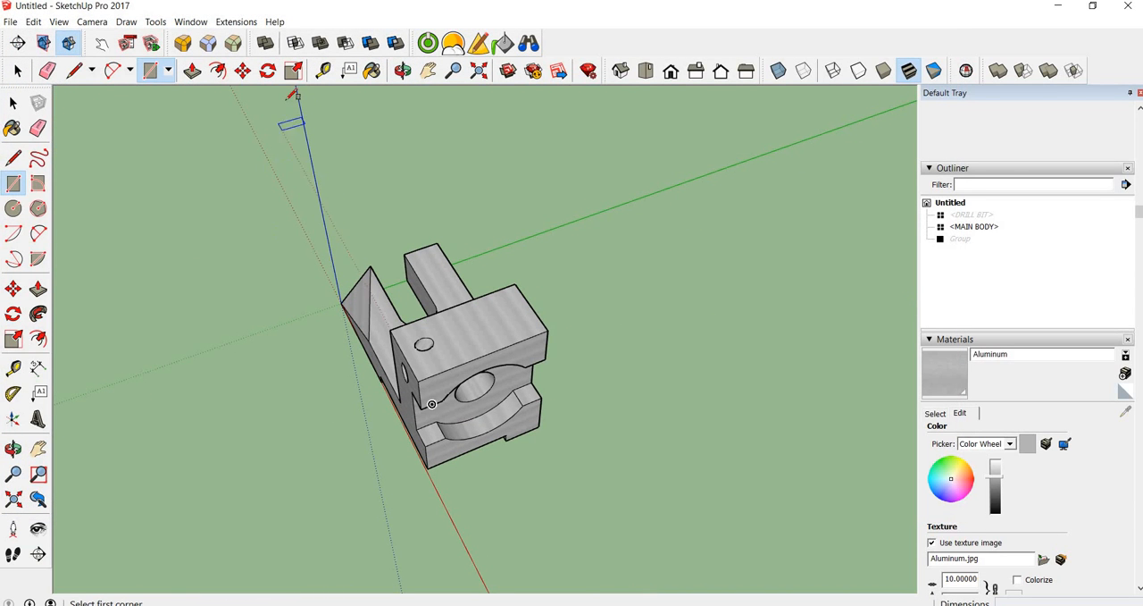
left_click(87, 116)
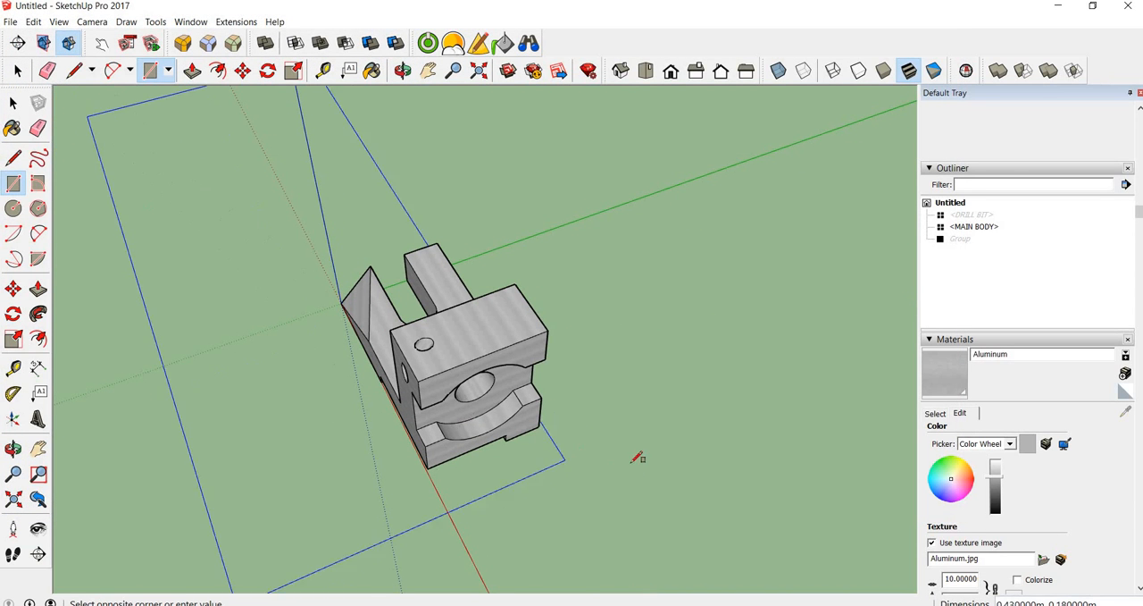
left_click(878, 346)
Push/Pull the underside of the ground rectangle downward about 0.02 m to form a slab beneath the bracket
middle_click_drag(786, 395, 583, 100)
middle_click_drag(554, 539, 529, 373)
key("p")
left_click_drag(592, 316, 593, 332)
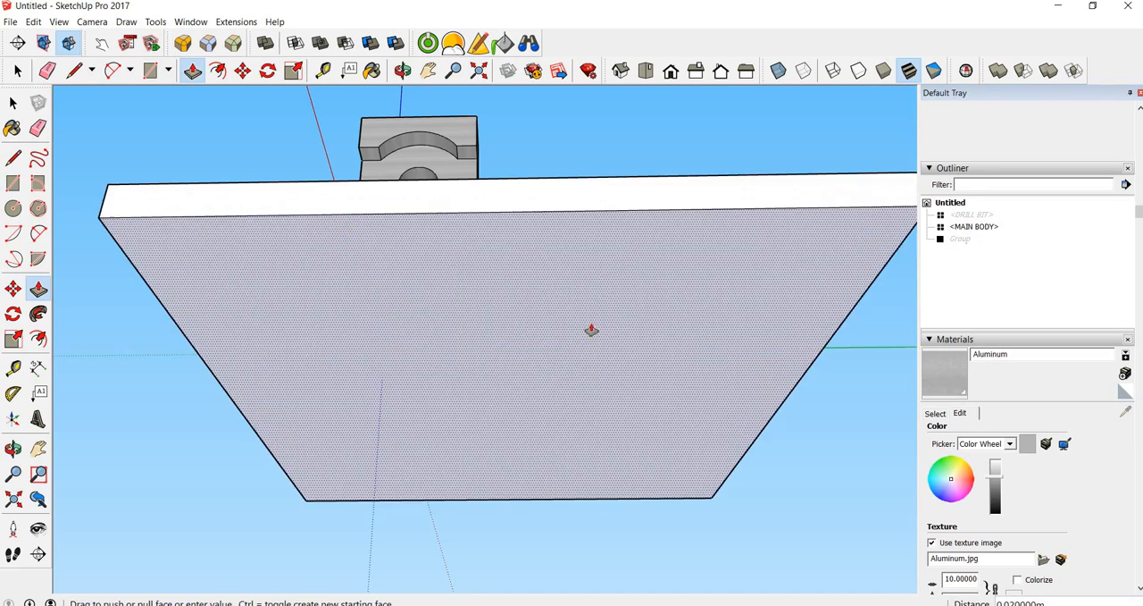
middle_click_drag(585, 470, 583, 502)
key("space")
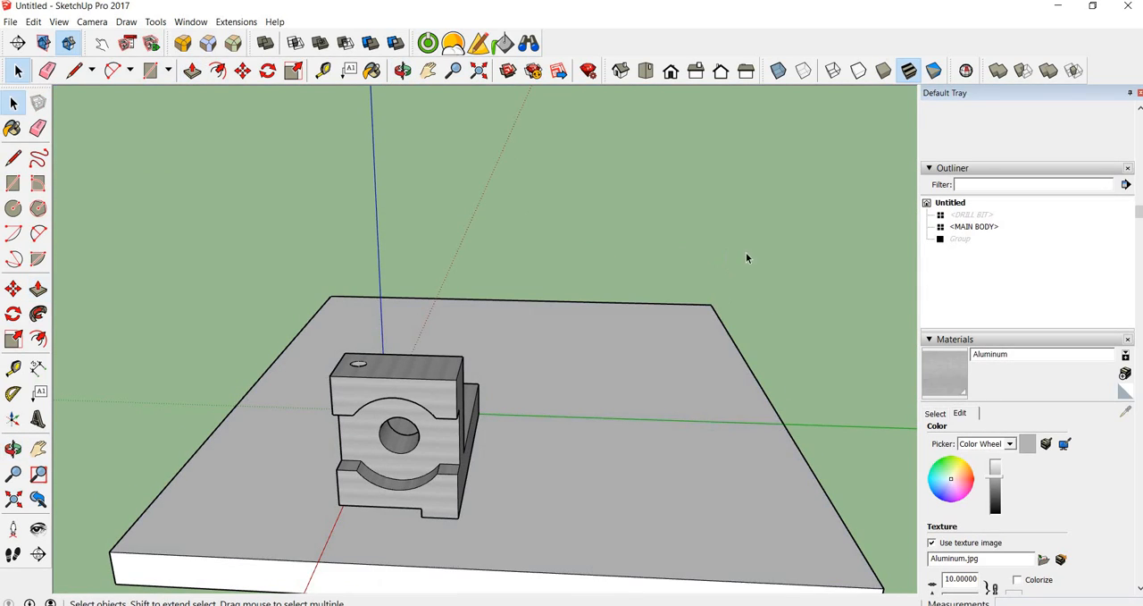
Turn the whole slab beneath the bracket into a component named base
triple_click(691, 347)
right_click(690, 347)
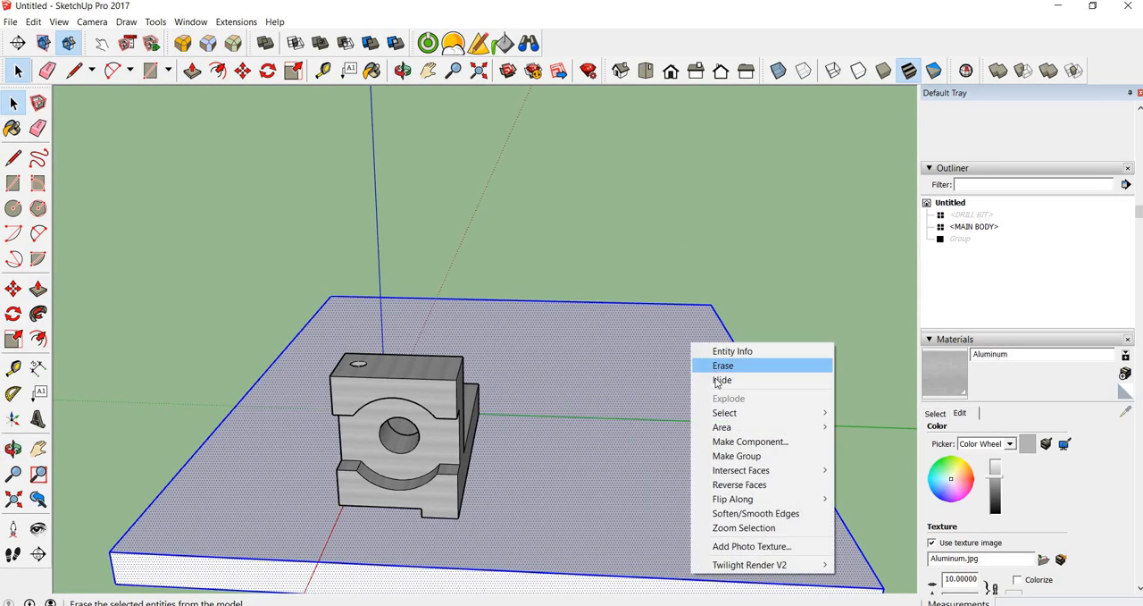
left_click(732, 441)
type("base")
key("Return")
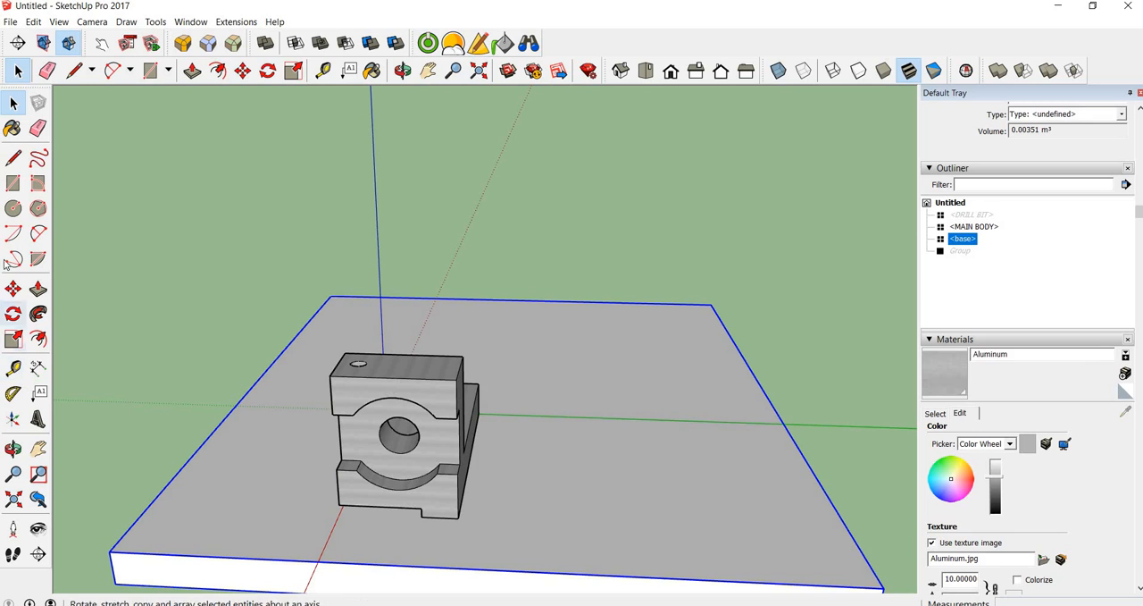
Paint the base slab with the Wood Cherry Original material from the Wood collection
left_click(11, 131)
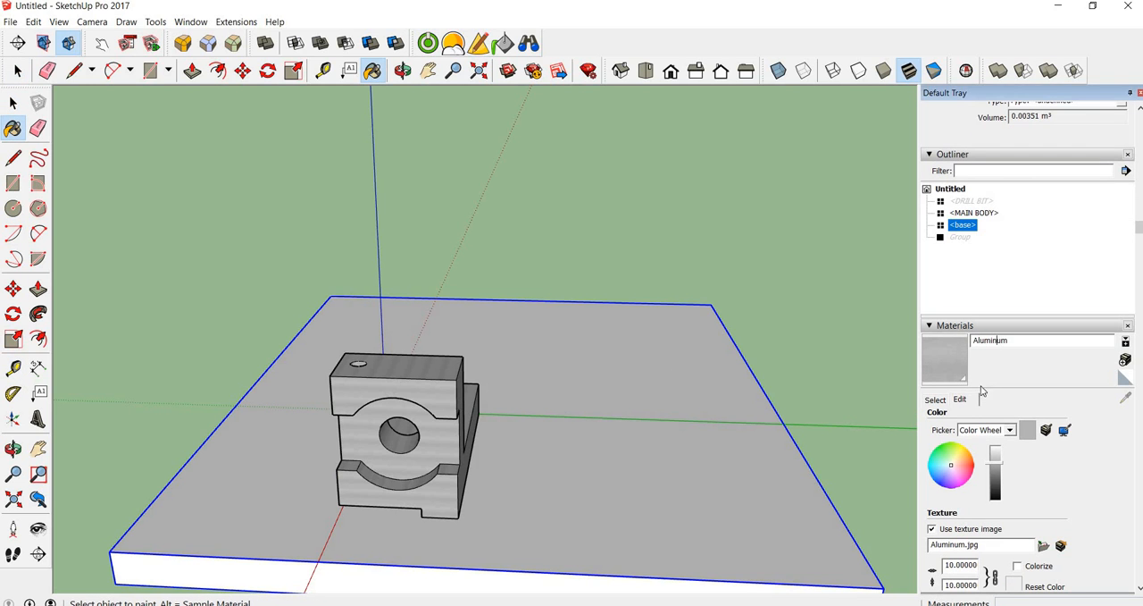
left_click(936, 399)
left_click(1004, 418)
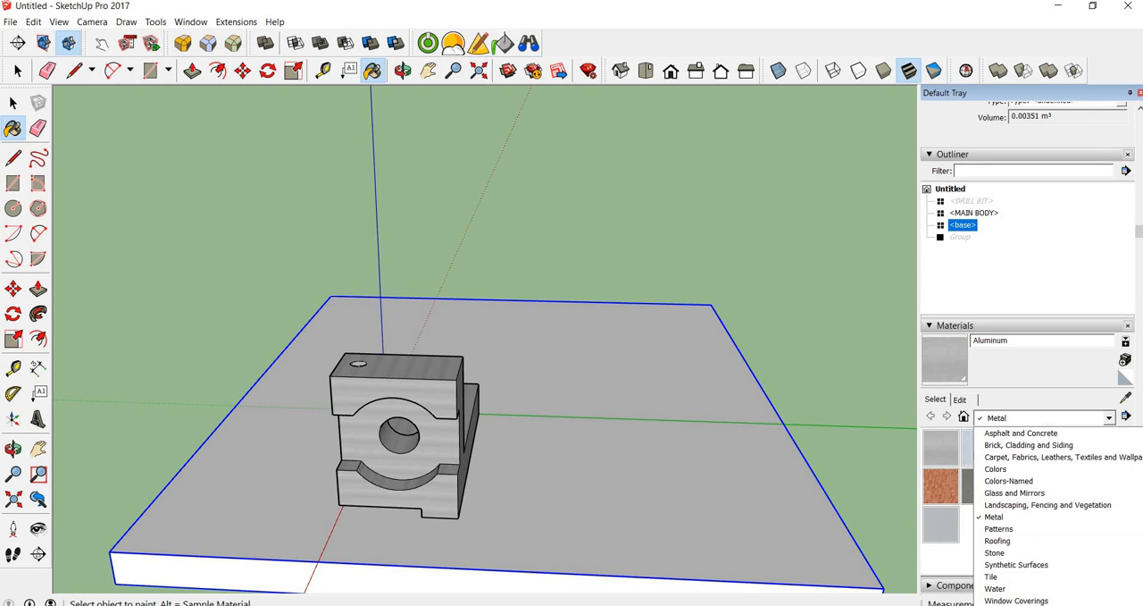
left_click(993, 604)
left_click(1020, 449)
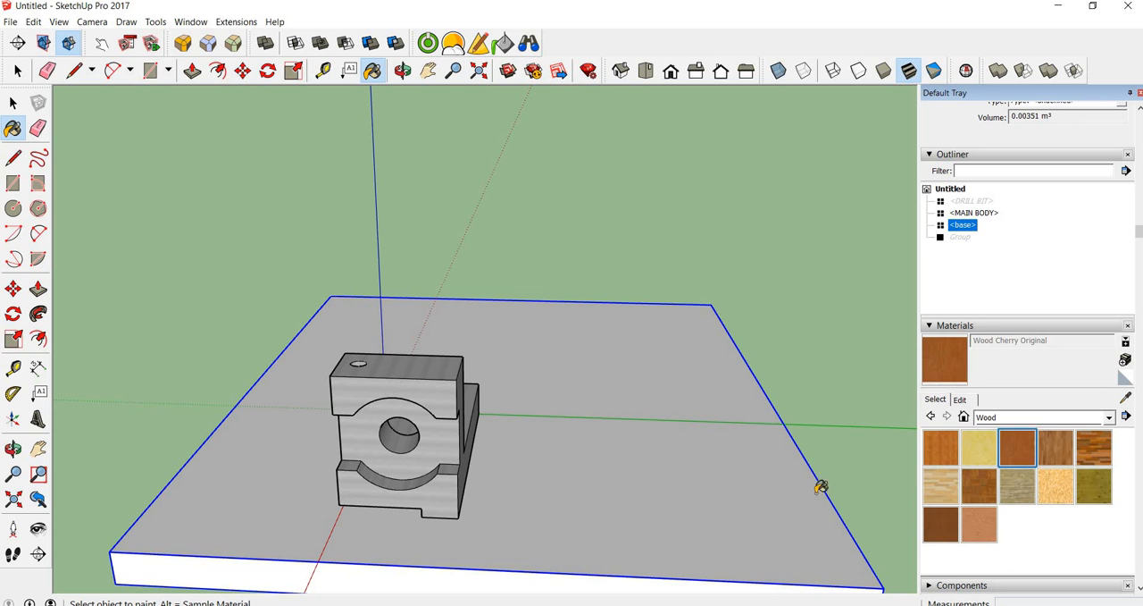
left_click(697, 493)
scroll(659, 478, "up", 3)
scroll(654, 511, "up", 8)
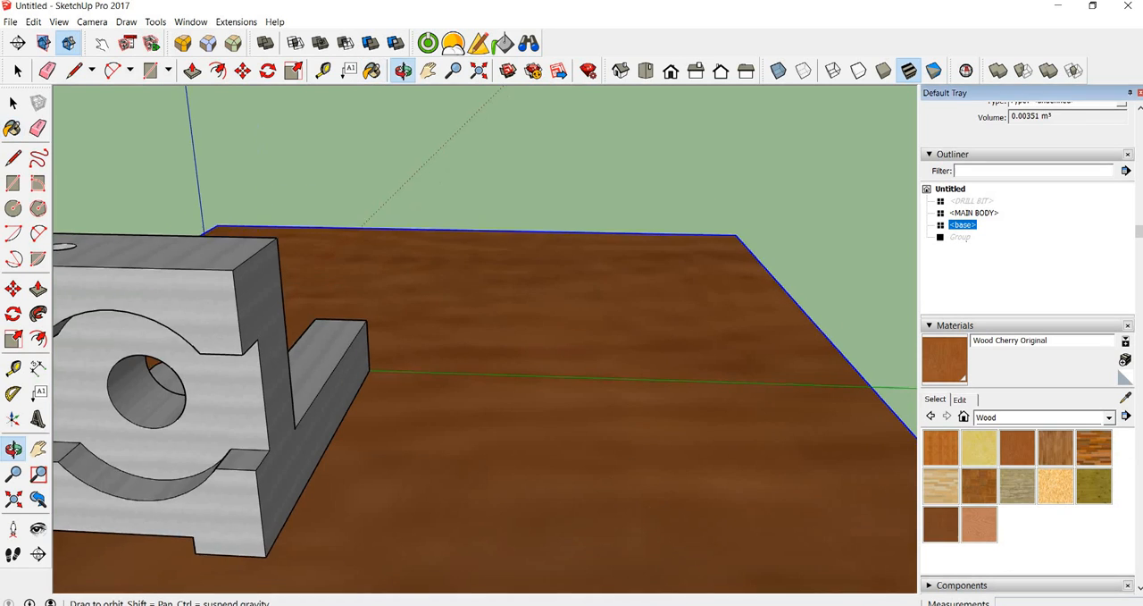
scroll(605, 391, "up", 2)
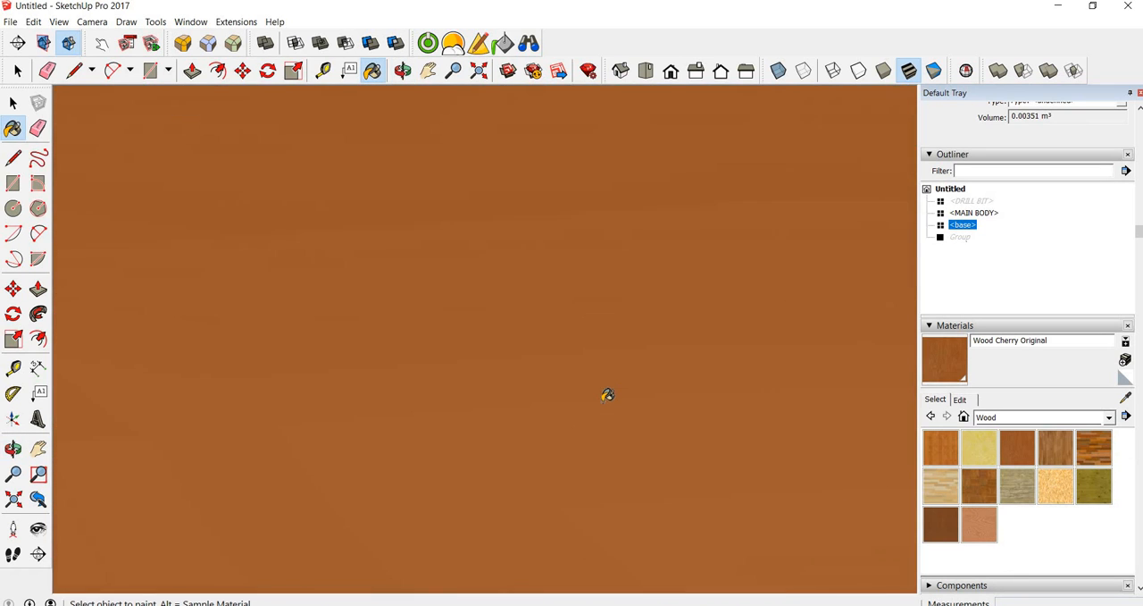
scroll(608, 394, "down", 10)
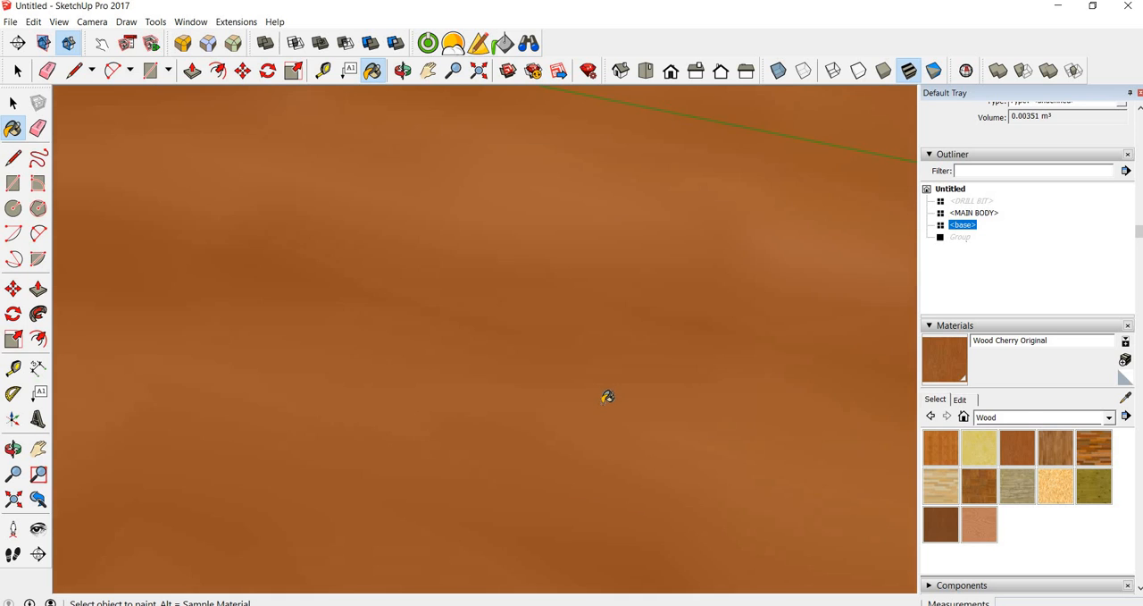
scroll(611, 395, "up", 3)
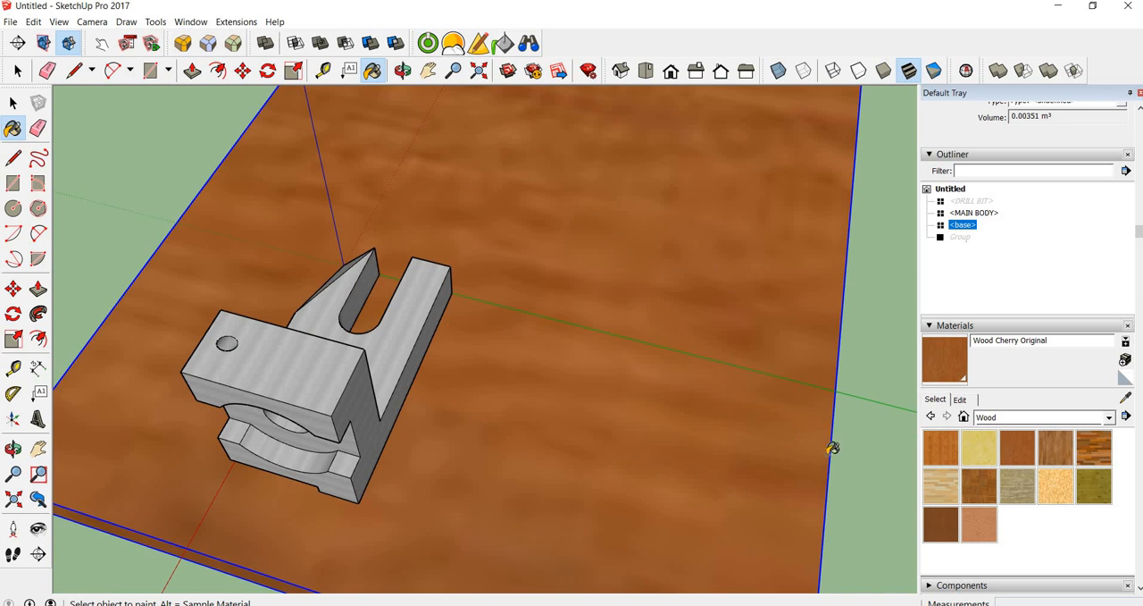
Set the texture size of the Wood Cherry Original material to 0.2 m
left_click(961, 400)
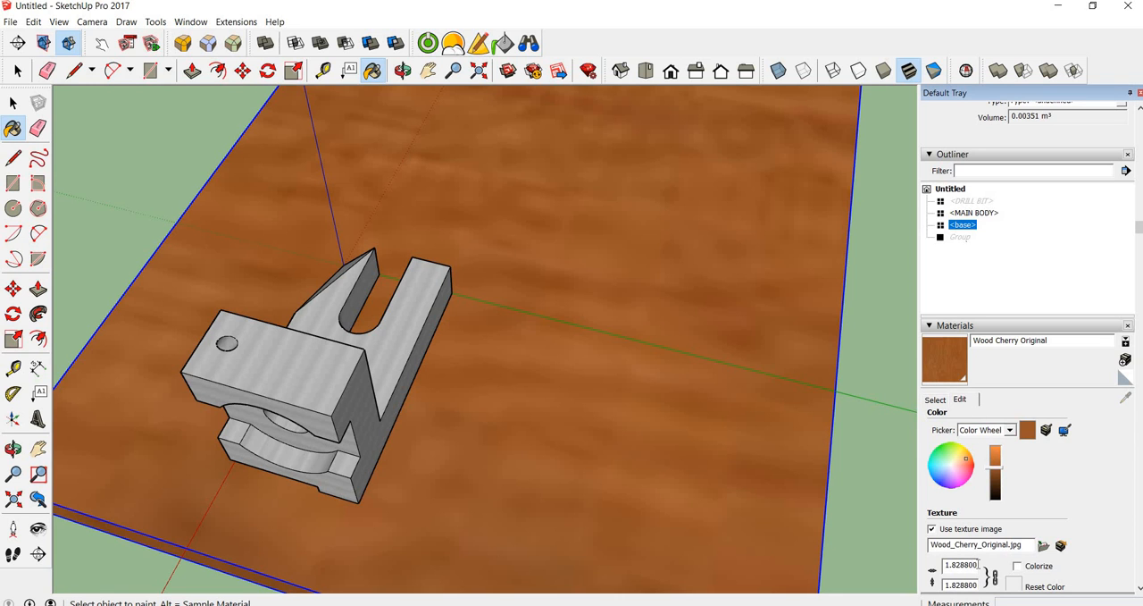
left_click(975, 565)
double_click(975, 564)
type("1")
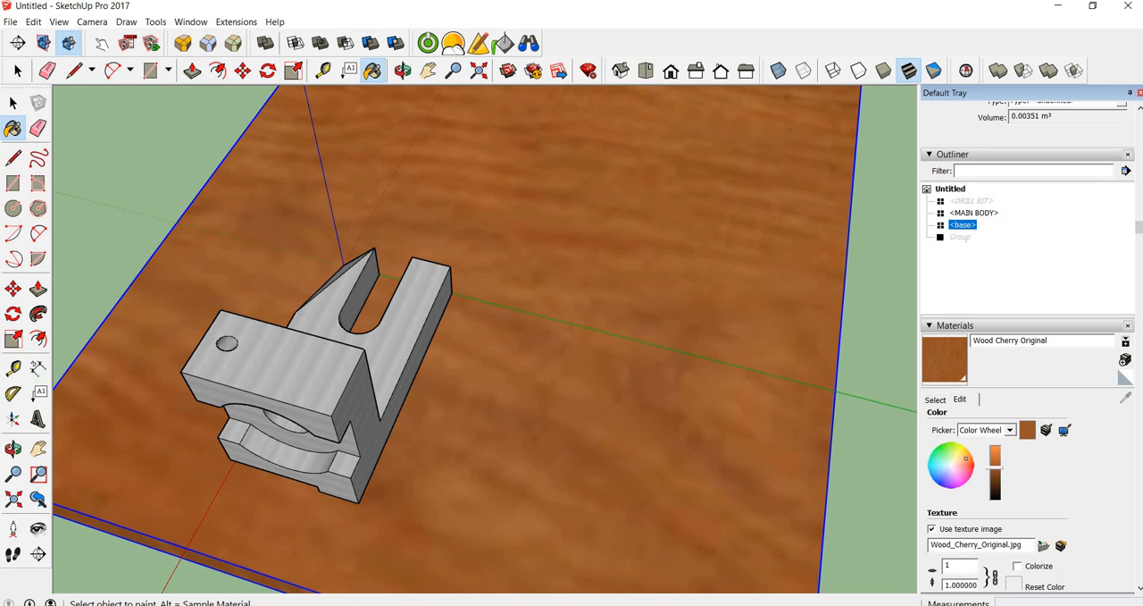
type("000")
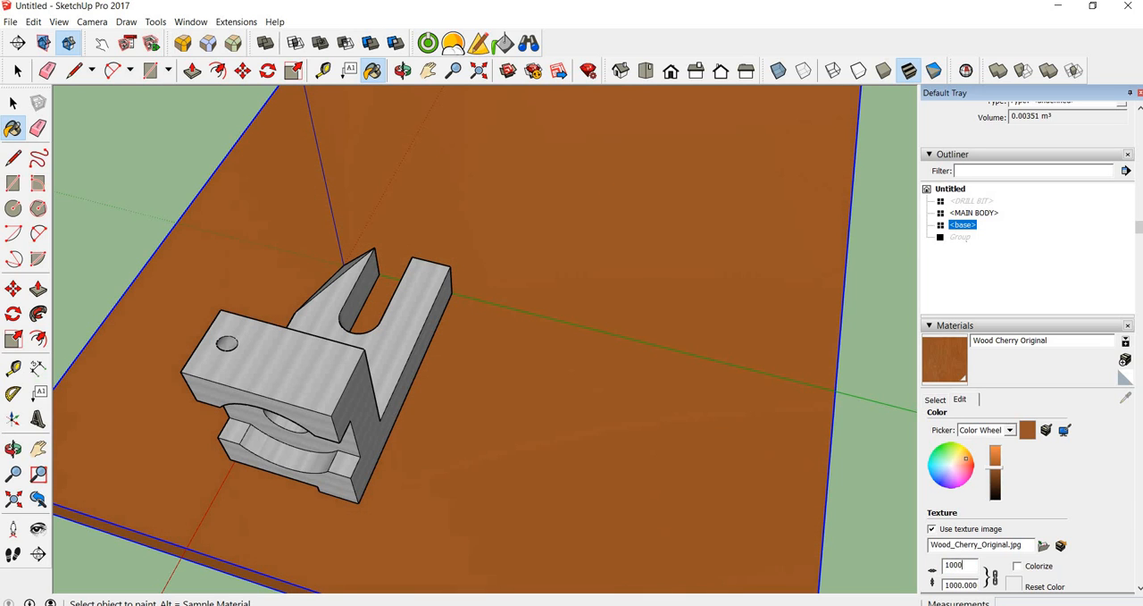
type("000")
key("BackSpace")
key("BackSpace")
key("BackSpace")
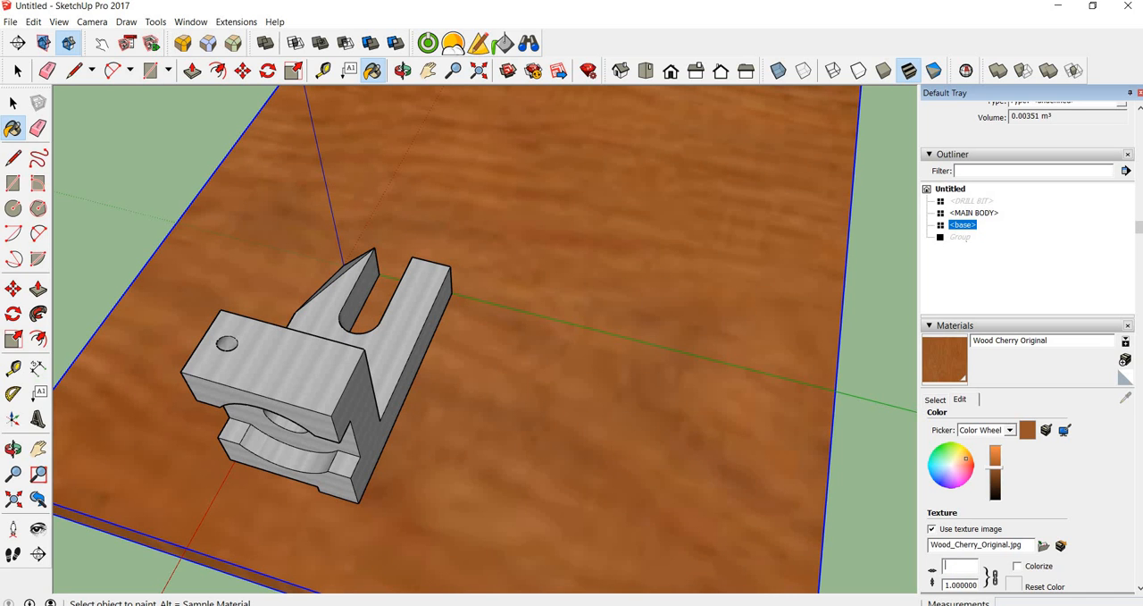
type("2")
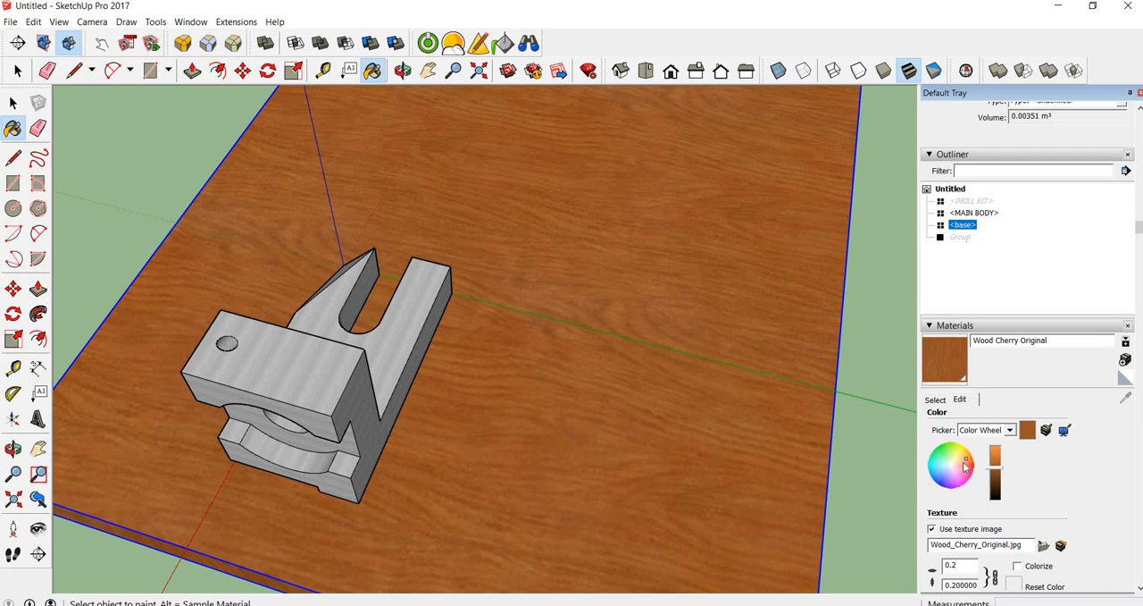
left_click(935, 401)
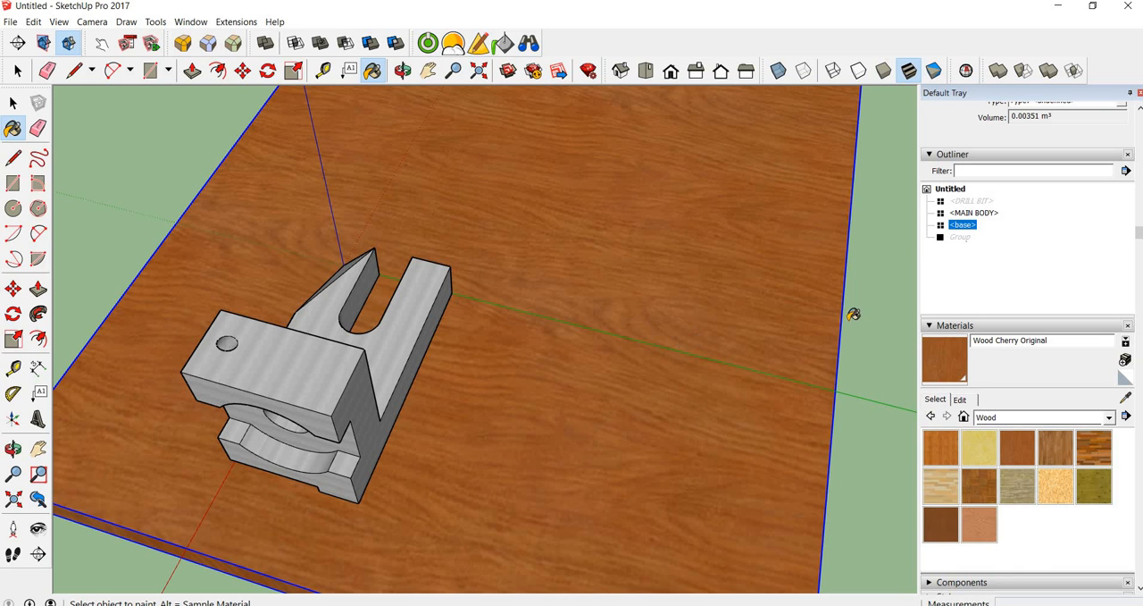
Move the wooden base slab horizontally so the bracket stands closer to its middle
key("space")
scroll(753, 336, "down", 3)
middle_click_drag(771, 289, 500, 376)
mouse_move(508, 415)
middle_mouse_down()
mouse_move(492, 435)
mouse_move(526, 426)
middle_mouse_up()
key("m")
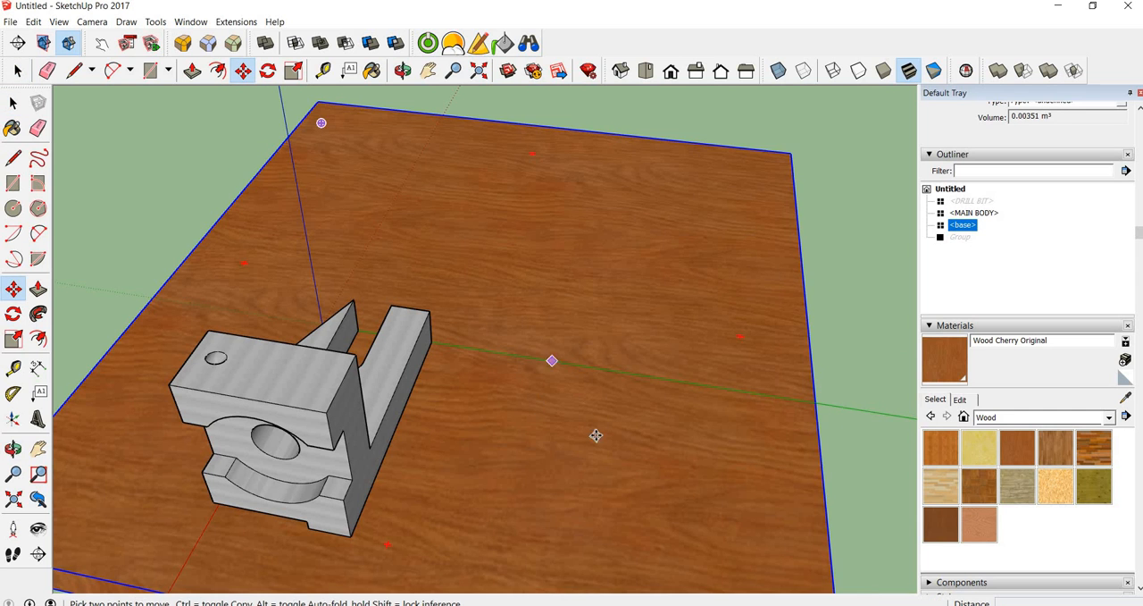
left_click(594, 437)
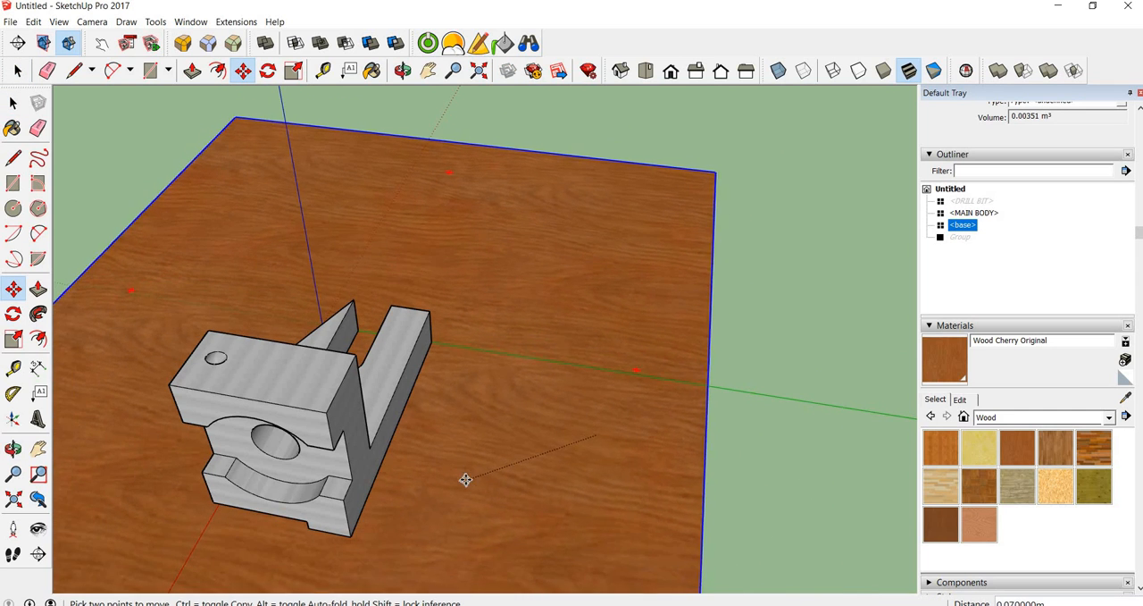
left_click(454, 459)
scroll(454, 457, "down", 2)
scroll(471, 429, "down", 2)
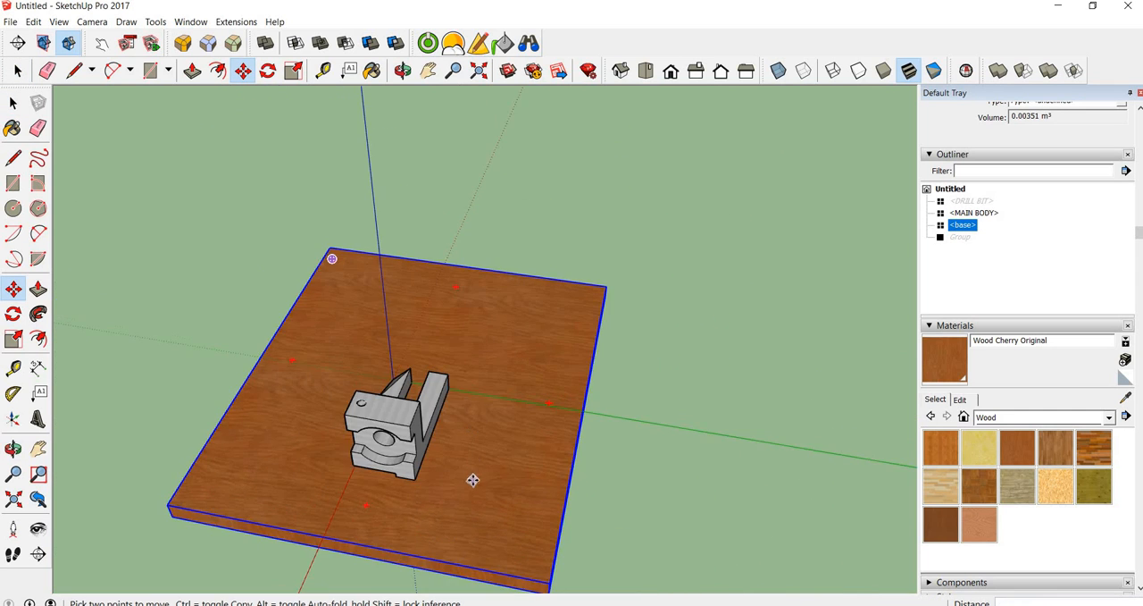
left_click(475, 479)
left_click(483, 507)
Frame a close, slightly raised view of the bracket's holed front with only the wood base behind it
middle_click_drag(485, 499, 633, 411)
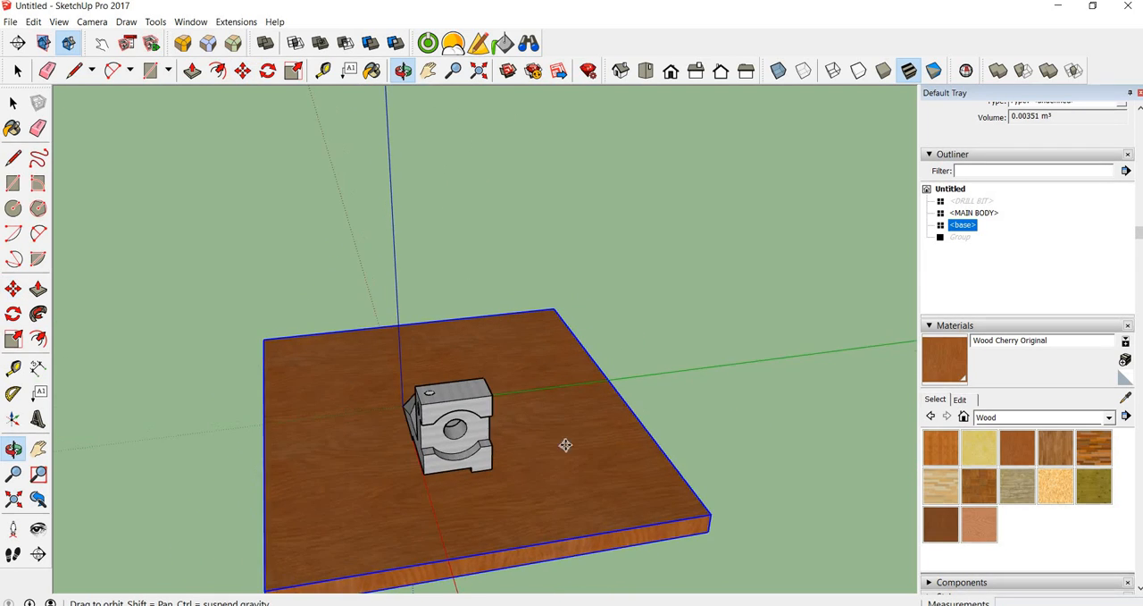
scroll(502, 448, "up", 3)
middle_click_drag(502, 447, 556, 332)
scroll(522, 411, "up", 3)
scroll(522, 411, "down", 3)
scroll(609, 289, "down", 2)
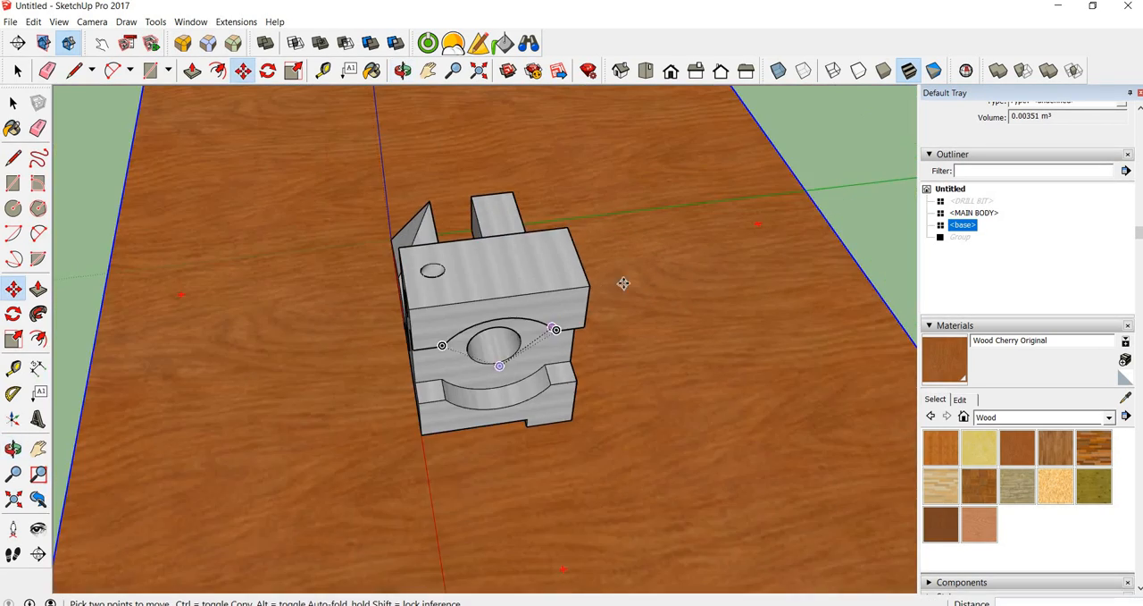
scroll(643, 279, "up", 5)
middle_click_drag(659, 288, 658, 289)
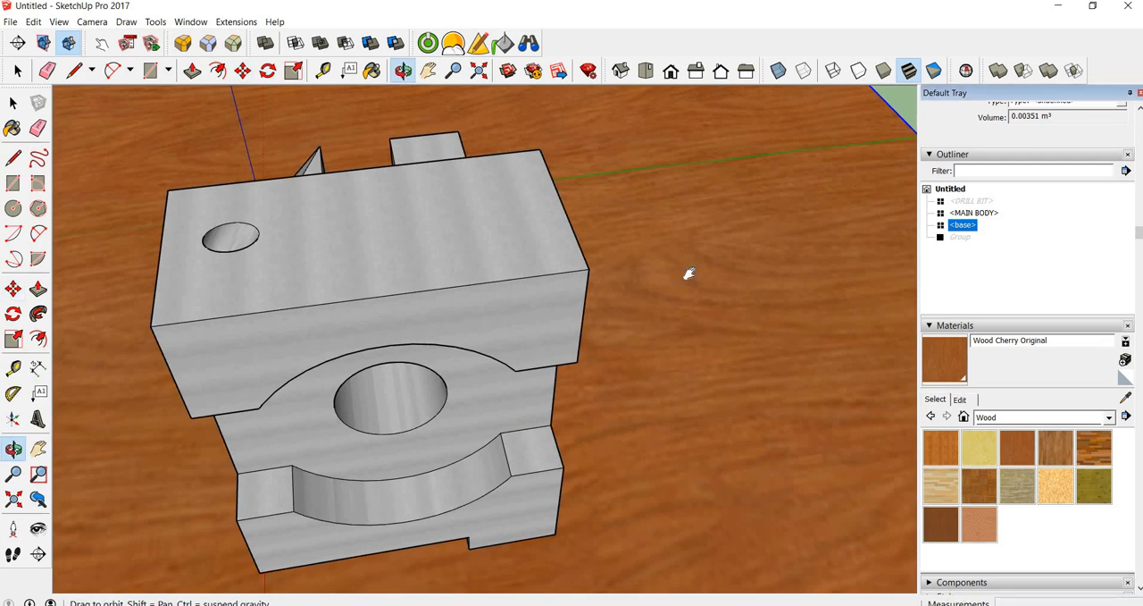
scroll(715, 268, "up", 3)
scroll(619, 268, "down", 5)
mouse_move(612, 265)
middle_mouse_down()
mouse_move(638, 319)
mouse_move(743, 264)
mouse_move(628, 251)
middle_mouse_up()
scroll(629, 251, "up", 1)
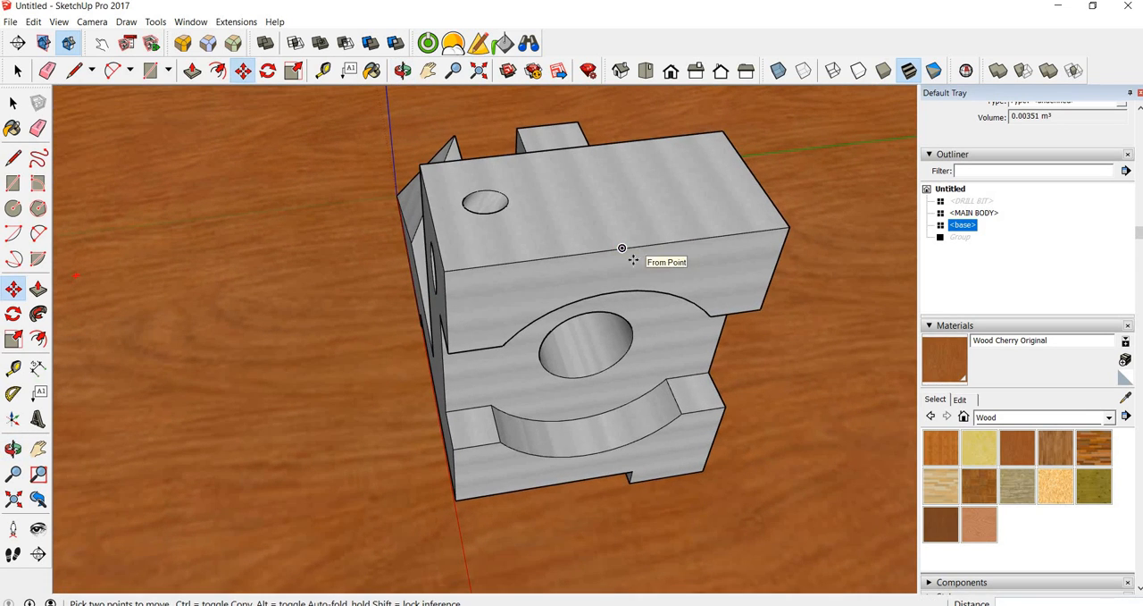
mouse_move(521, 299)
middle_mouse_down()
mouse_move(518, 276)
mouse_move(512, 312)
middle_mouse_up()
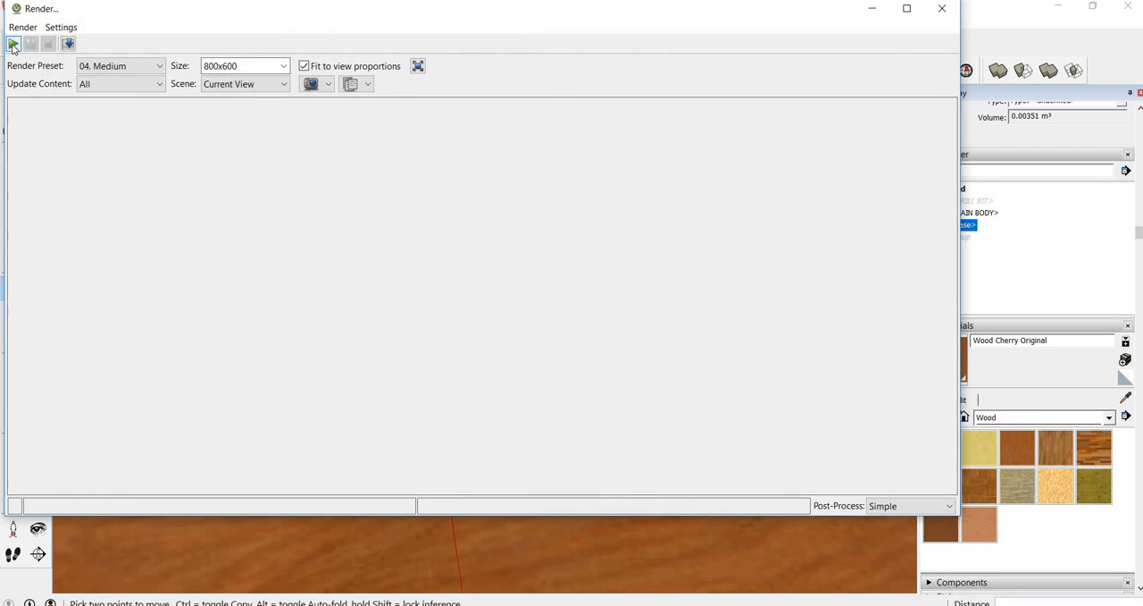
Render the whole model, not just the selection, with the 04. Medium preset at 800x600 and discard the image
left_click(13, 44)
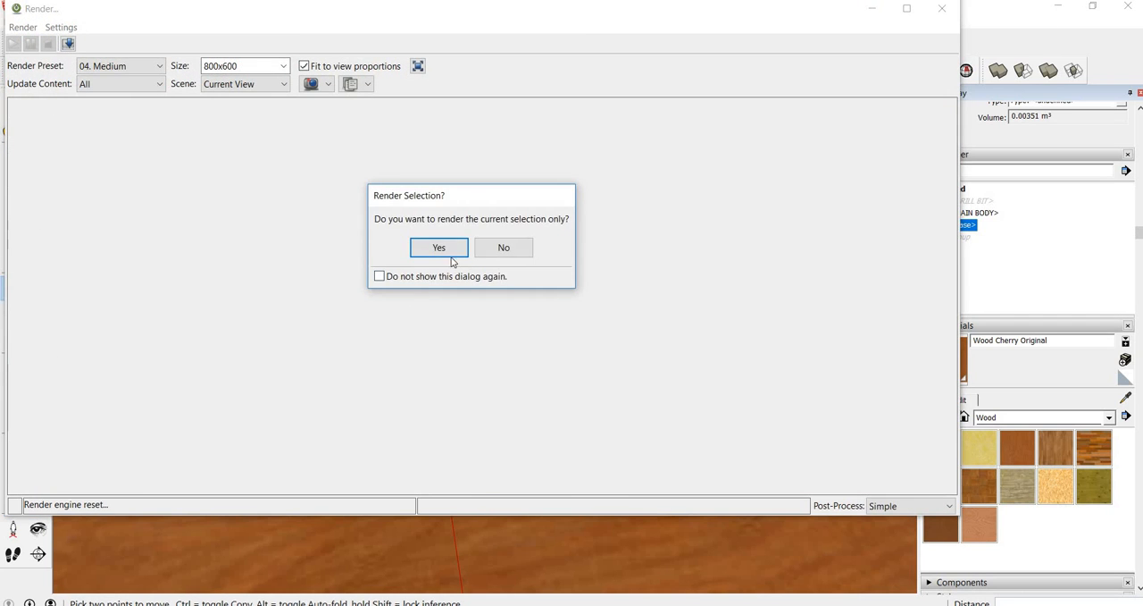
left_click(517, 250)
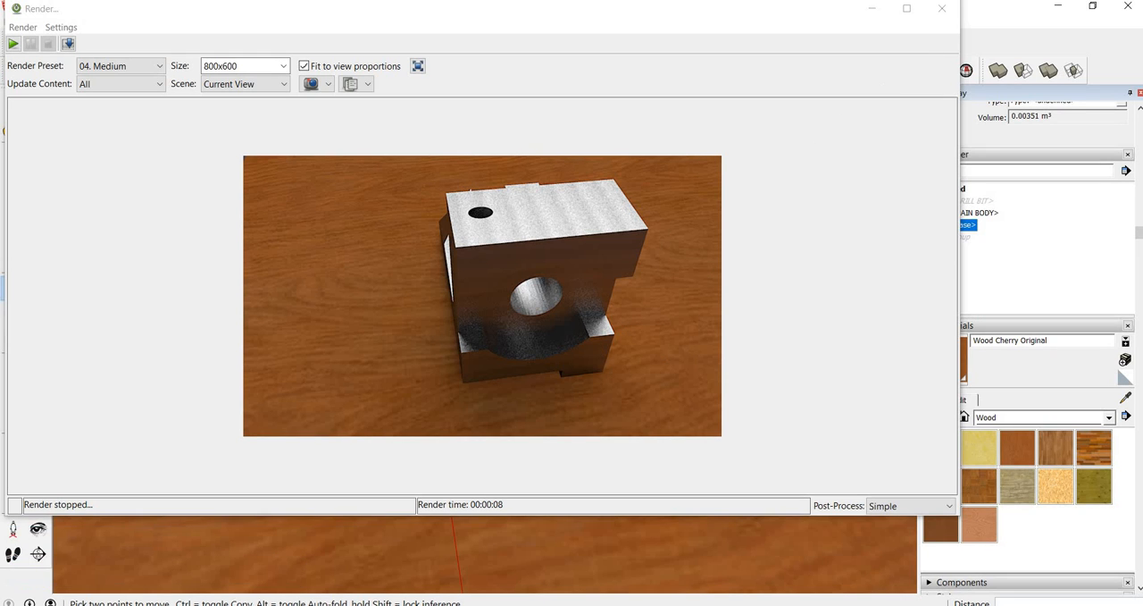
left_click(942, 8)
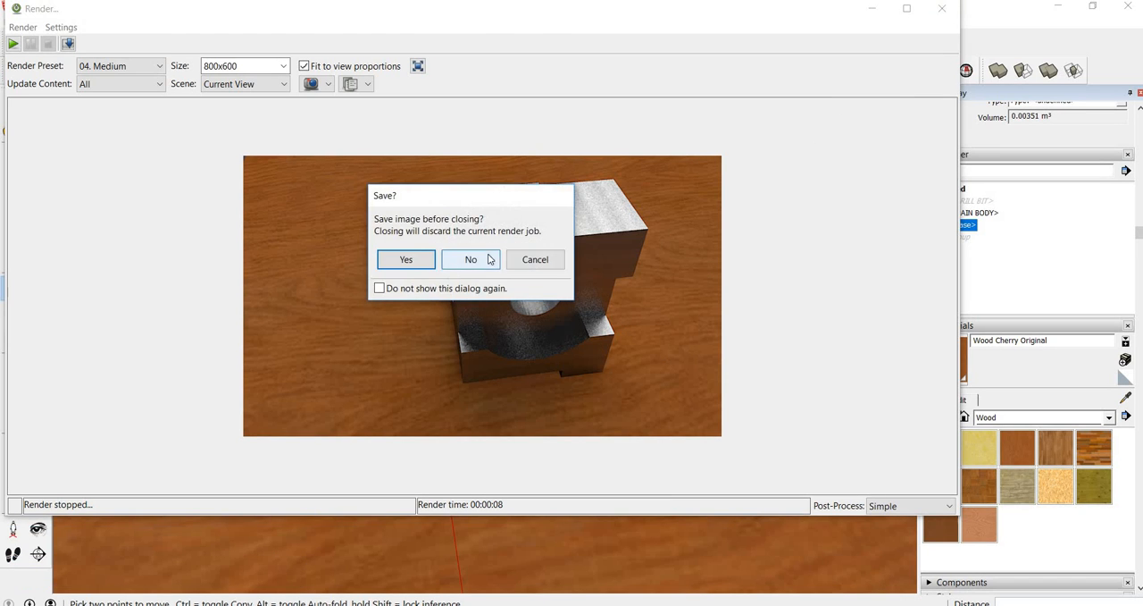
left_click(469, 258)
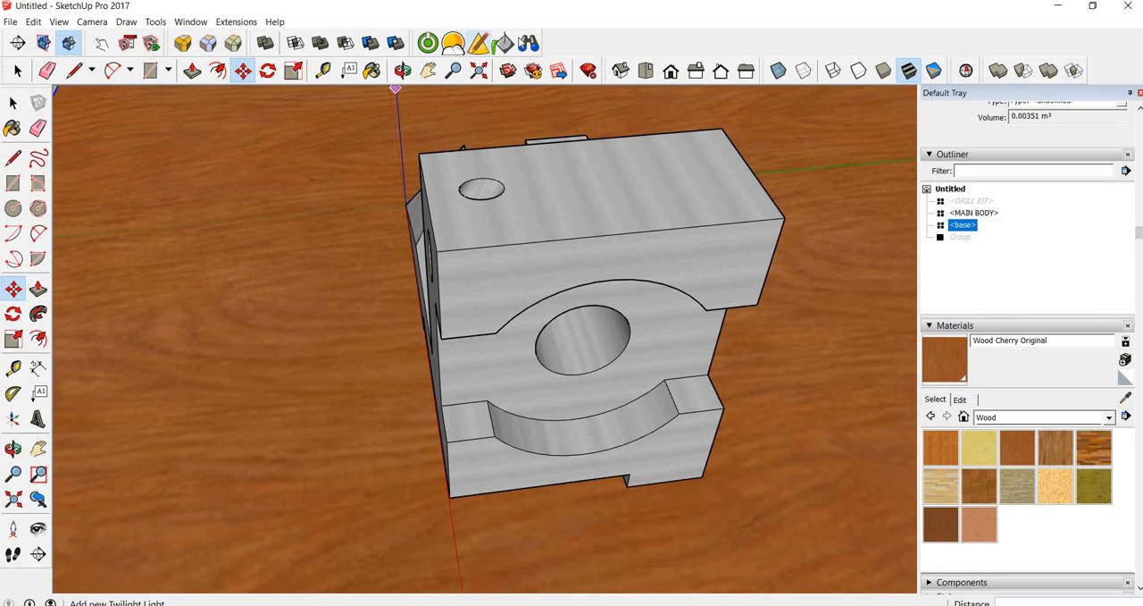
Apply the Wood Satin template to the Wood Cherry Original render material and set its bump to SketchUp
left_click(503, 47)
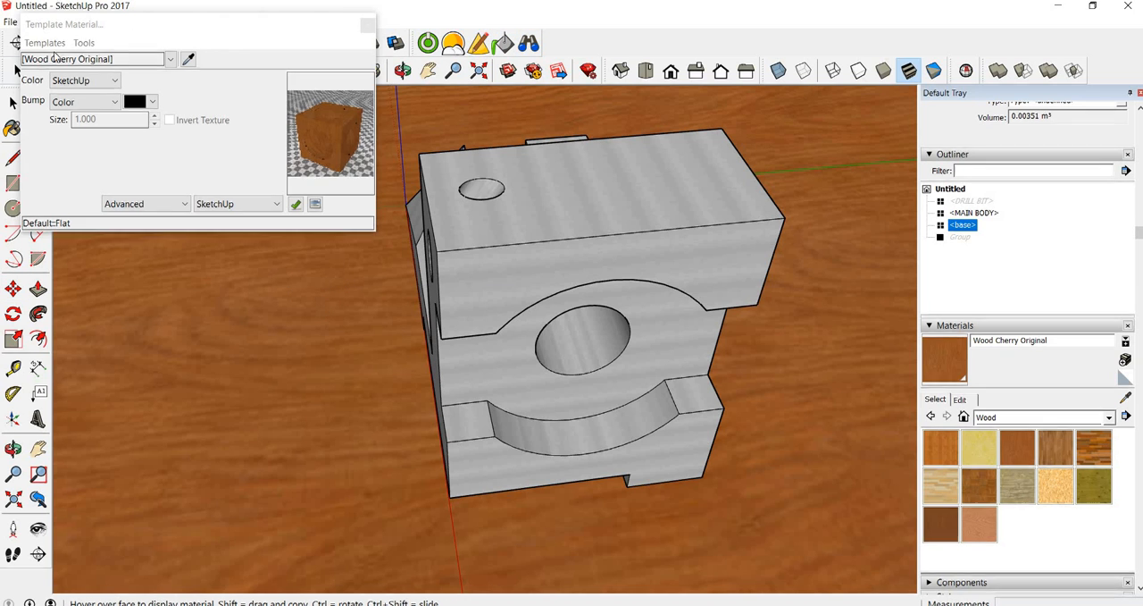
left_click(49, 44)
mouse_move(123, 74)
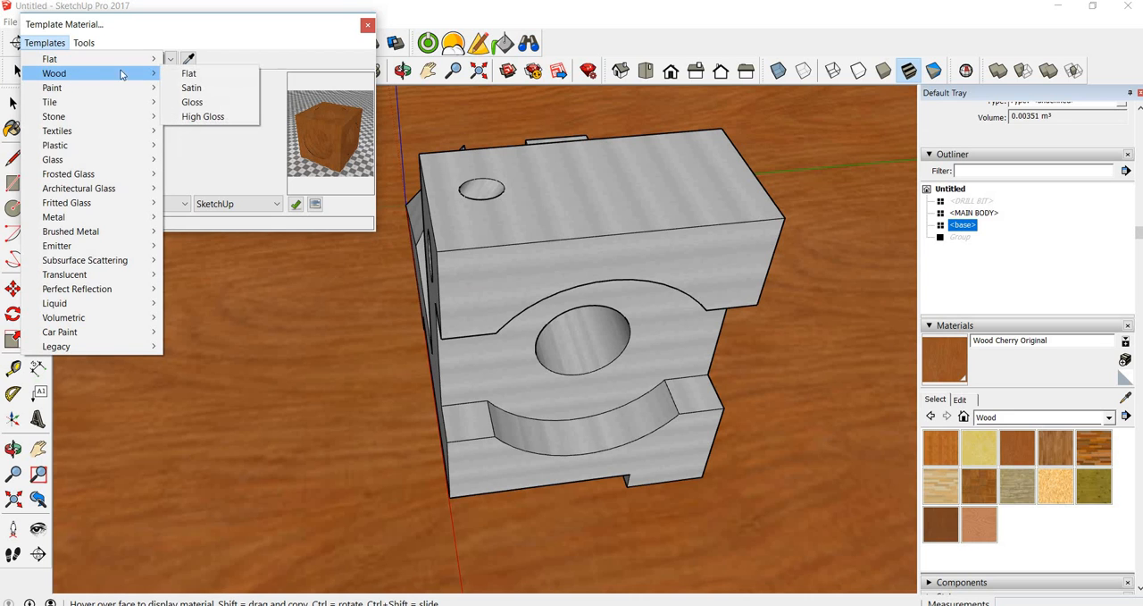
left_click(200, 89)
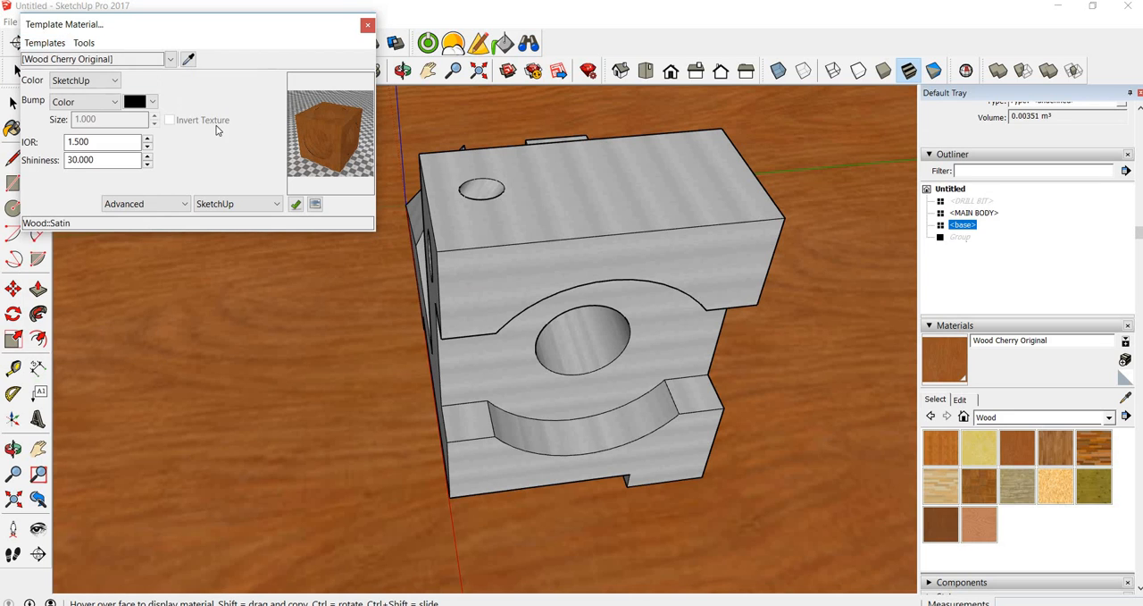
left_click(105, 103)
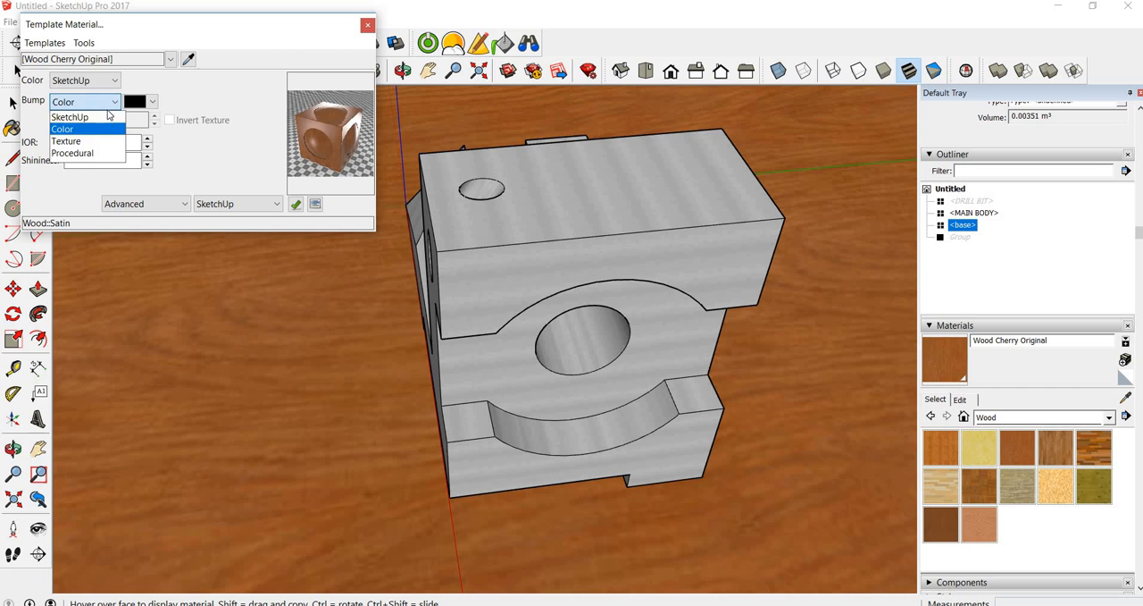
left_click(104, 118)
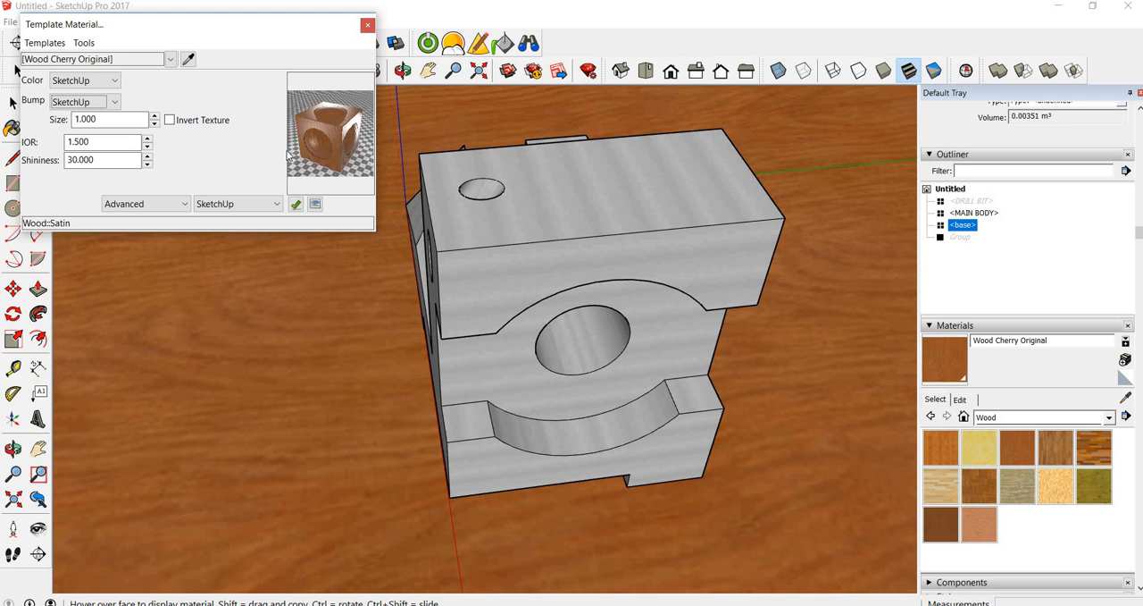
left_click(367, 25)
Set the output size of the next render to 1280x600
left_click(428, 43)
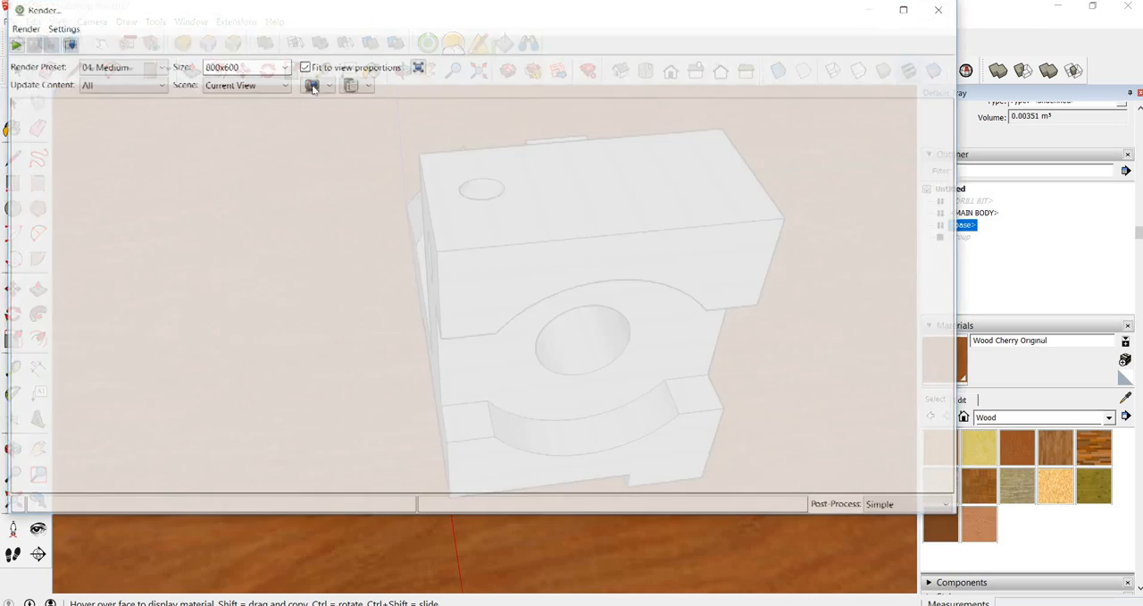
left_click(283, 66)
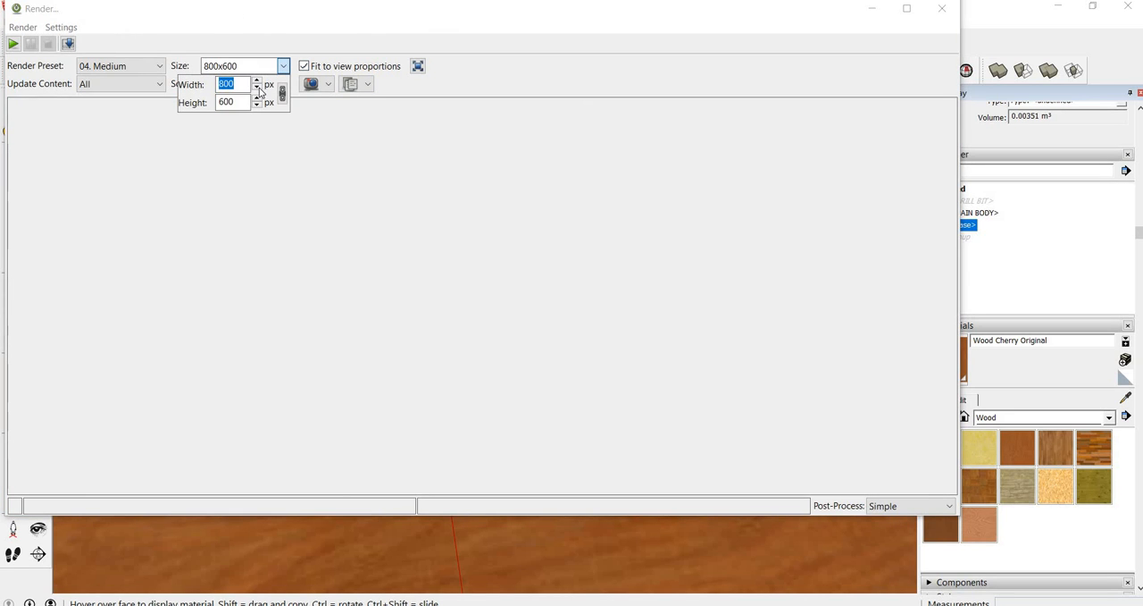
left_click(282, 94)
left_click(281, 100)
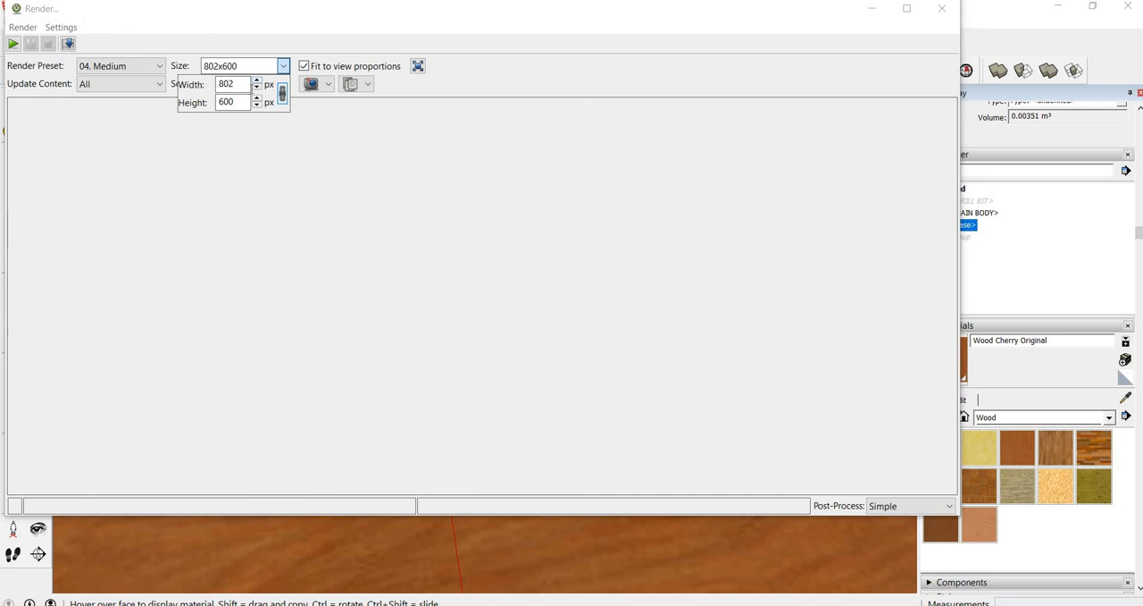
double_click(218, 84)
type("1280")
left_click(283, 95)
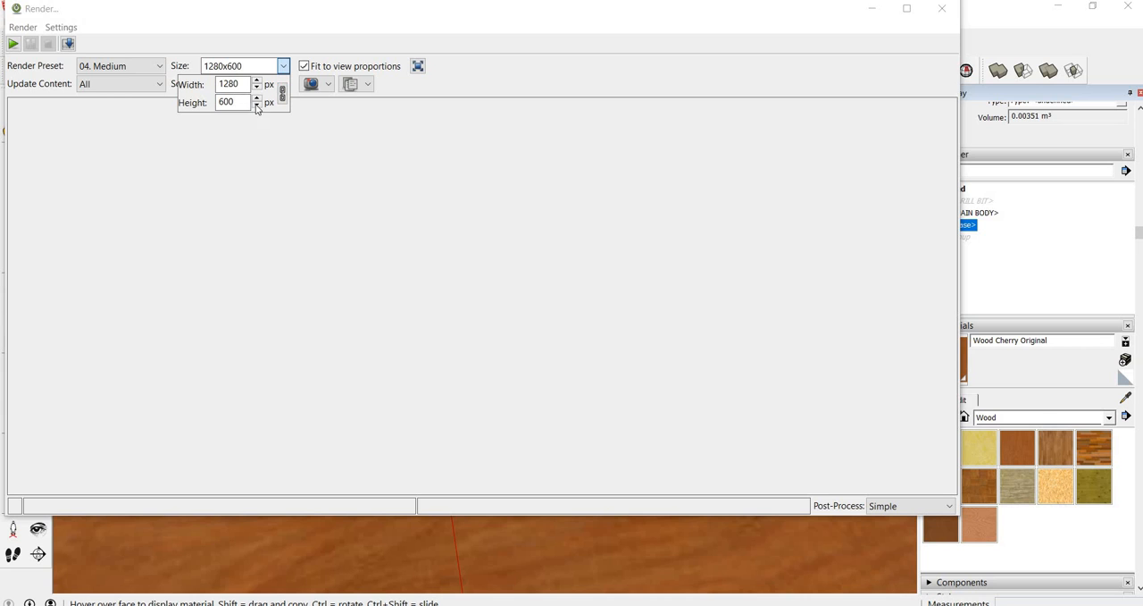
left_click(257, 100)
double_click(231, 84)
type("800")
left_click_drag(239, 103, 208, 102)
type("800")
left_click(318, 182)
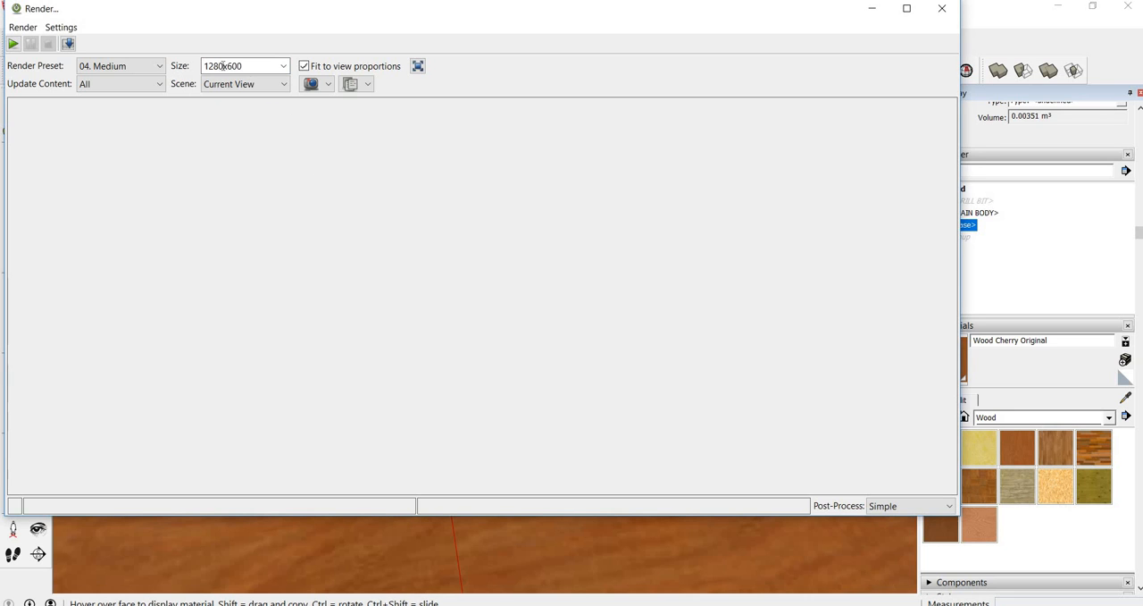
Render the whole model, not just the selection, with the 04. Medium preset at 1280x600, inspect the image and discard it
left_click(12, 43)
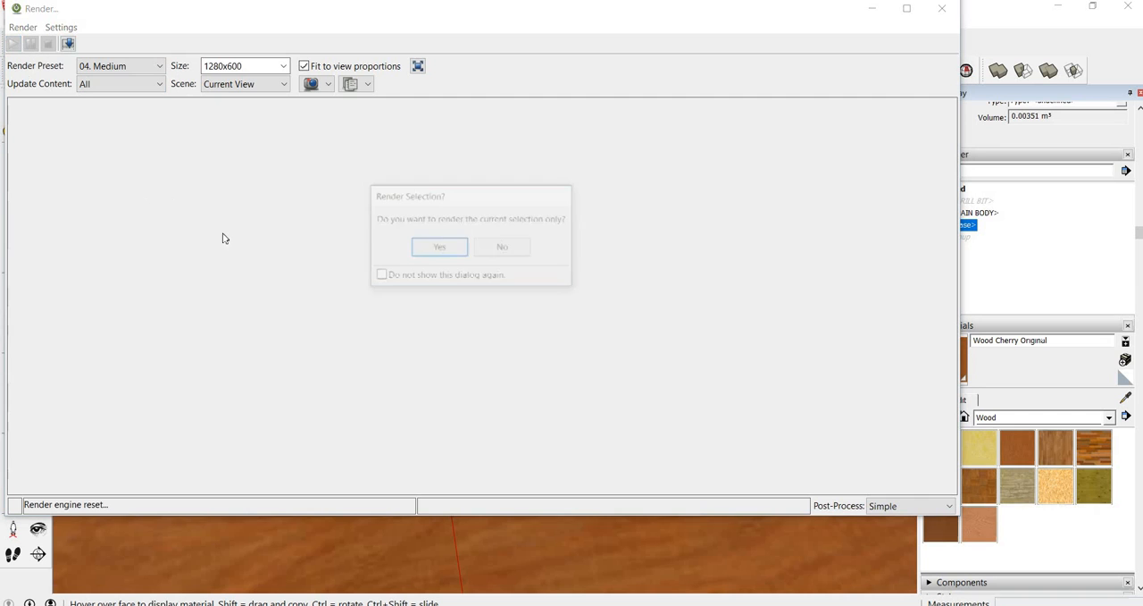
left_click(504, 247)
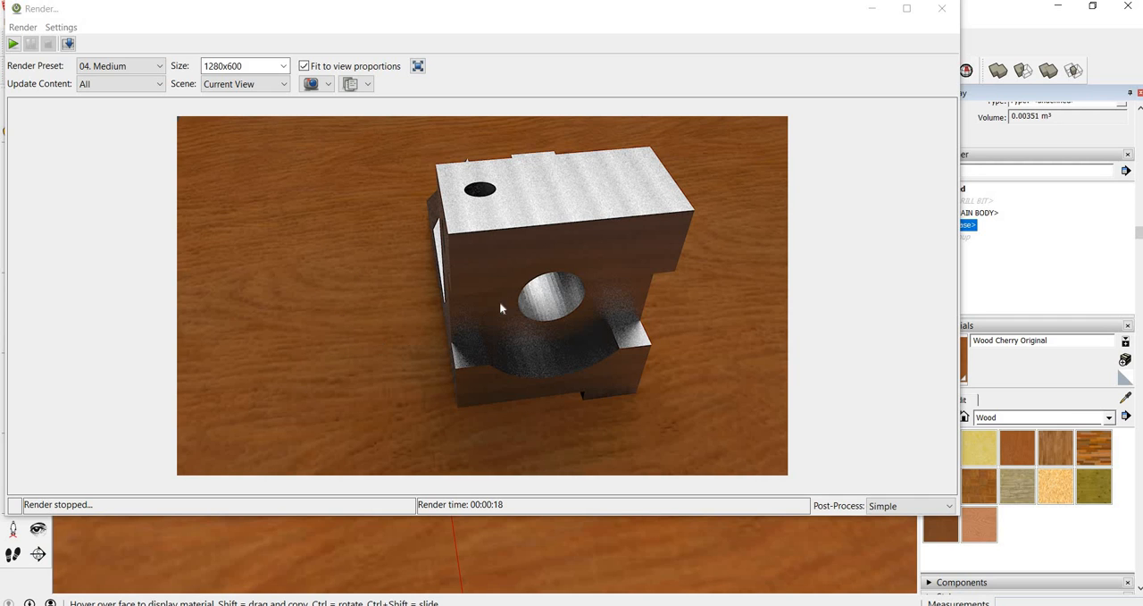
left_click(126, 68)
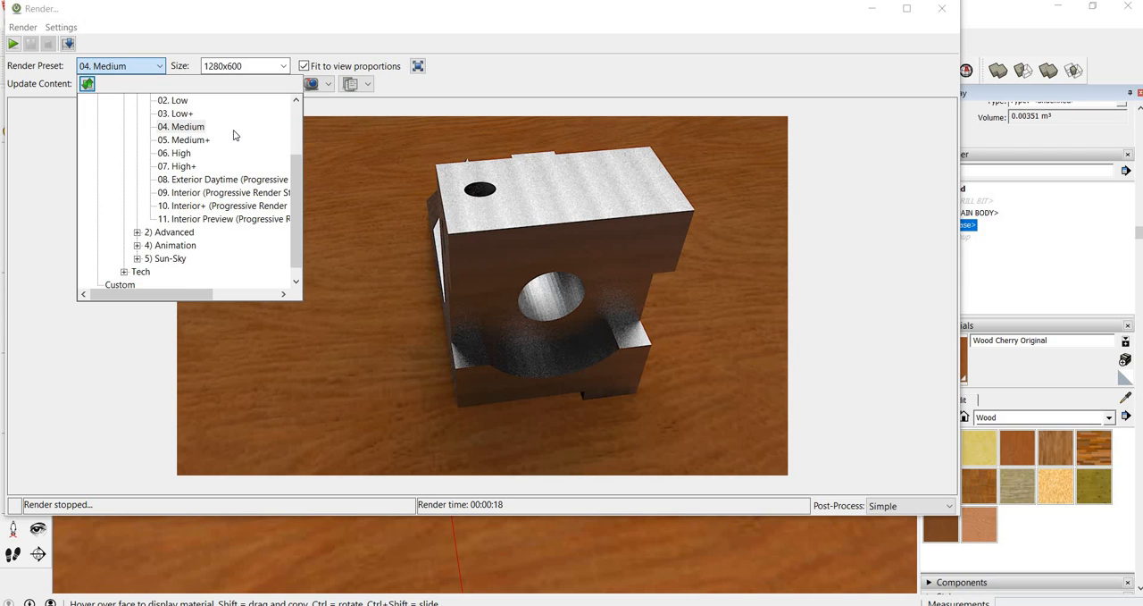
left_click(470, 80)
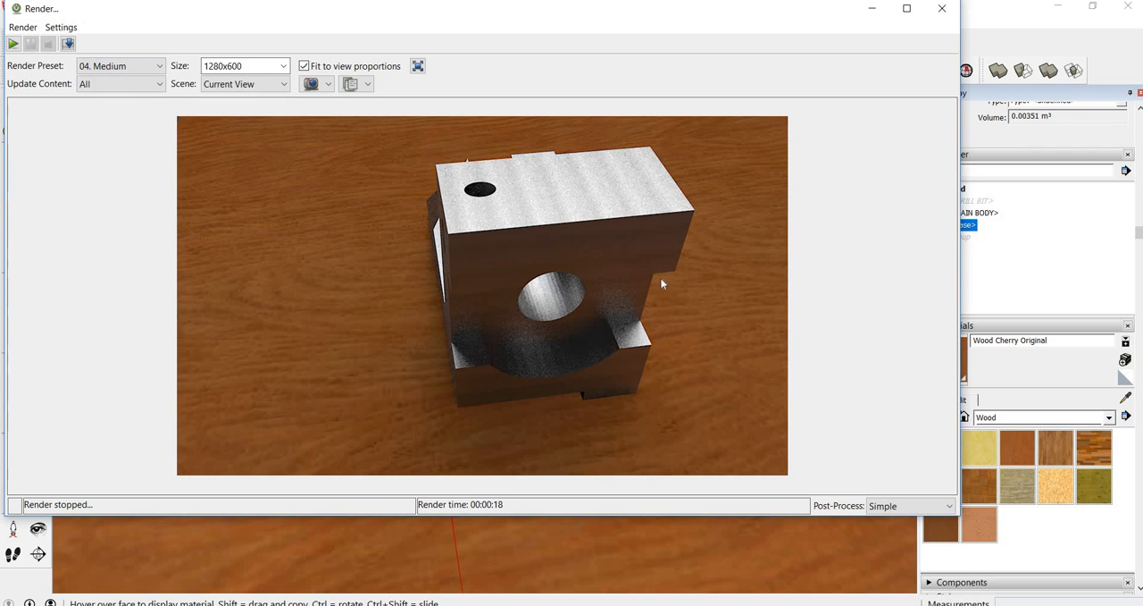
left_click(941, 8)
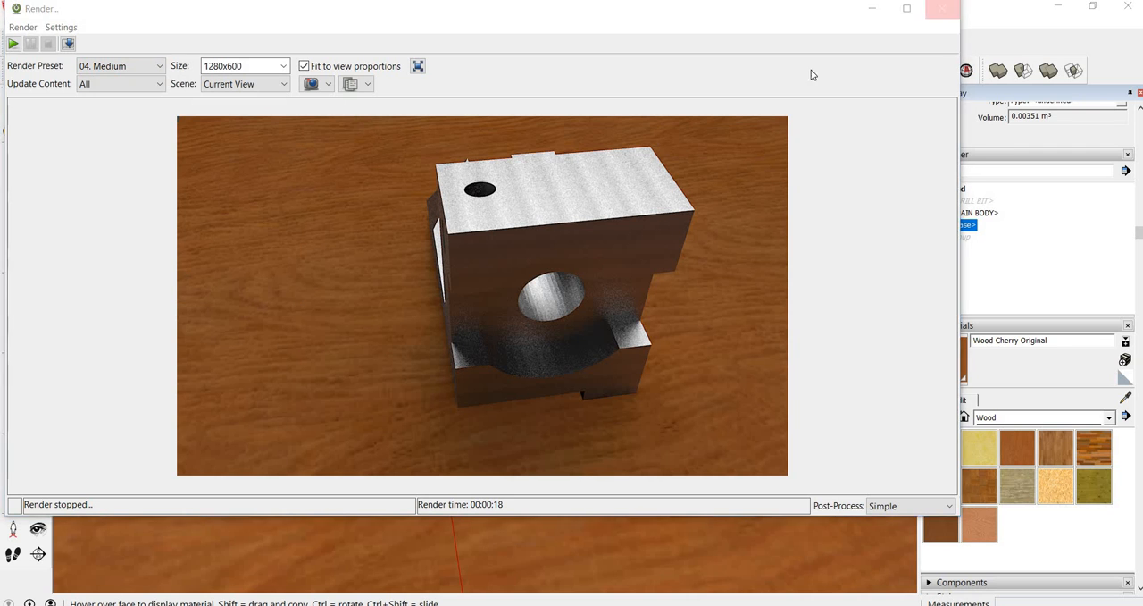
left_click(470, 259)
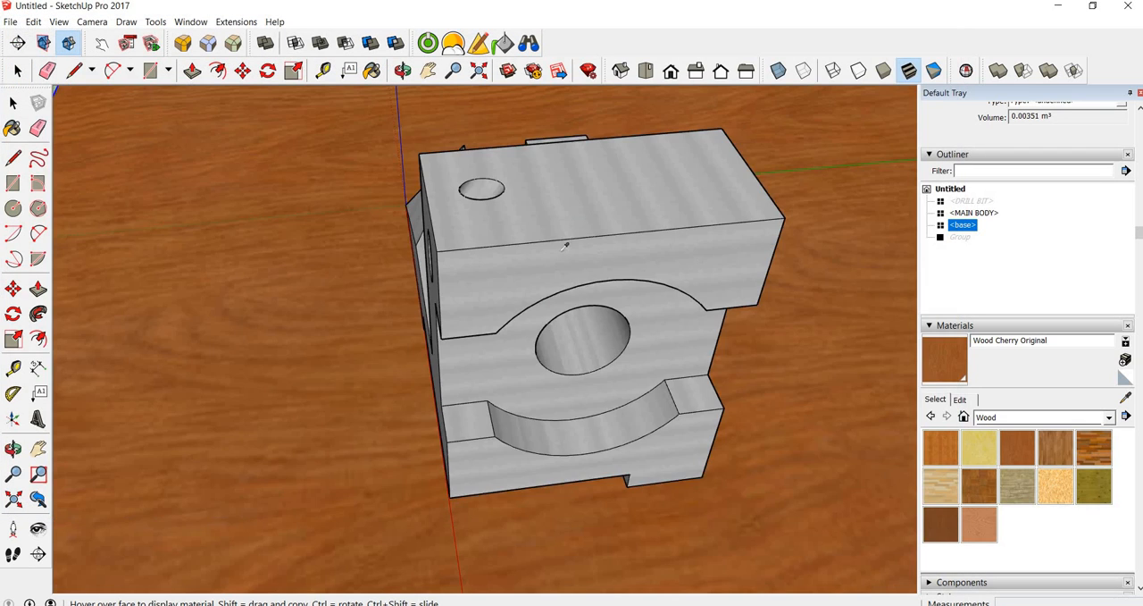
Frame the bracket and the entire wood base in a low corner view and clear the selection
scroll(576, 252, "down", 2)
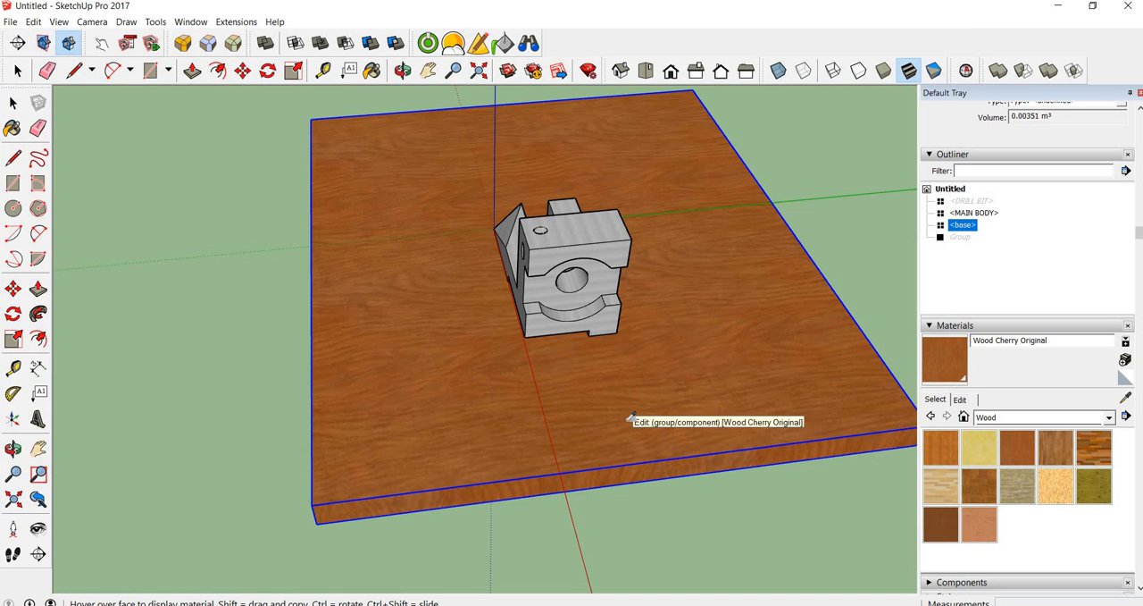
middle_click_drag(623, 434, 676, 317)
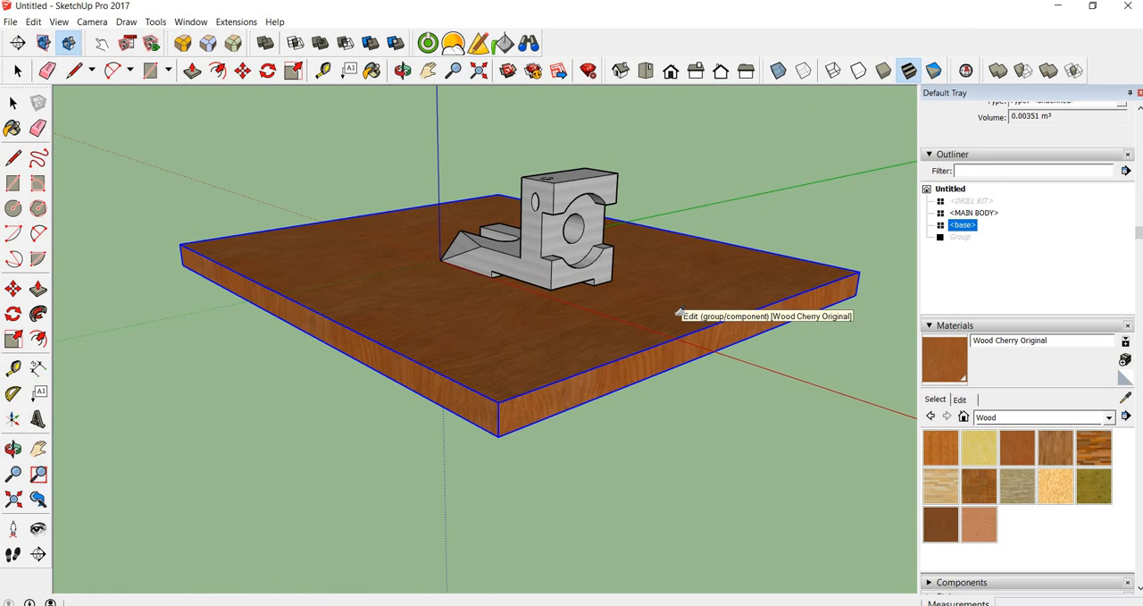
key("space")
left_click(786, 189)
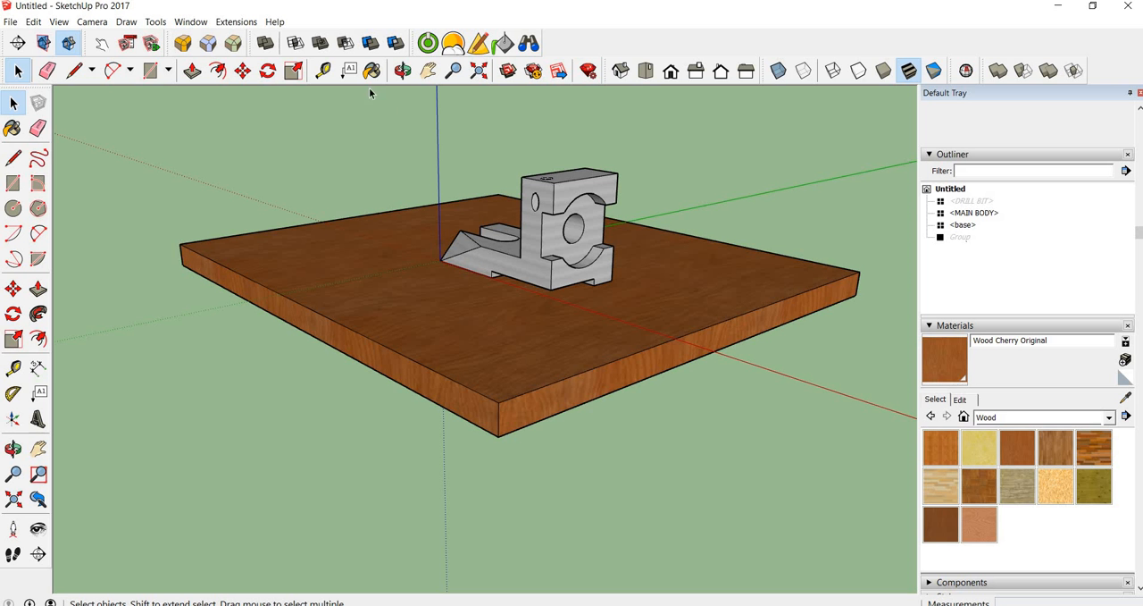
Set the model's length units to millimeters and select the main body to read its volume
left_click(190, 21)
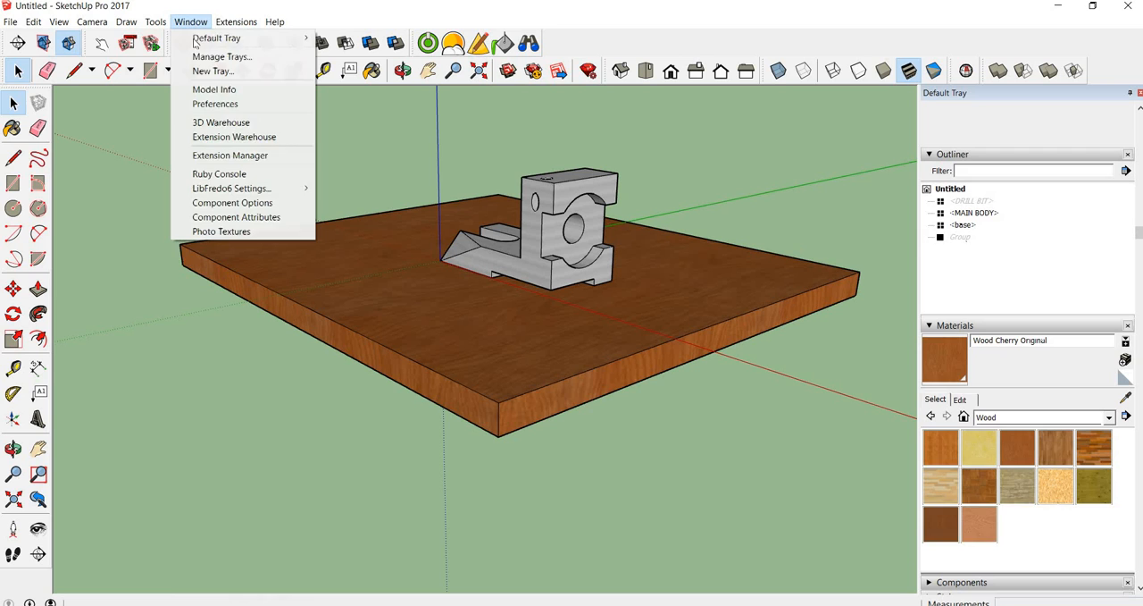
left_click(213, 89)
left_click(262, 93)
left_click(230, 107)
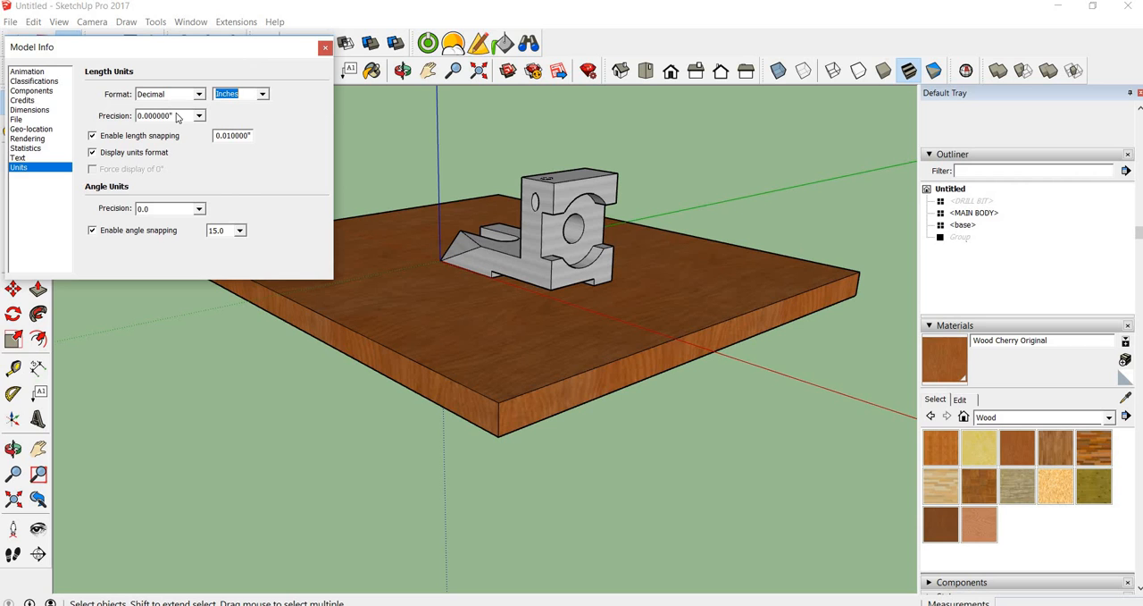
left_click(263, 95)
left_click(242, 126)
left_click(325, 48)
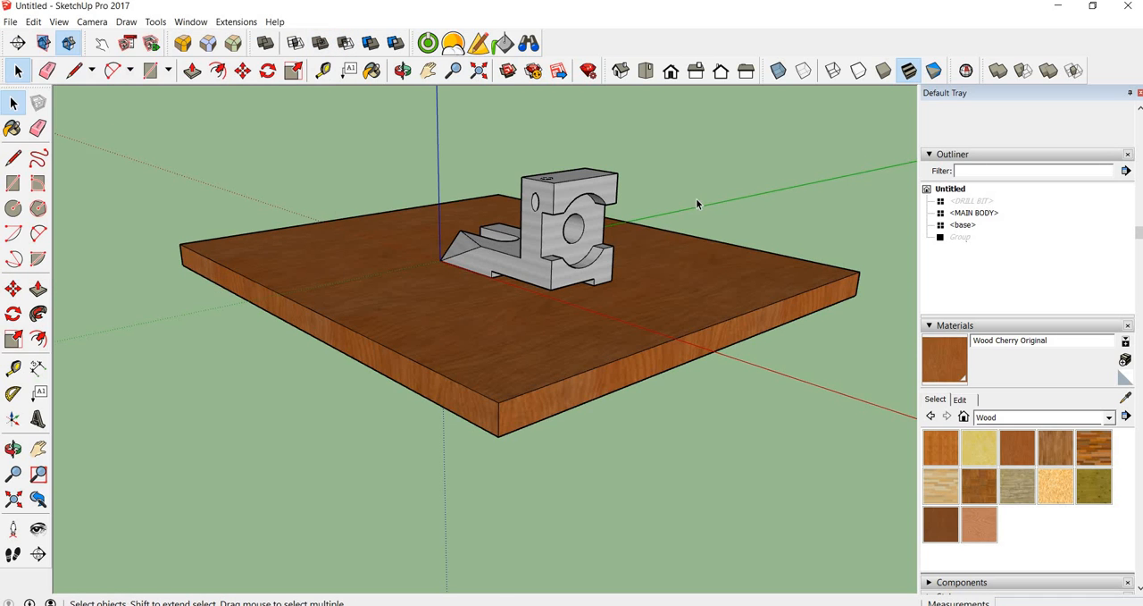
middle_click_drag(528, 230, 495, 403)
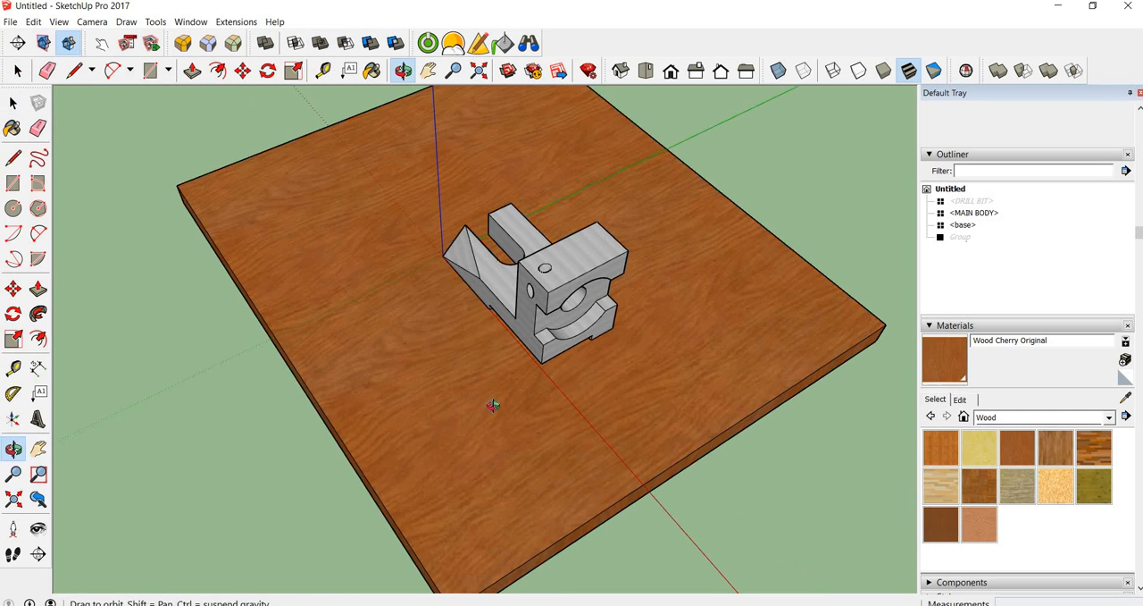
left_click(570, 279)
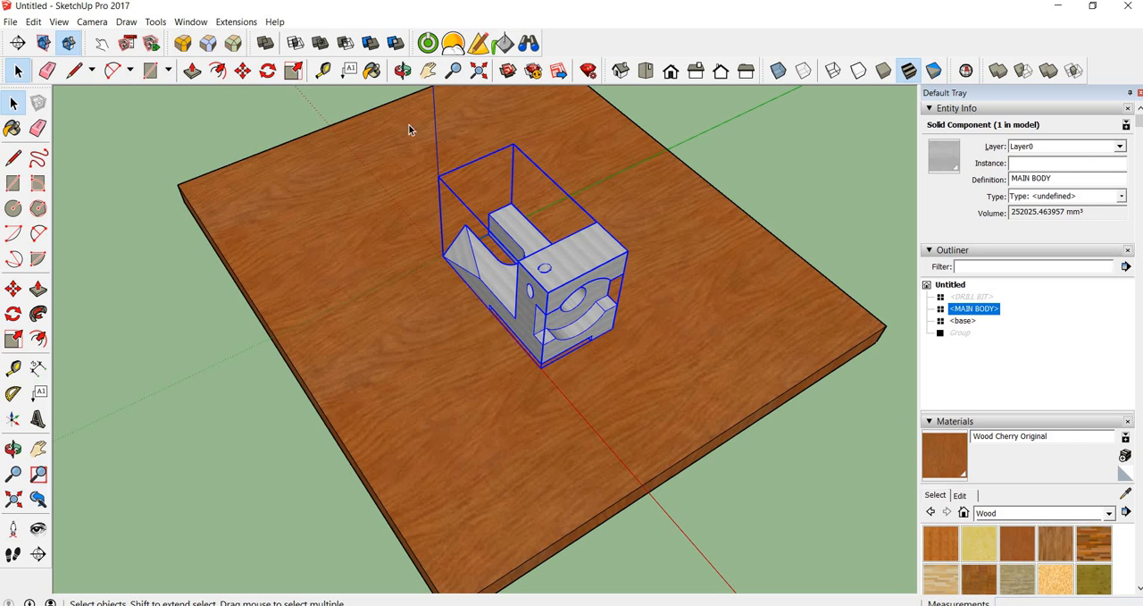
Set the model's length units to meters, check the main body's volume and clear the selection
left_click(189, 21)
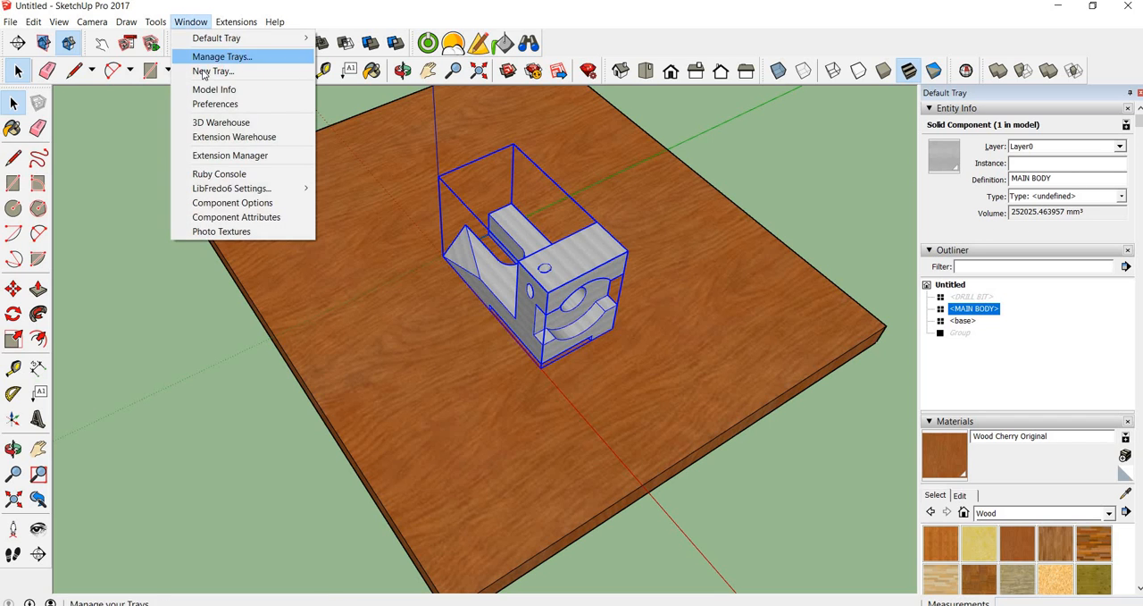
left_click(207, 90)
left_click(243, 96)
left_click(263, 94)
left_click(247, 143)
left_click(326, 46)
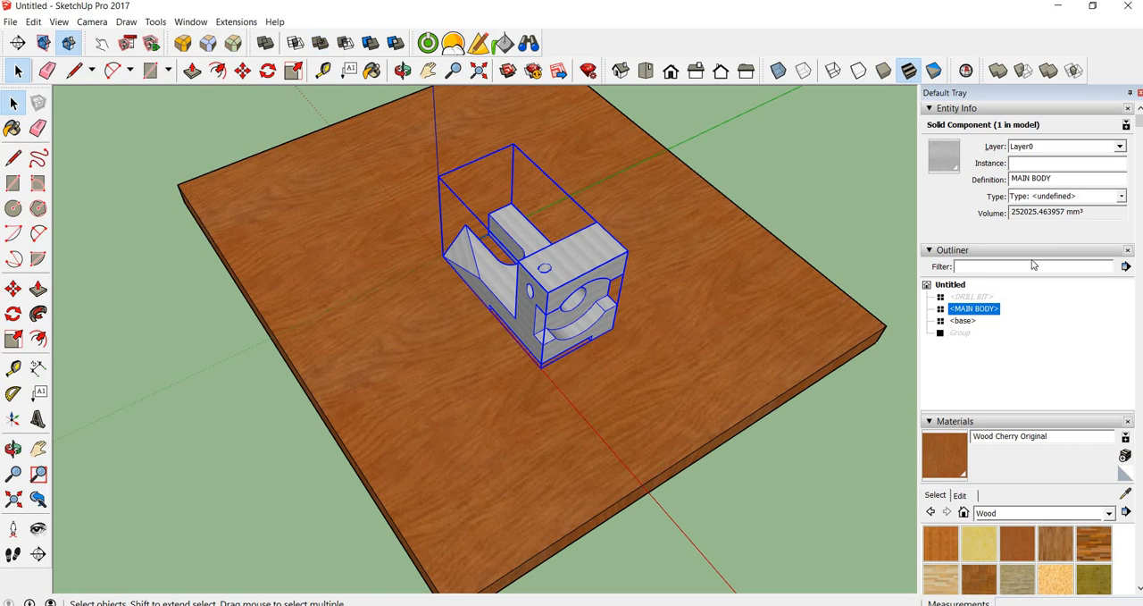
left_click(571, 282)
key("ctrl+t")
middle_click_drag(495, 311, 521, 261)
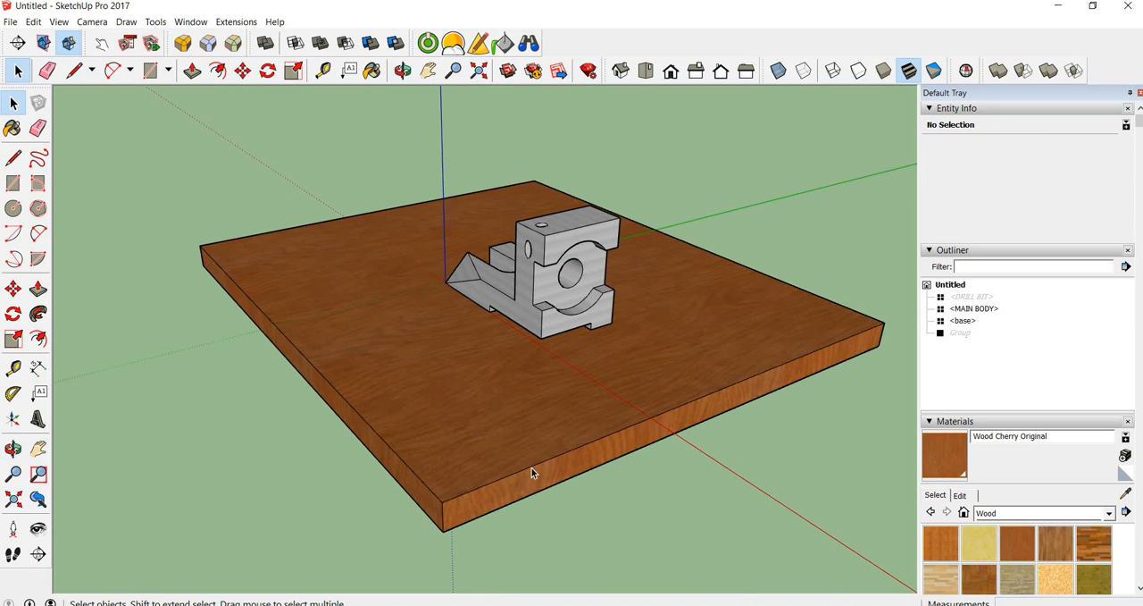